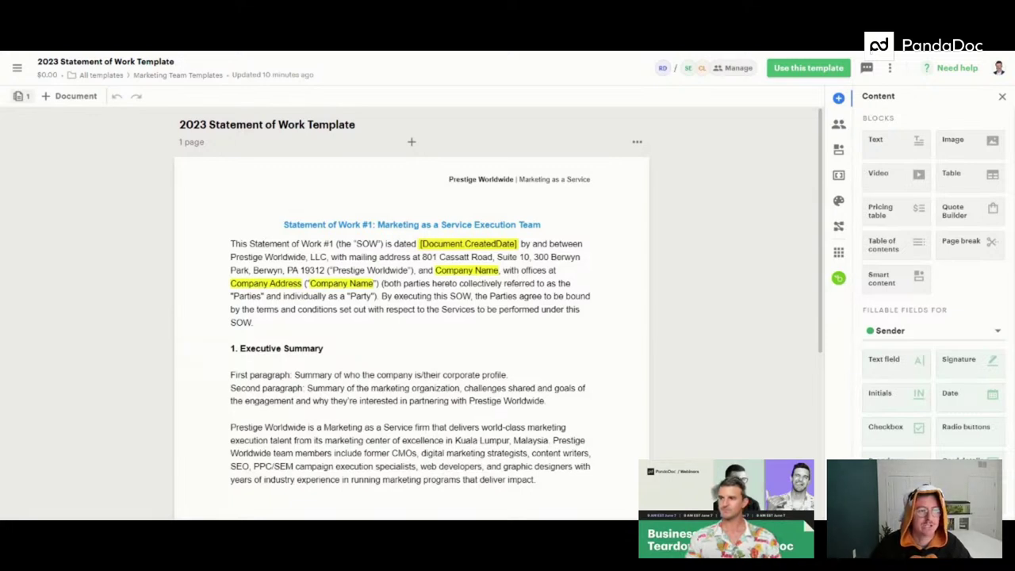
Check the supported file formats for adding a document to the template, and leave without adding one.
click(62, 96)
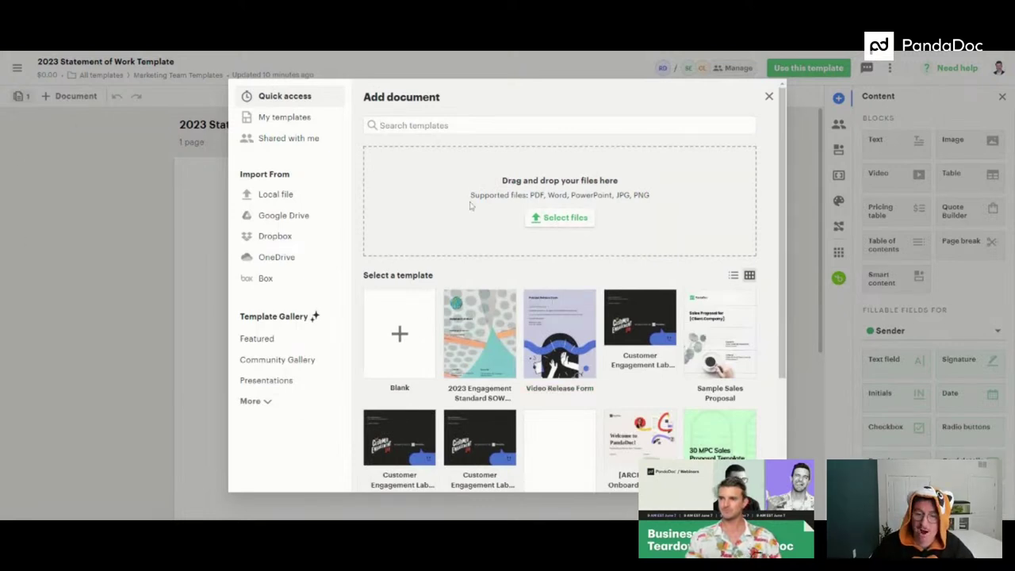
drag(530, 196, 649, 205)
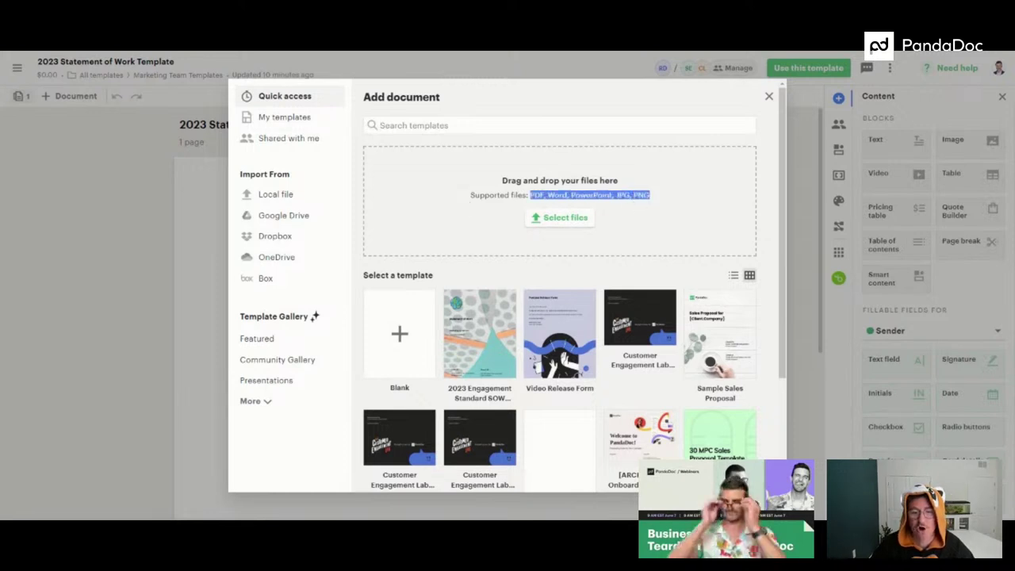
click(667, 200)
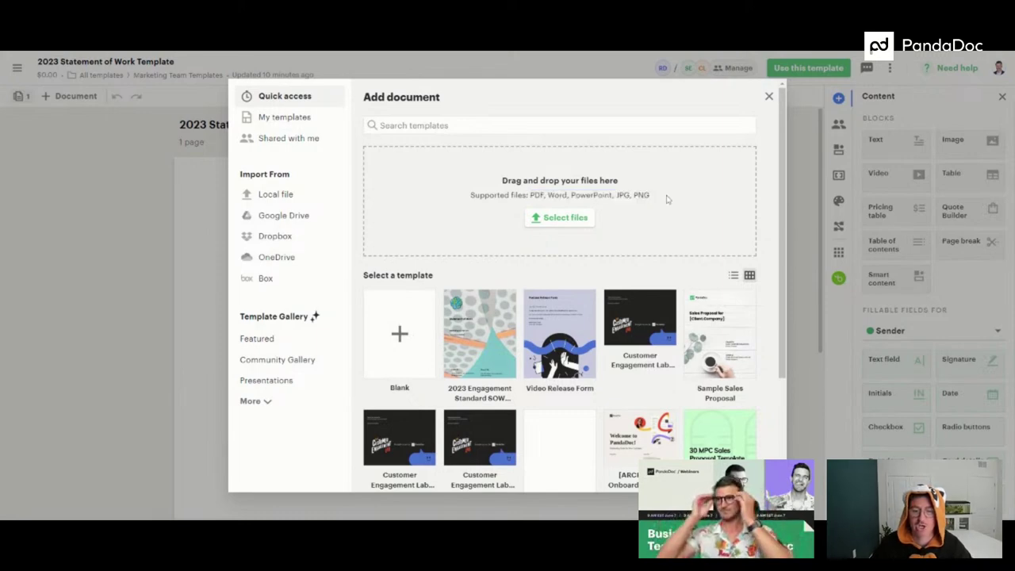
click(769, 97)
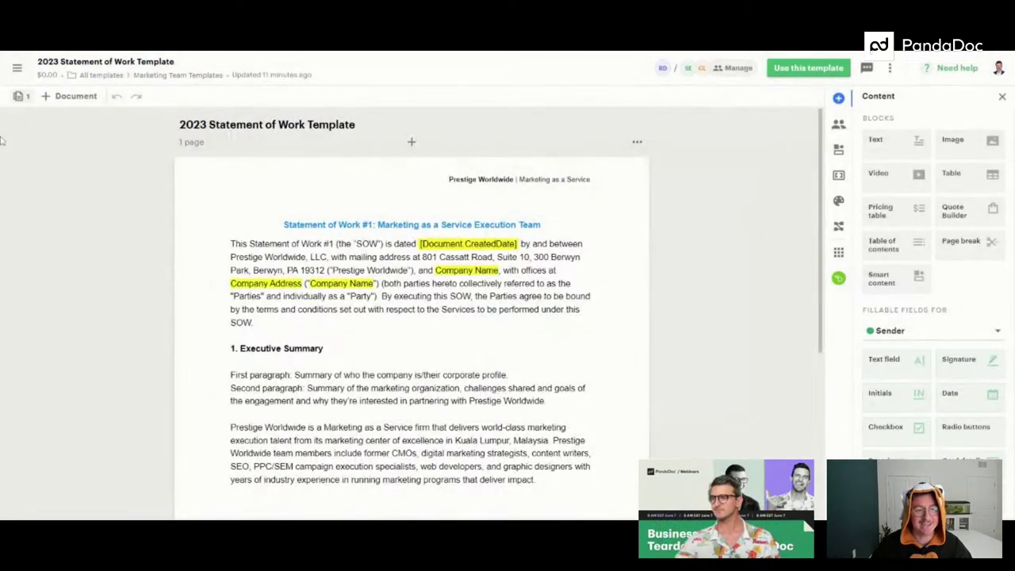
Examine the statement of work from the opening and executive summary through services, timeline, fees and engagement terms.
scroll(429, 264, down, 5)
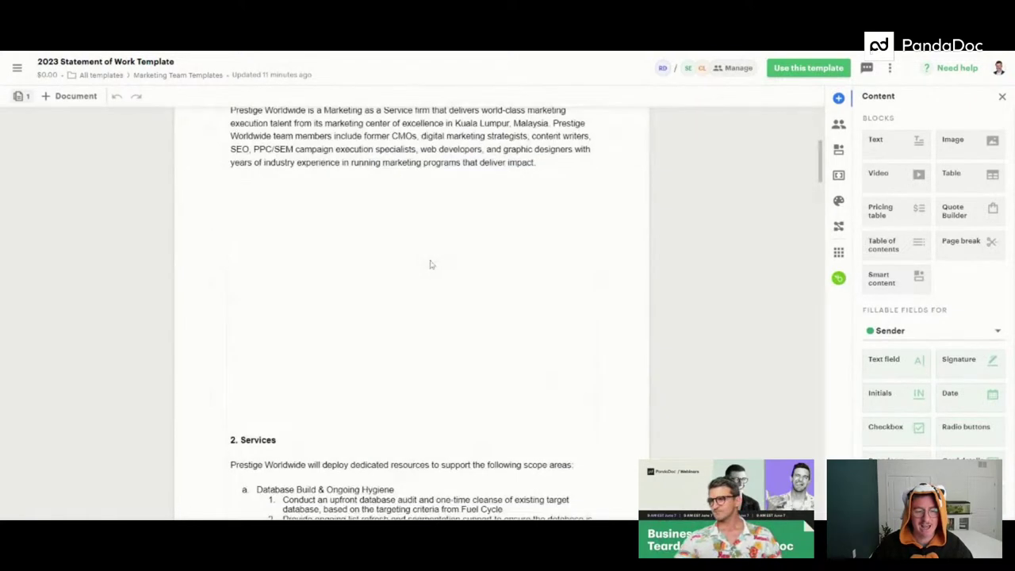
scroll(429, 264, up, 5)
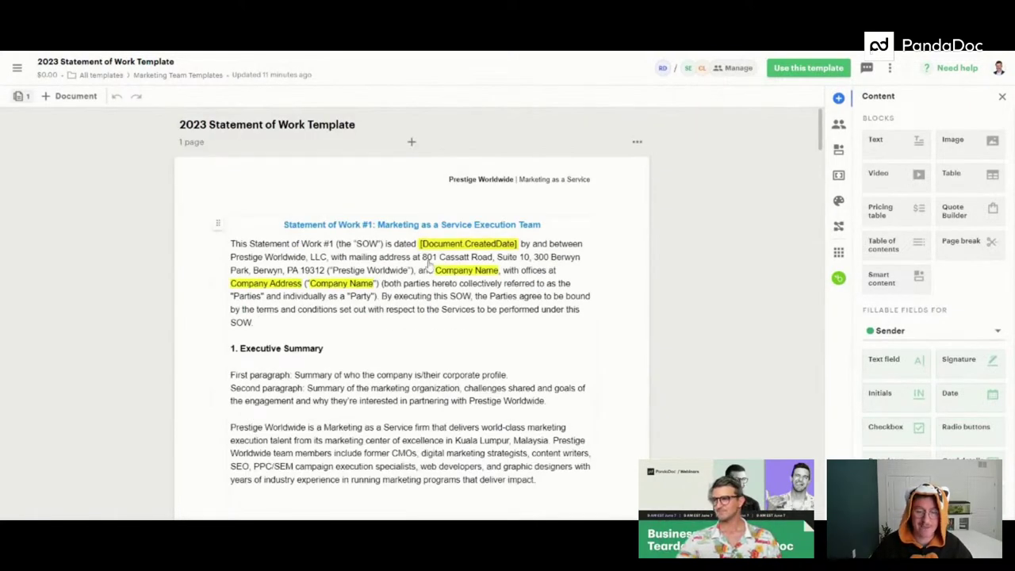
scroll(429, 265, down, 20)
scroll(424, 267, up, 20)
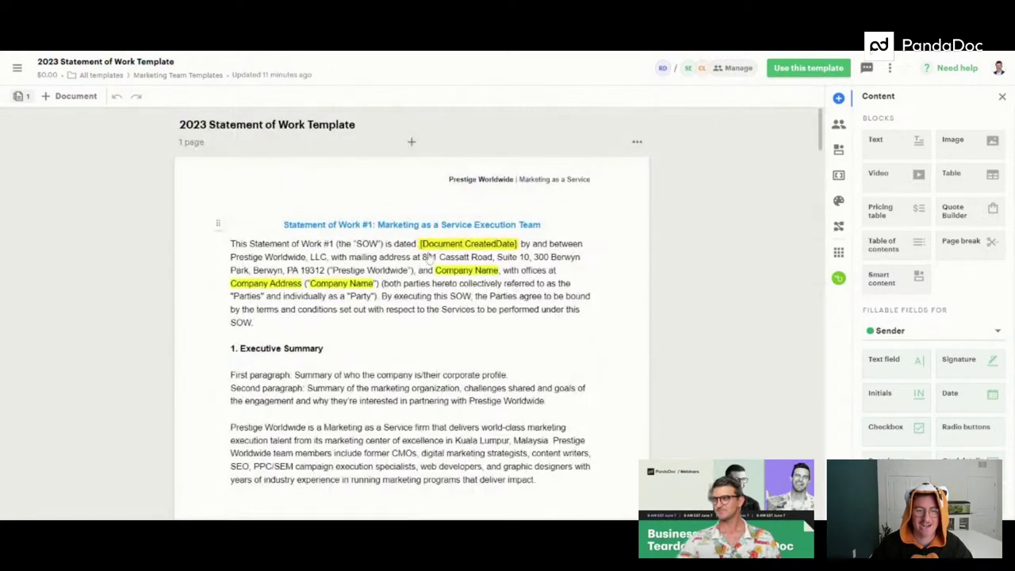
scroll(311, 312, down, 1)
scroll(434, 298, down, 5)
scroll(480, 362, down, 16)
scroll(439, 356, up, 13)
scroll(441, 351, down, 13)
scroll(441, 351, down, 20)
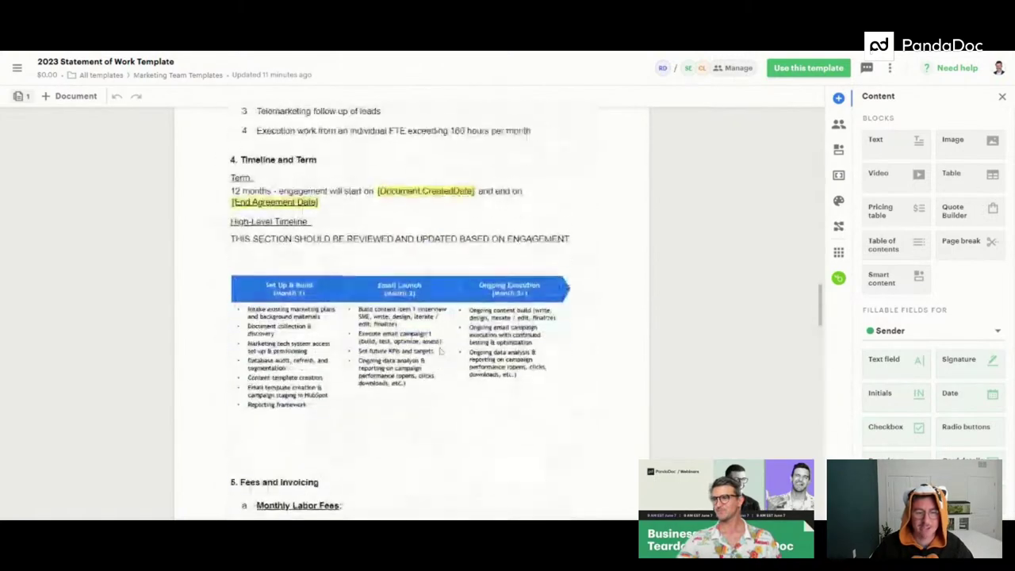
scroll(438, 351, down, 20)
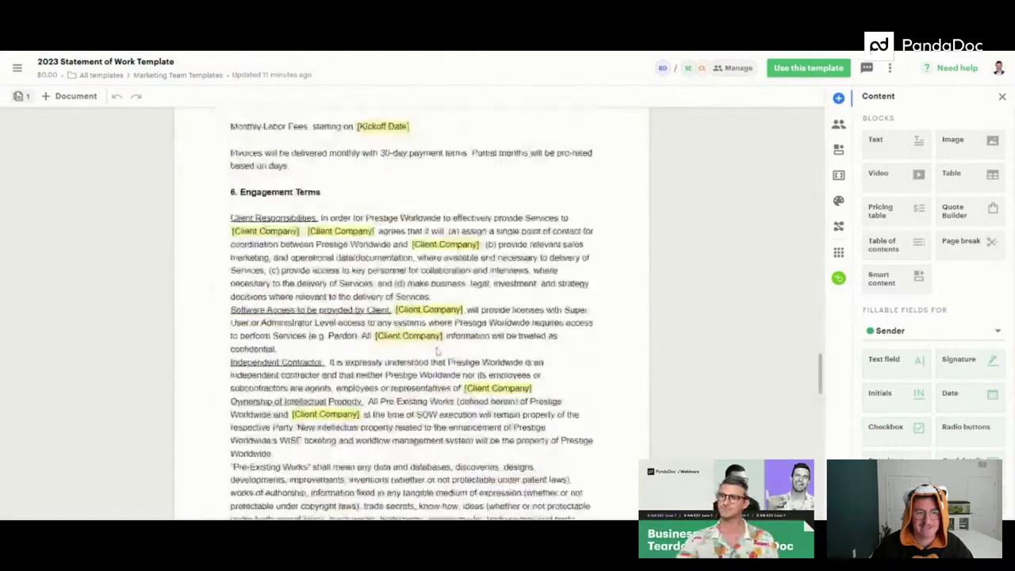
scroll(434, 352, down, 5)
scroll(410, 428, down, 10)
scroll(435, 403, up, 20)
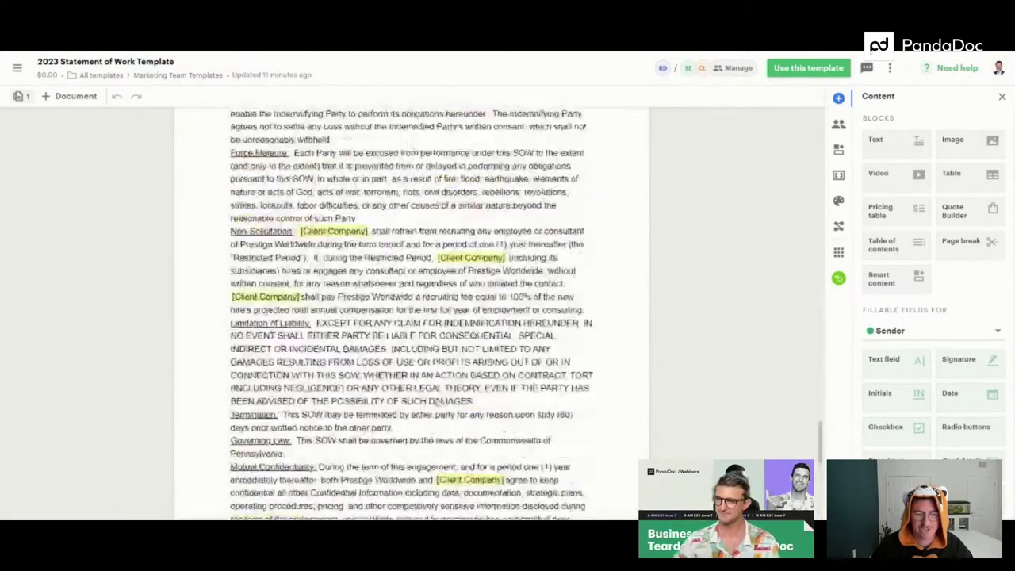
scroll(412, 317, up, 10)
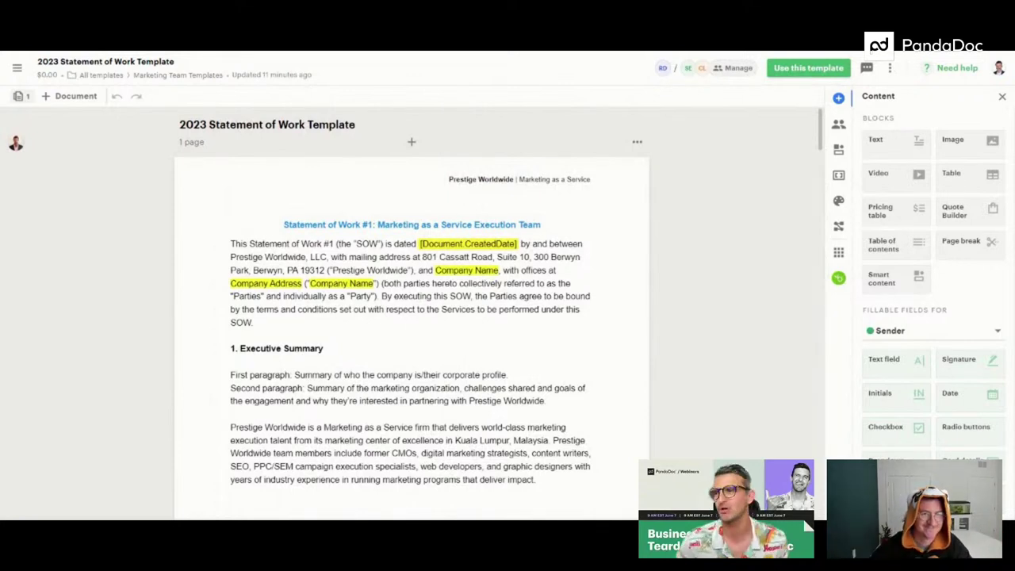
Browse the full list of Template Gallery categories available for adding a document, and leave without adding one.
click(71, 96)
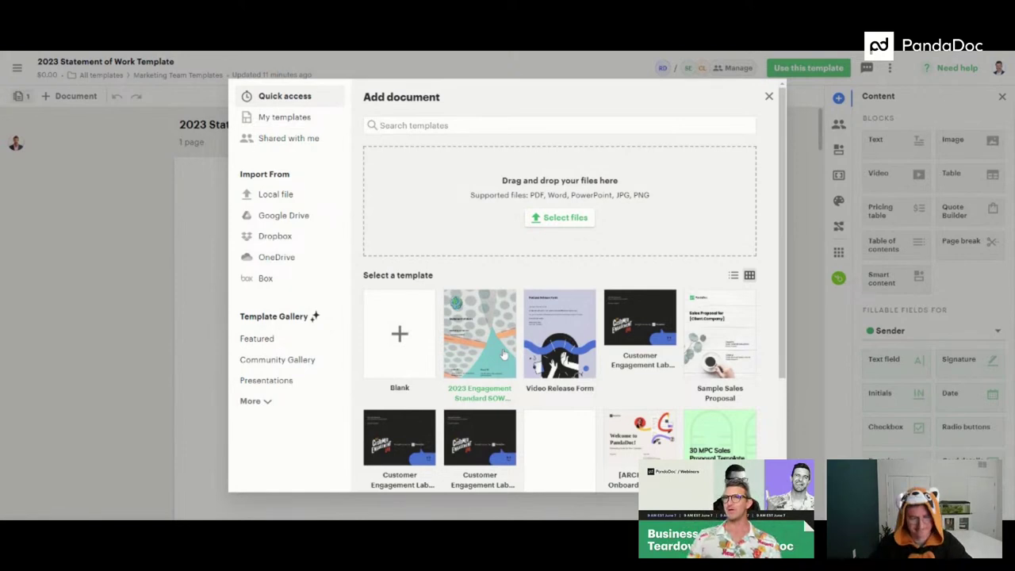
click(268, 403)
scroll(269, 404, down, 5)
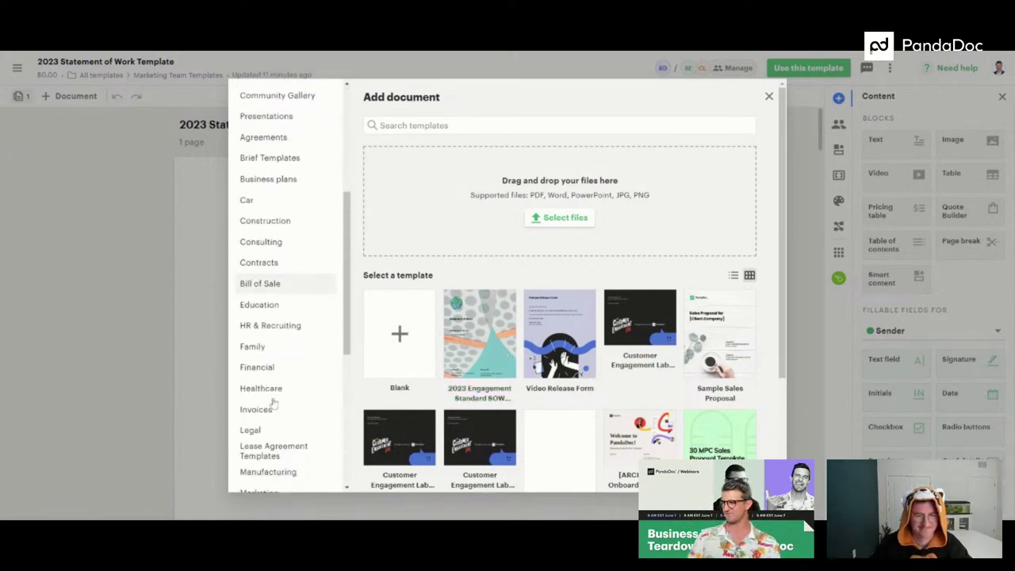
scroll(272, 405, down, 5)
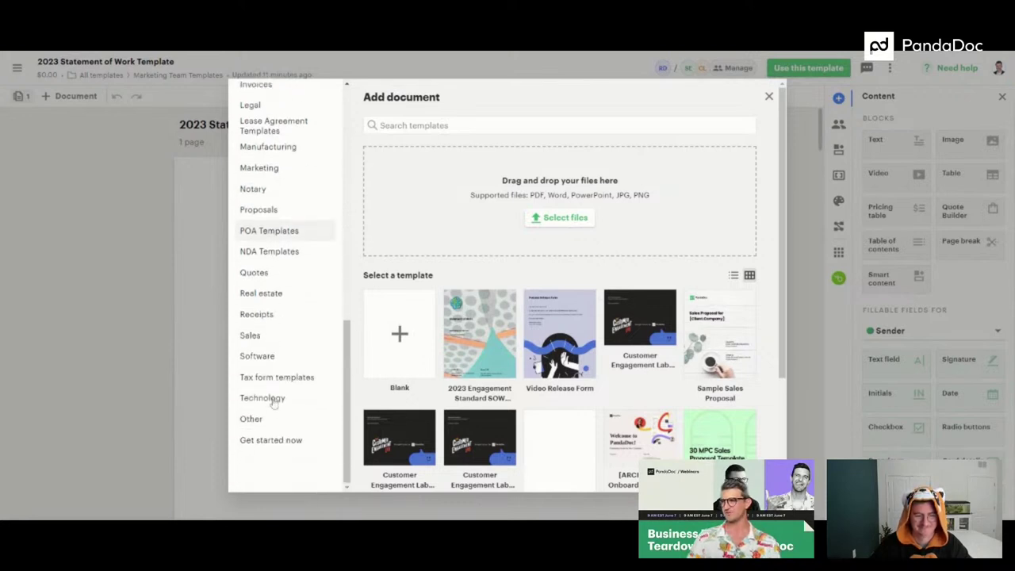
scroll(273, 404, up, 8)
scroll(273, 404, up, 4)
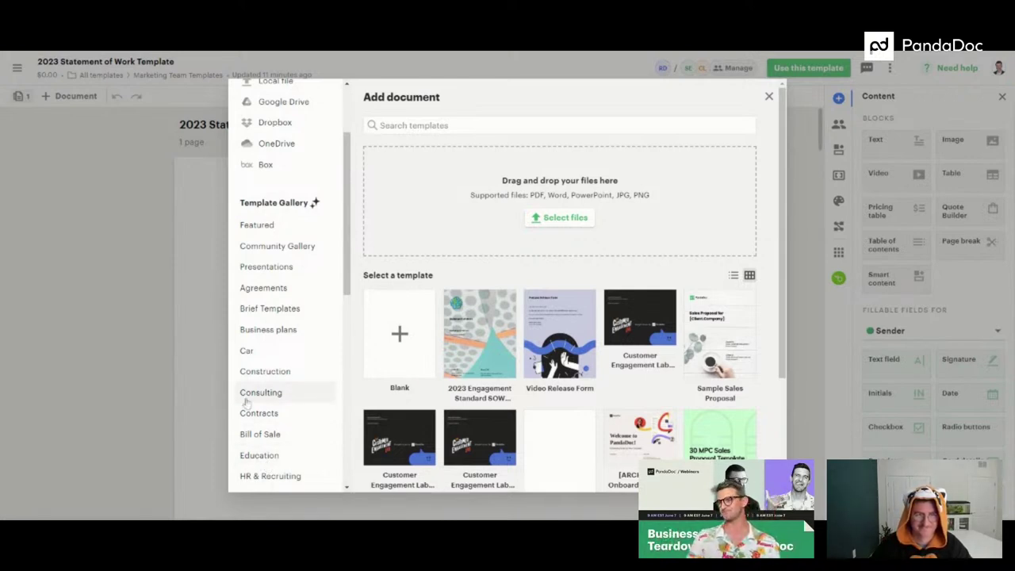
click(769, 97)
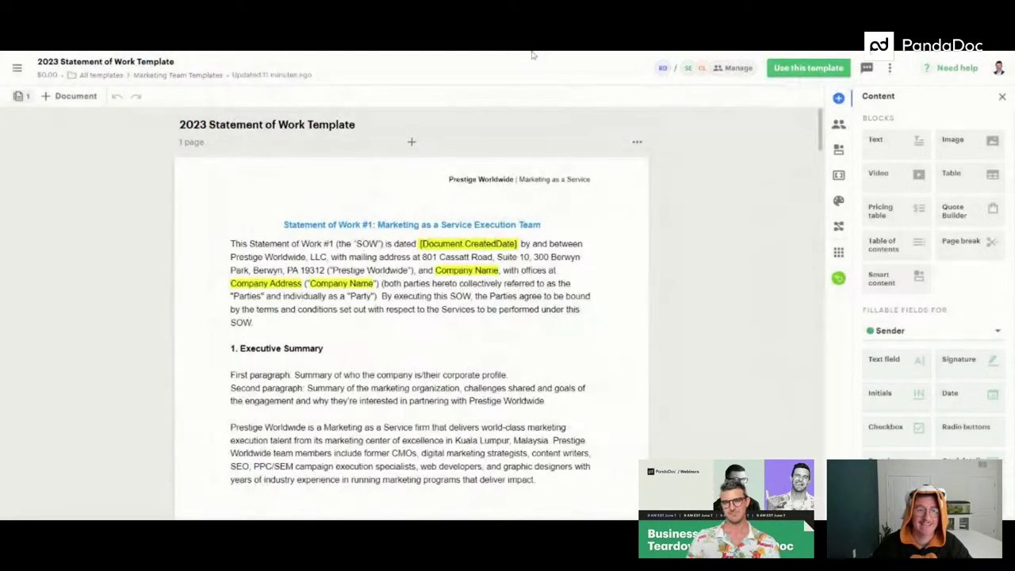
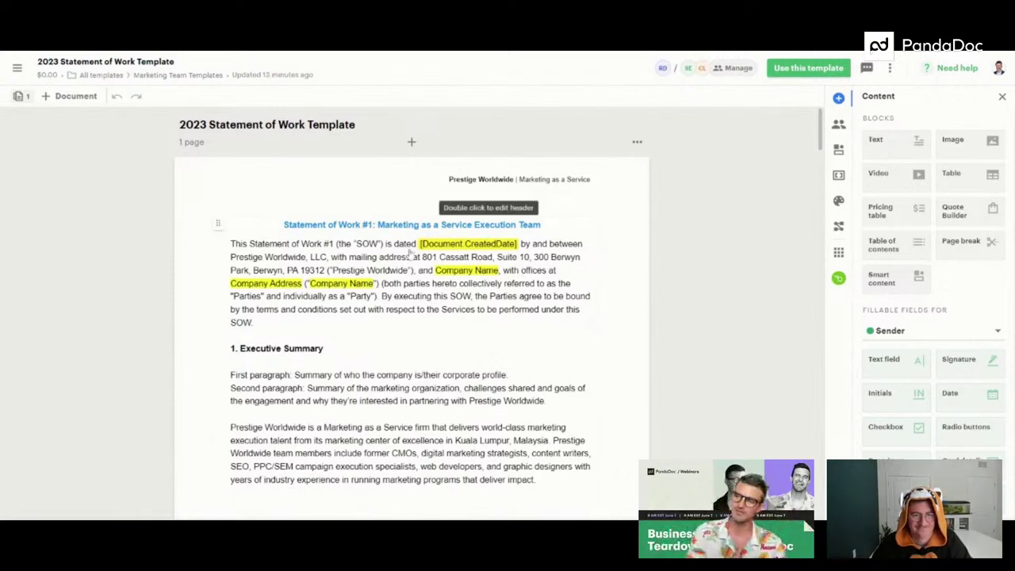
Insert a cover page with an image placeholder, document title and subtitle ahead of the statement of work content.
scroll(512, 272, down, 2)
scroll(512, 272, up, 2)
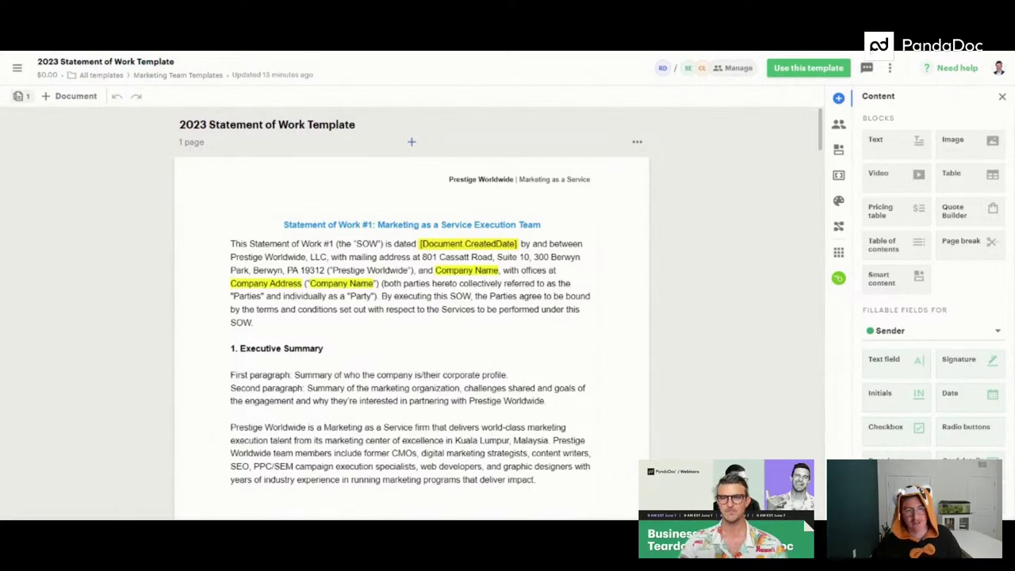
scroll(247, 230, down, 6)
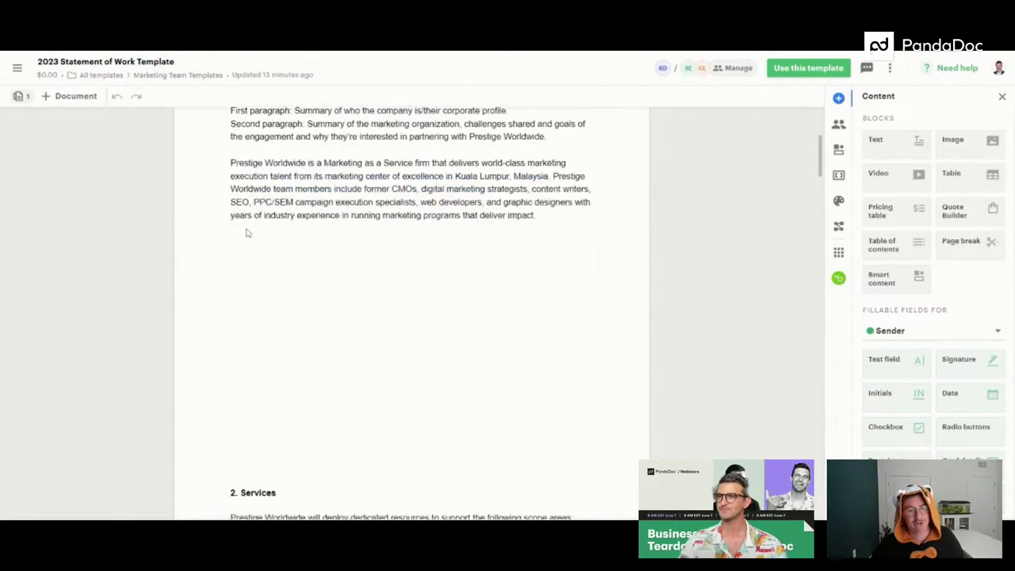
scroll(247, 230, up, 6)
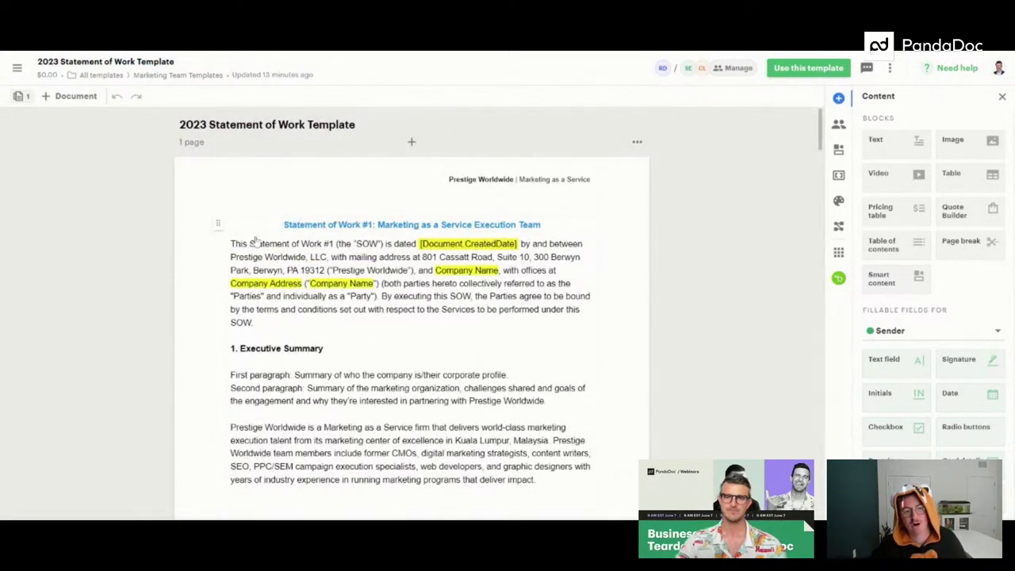
click(412, 144)
click(408, 164)
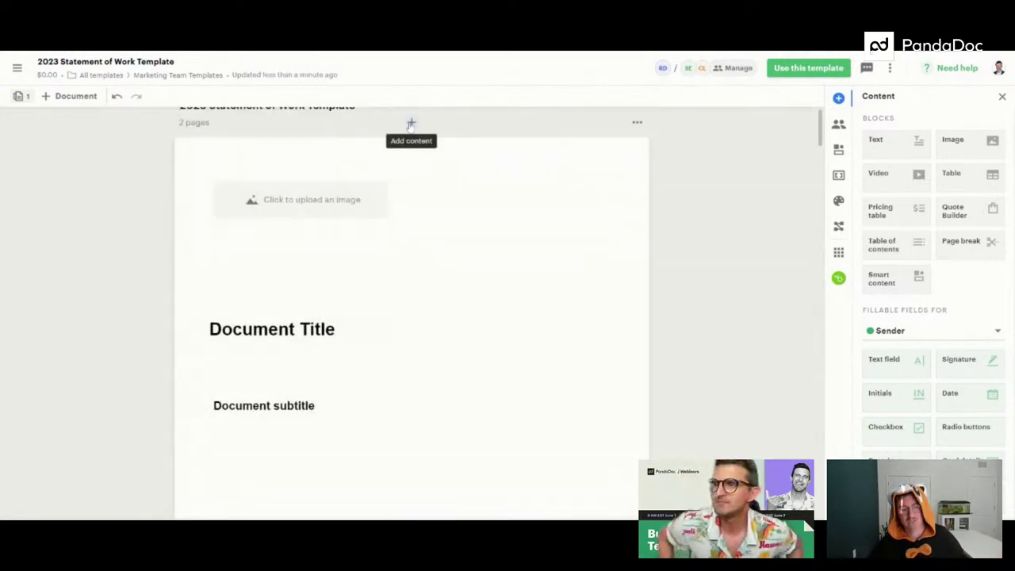
scroll(414, 241, down, 4)
scroll(415, 240, up, 4)
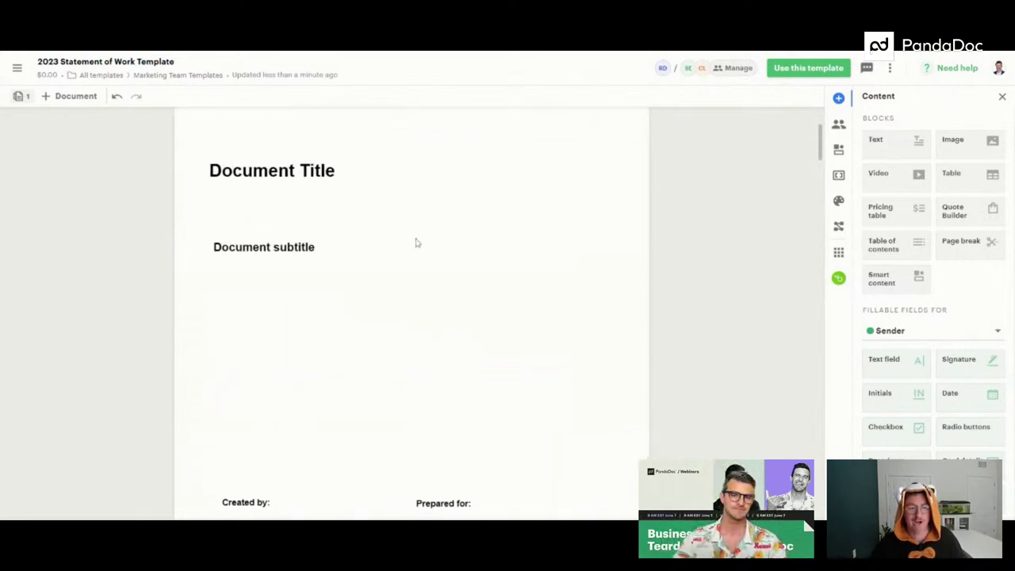
Show the page thumbnails and examine the new cover page and the statement of work page after it.
click(19, 96)
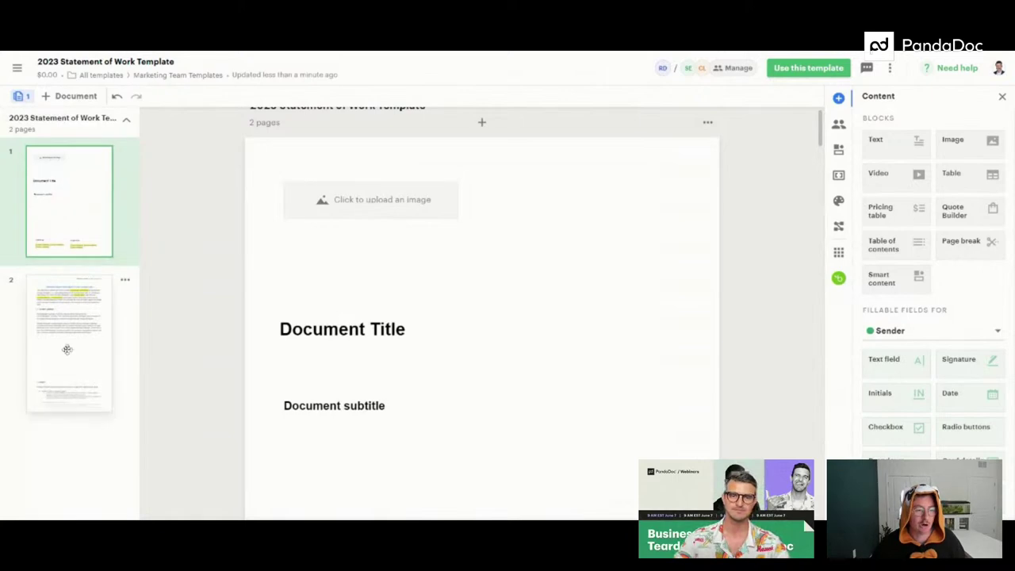
click(67, 322)
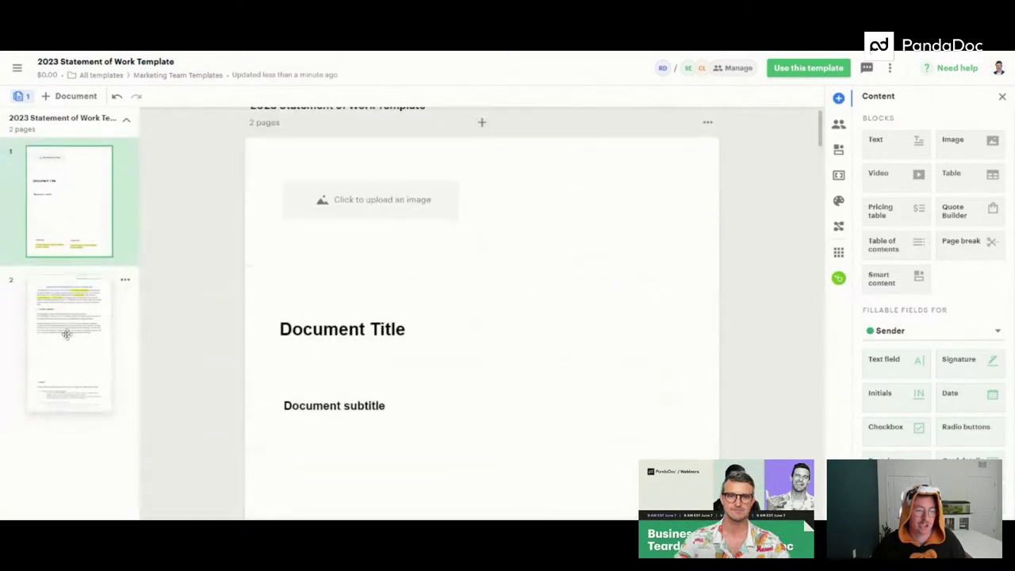
click(67, 333)
scroll(408, 341, down, 5)
scroll(402, 339, up, 15)
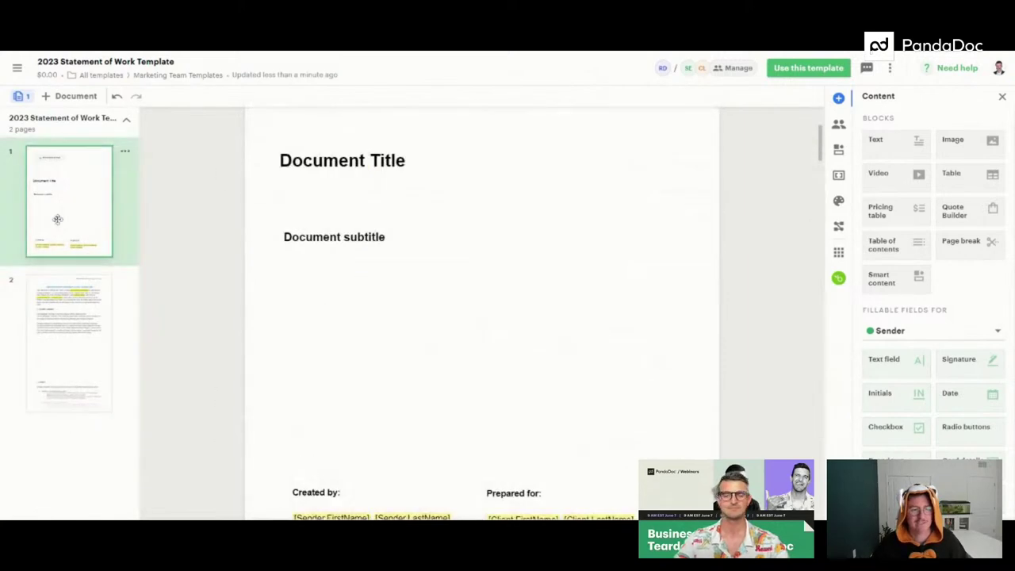
scroll(508, 237, up, 1)
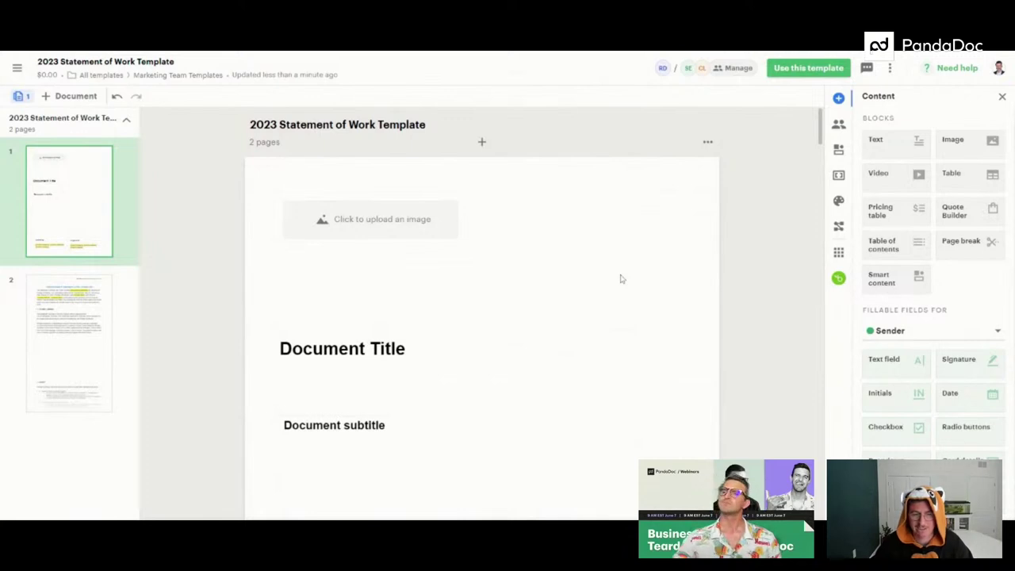
scroll(637, 267, down, 1)
scroll(637, 267, up, 1)
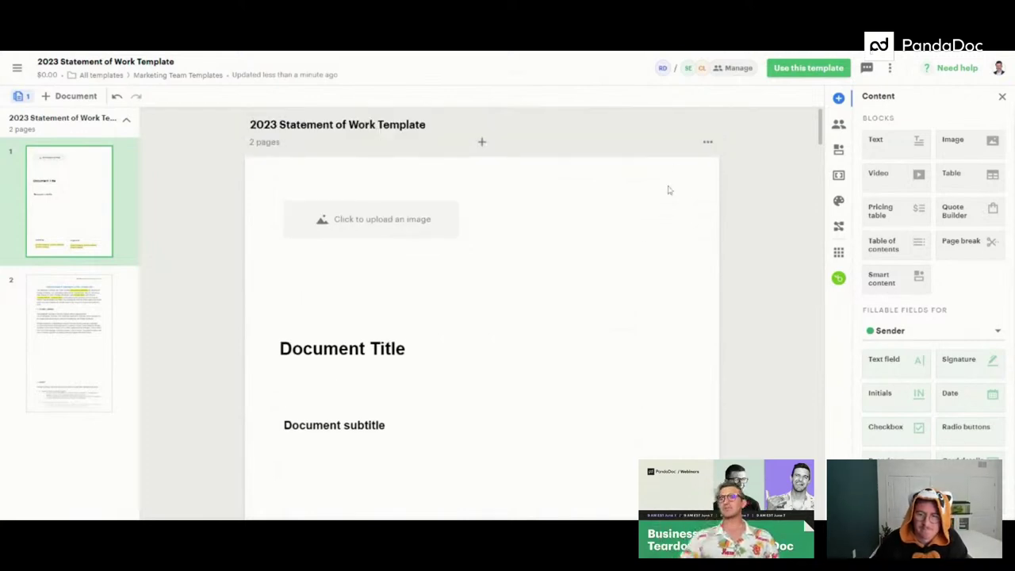
Upload the Prestige Worldwide globe logo into the cover page's image placeholder and shrink it to fit above the title.
click(395, 219)
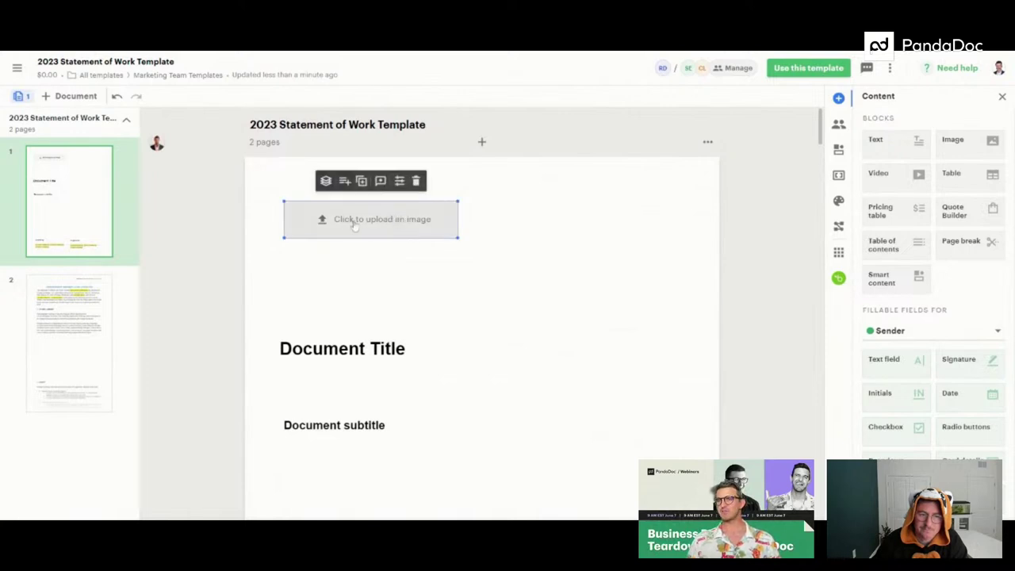
click(346, 224)
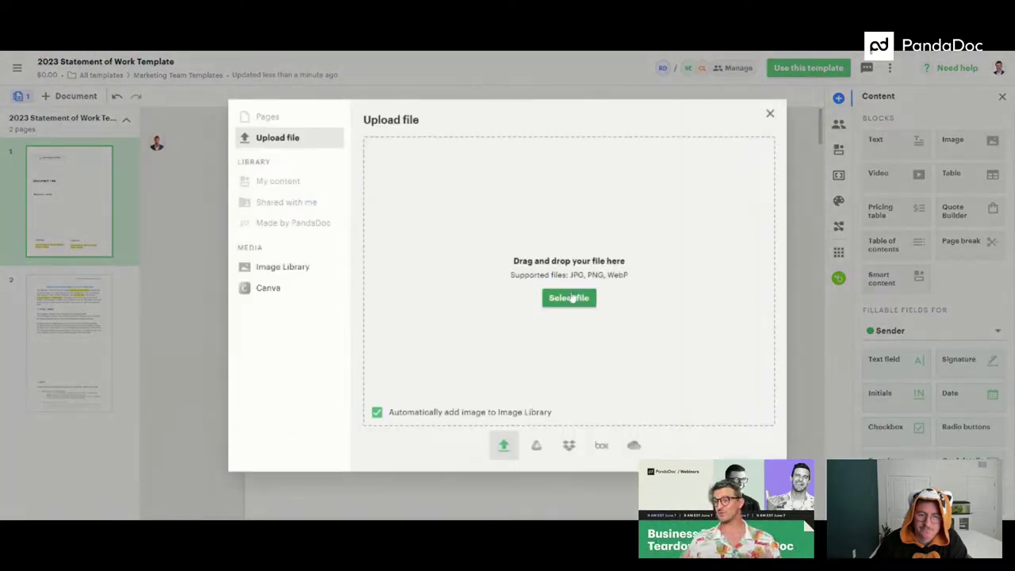
click(573, 297)
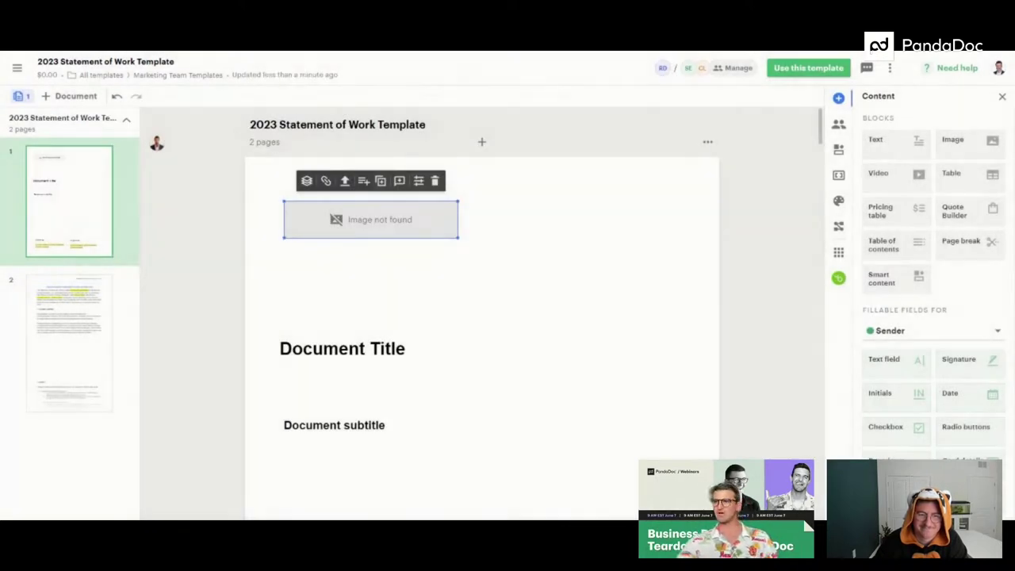
drag(457, 377, 370, 287)
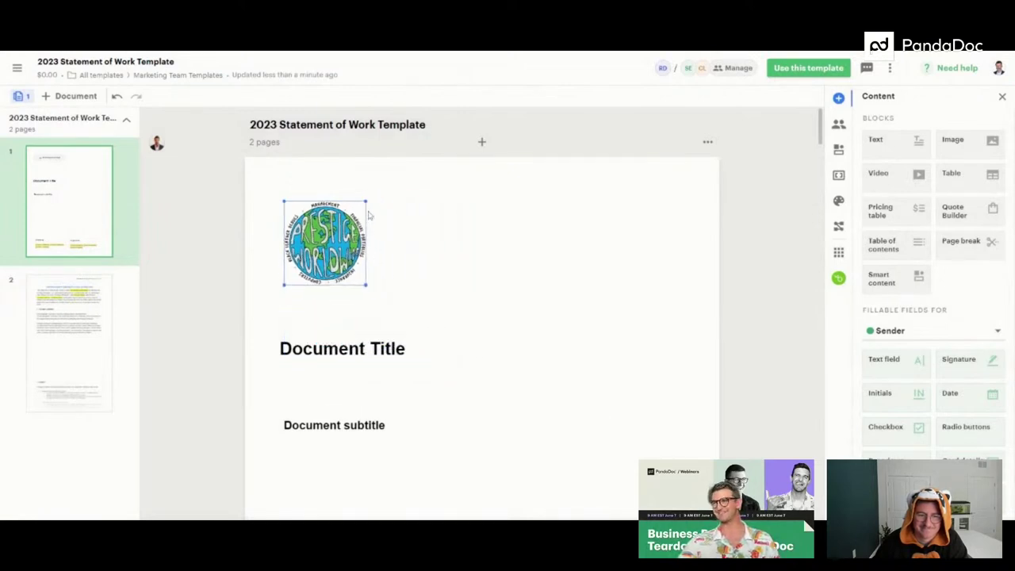
click(401, 289)
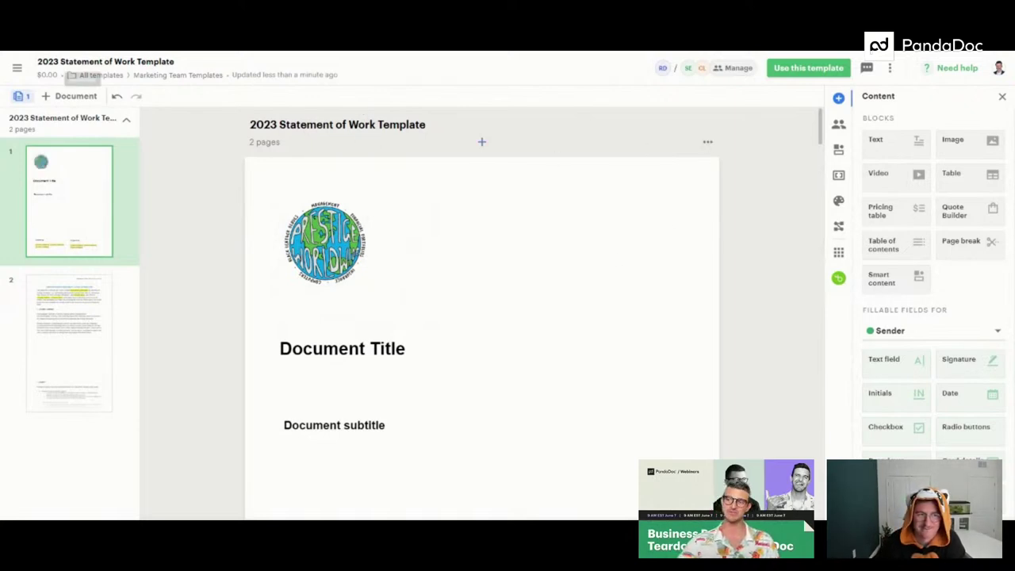
Replace the placeholder title on the cover page with "Statement of Work".
scroll(317, 253, down, 2)
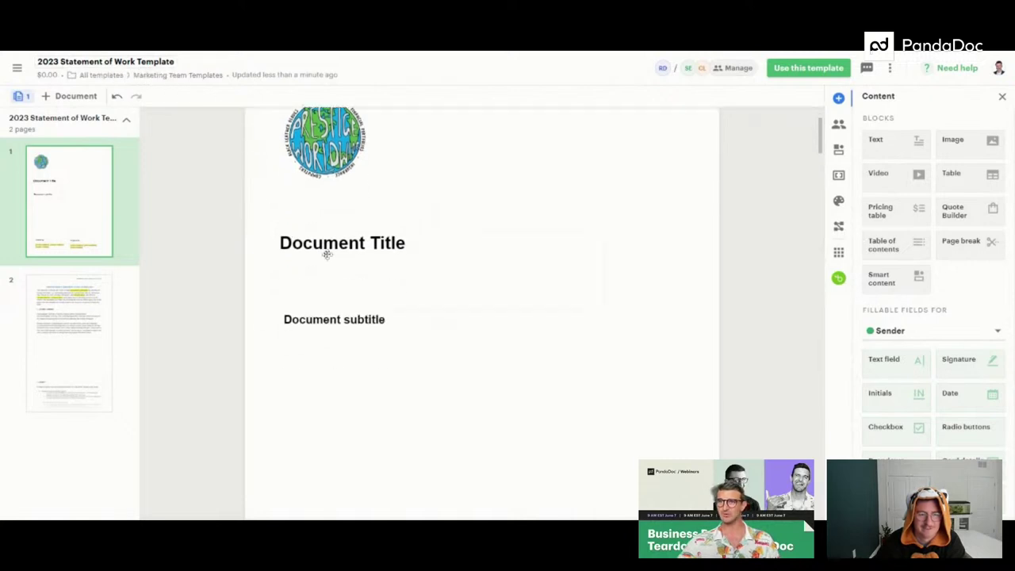
click(333, 238)
triple_click(333, 241)
text(Statement of W)
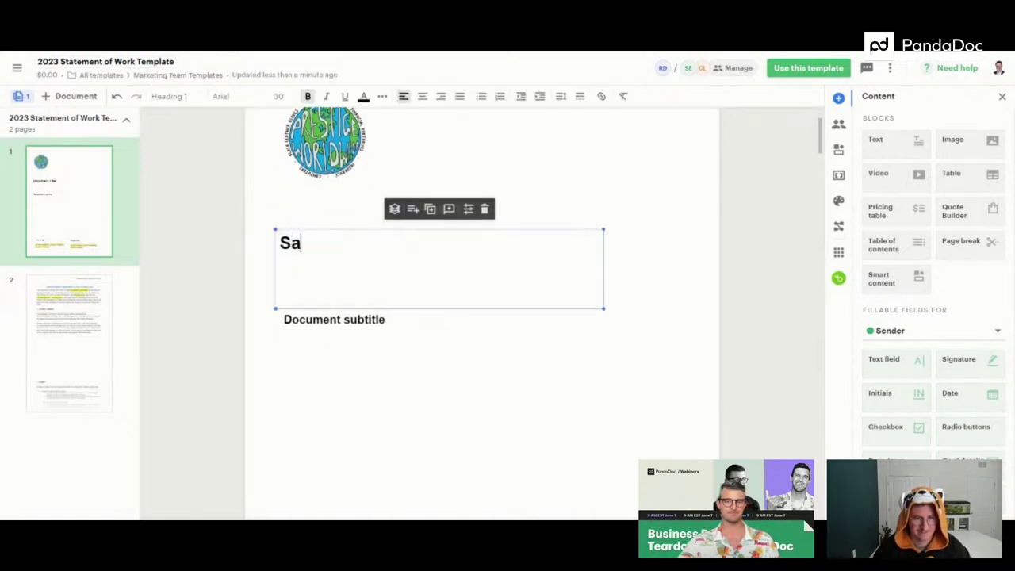
text(ork)
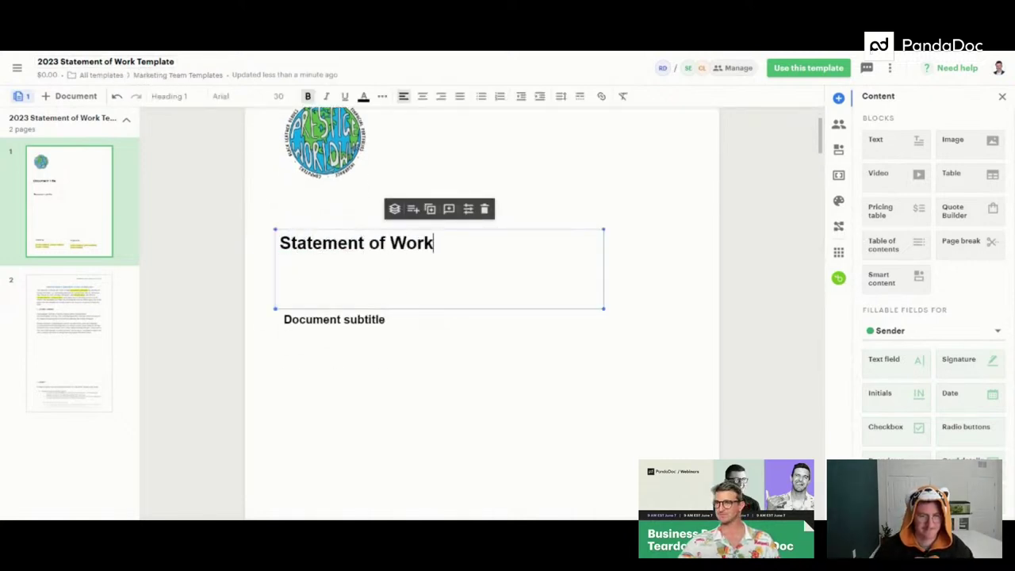
Replace the placeholder subtitle on the cover page with "Marketing as a Service".
triple_click(358, 318)
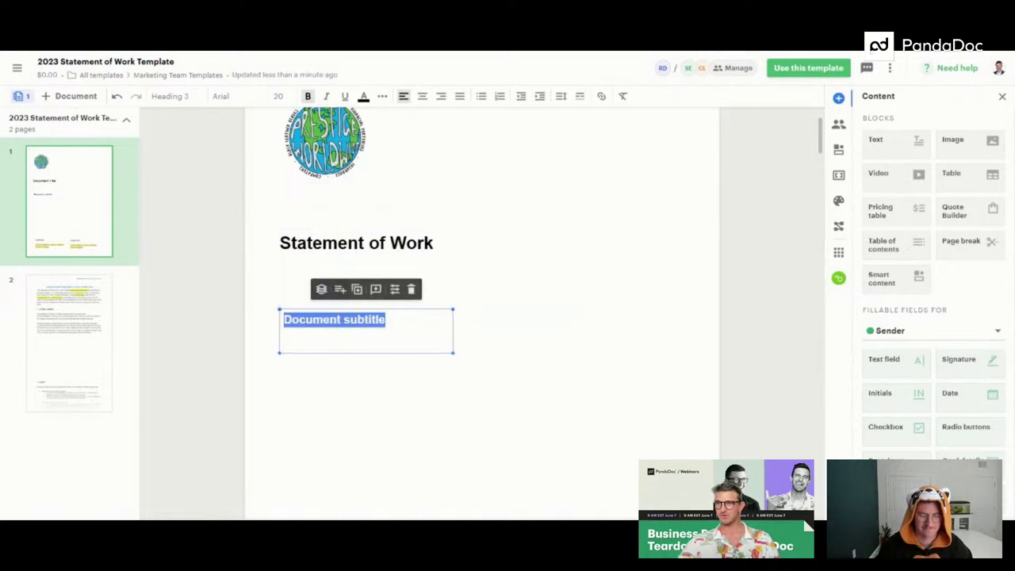
text(Marketing as a Service)
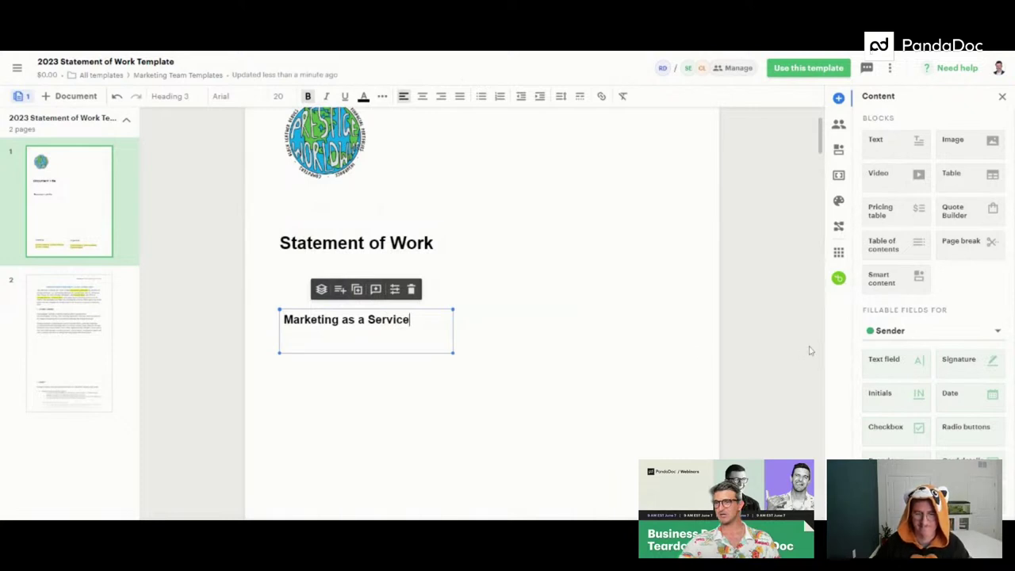
click(803, 296)
Examine the cover page from the logo and title down to the Created by and Prepared for details.
scroll(578, 301, up, 2)
scroll(578, 300, down, 2)
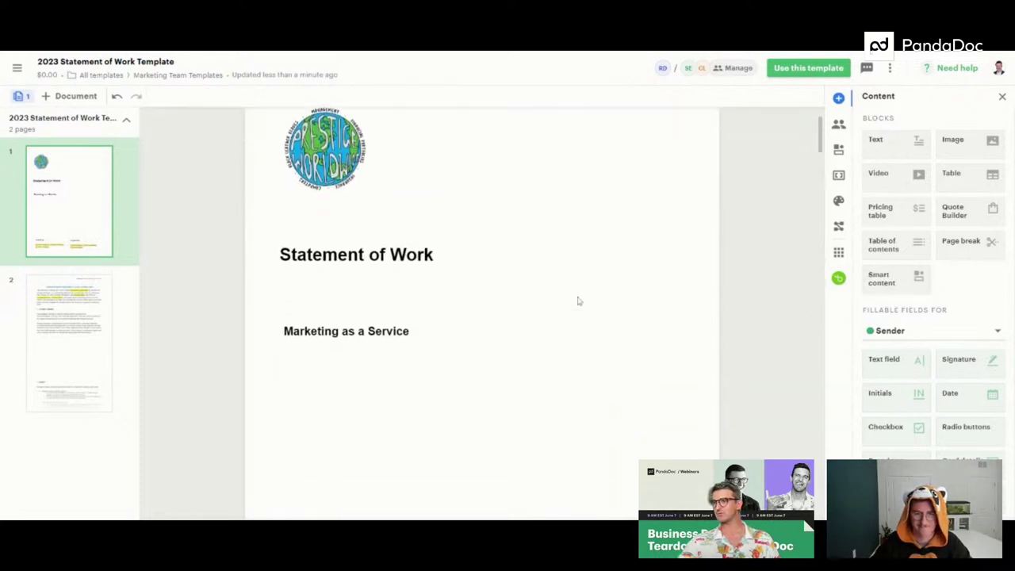
scroll(579, 301, up, 3)
scroll(579, 301, down, 2)
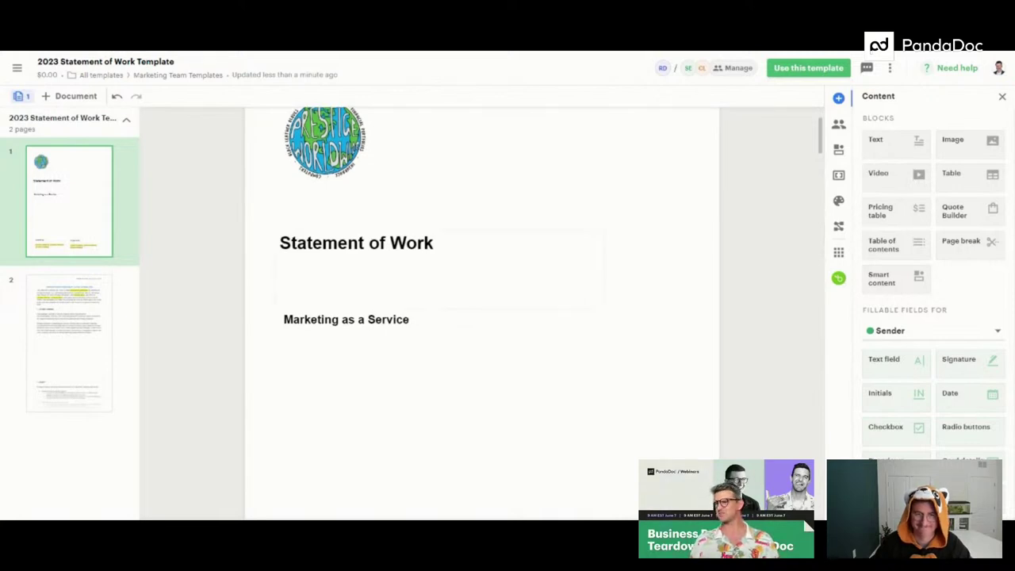
scroll(578, 300, up, 2)
scroll(579, 300, down, 4)
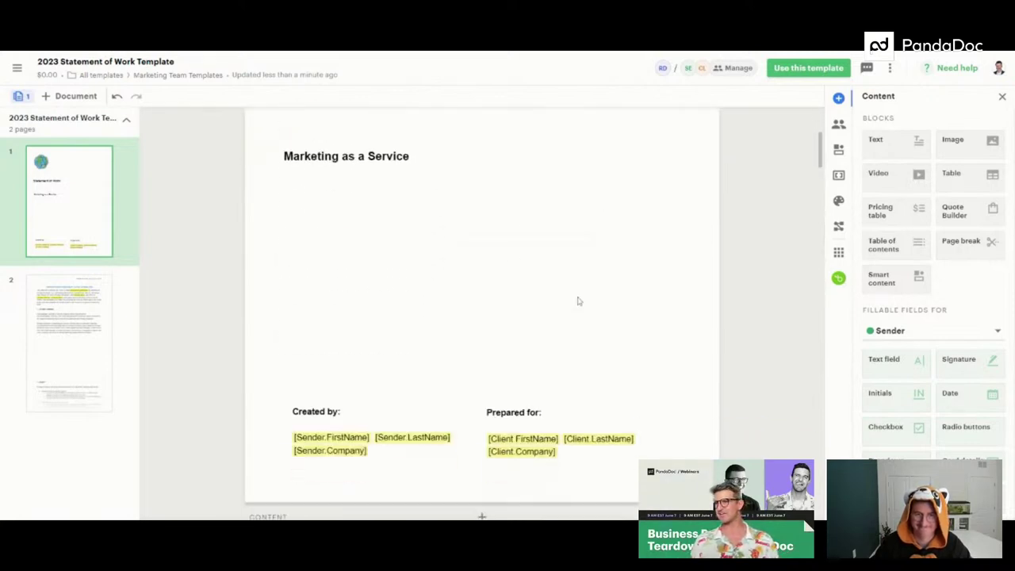
scroll(579, 301, up, 3)
scroll(577, 295, up, 2)
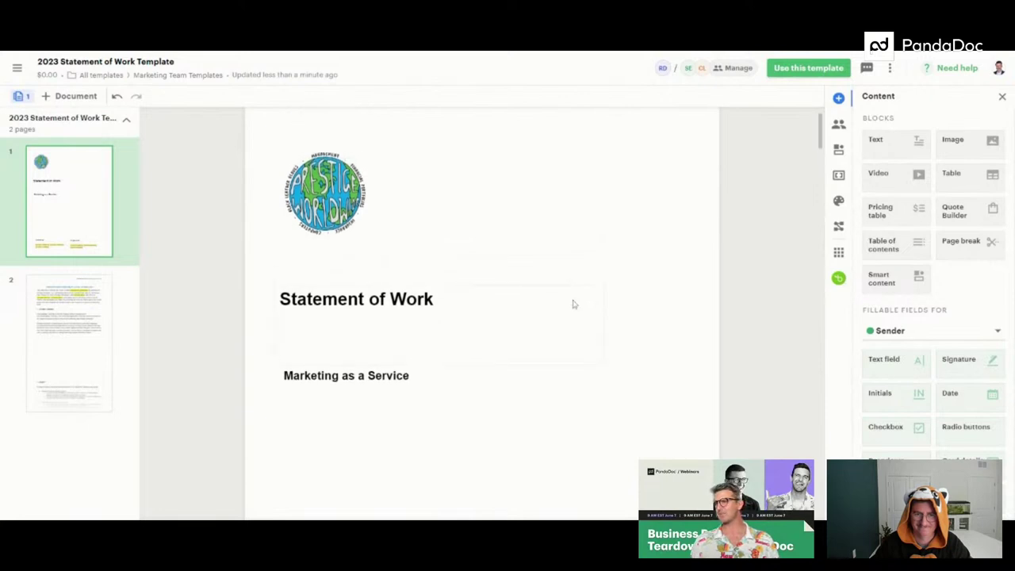
Open the cover page properties and upload the polka-dot, orange and teal picture as the page's background image.
click(708, 142)
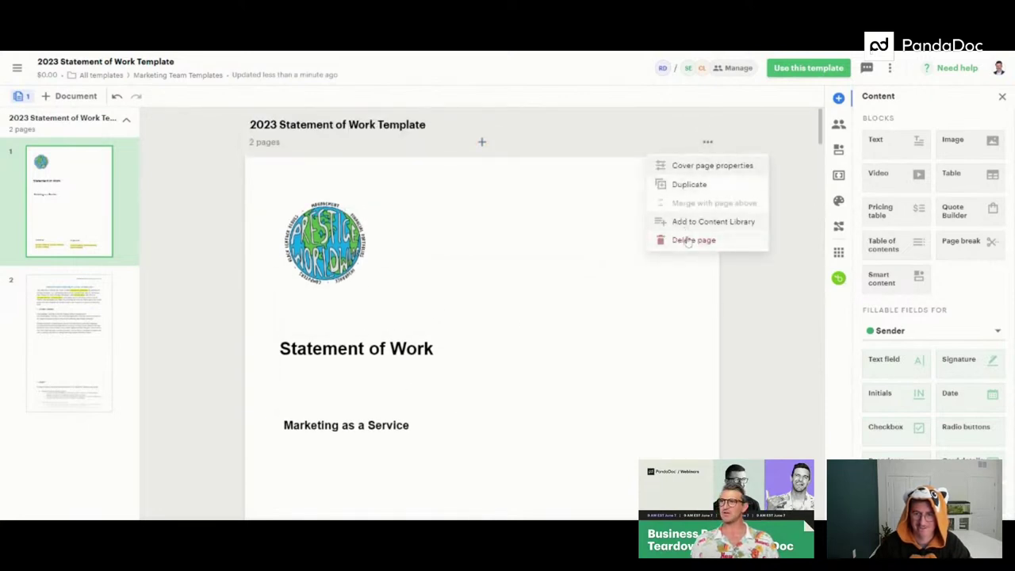
click(677, 168)
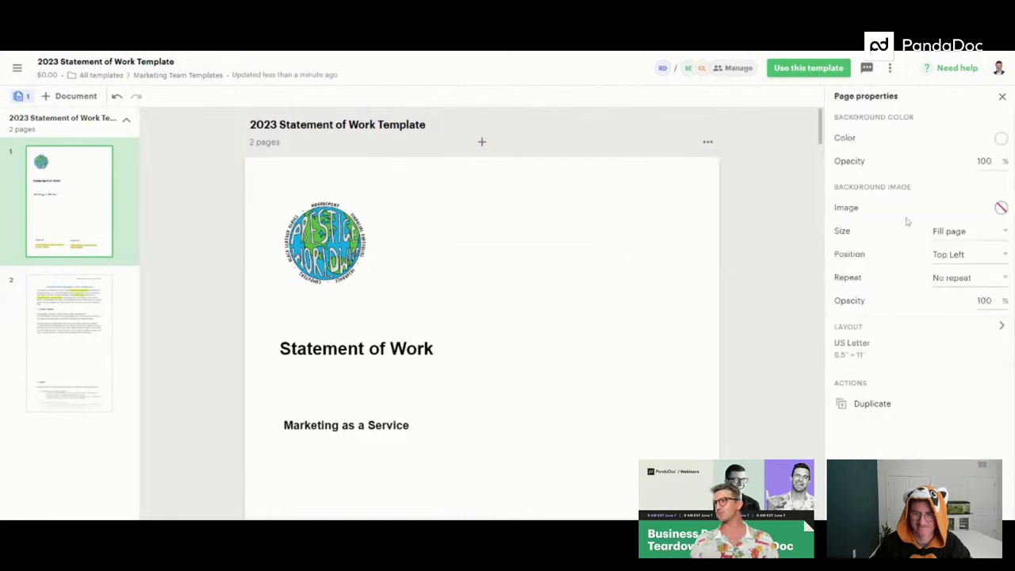
drag(913, 187, 844, 187)
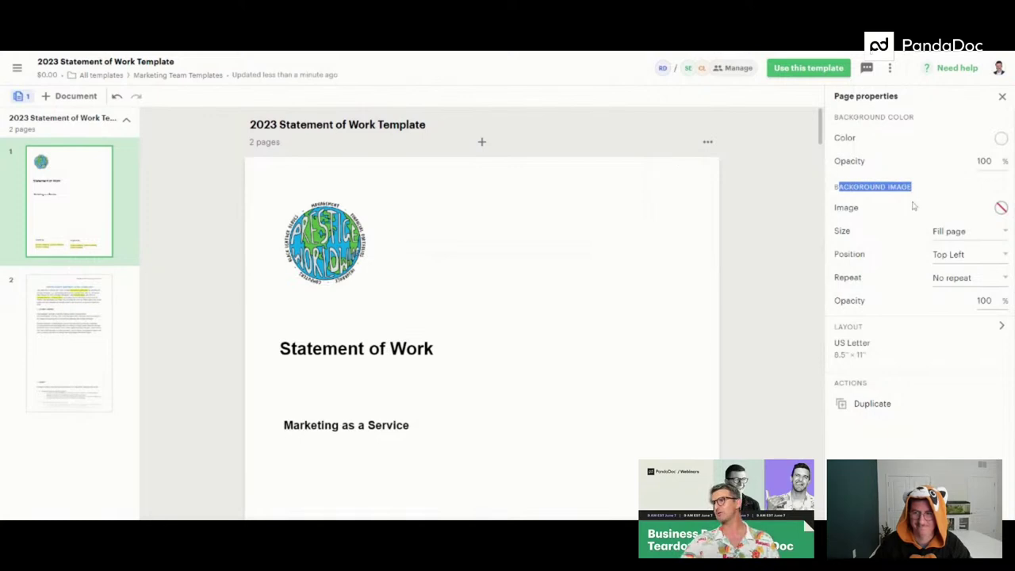
click(999, 211)
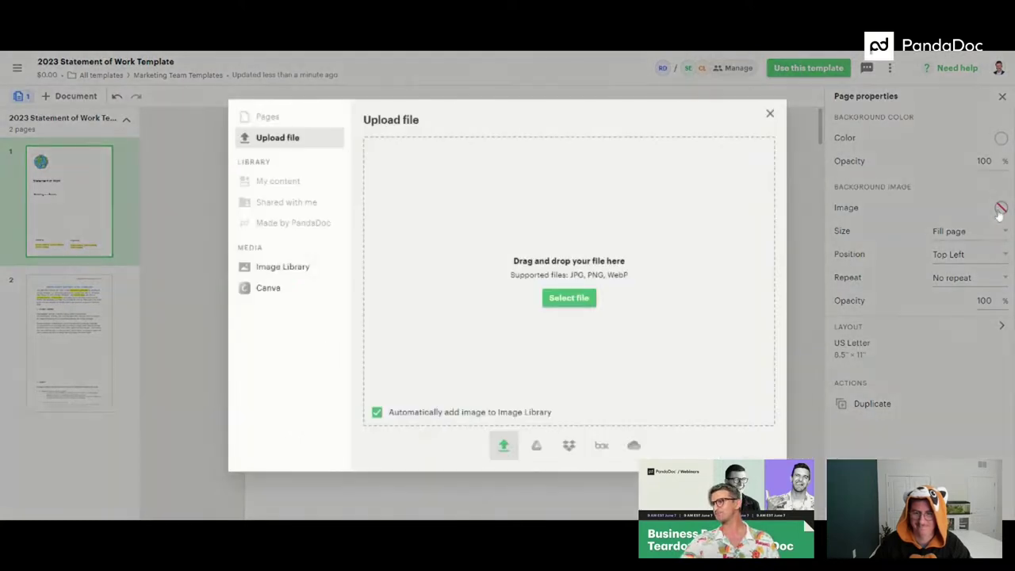
click(565, 298)
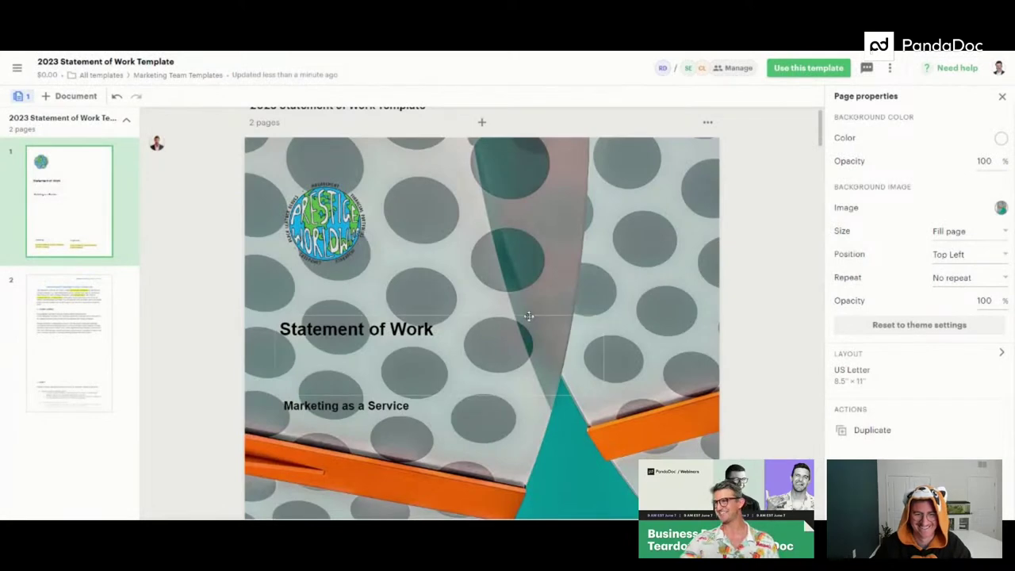
Set the opacity of the cover page's background image to 50%.
scroll(528, 316, down, 4)
scroll(529, 319, up, 4)
scroll(531, 323, down, 4)
scroll(530, 323, up, 4)
scroll(531, 323, down, 1)
scroll(531, 323, up, 1)
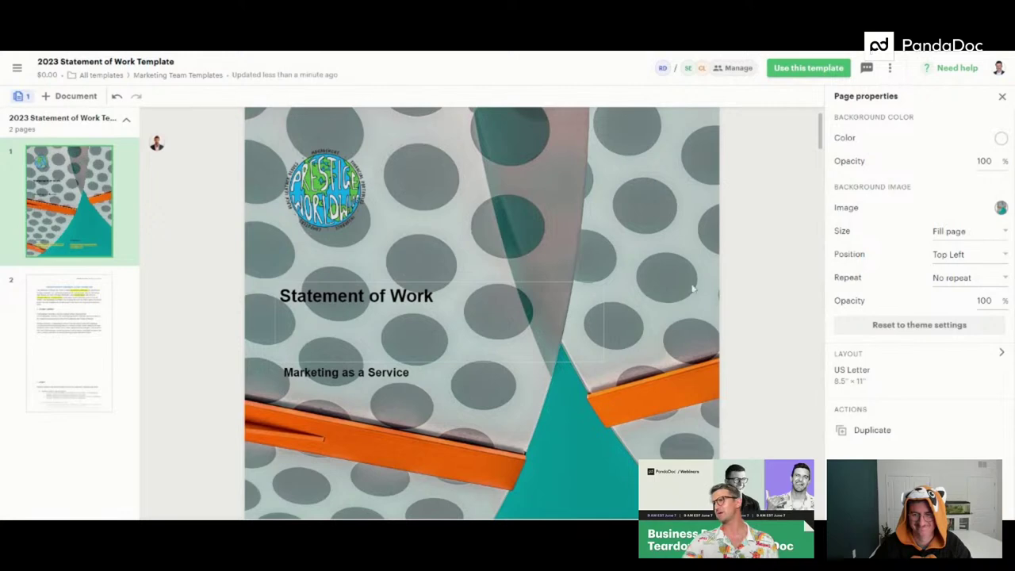
double_click(984, 301)
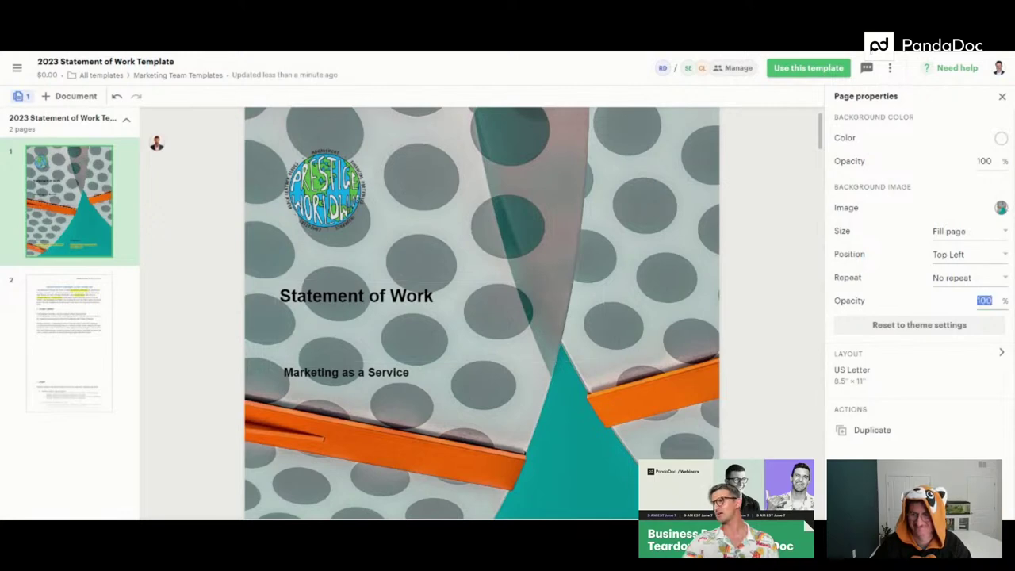
text(50)
key(Return)
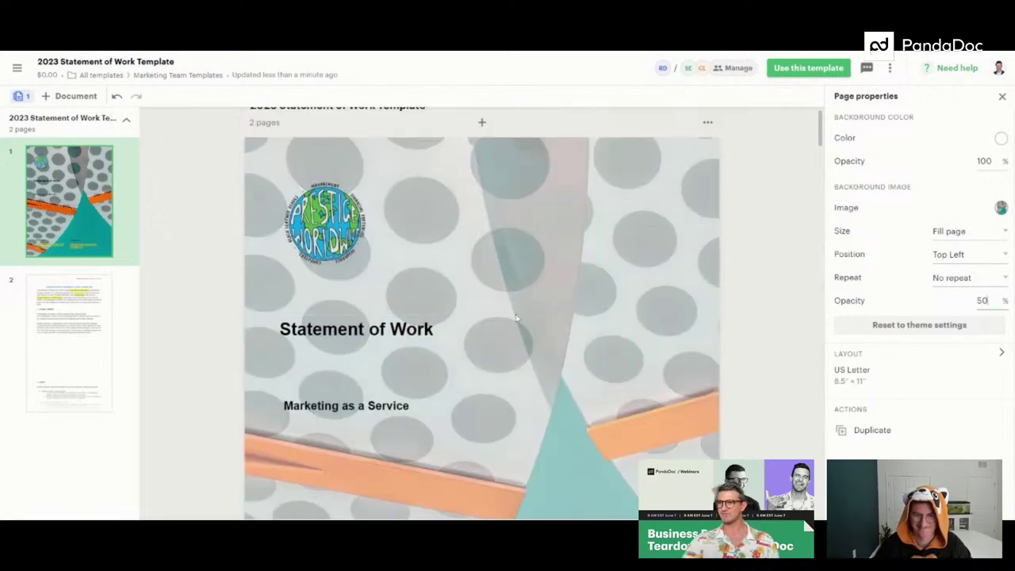
Examine the whole cover page with its faded background, down to the sender and client variables and the content page below.
scroll(516, 317, down, 4)
scroll(516, 319, down, 3)
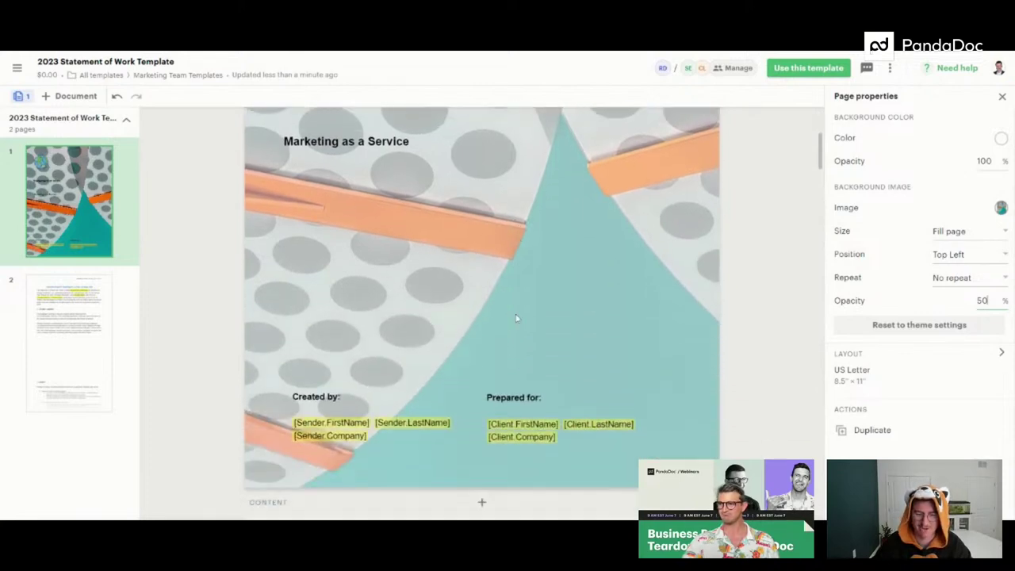
scroll(349, 280, up, 5)
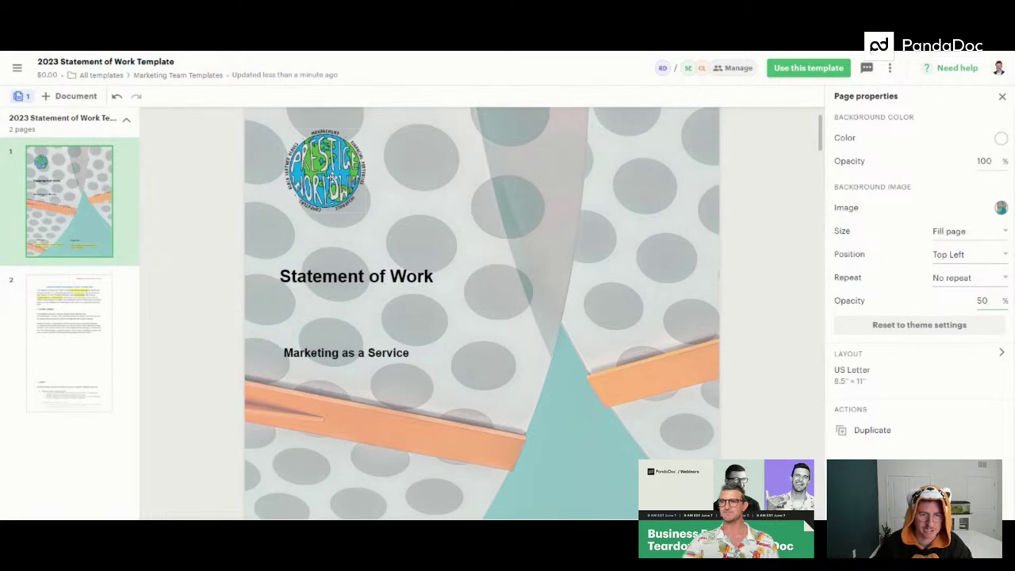
scroll(334, 182, down, 4)
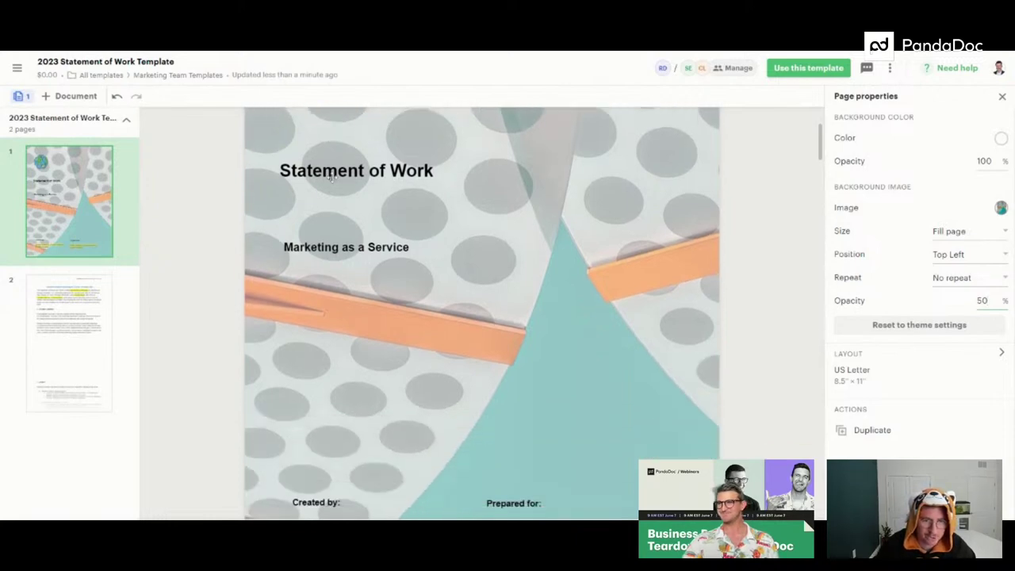
scroll(334, 182, down, 6)
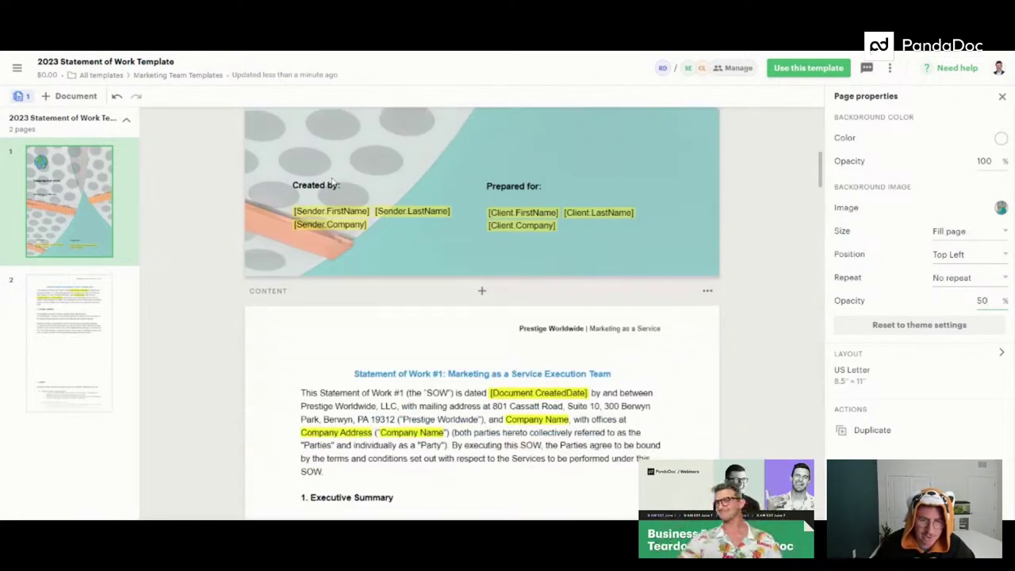
scroll(332, 194, down, 2)
scroll(332, 194, up, 10)
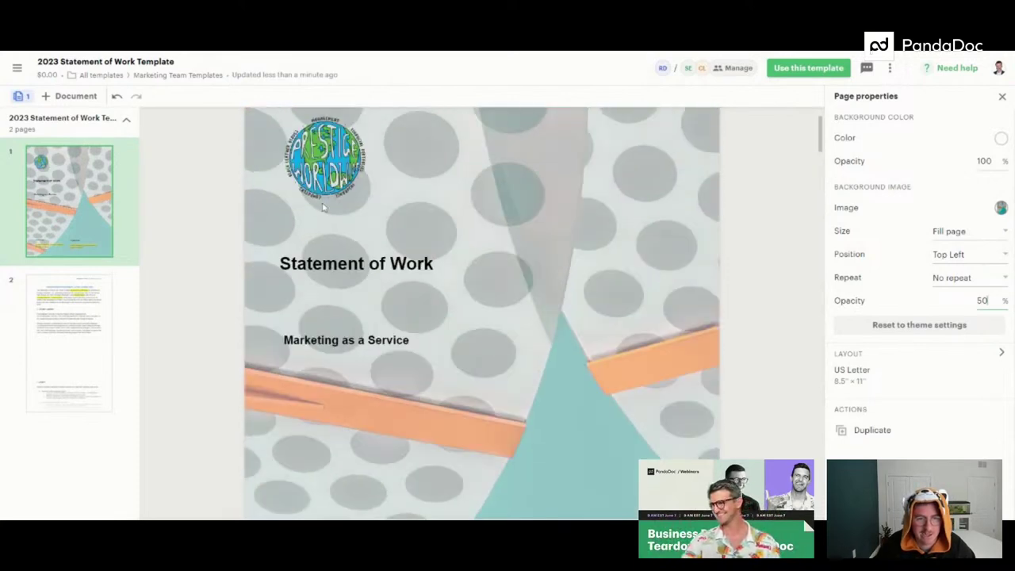
scroll(387, 252, down, 4)
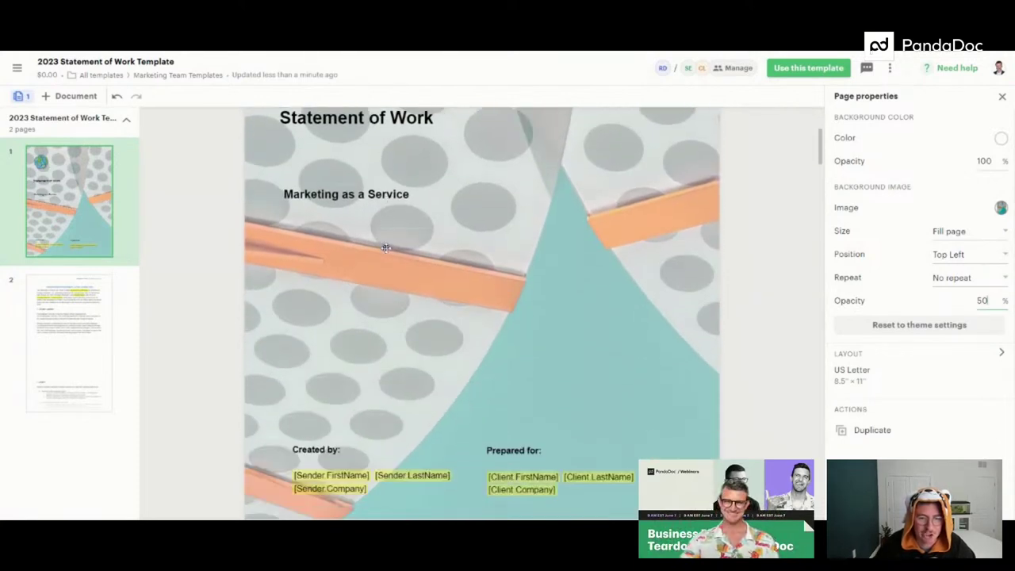
scroll(386, 249, down, 4)
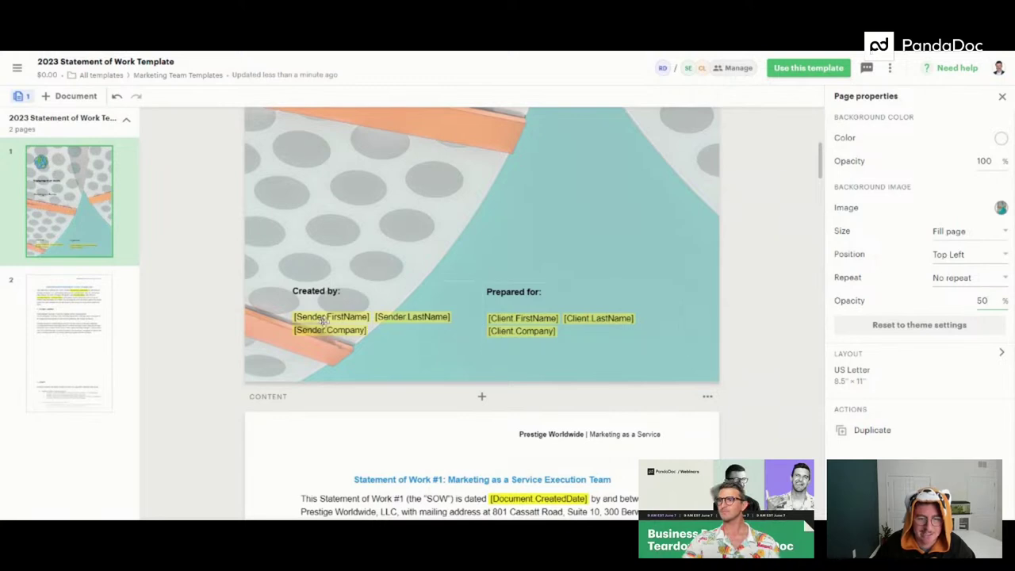
Open the template's role settings and turn the signing order for Sender and Client back on.
click(733, 69)
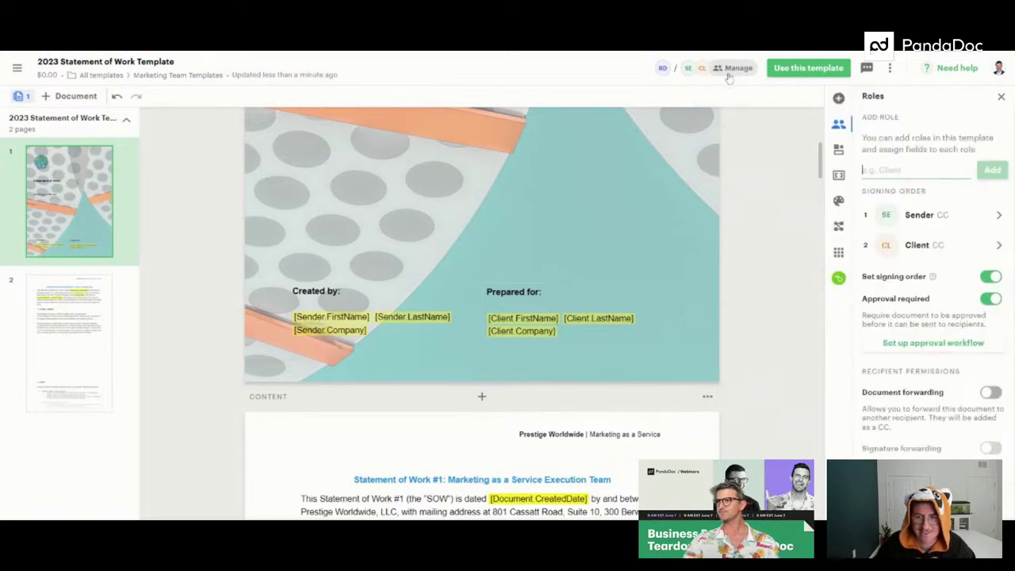
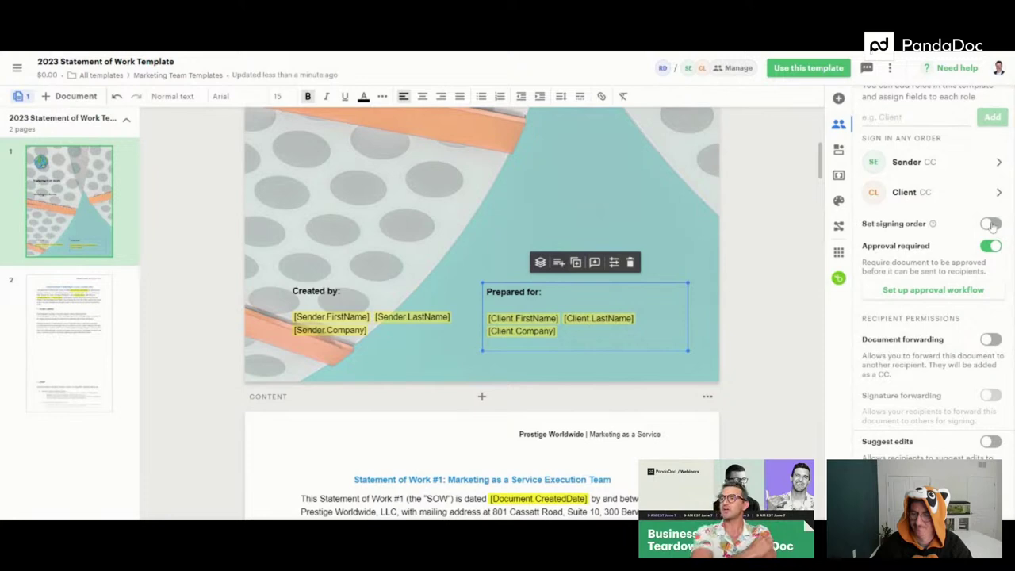
click(991, 225)
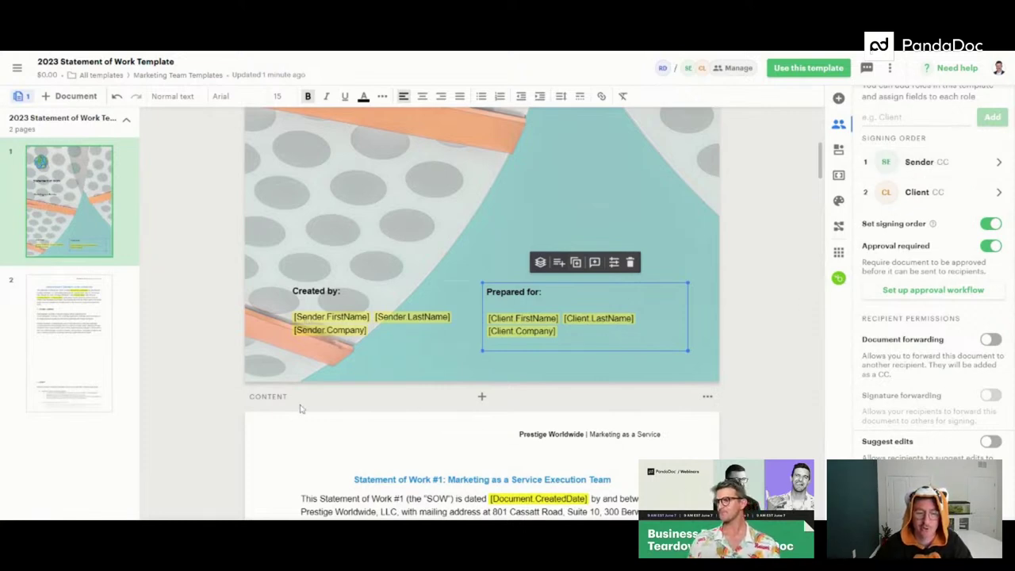
Review the statement of work down to the SOW Acceptance section and view the Suggest edits options for recipients without applying them.
scroll(359, 392, down, 20)
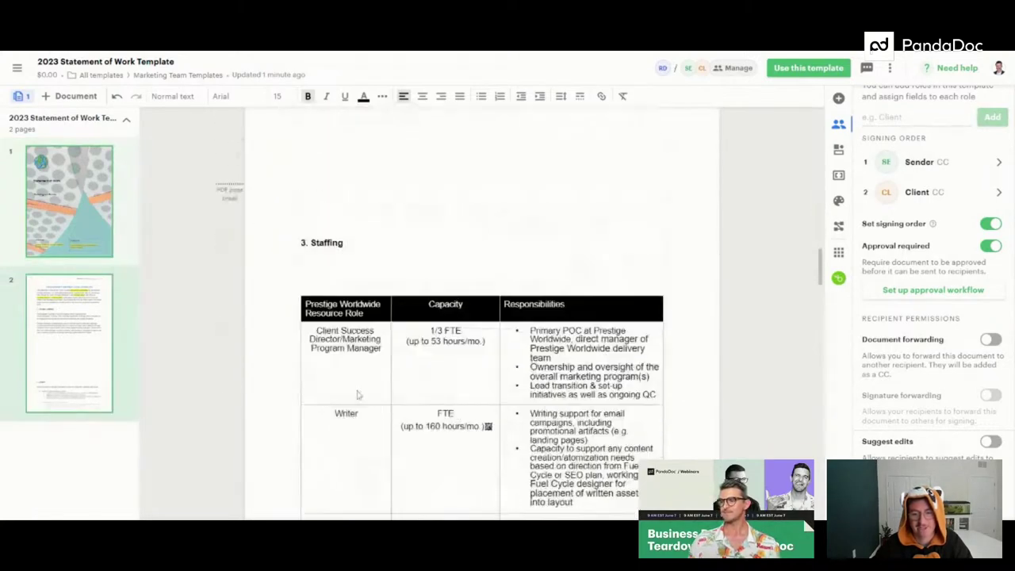
scroll(358, 394, down, 20)
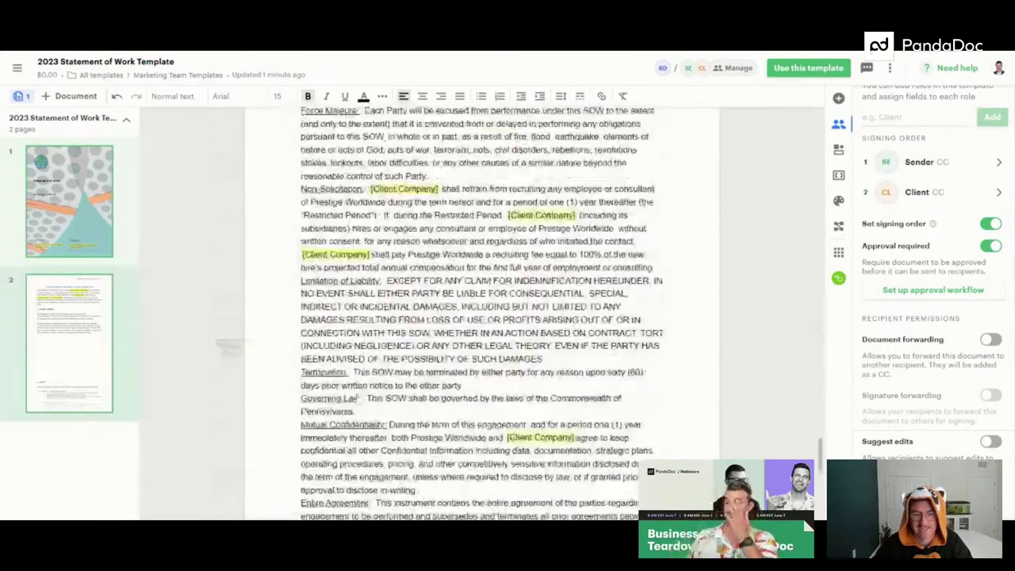
scroll(357, 397, down, 2)
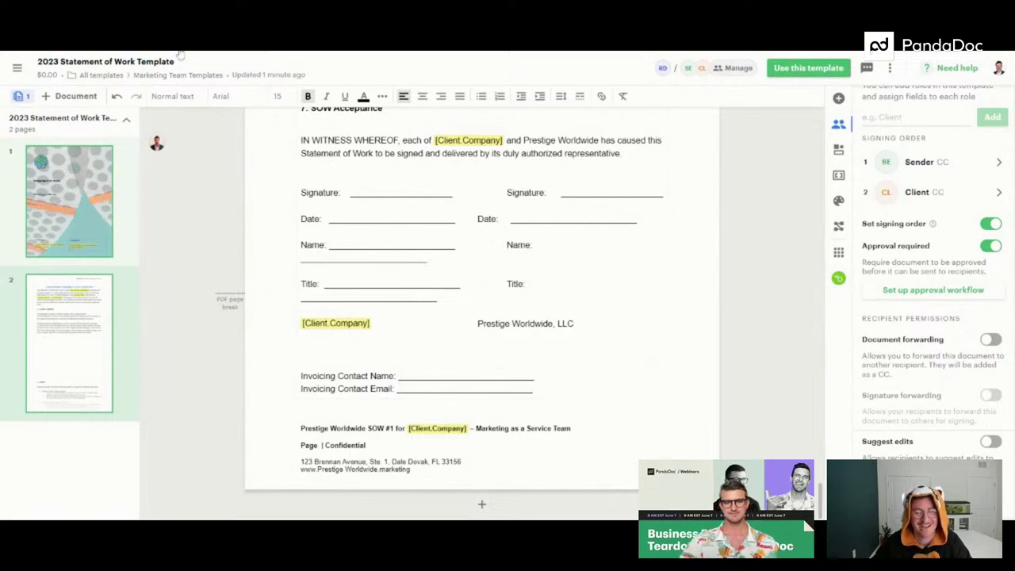
scroll(932, 278, down, 2)
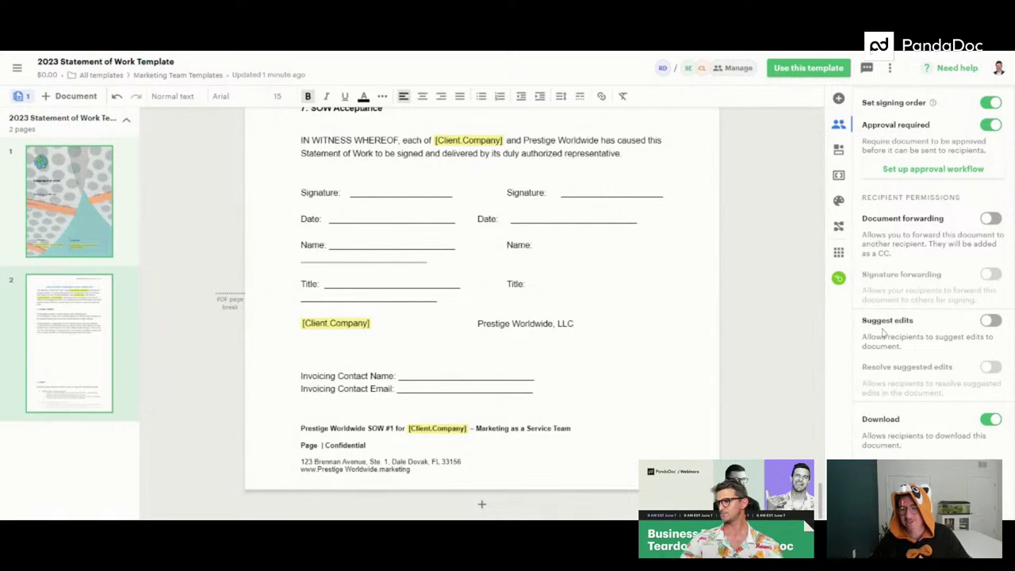
click(990, 321)
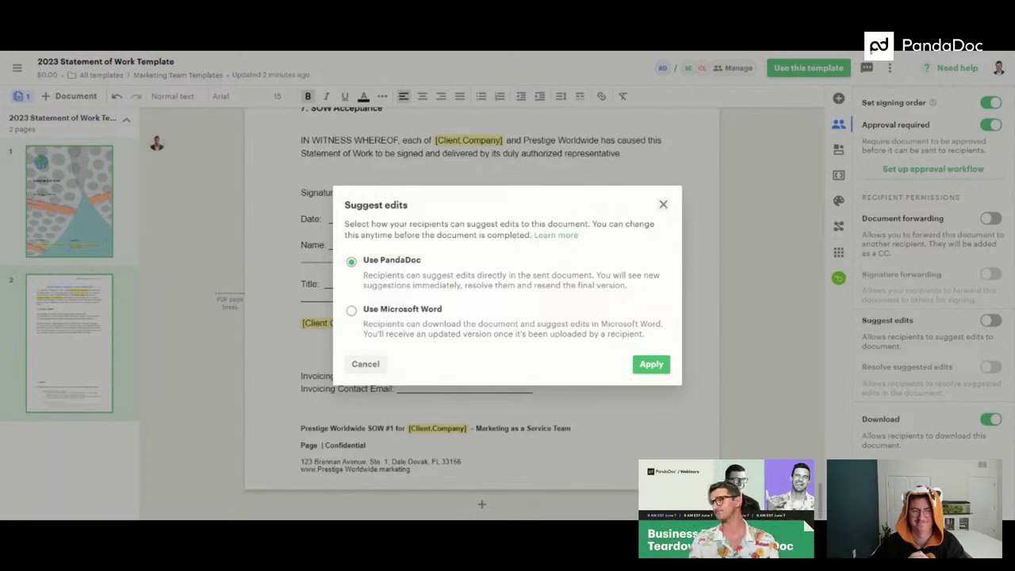
click(663, 205)
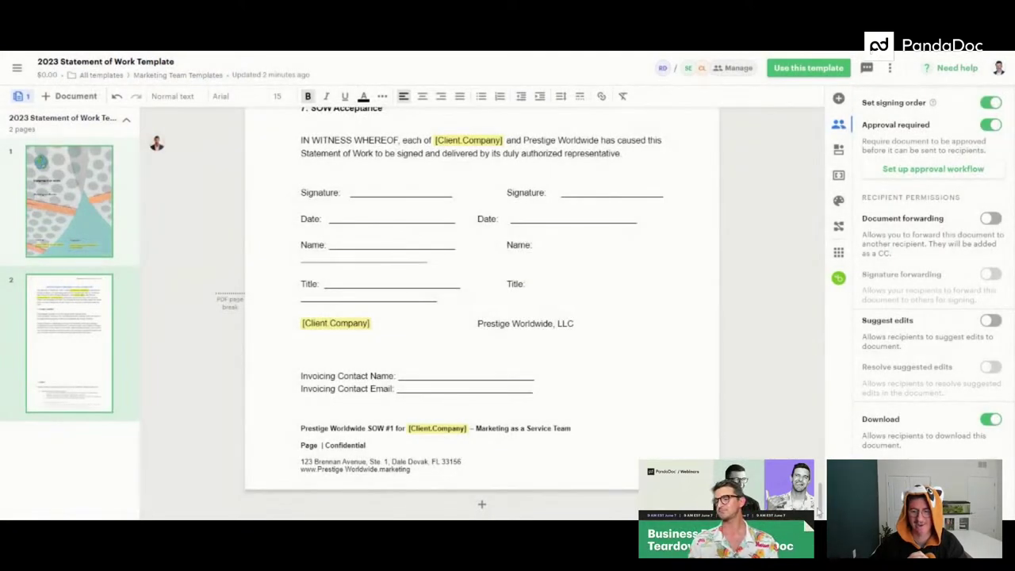
Return to the cover page to check its sender and client variables and the opening paragraph of the statement of work.
scroll(607, 293, up, 20)
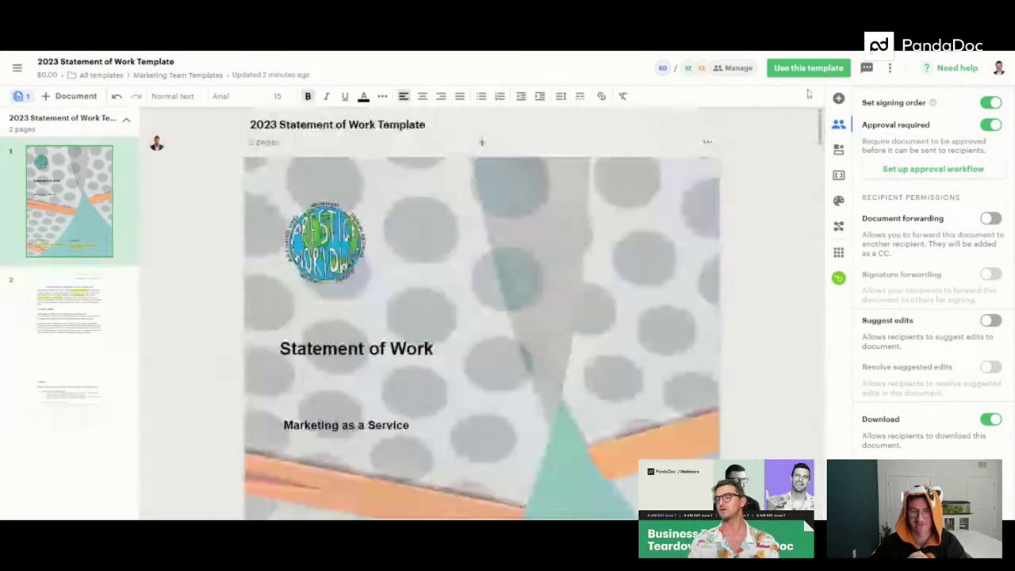
scroll(606, 293, down, 3)
scroll(607, 294, down, 2)
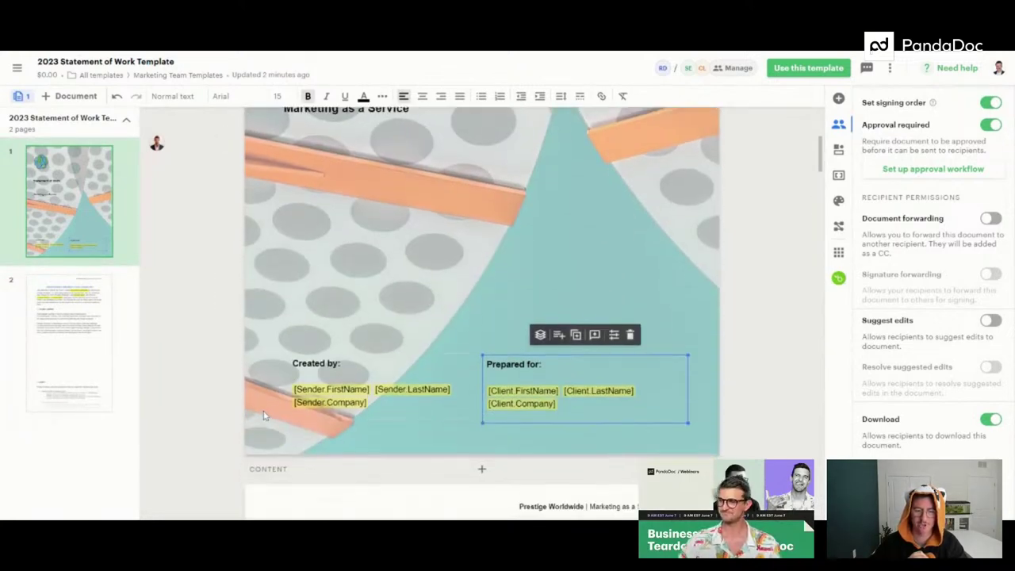
click(731, 387)
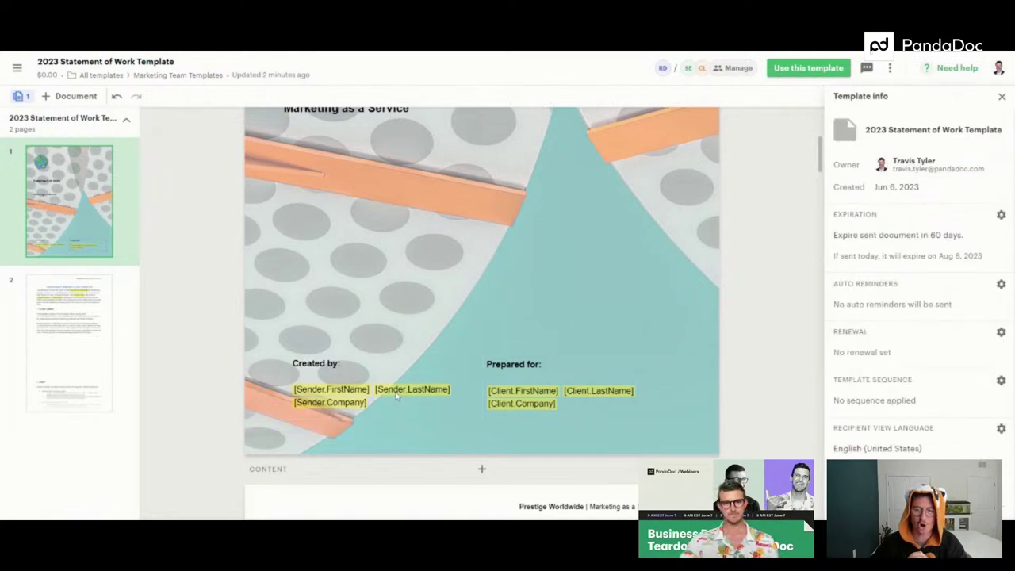
click(1002, 96)
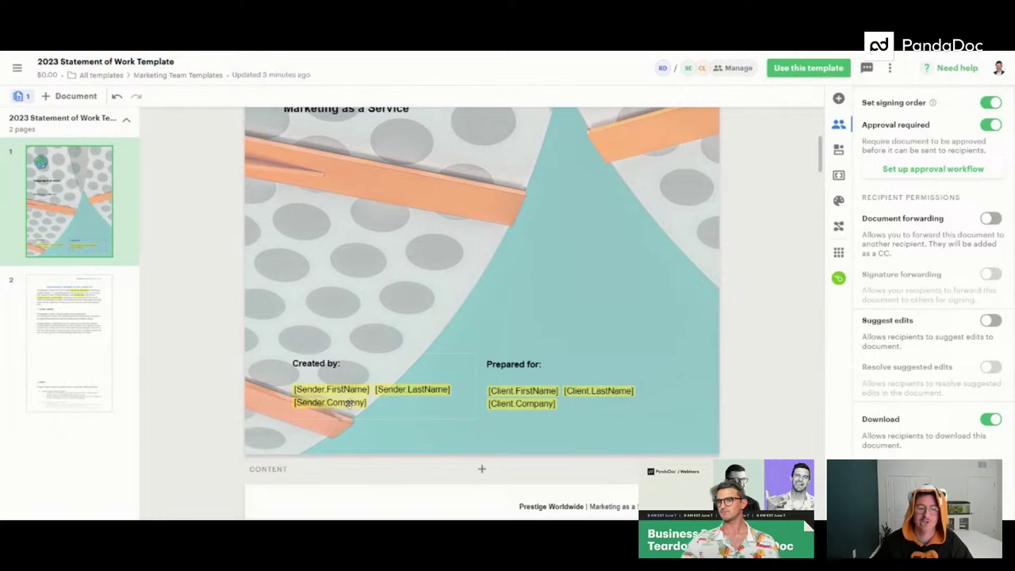
scroll(381, 397, down, 3)
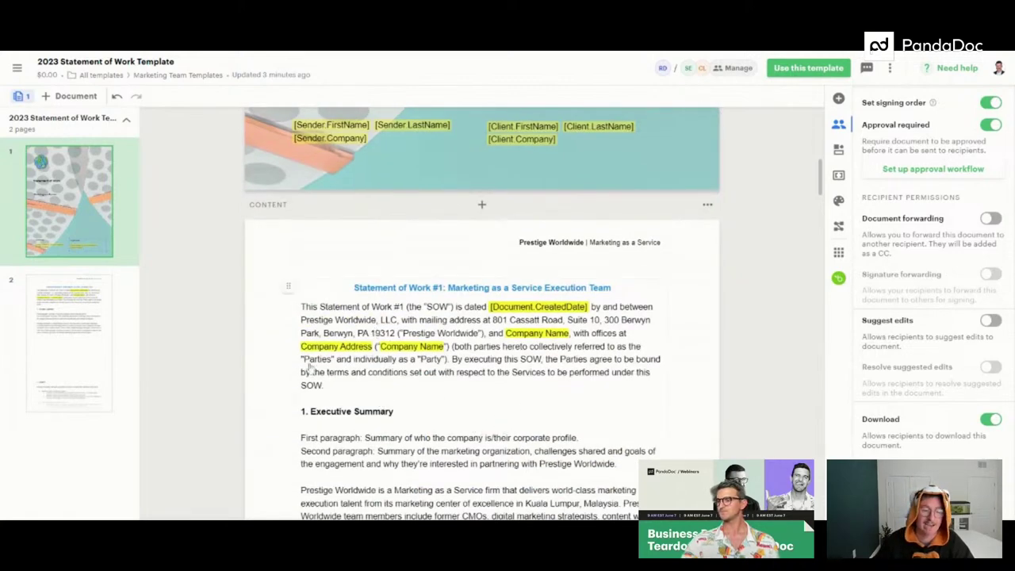
Skim the statement of work down to the Indemnification clause and back up to the sender and client variables on the cover page.
scroll(408, 423, down, 10)
scroll(394, 413, down, 15)
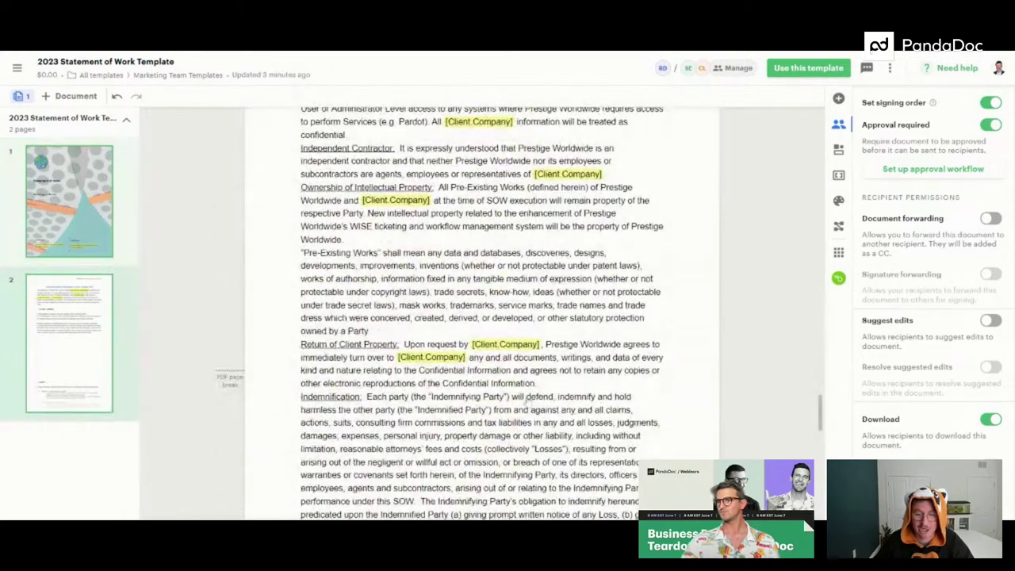
scroll(681, 452, up, 10)
scroll(680, 453, up, 15)
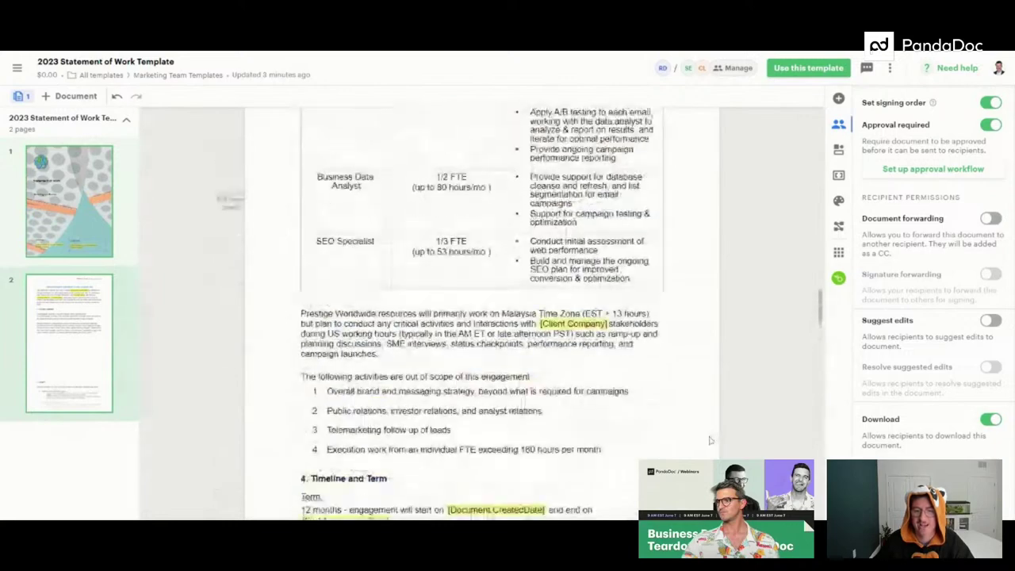
scroll(689, 437, up, 3)
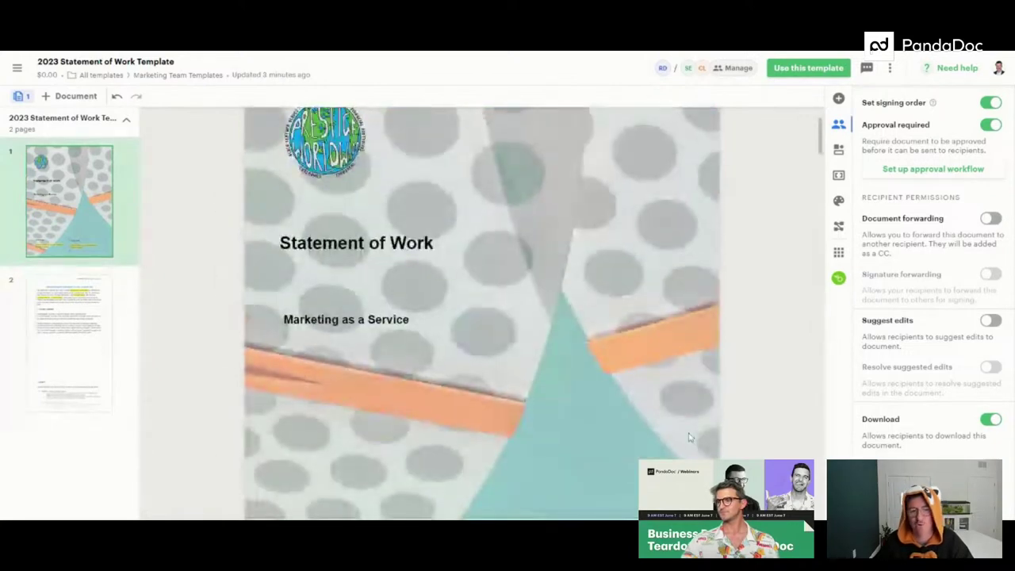
scroll(514, 441, down, 2)
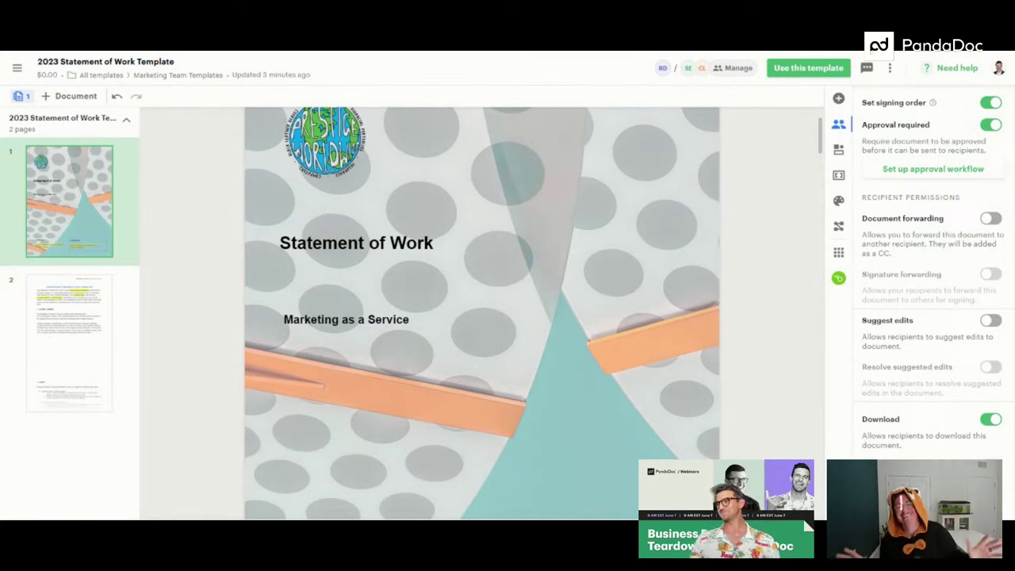
scroll(483, 313, down, 3)
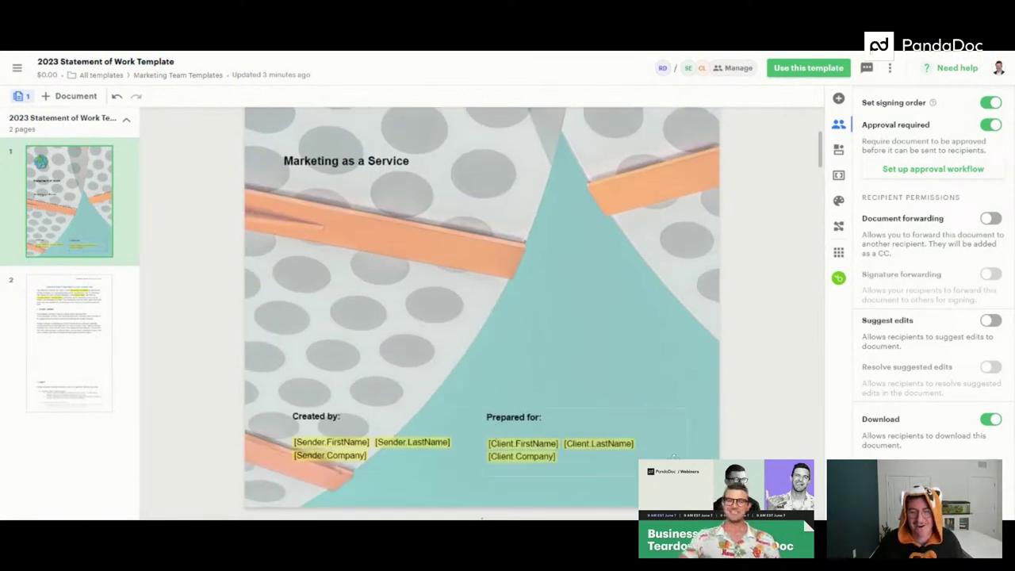
Open the template's variables list and inspect the details of the Sender.FirstName and Client.FirstName variables on the cover page.
click(838, 175)
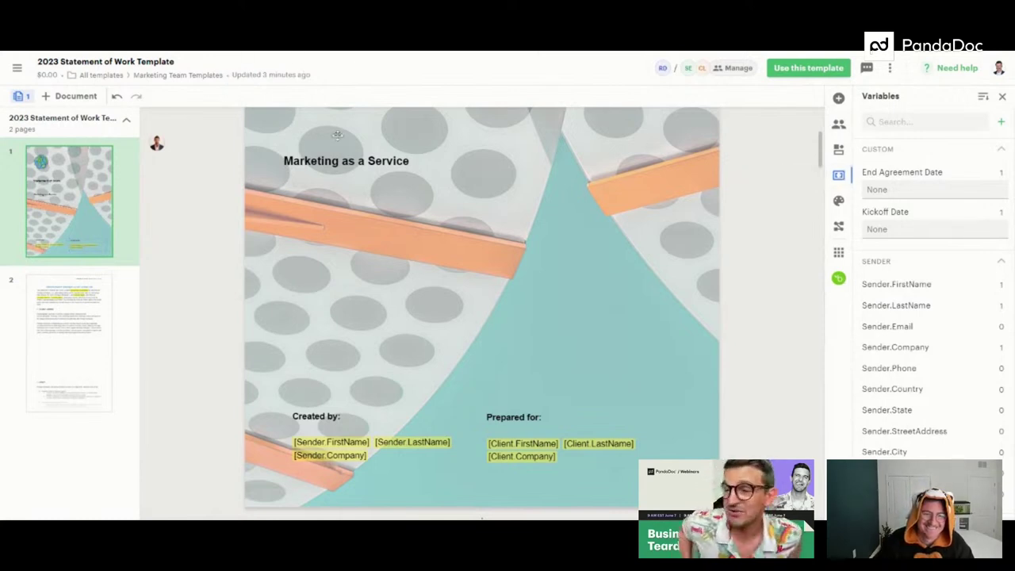
scroll(395, 298, down, 1)
scroll(376, 320, down, 1)
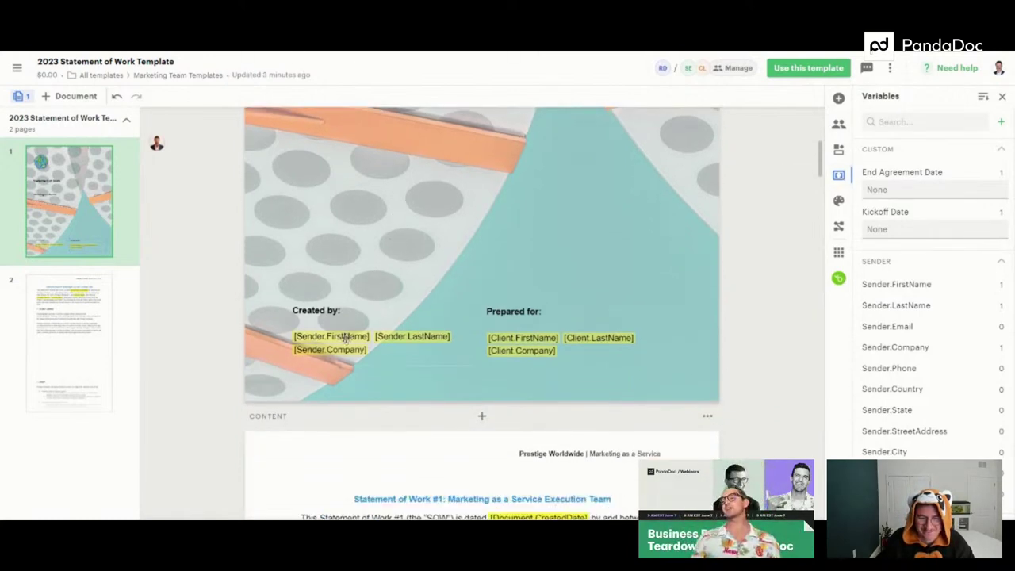
click(347, 342)
click(347, 338)
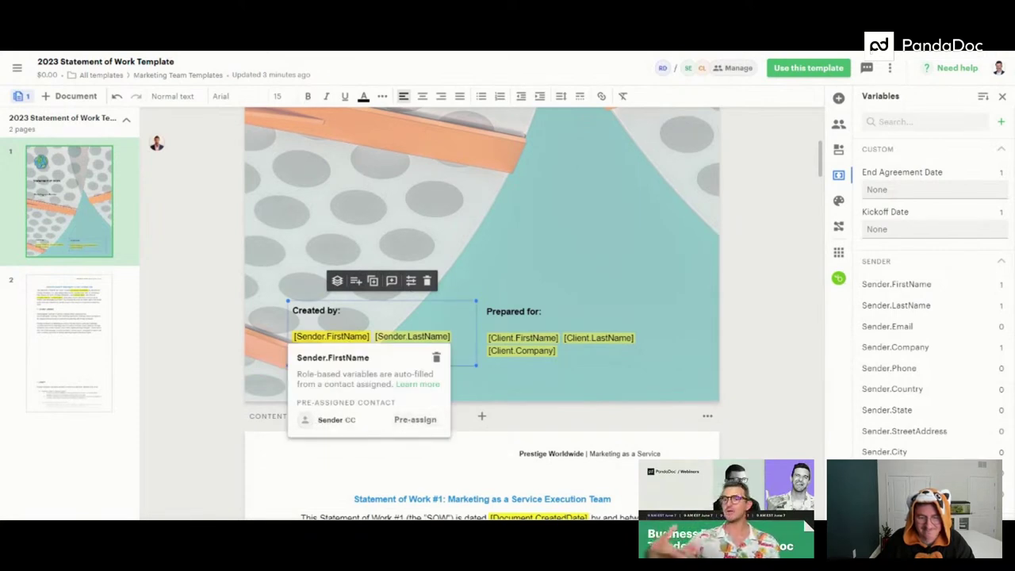
drag(296, 373, 389, 383)
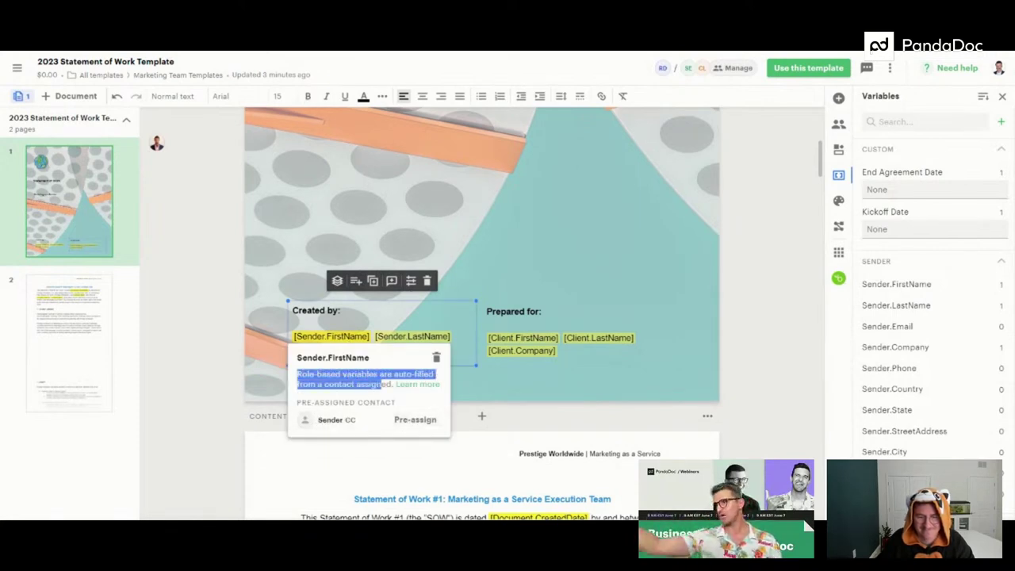
click(533, 389)
click(510, 339)
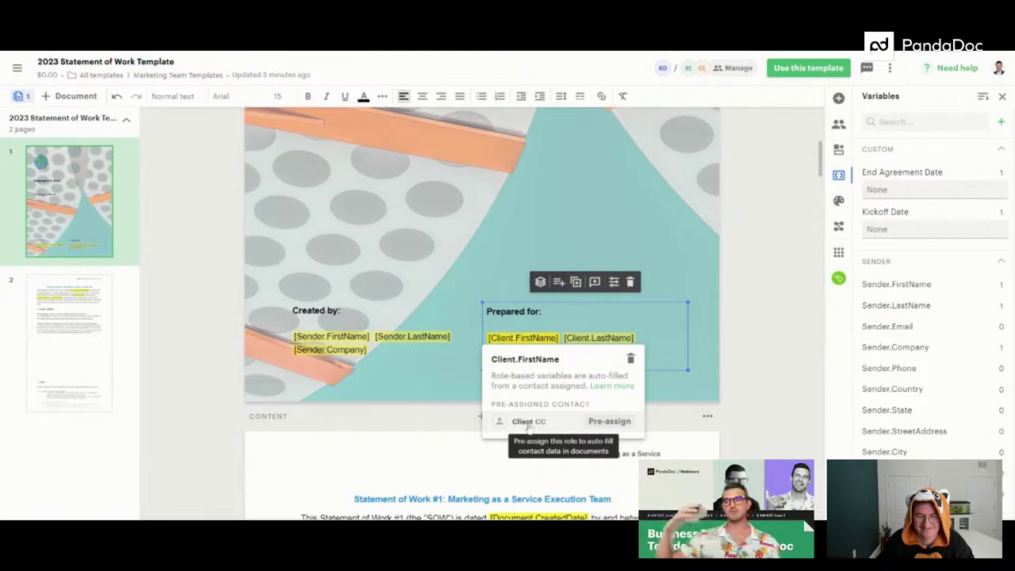
click(754, 378)
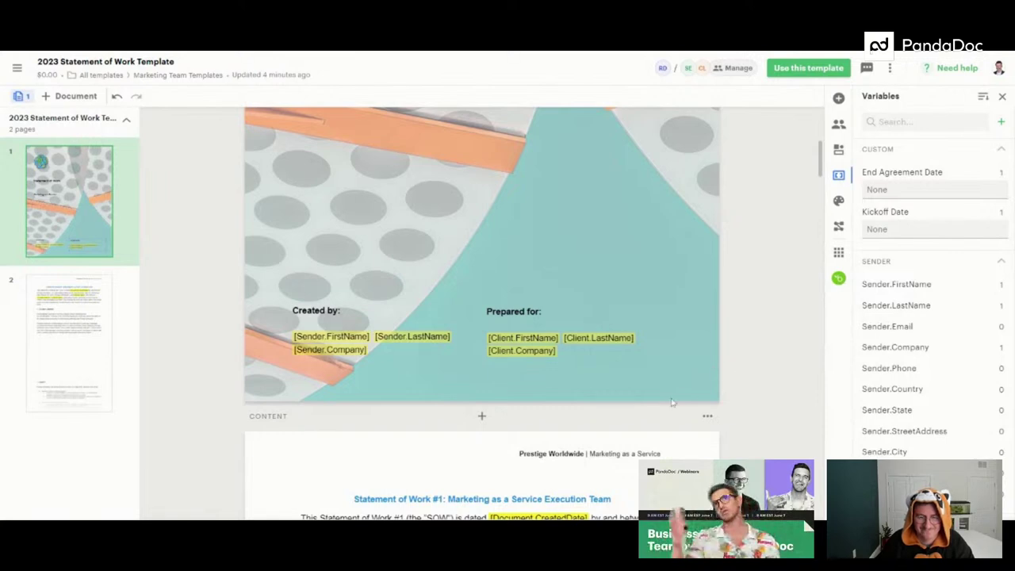
Review the cover page from its logo and title down to the opening paragraph and Executive Summary of the content page.
scroll(670, 402, up, 3)
scroll(671, 402, down, 3)
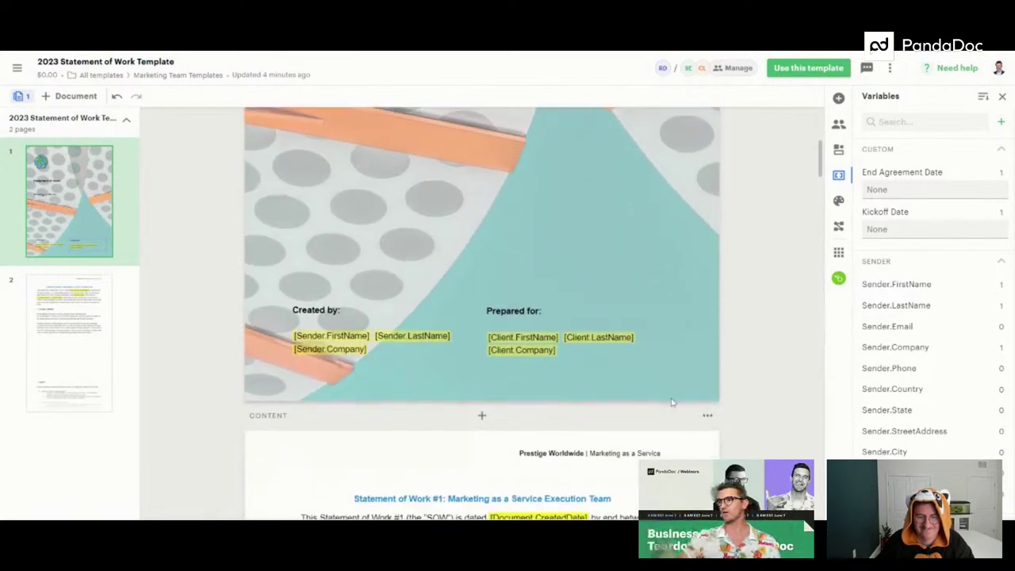
scroll(671, 402, down, 2)
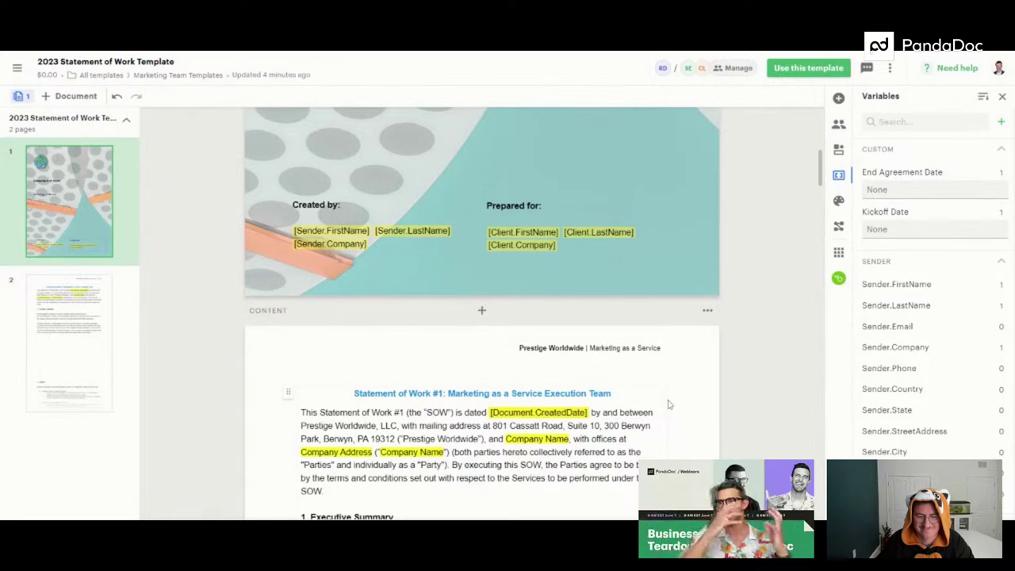
scroll(670, 404, down, 1)
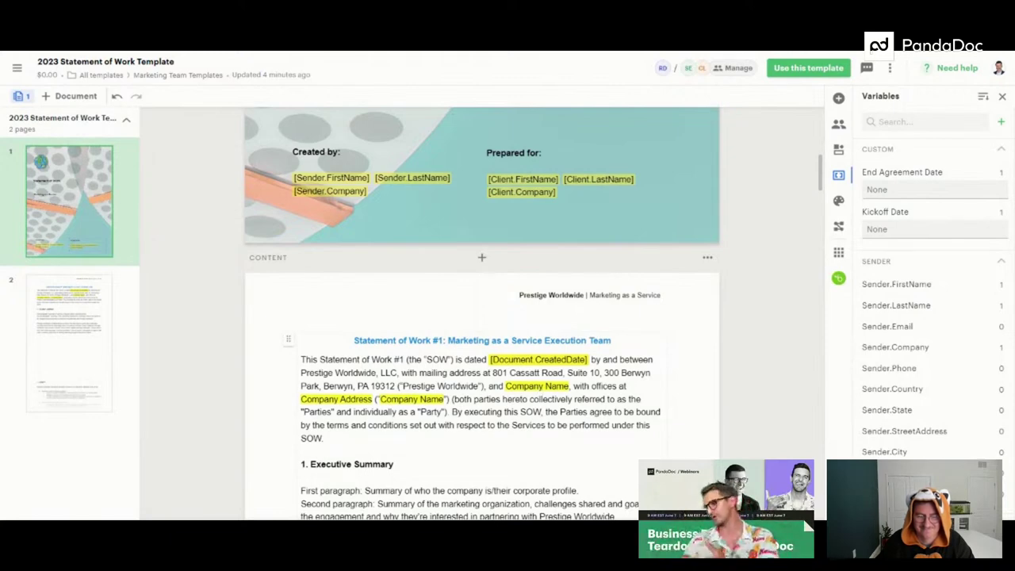
scroll(523, 392, up, 10)
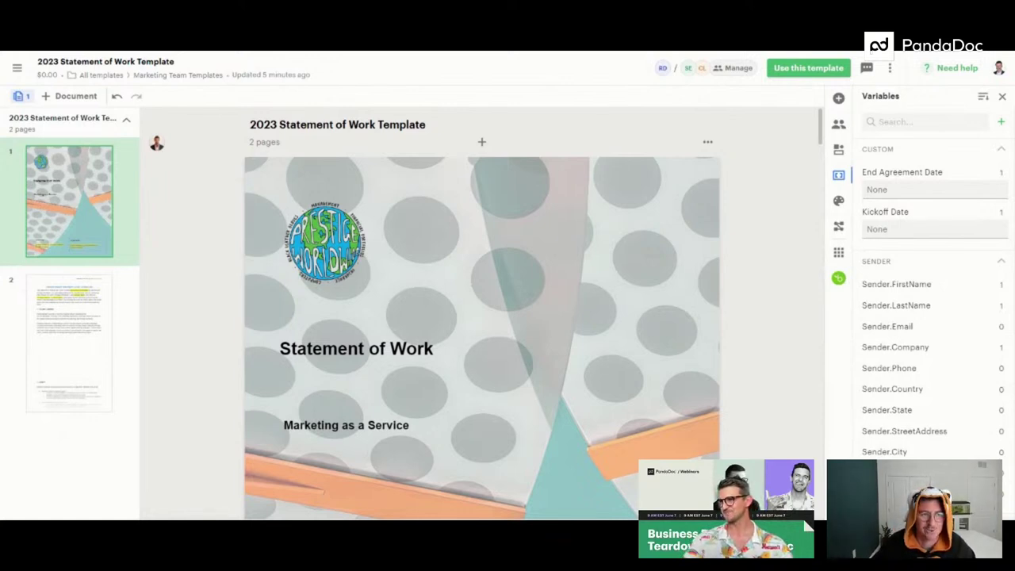
scroll(521, 256, down, 6)
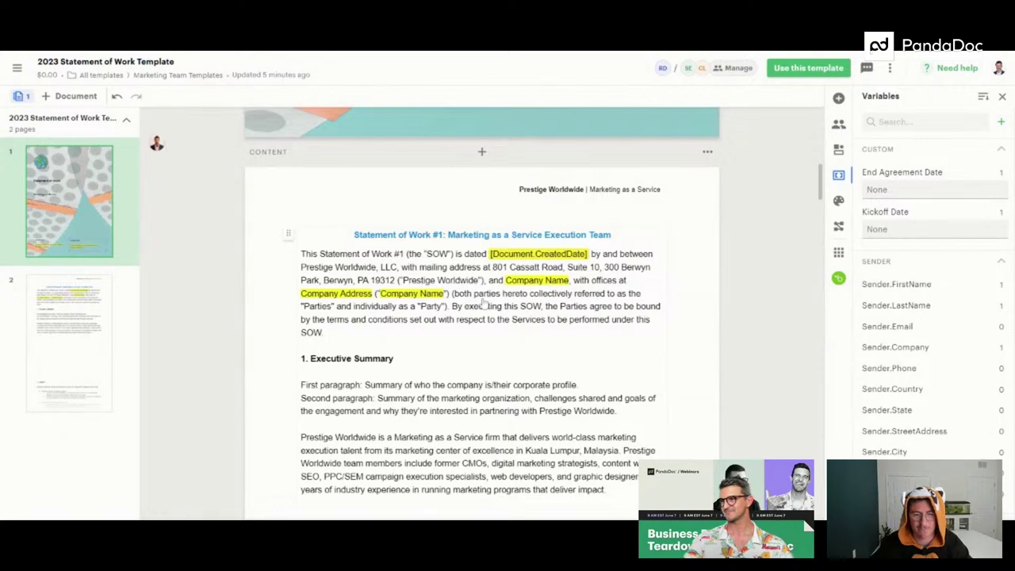
Inspect the details of the Document.CreatedDate variable in the opening paragraph of the statement of work.
scroll(482, 300, up, 2)
scroll(482, 300, down, 2)
click(455, 256)
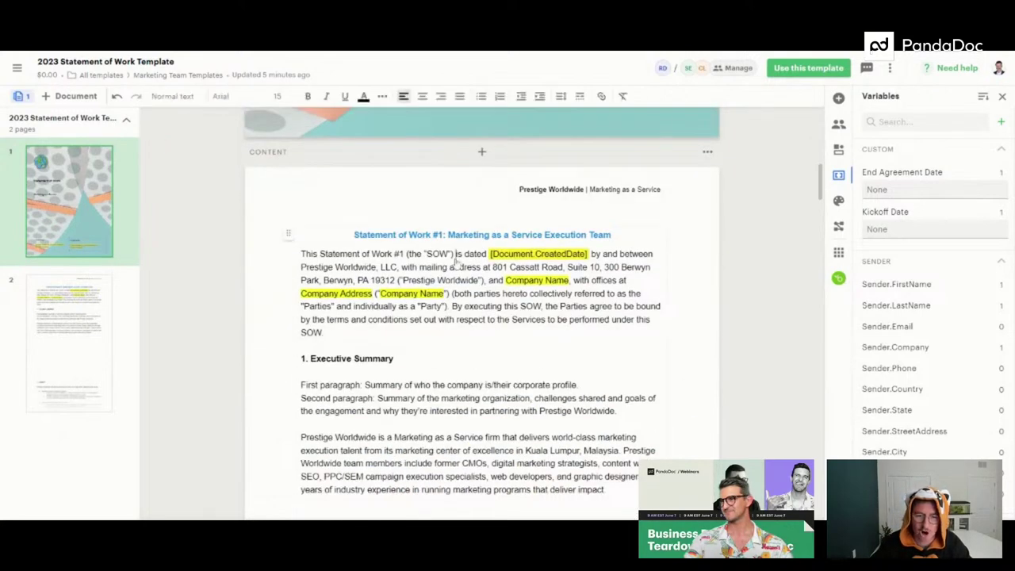
click(493, 255)
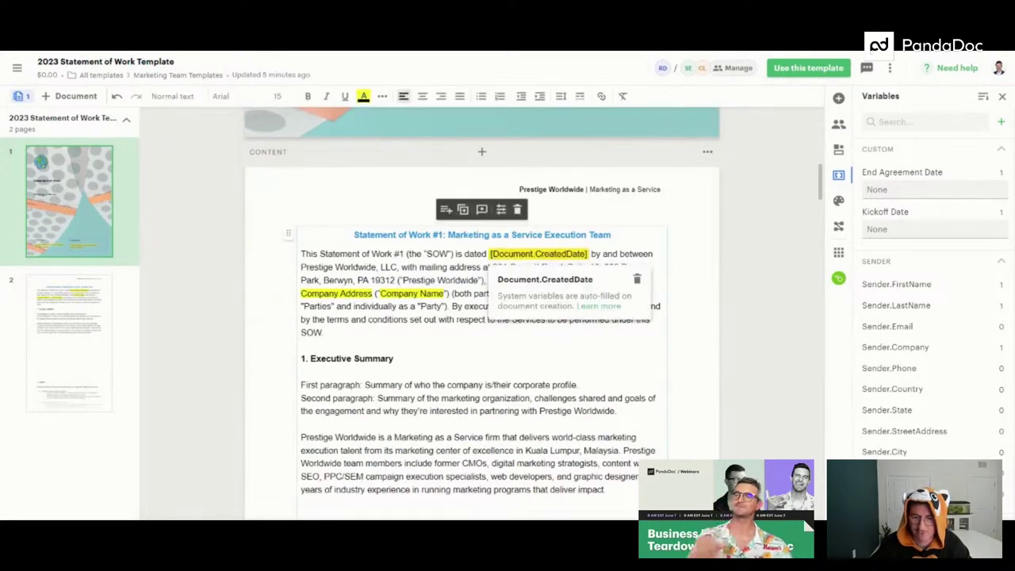
scroll(482, 318, down, 2)
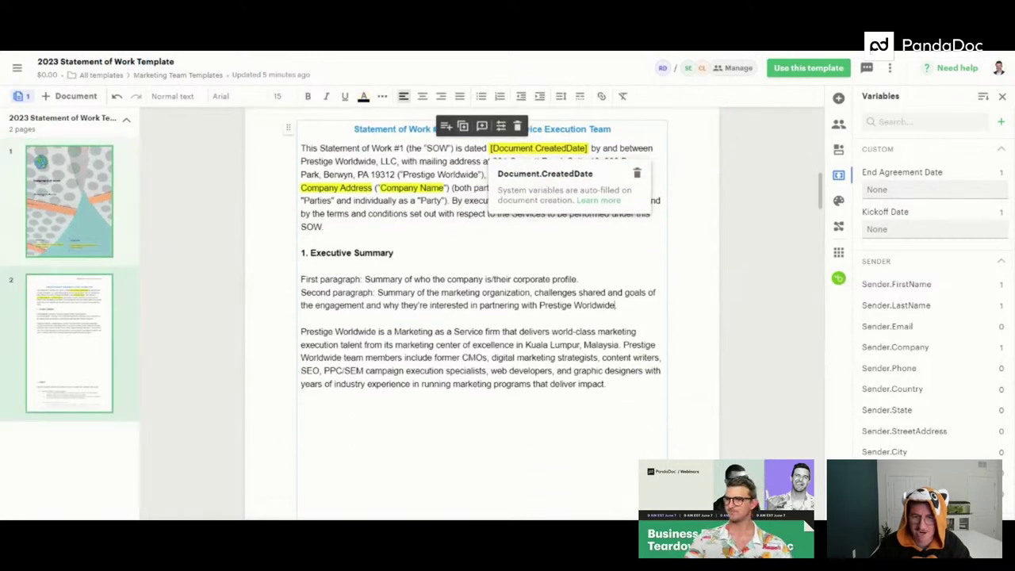
scroll(482, 317, up, 3)
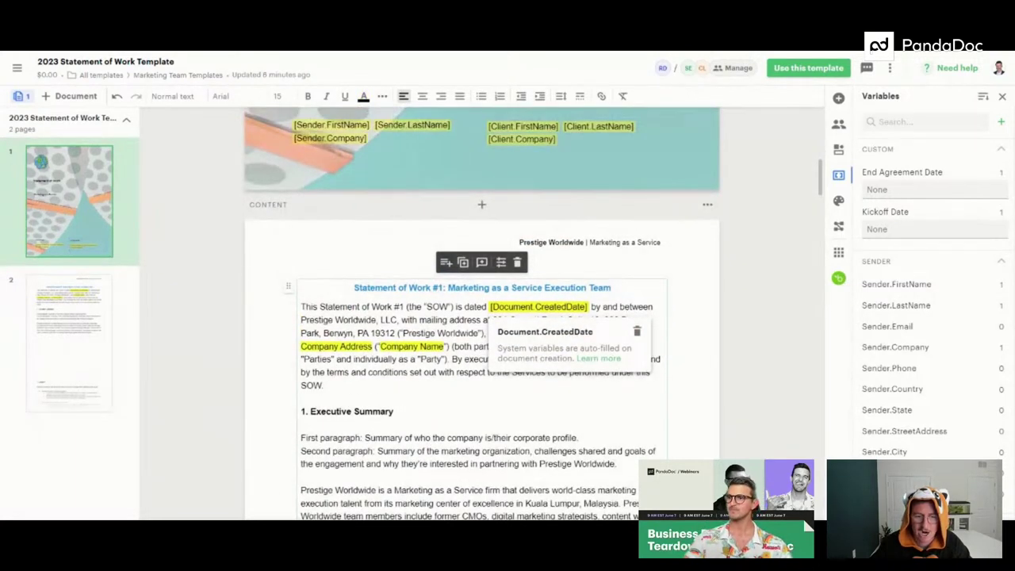
Remove the large blank gap between the Executive Summary text and the "2. Services" heading, keeping the heading on its own line.
scroll(326, 305, down, 5)
scroll(325, 304, up, 2)
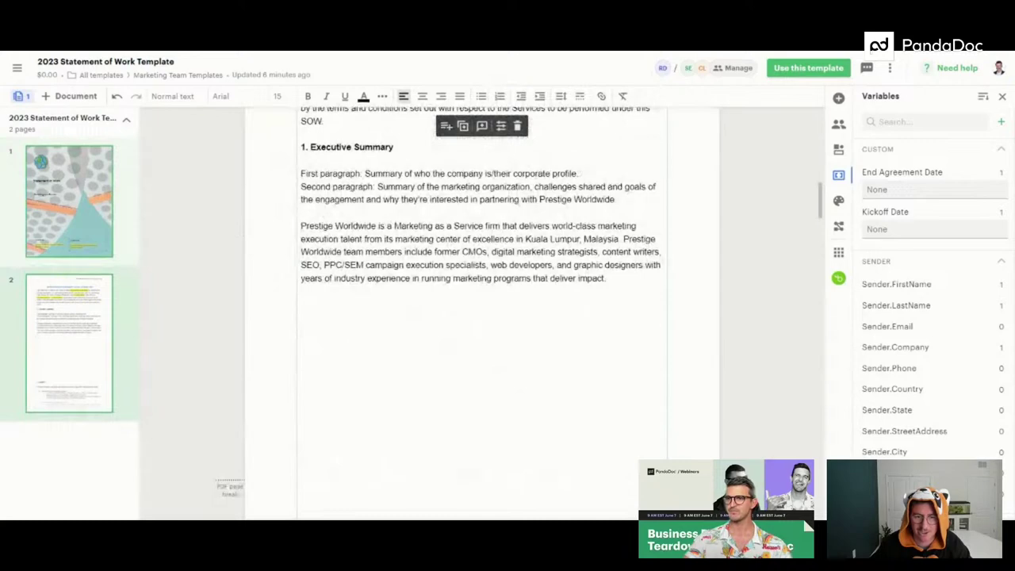
scroll(482, 317, up, 3)
scroll(483, 318, down, 4)
scroll(482, 318, up, 2)
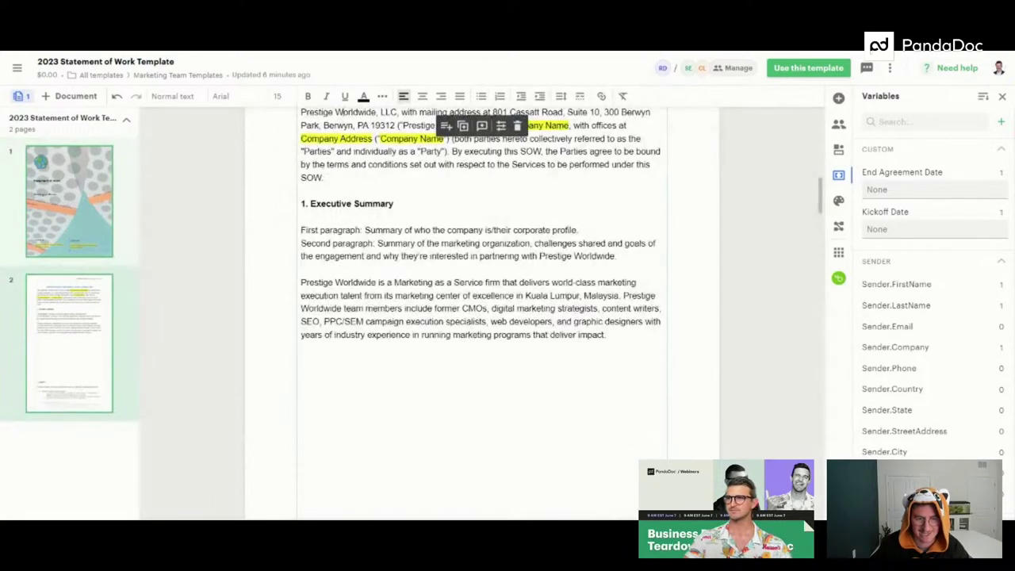
scroll(482, 318, down, 3)
click(301, 400)
key(BackSpace)
key(BackSpace)
key(BackSpace)
key(BackSpace)
key(BackSpace)
key(BackSpace)
key(BackSpace)
key(BackSpace)
key(BackSpace)
key(BackSpace)
key(BackSpace)
key(BackSpace)
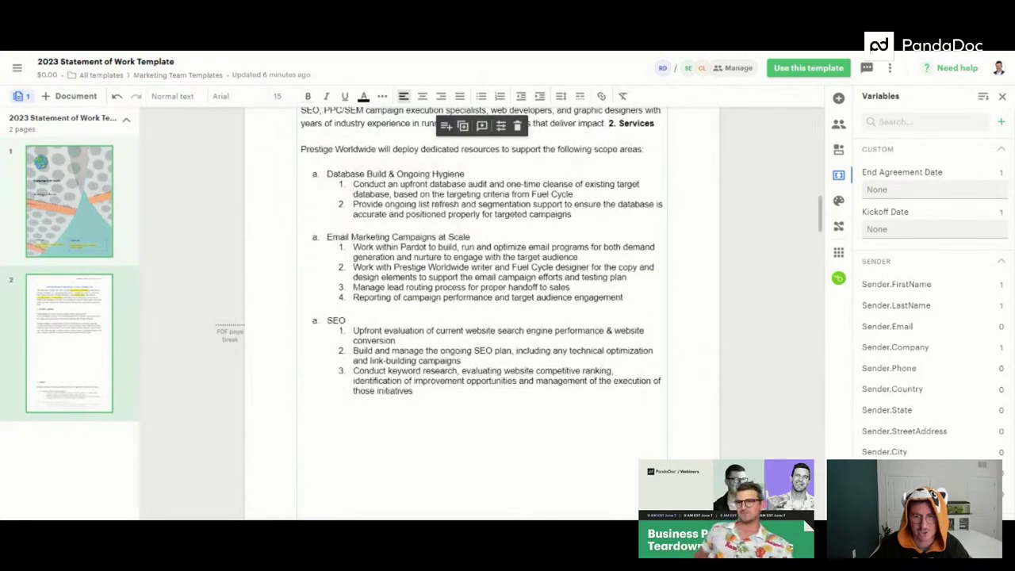
key(Return)
key(Return)
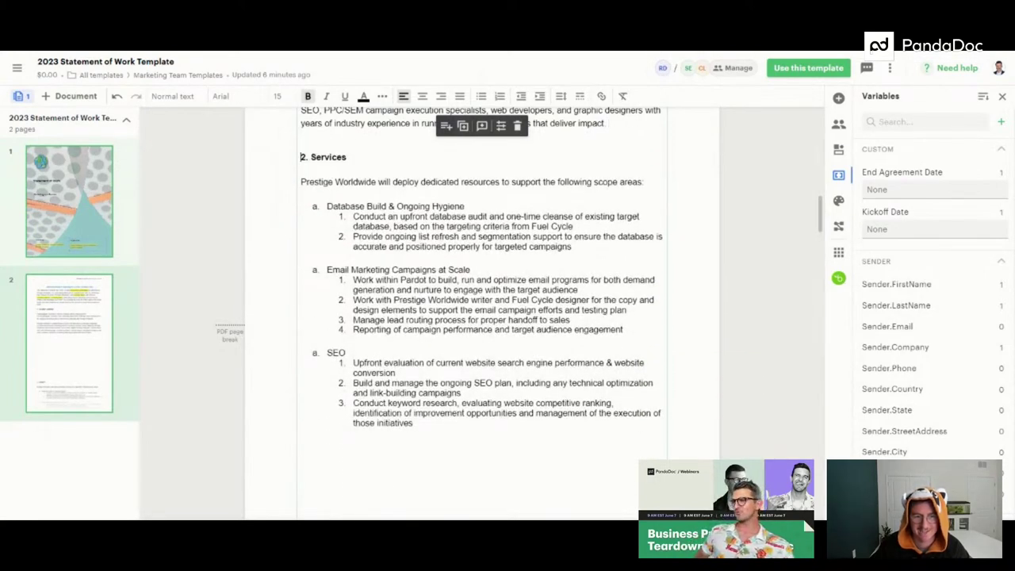
Cut everything from "2. Services" through "3. Staffing" out of the Executive Summary text block and remove the leftover blank line.
key(shift+Down)
key(shift+Down)
key(shift+Down)
key(shift+Down)
key(shift+Down)
key(shift+Down)
key(shift+Down)
key(shift+Down)
key(shift+Down)
key(shift+Down)
key(shift+Down)
key(shift+Down)
key(shift+Down)
key(shift+Down)
key(shift+Down)
key(shift+Down)
key(shift+Down)
key(shift+Down)
key(shift+Down)
key(shift+Down)
key(shift+End)
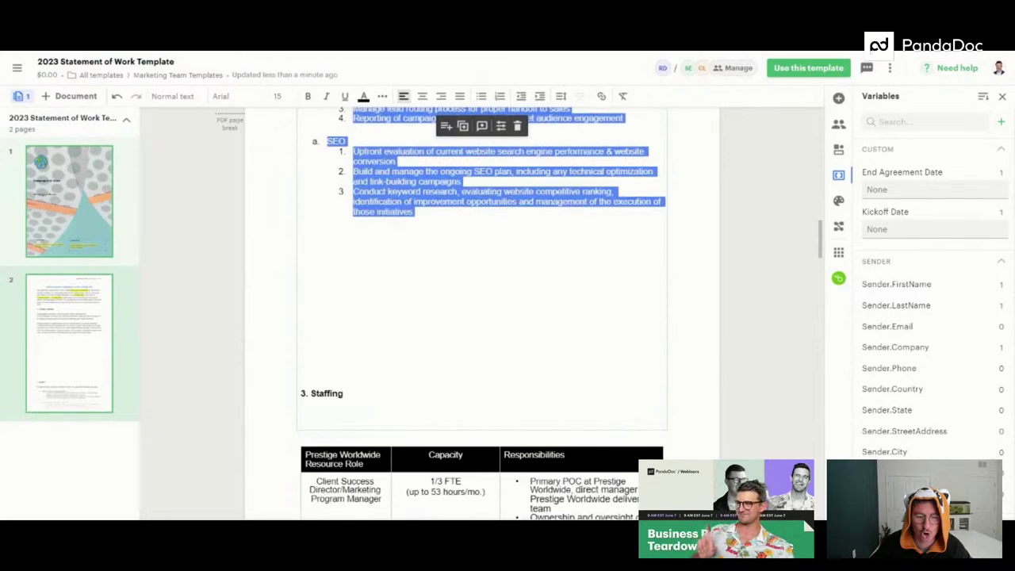
key(shift+Down)
key(shift+Down)
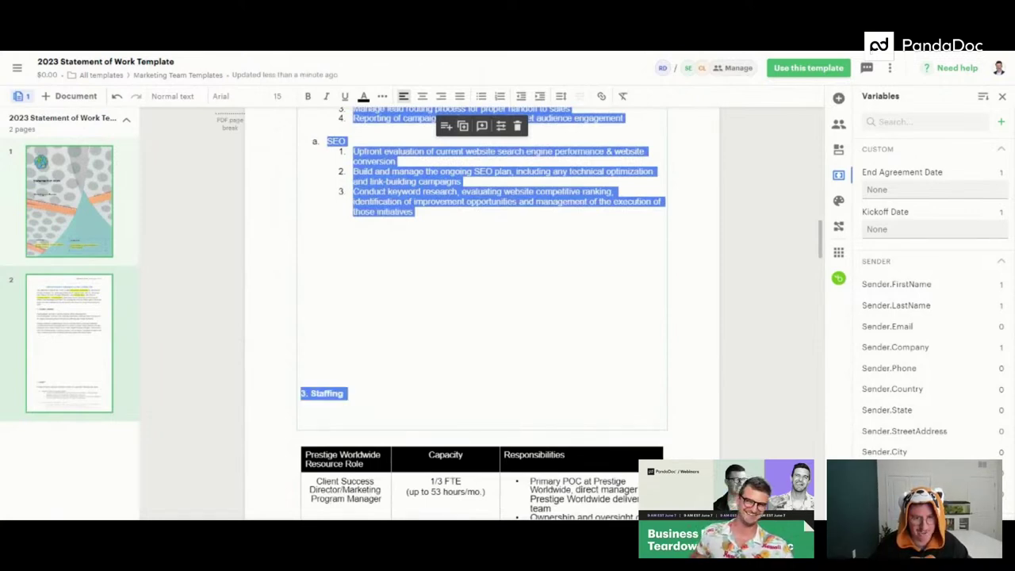
key(BackSpace)
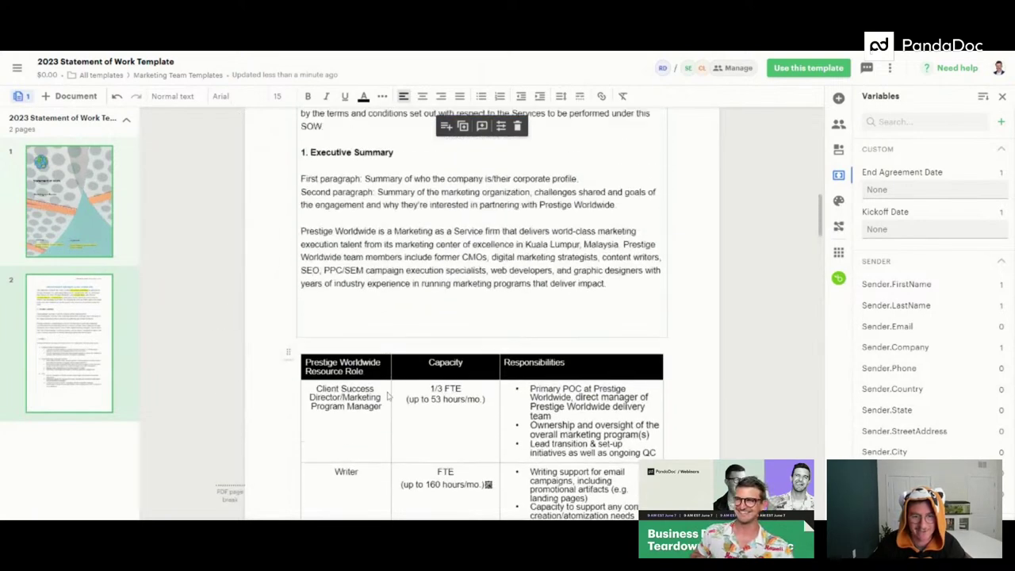
key(BackSpace)
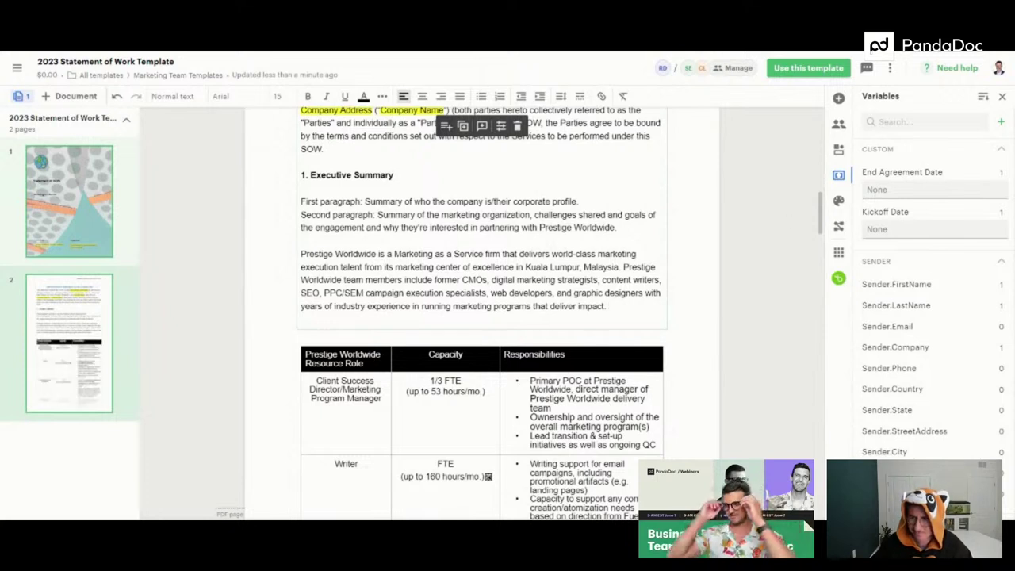
Insert a new Text block between the Executive Summary and the staffing table, and paste the cut Services and Staffing content into it.
click(839, 99)
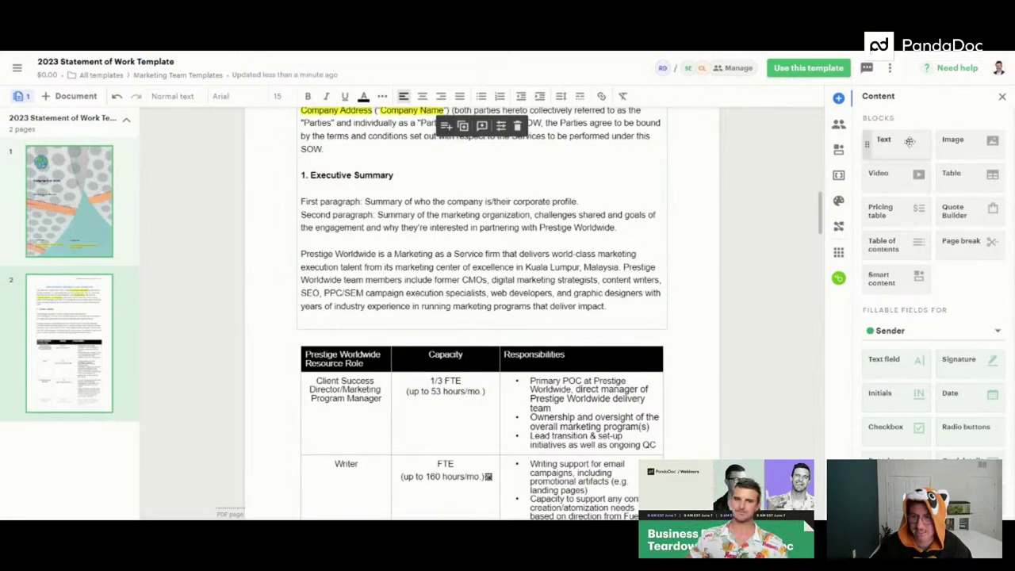
drag(880, 139, 485, 343)
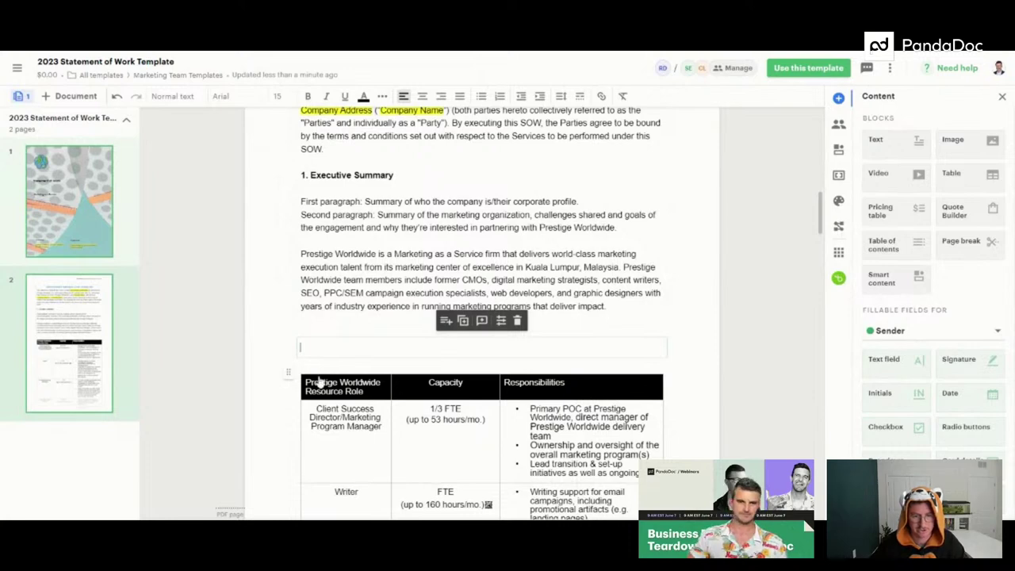
scroll(318, 383, down, 5)
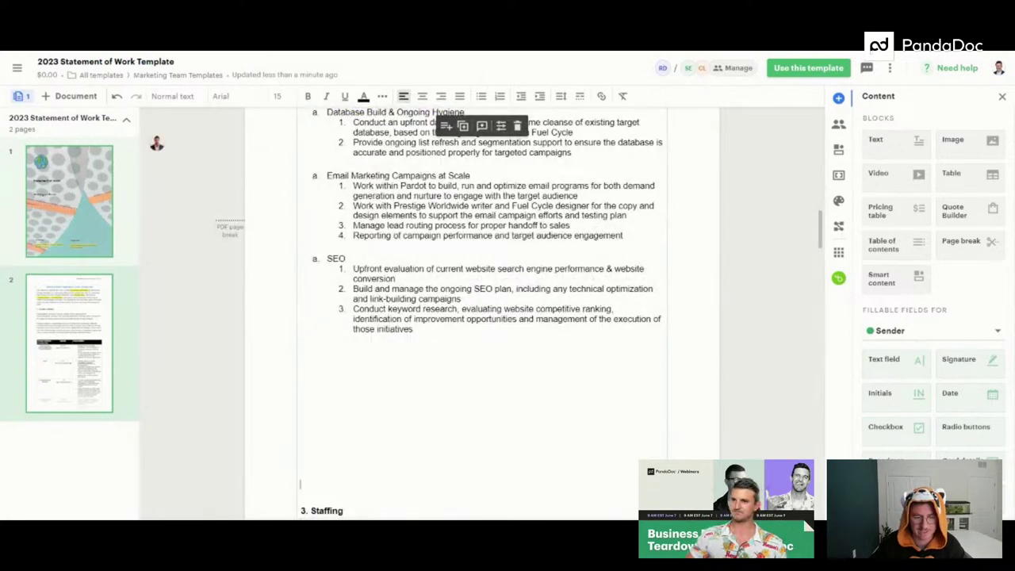
Remove the "3. Staffing" heading and the blank lines after the SEO list from the new Services text block.
scroll(310, 397, down, 3)
drag(346, 405, 298, 405)
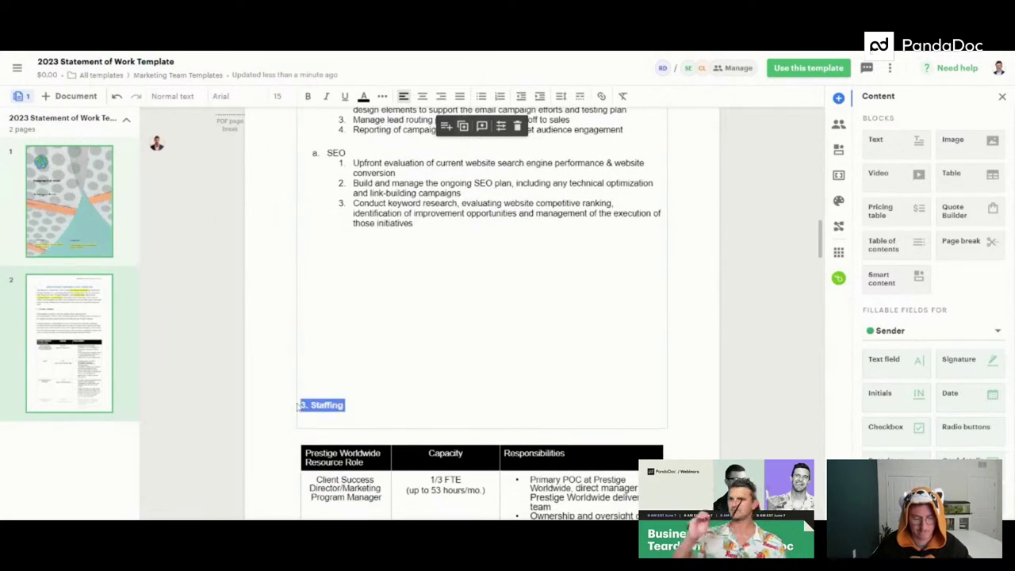
key(BackSpace)
key(BackSpace)
key(BackSpace)
key(BackSpace)
key(BackSpace)
key(BackSpace)
key(BackSpace)
key(BackSpace)
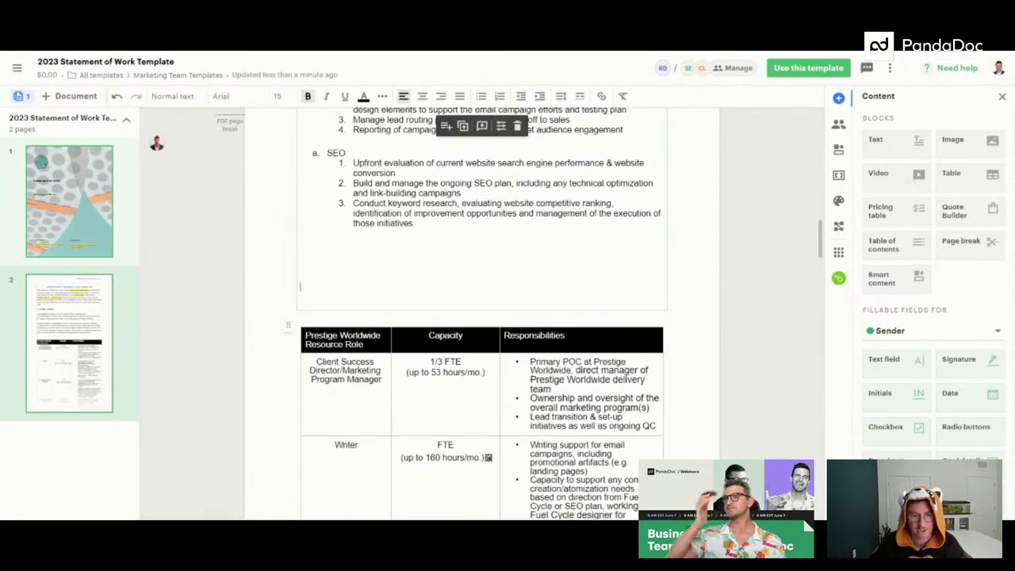
key(BackSpace)
key(BackSpace)
key(BackSpace)
key(BackSpace)
key(BackSpace)
scroll(339, 387, up, 15)
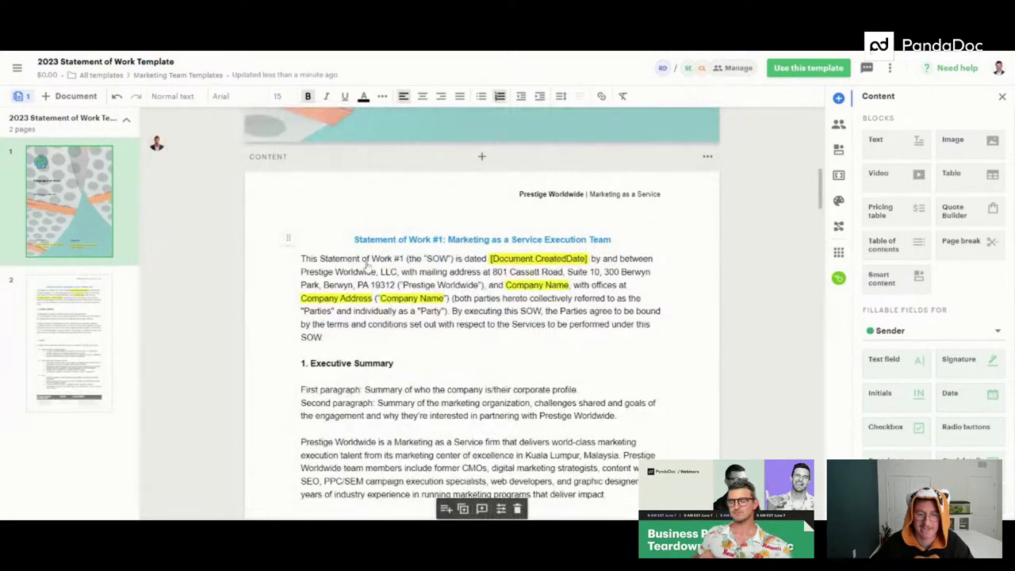
scroll(431, 384, down, 1)
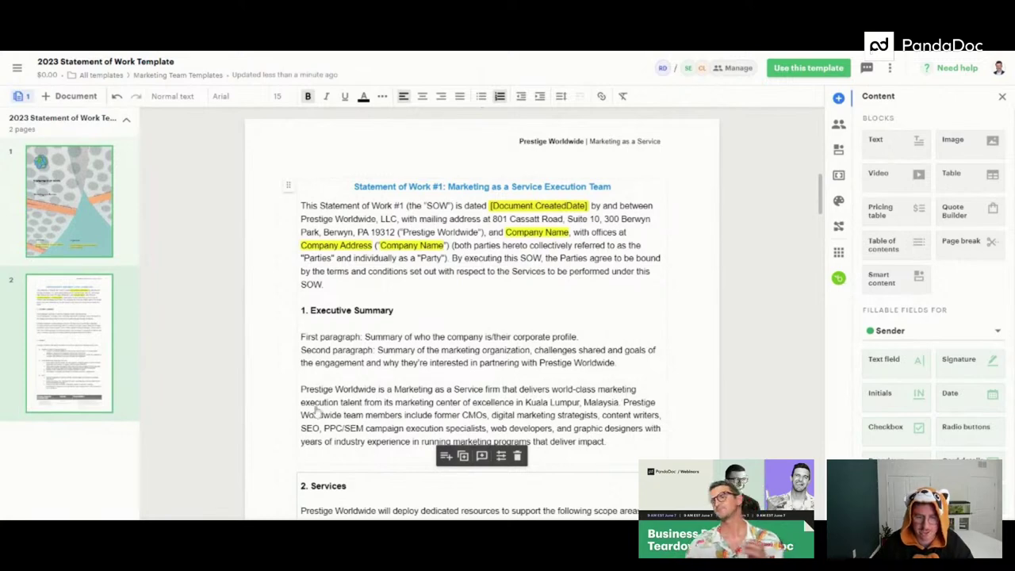
Insert a page break between the Executive Summary text block and the "2. Services" text block.
scroll(389, 359, down, 2)
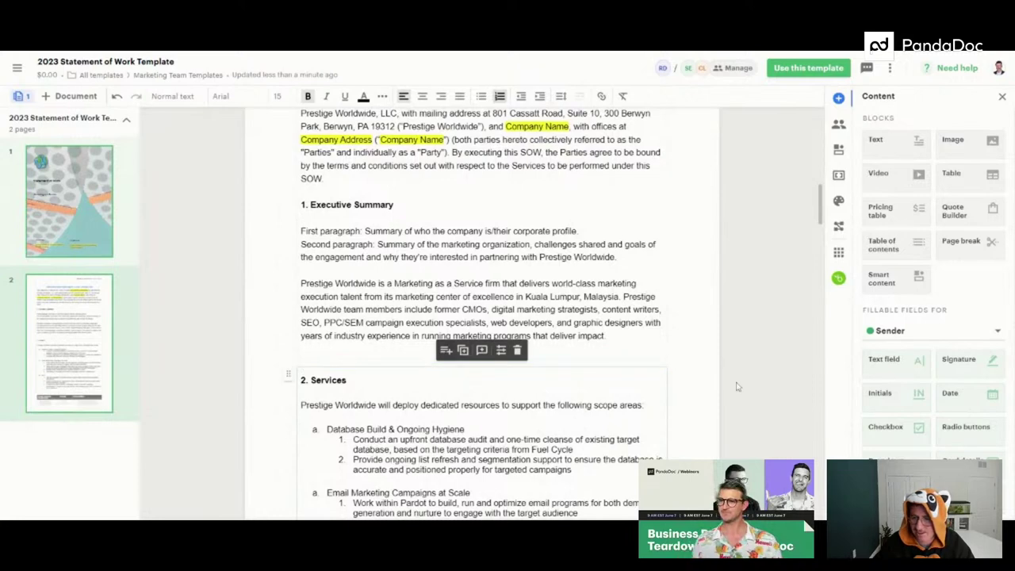
scroll(555, 333, up, 10)
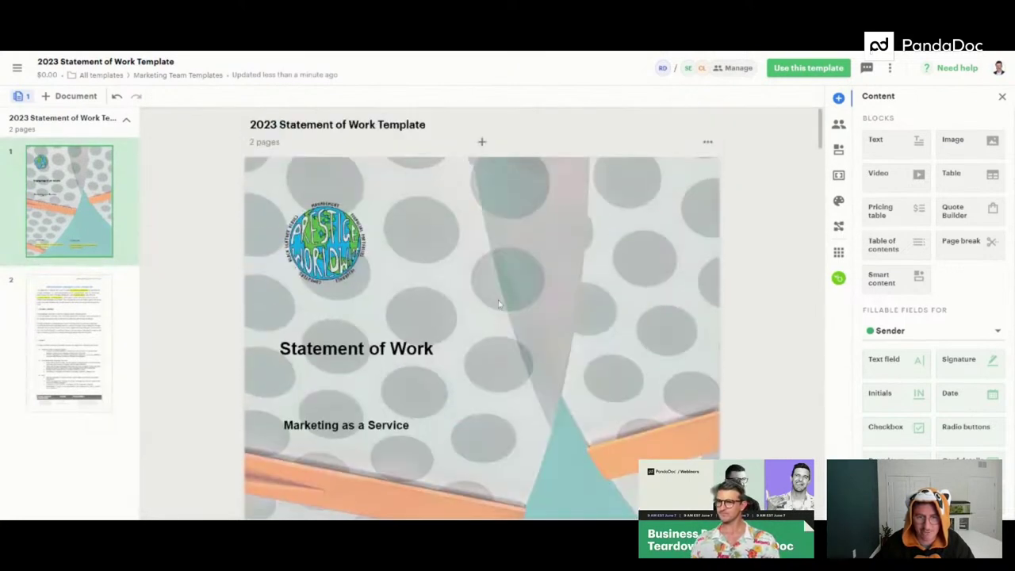
scroll(499, 304, down, 5)
scroll(492, 309, up, 5)
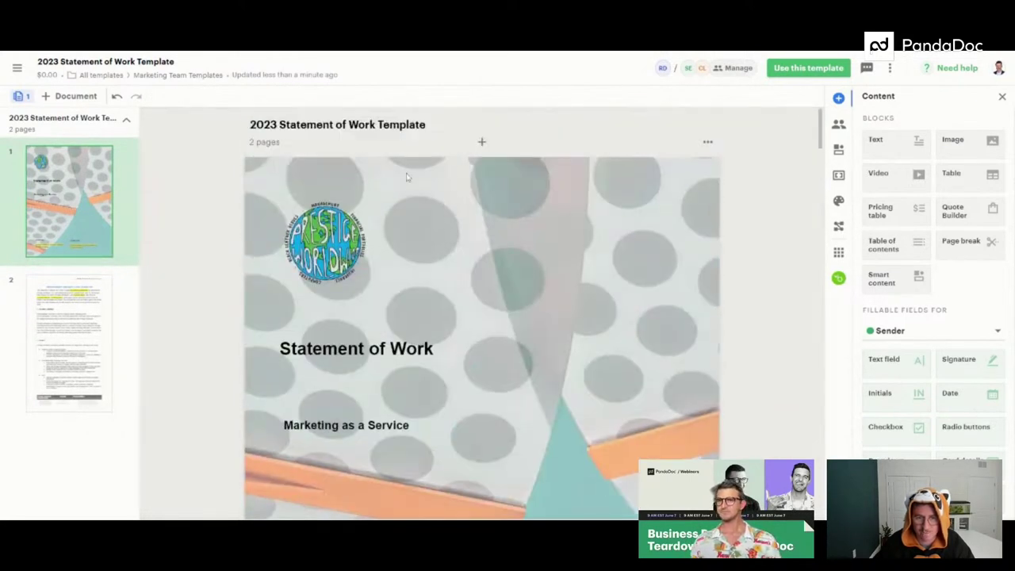
scroll(447, 357, down, 10)
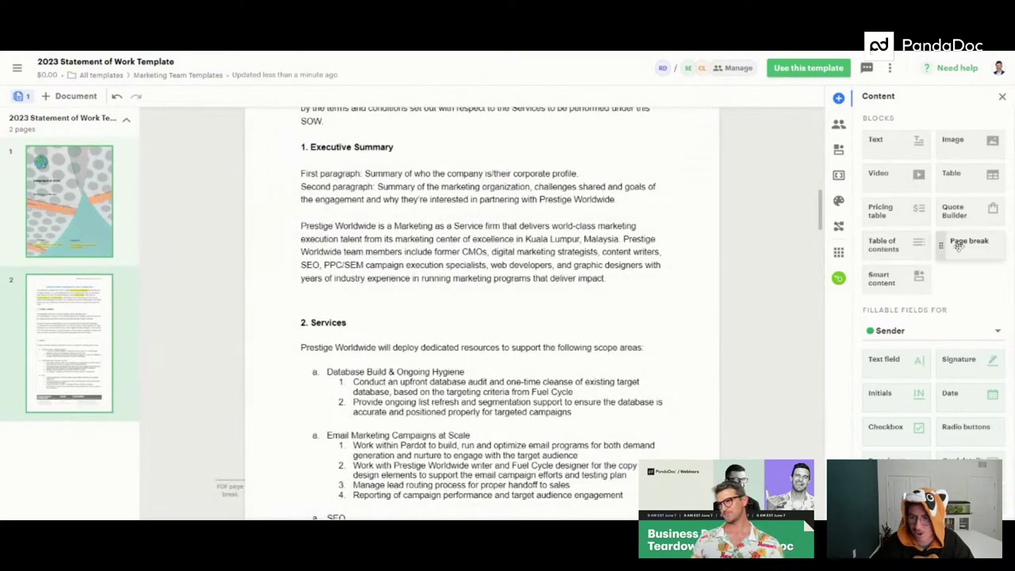
drag(958, 246, 475, 310)
drag(443, 304, 442, 305)
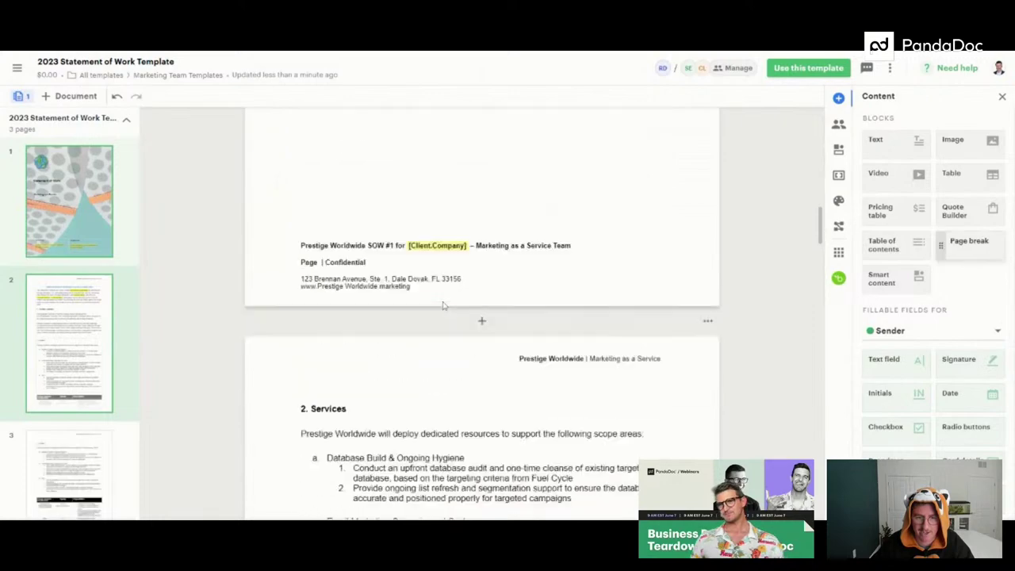
Review the pages from the cover through the Executive Summary and its footer to the start of the Services page.
scroll(436, 308, up, 15)
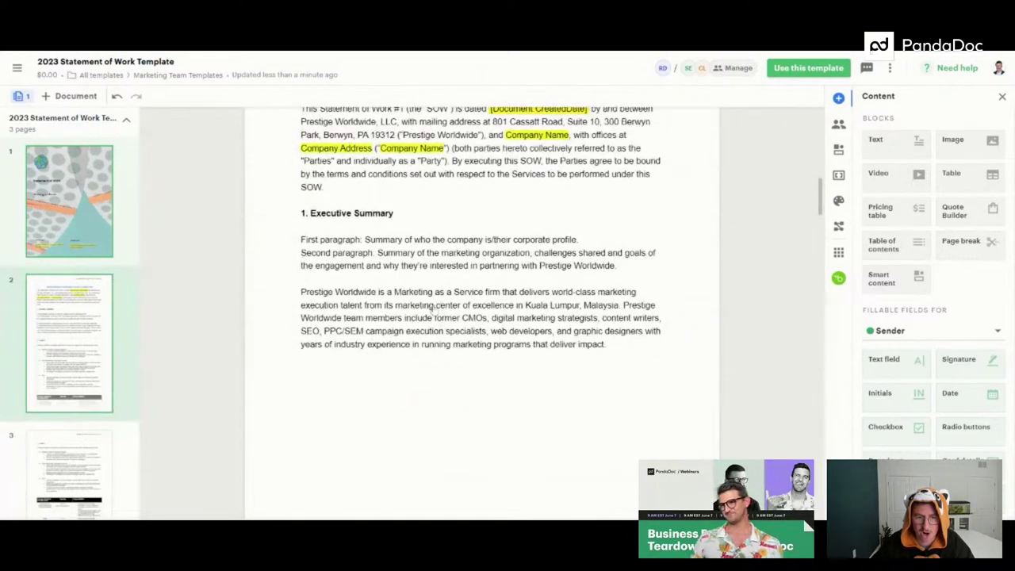
scroll(425, 306, down, 10)
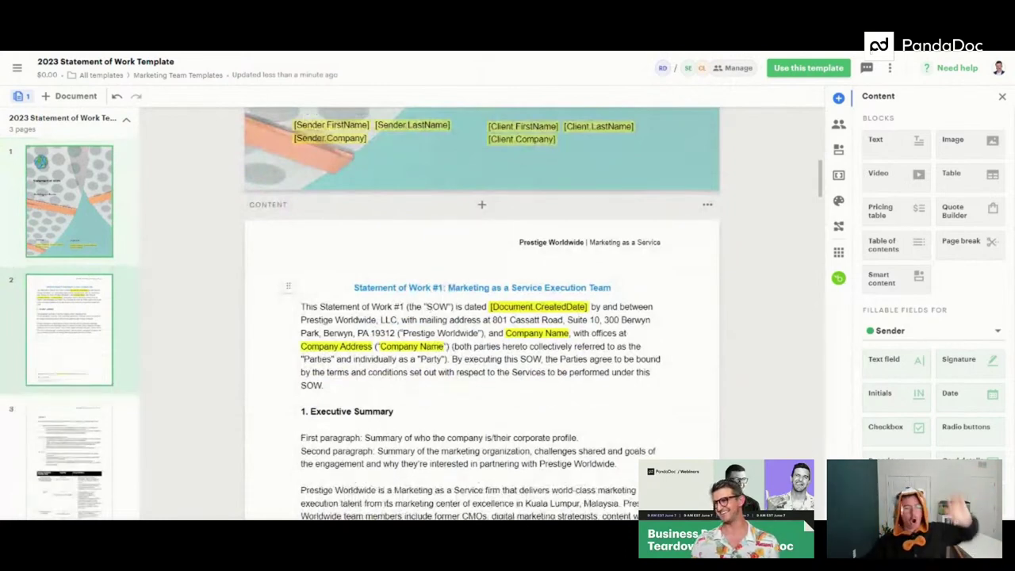
scroll(456, 301, down, 8)
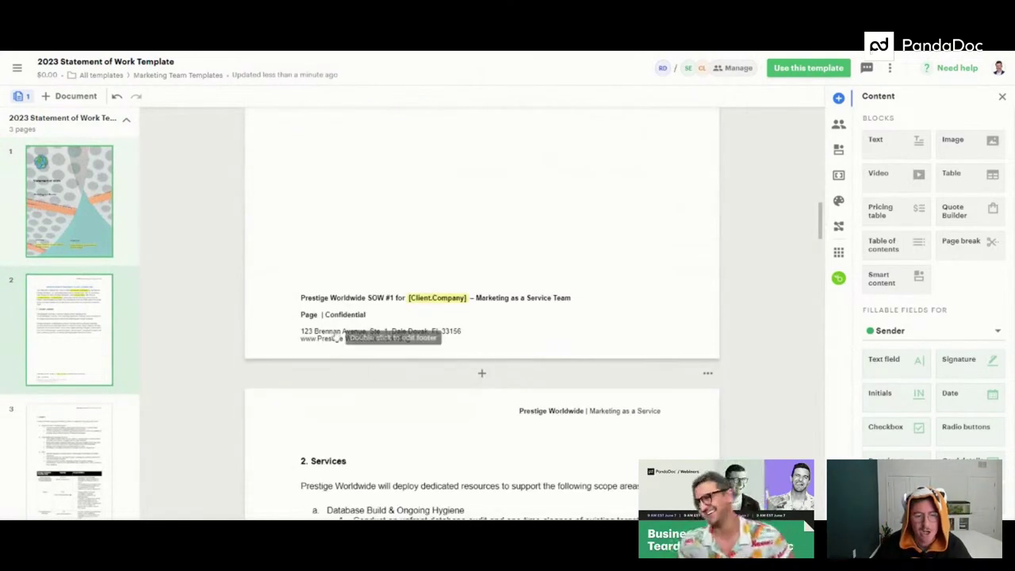
scroll(339, 337, up, 10)
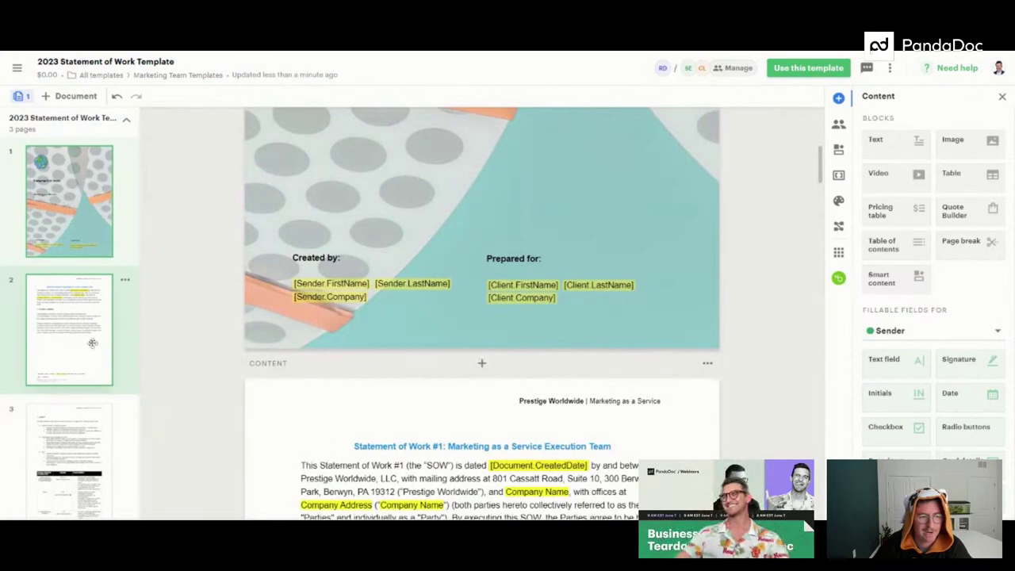
scroll(42, 324, down, 2)
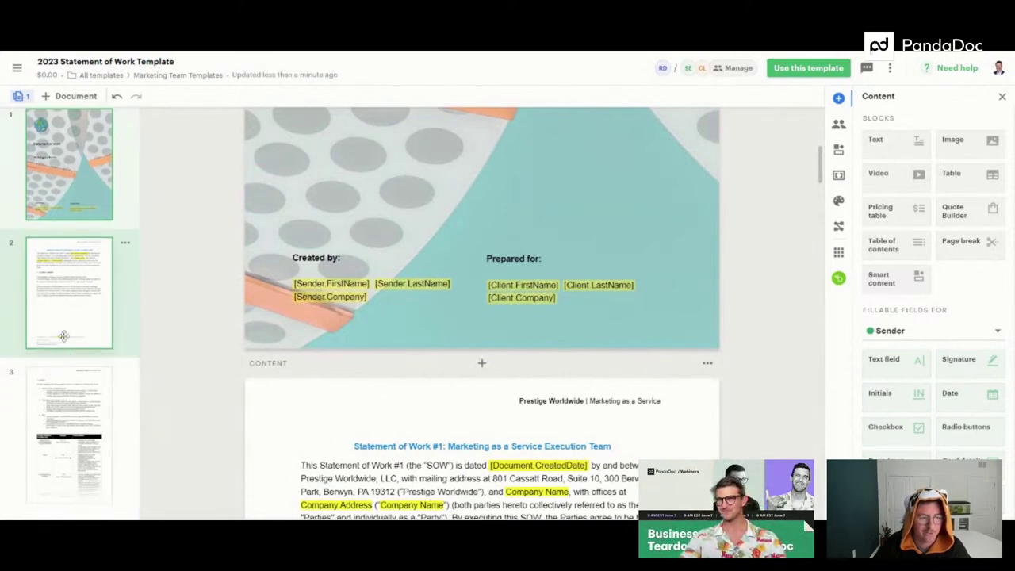
scroll(475, 445, down, 8)
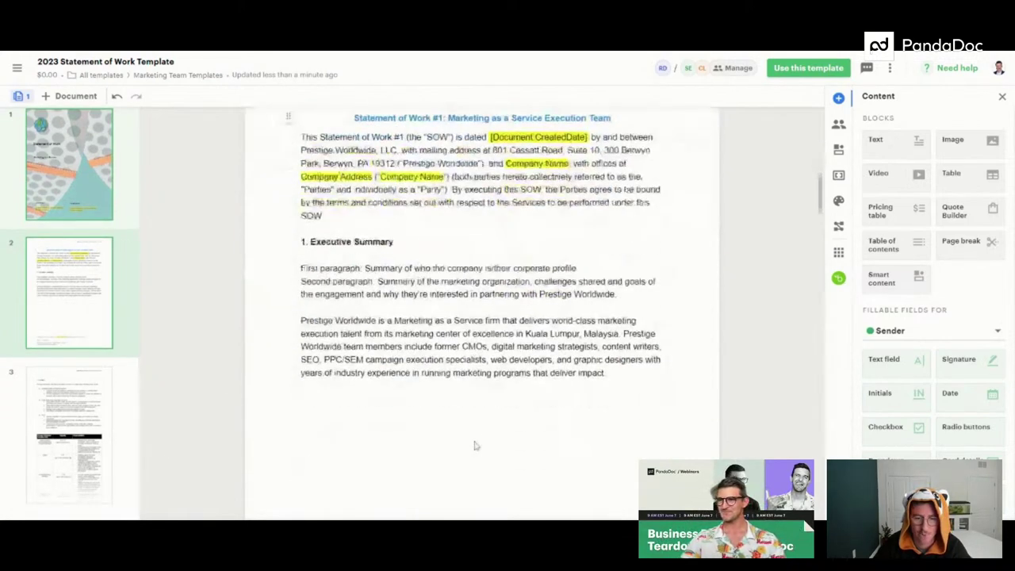
scroll(473, 446, down, 1)
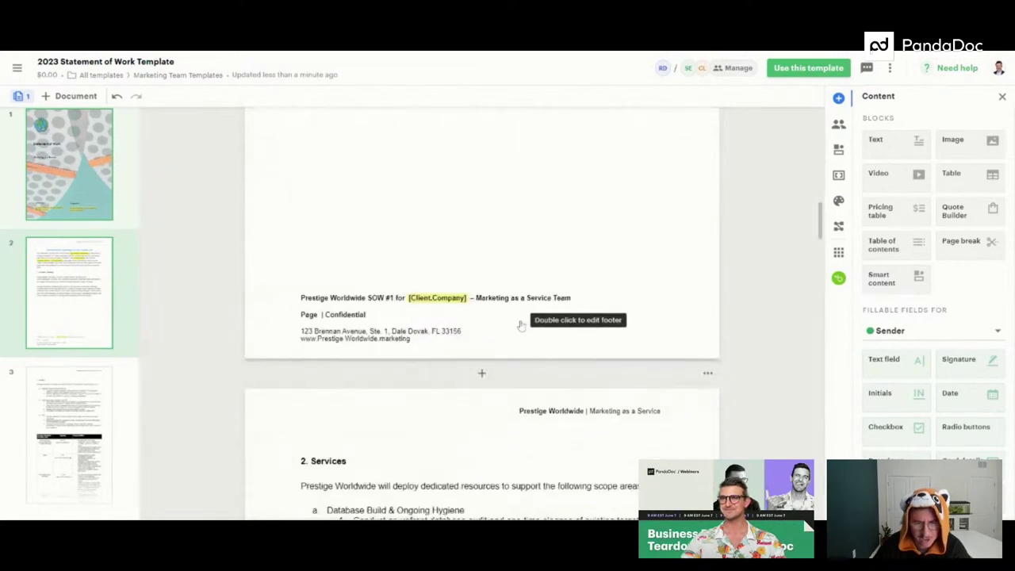
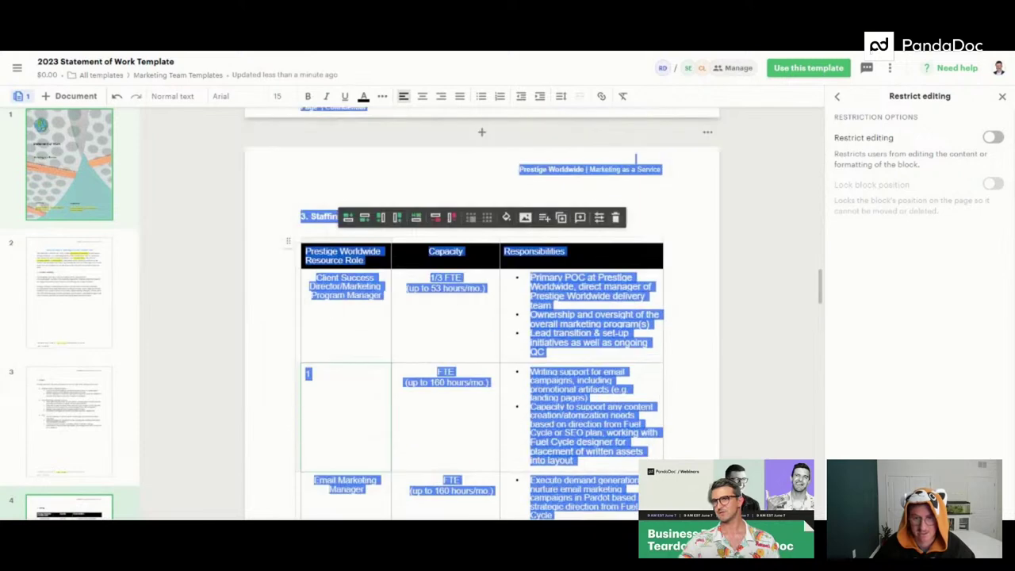
Try to apply one uniform font size to all the text in the staffing table.
click(276, 96)
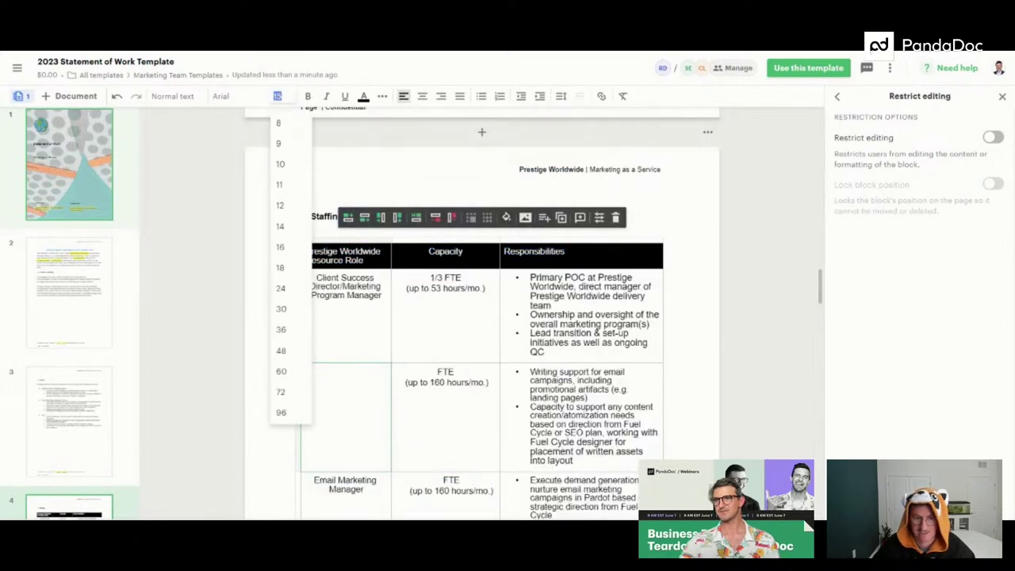
key(Escape)
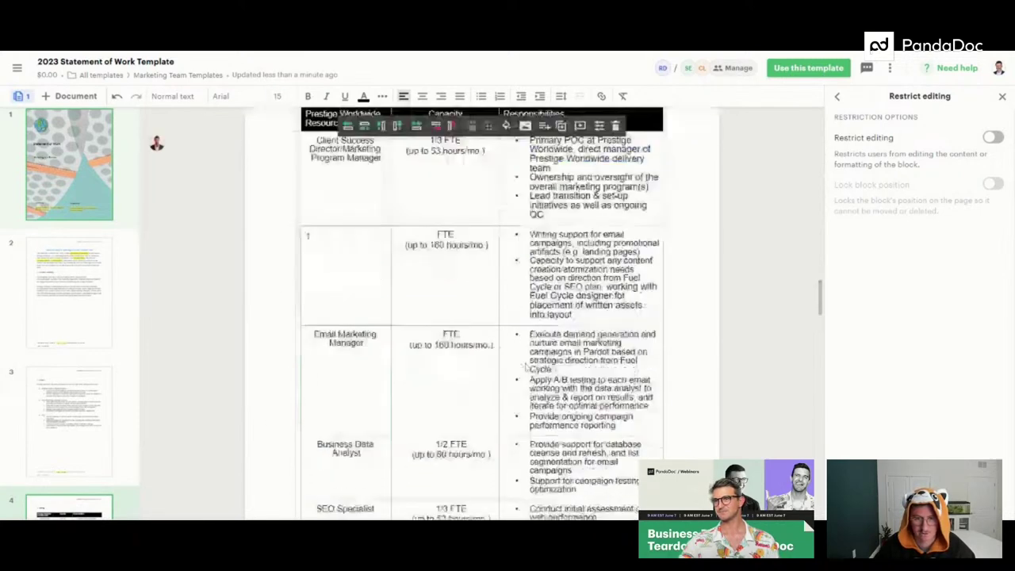
drag(610, 454, 630, 472)
click(277, 96)
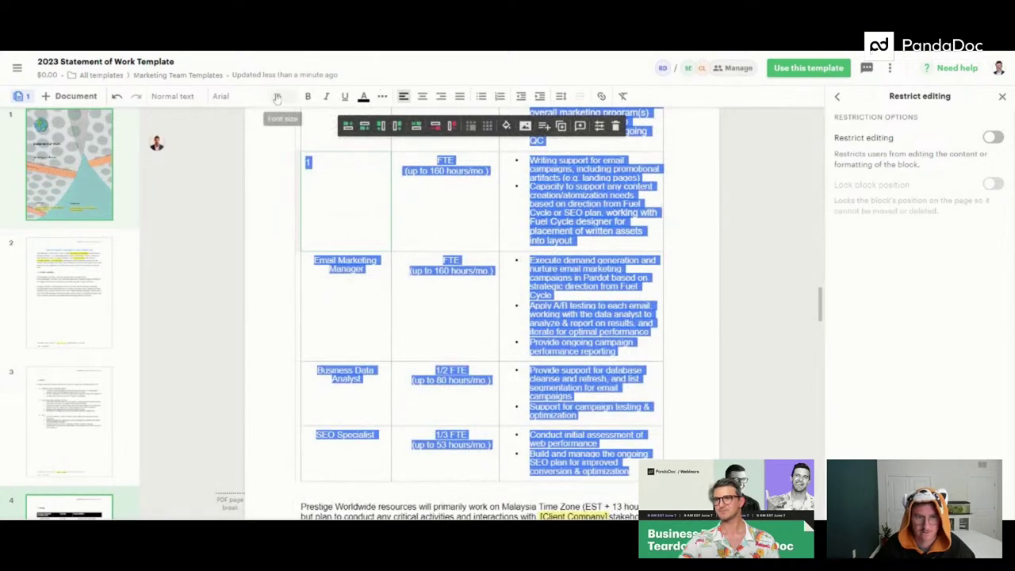
click(277, 96)
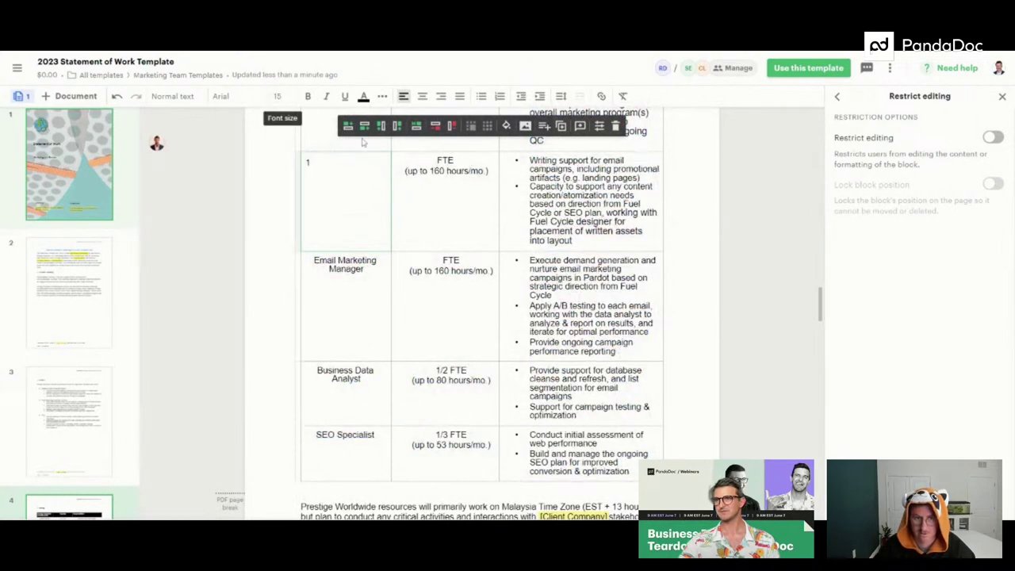
Delete the stray "1" from the role cell above Email Marketing Manager and set that row's Responsibilities text to size 15.
click(345, 190)
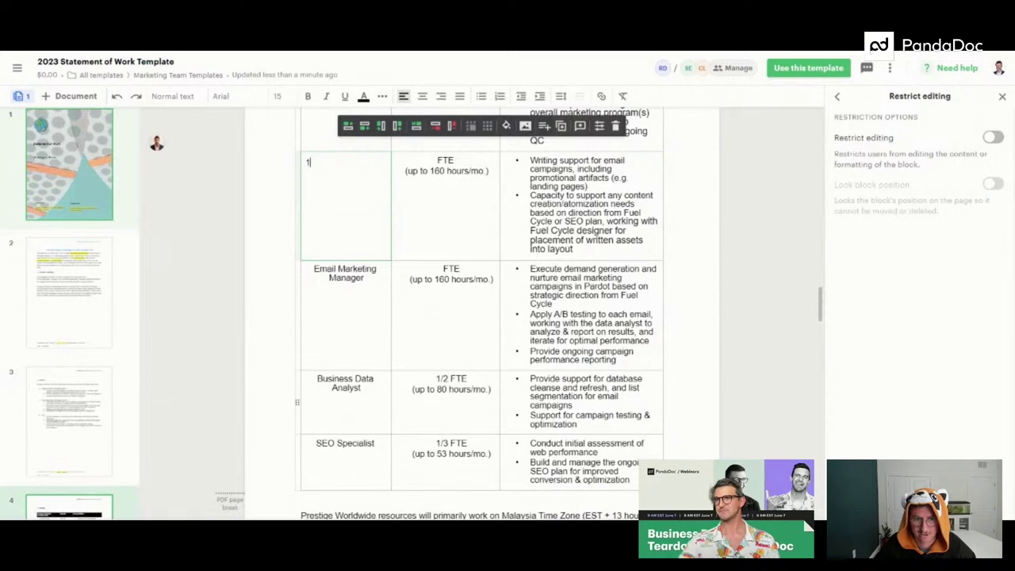
key(BackSpace)
scroll(482, 313, up, 4)
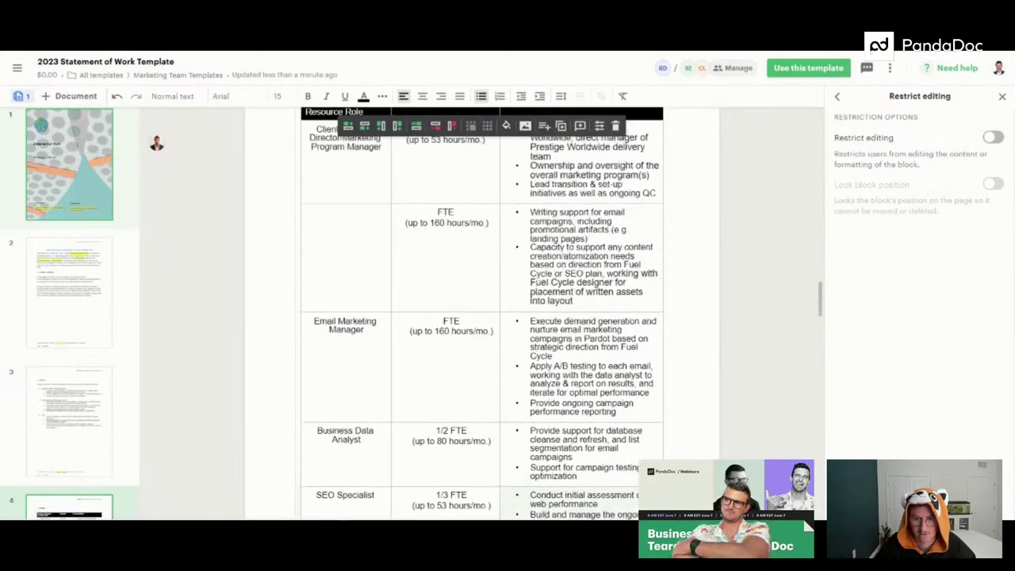
drag(530, 319, 575, 407)
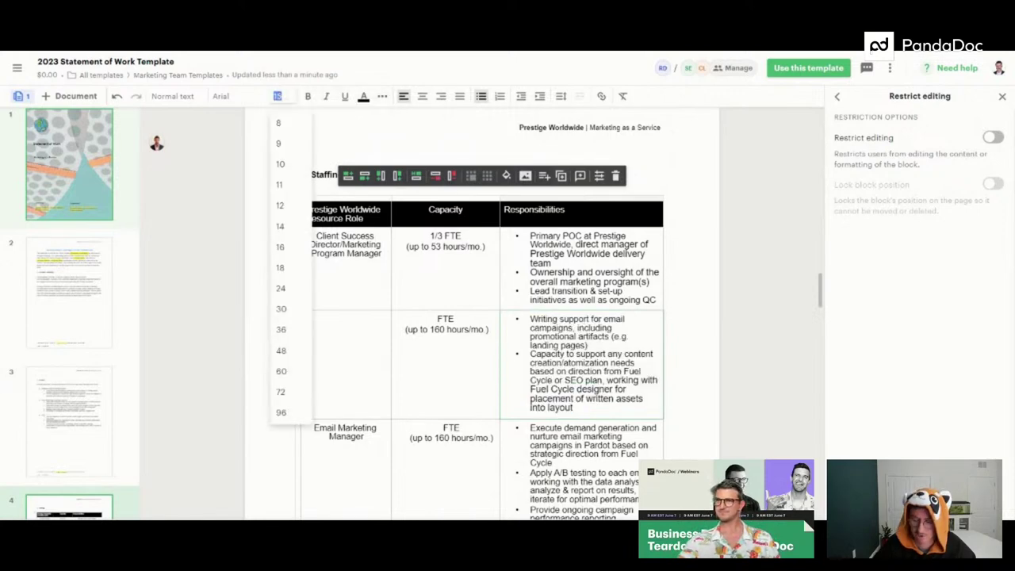
click(724, 434)
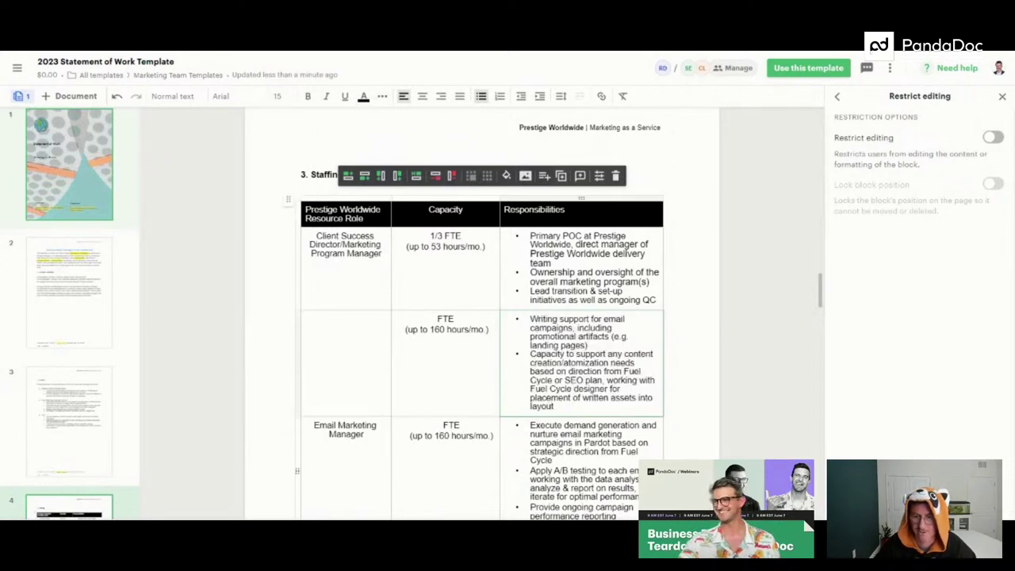
Insert a page break between the staffing table and the paragraph about Malaysia Time Zone working hours.
scroll(579, 457, down, 5)
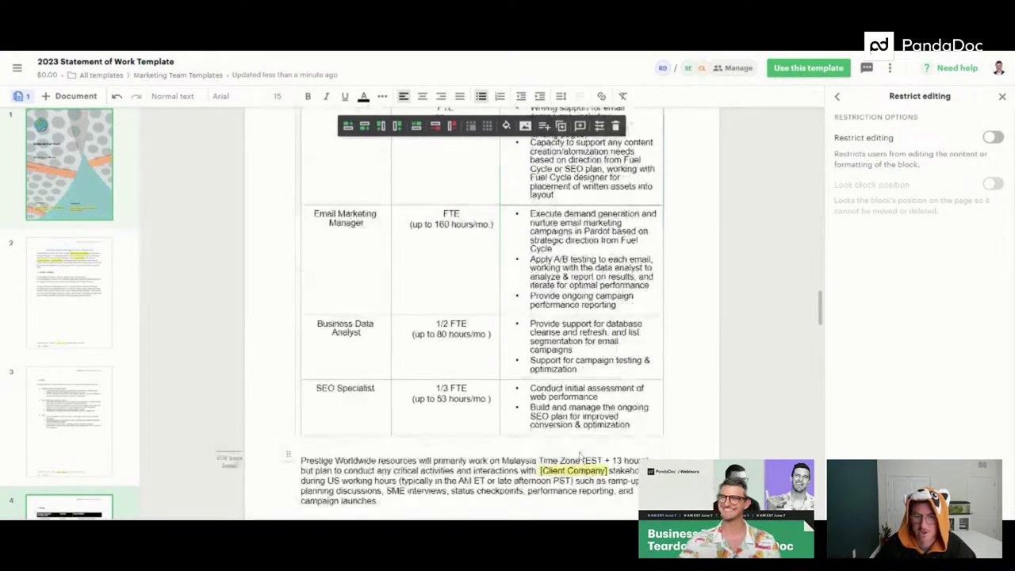
click(1001, 96)
click(959, 242)
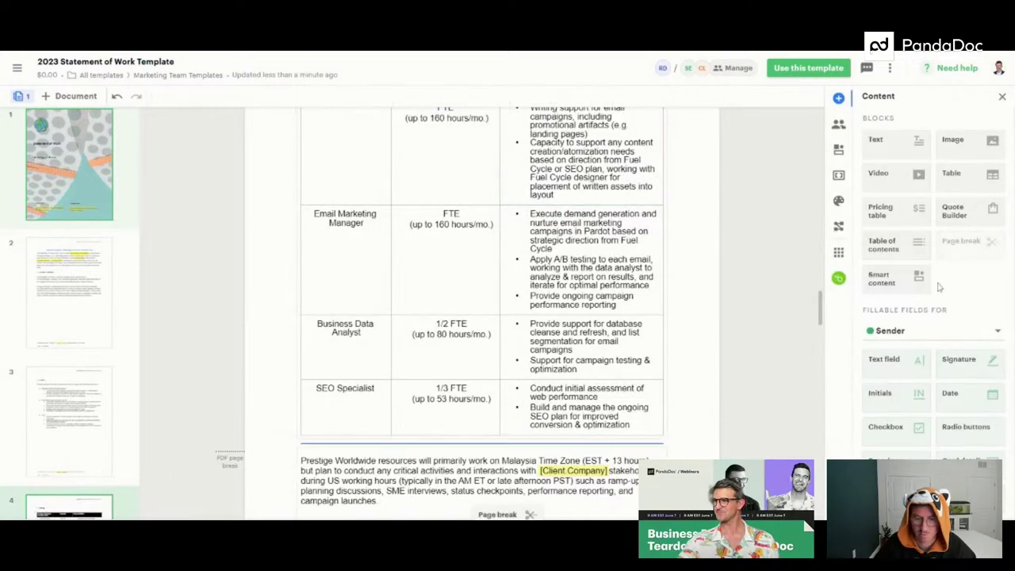
Cut the "4. Timeline and Term" text, through the note about reviewing the section, from its text block and remove the leftover blank lines.
scroll(357, 472, down, 5)
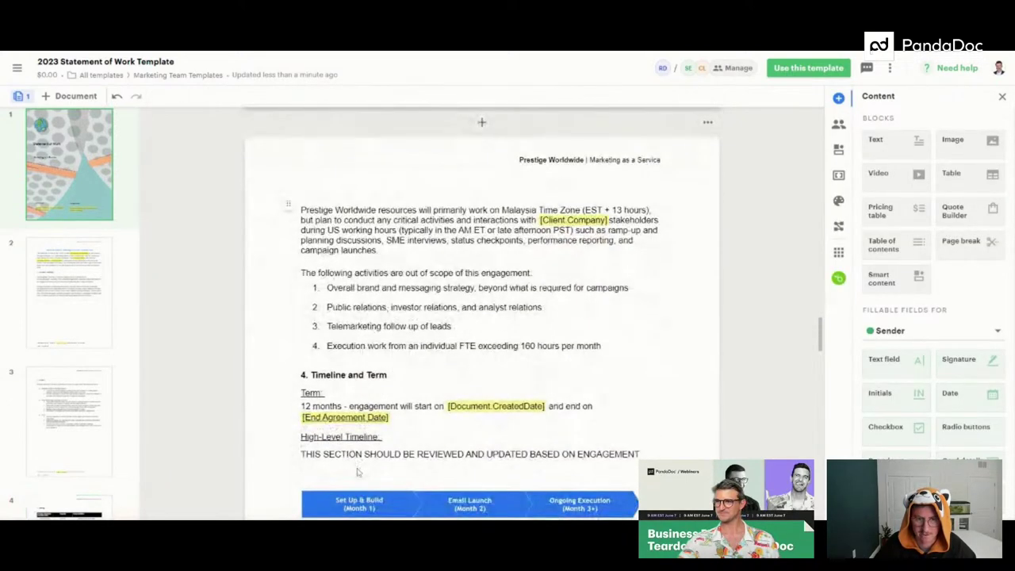
scroll(357, 472, down, 2)
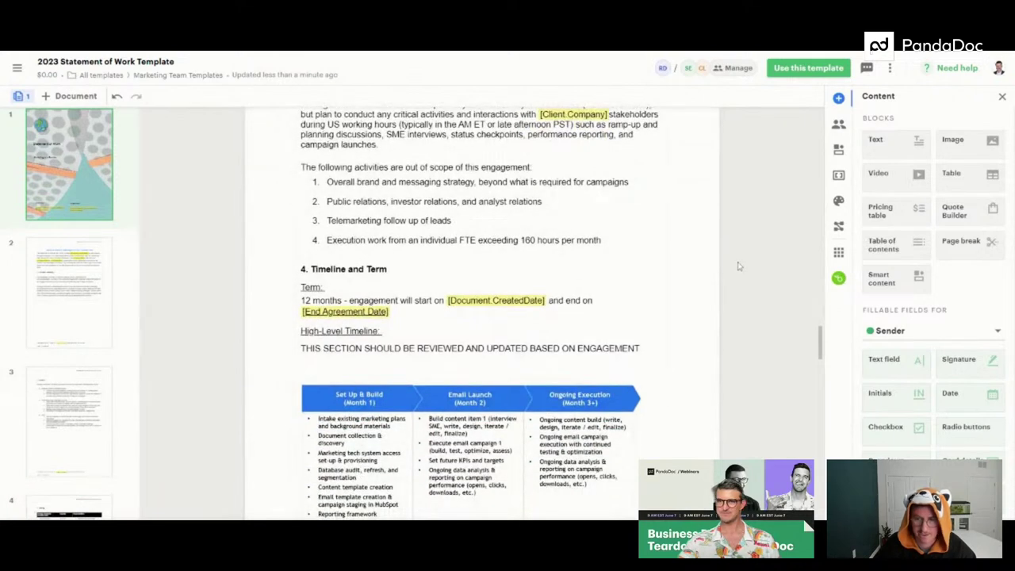
click(310, 269)
drag(308, 269, 640, 348)
scroll(639, 348, down, 2)
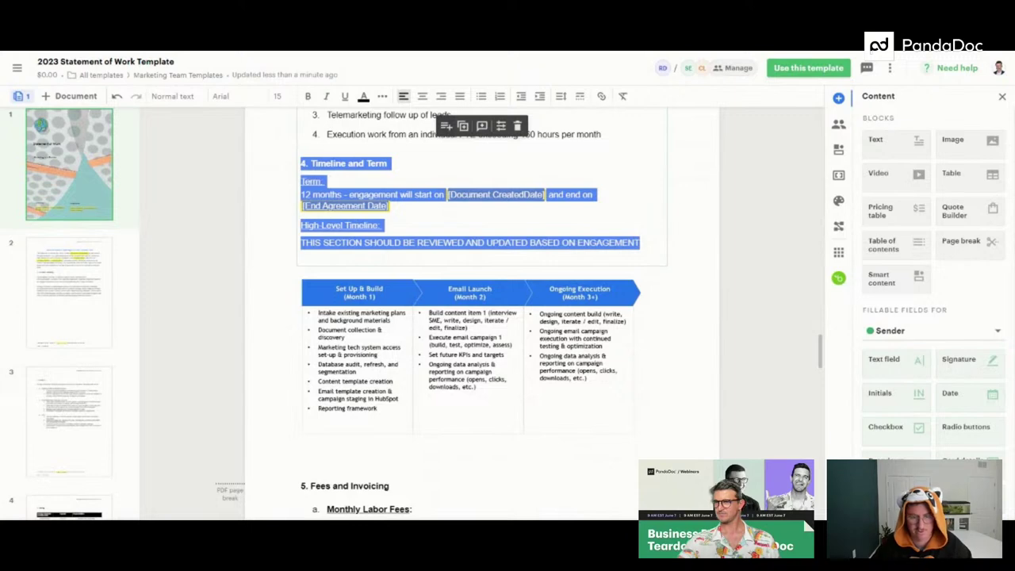
key(BackSpace)
key(BackSpace)
key(BackSpace)
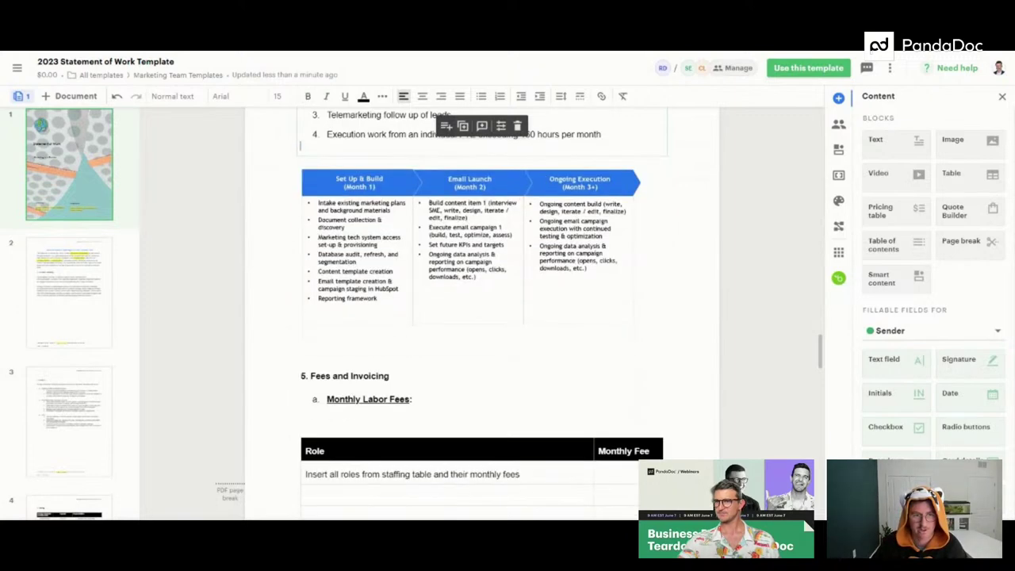
Insert a page break and a new Text block above the timeline graphic, and paste the cut "4. Timeline and Term" content into it.
drag(961, 241, 388, 163)
drag(894, 149, 444, 194)
text(4. Timeline and Term Term 12 months - engagement will start on [Document.CreatedDate] and end on [End Agreement Date] High-Level Timeline THIS SECTION SHOULD BE REVIEWED AND UPDATED BASED ON ENGAGEMENT)
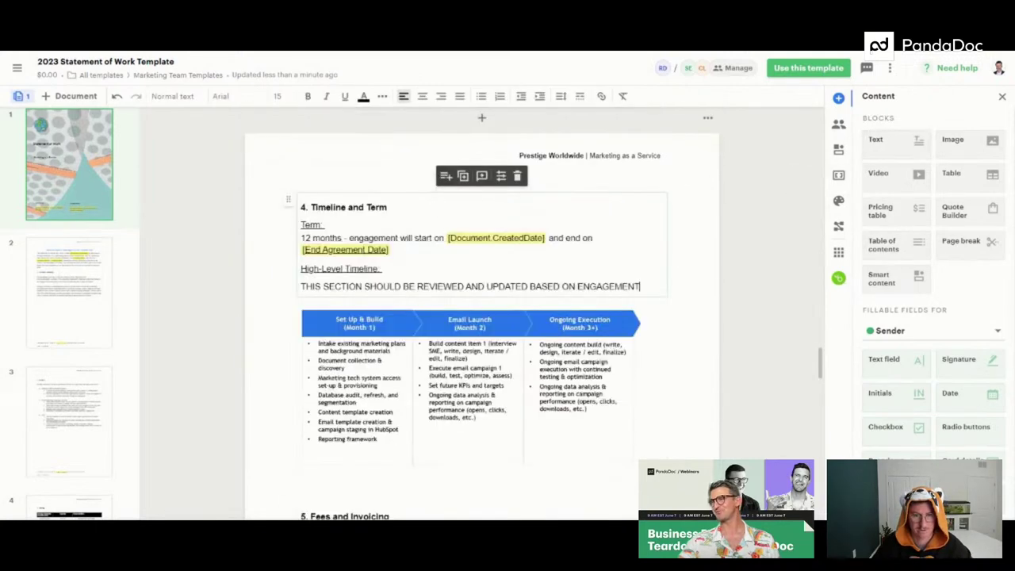
Review how the Staffing, out-of-scope activities, Timeline and Term, and Fees and Invoicing sections are laid out across the pages.
scroll(444, 301, up, 10)
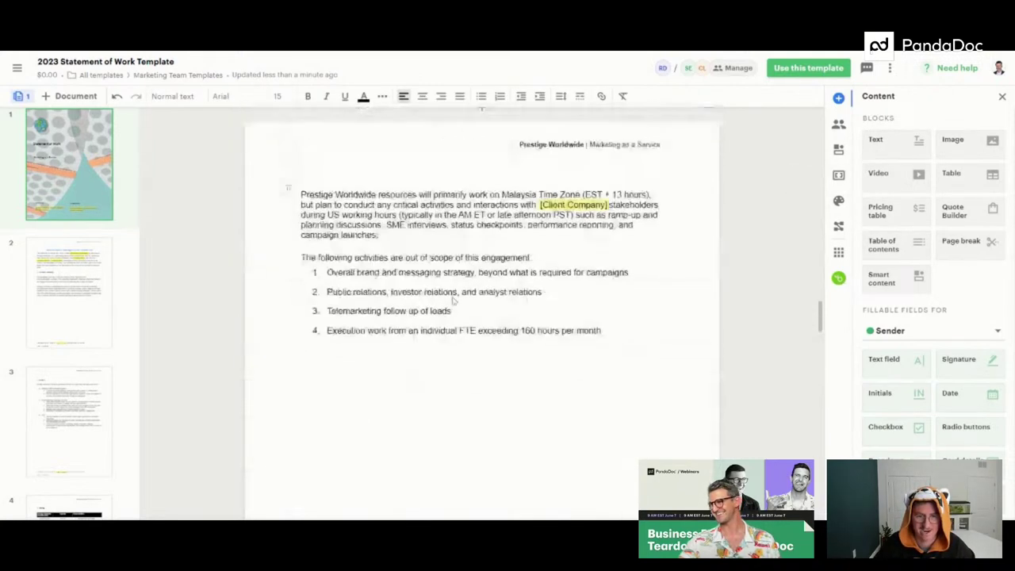
scroll(441, 306, up, 10)
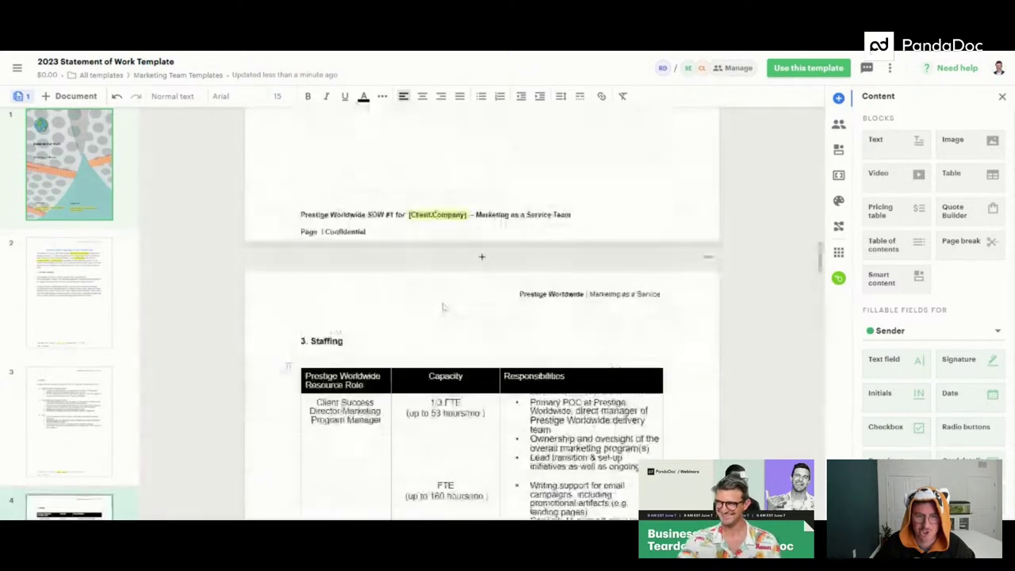
click(330, 356)
scroll(444, 317, down, 8)
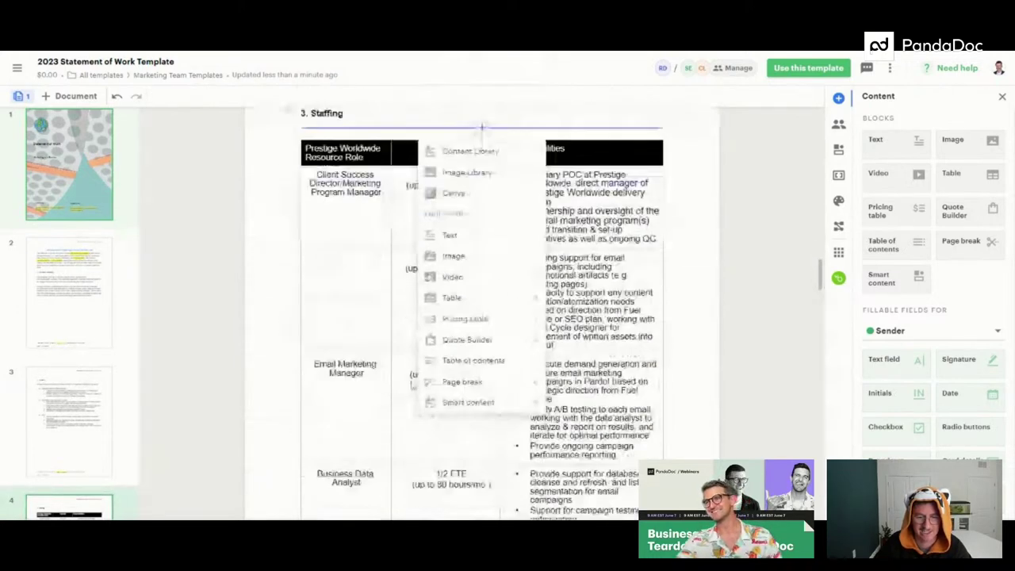
scroll(429, 280, down, 10)
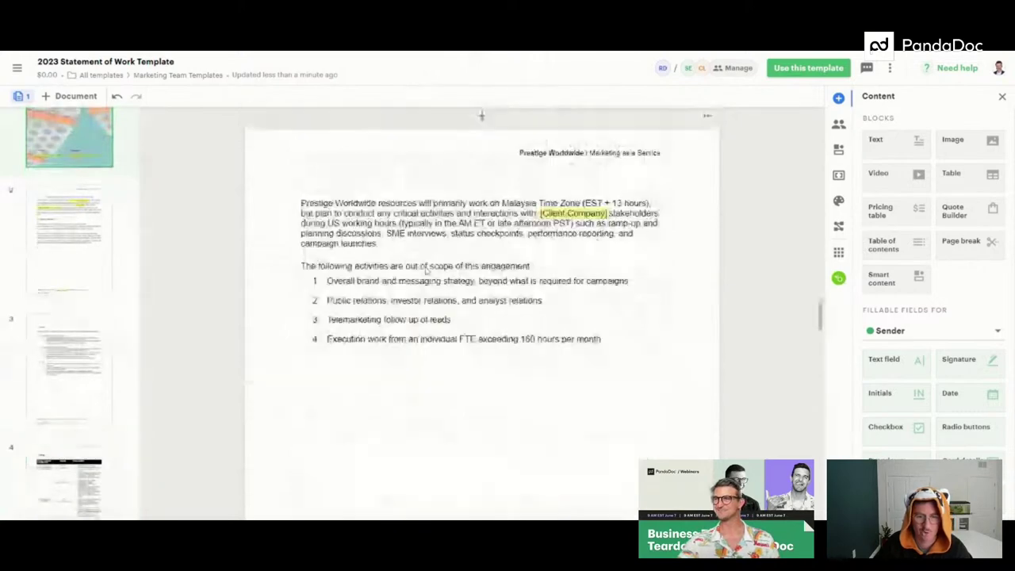
scroll(428, 280, down, 10)
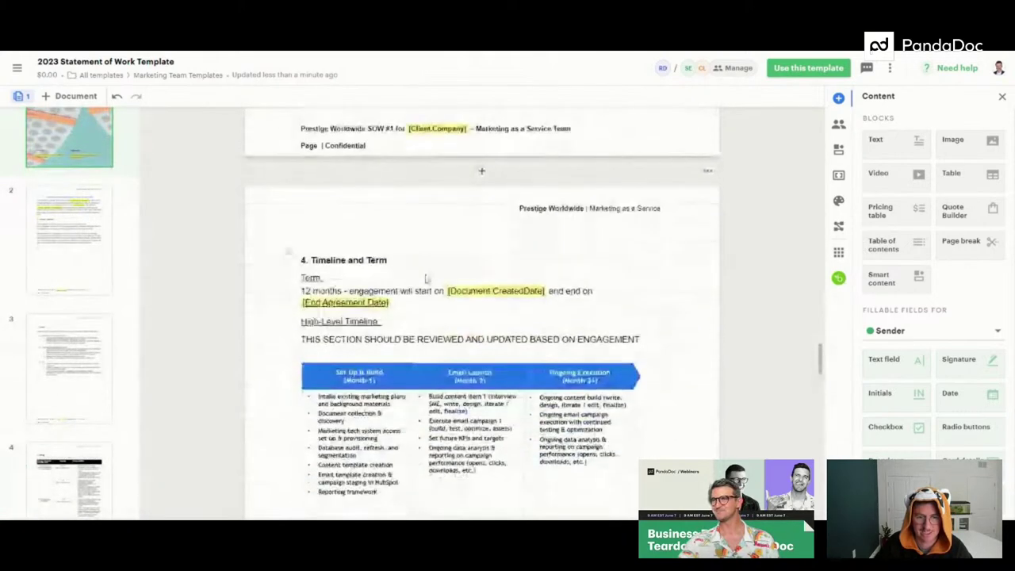
scroll(427, 280, down, 1)
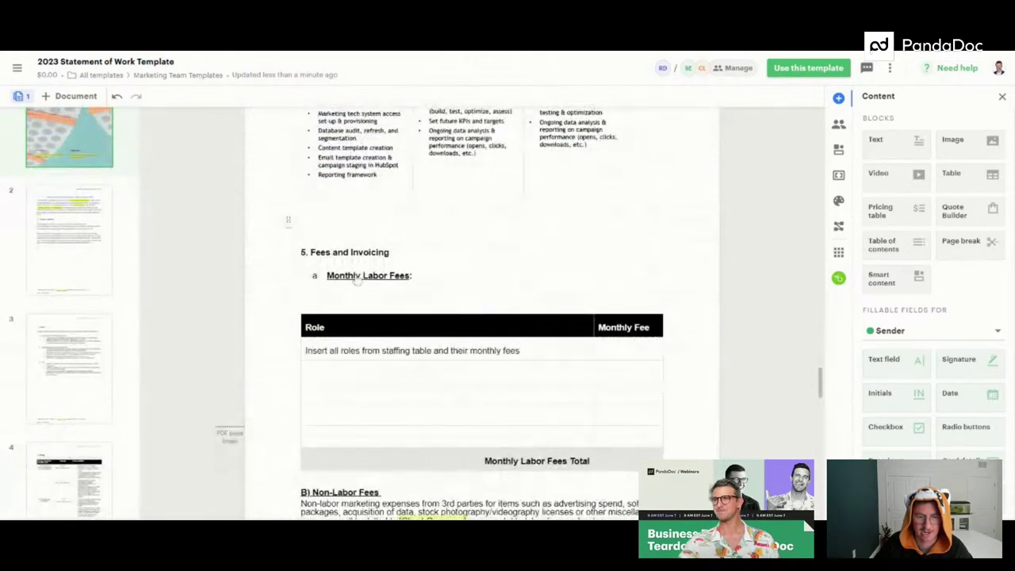
click(323, 254)
scroll(397, 266, up, 10)
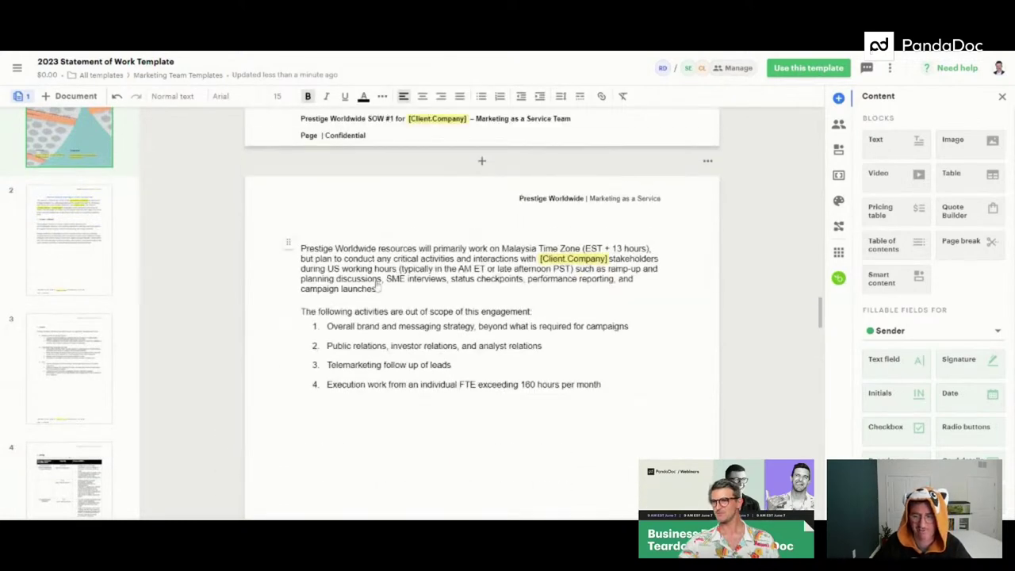
Remove the blank line above the "5. Fees and Invoicing" heading in its text block.
scroll(349, 344, down, 10)
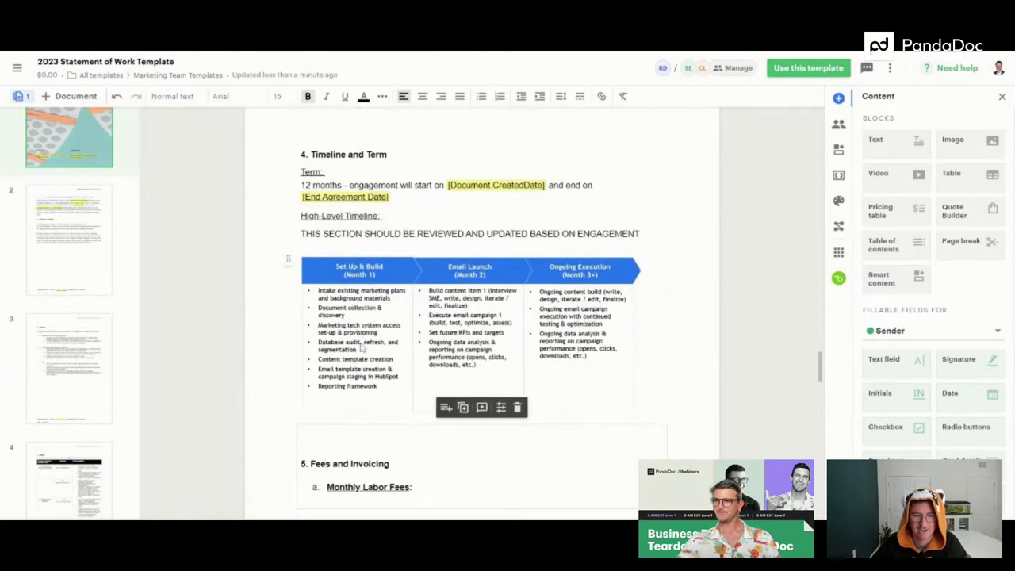
scroll(361, 346, down, 4)
click(325, 306)
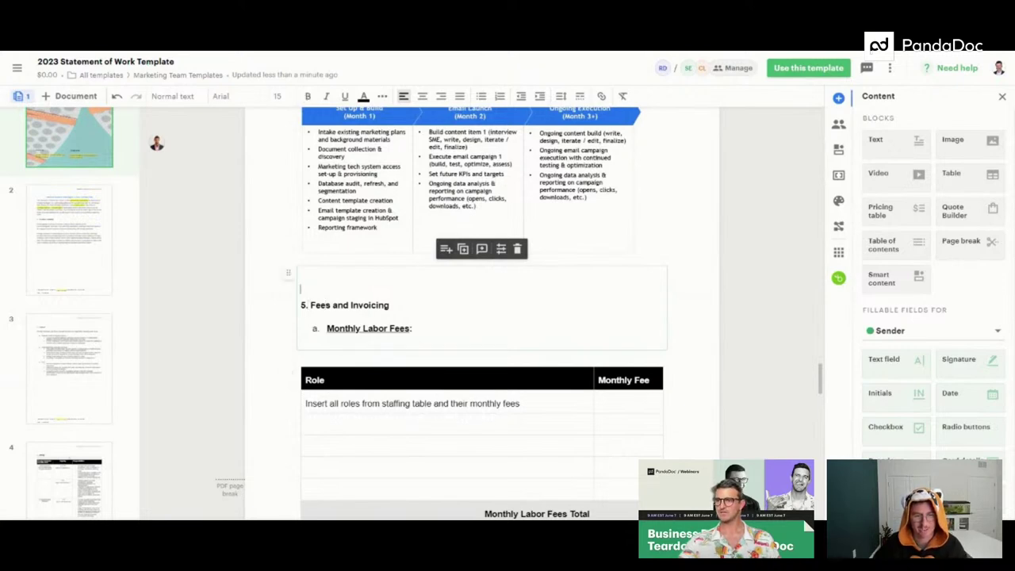
key(BackSpace)
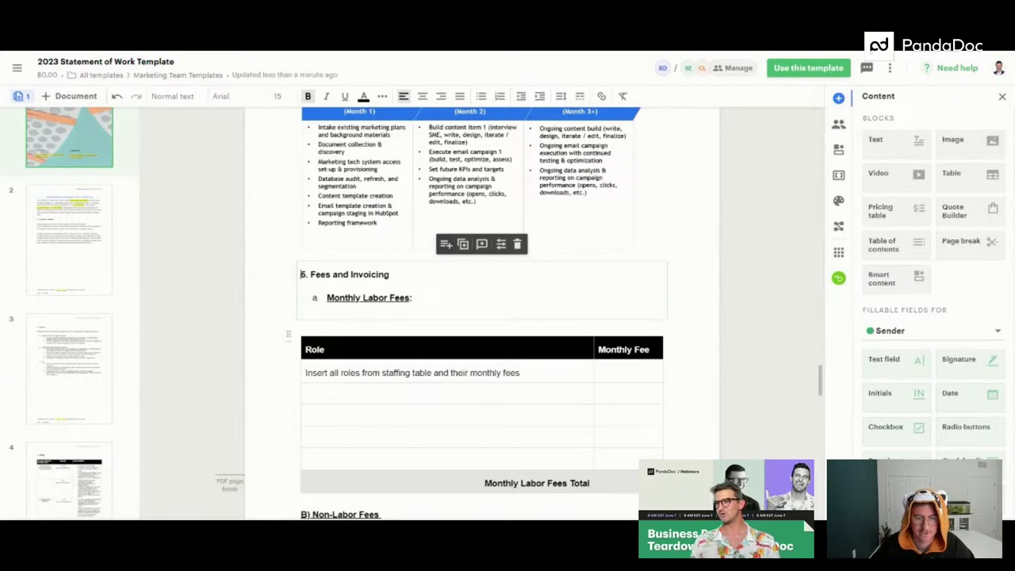
Replace the Role and Monthly Fee table under "Monthly Labor Fees" with a Pricing table block.
click(339, 351)
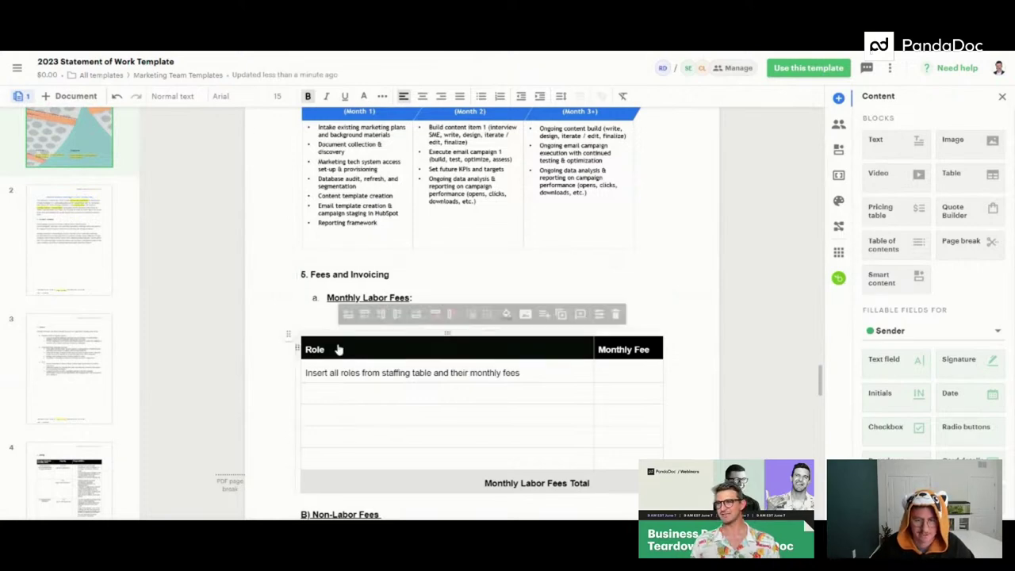
click(616, 310)
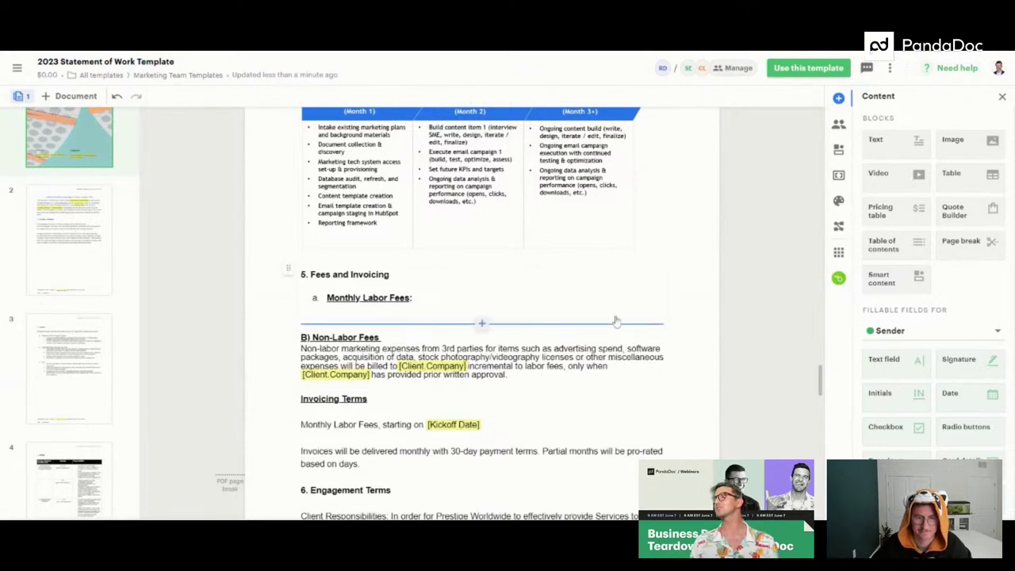
drag(884, 209, 423, 315)
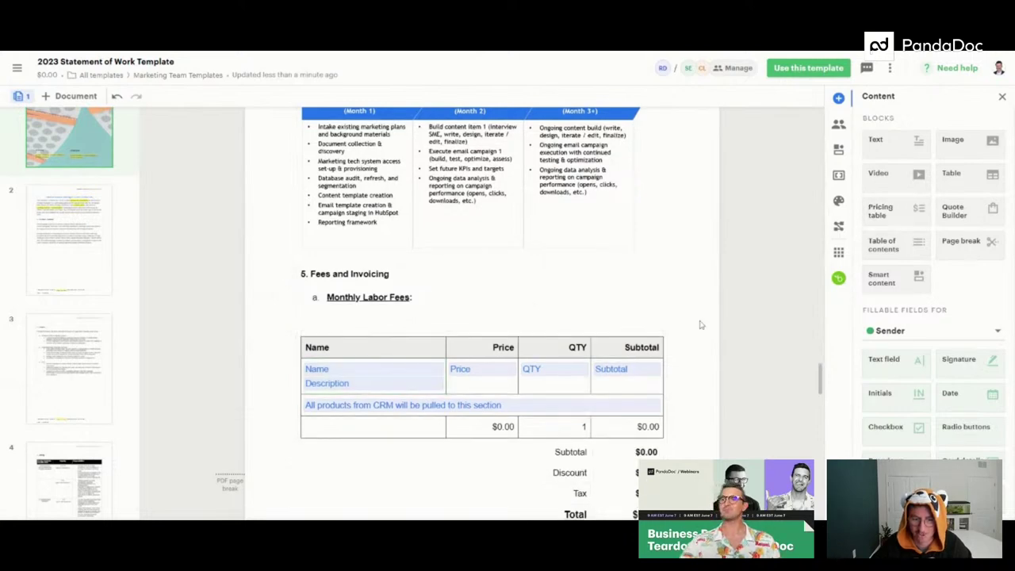
scroll(701, 324, down, 2)
scroll(687, 332, up, 1)
scroll(680, 333, down, 2)
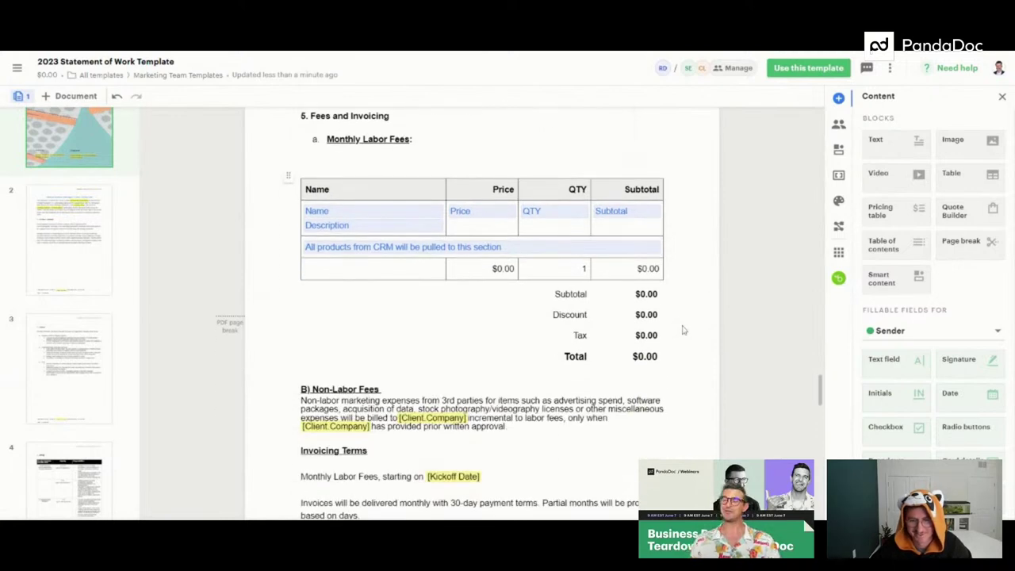
scroll(683, 330, up, 2)
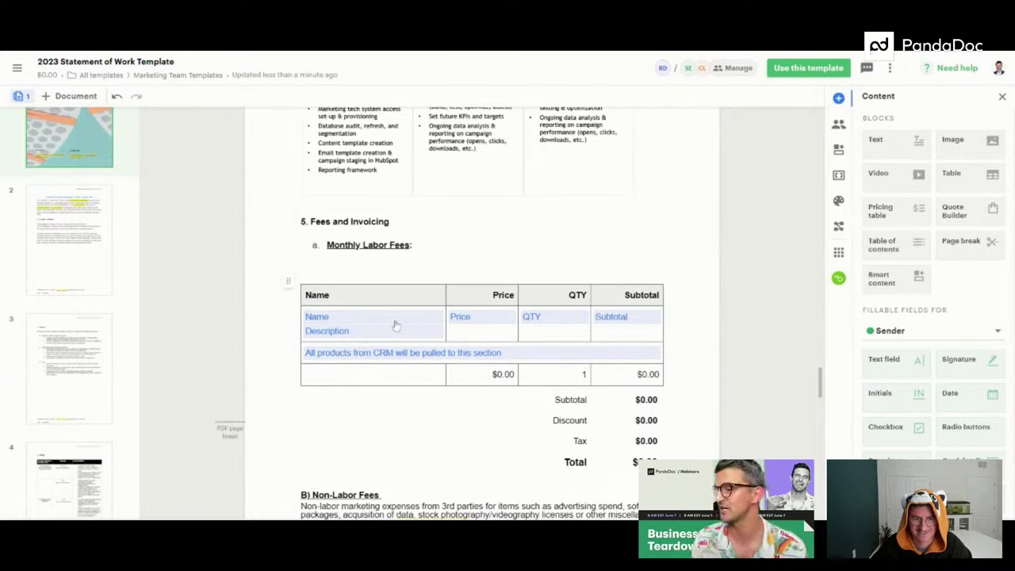
Insert a page break between the timeline graphic and the "5. Fees and Invoicing" section.
scroll(396, 325, up, 4)
scroll(396, 325, down, 2)
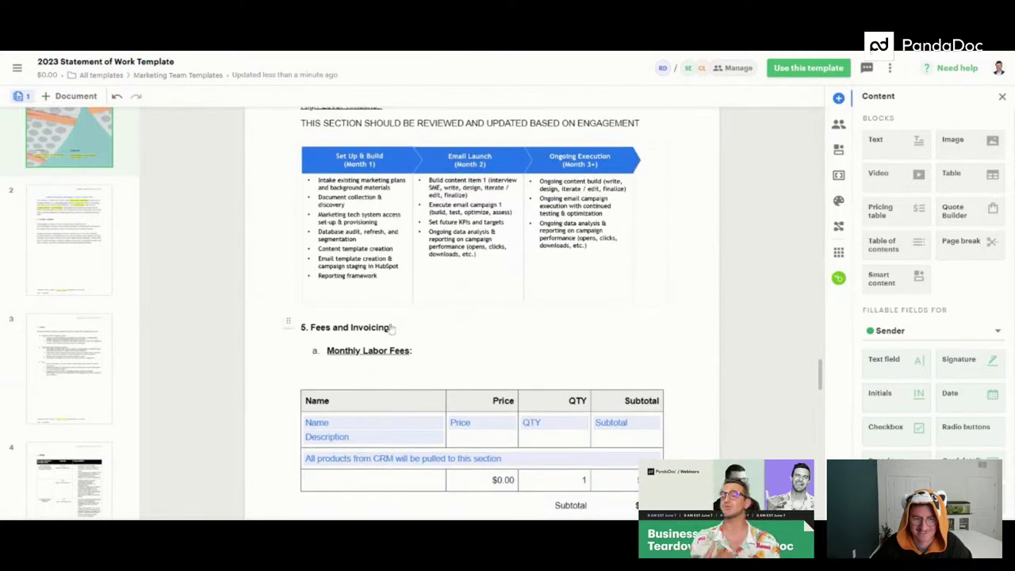
drag(955, 242, 480, 310)
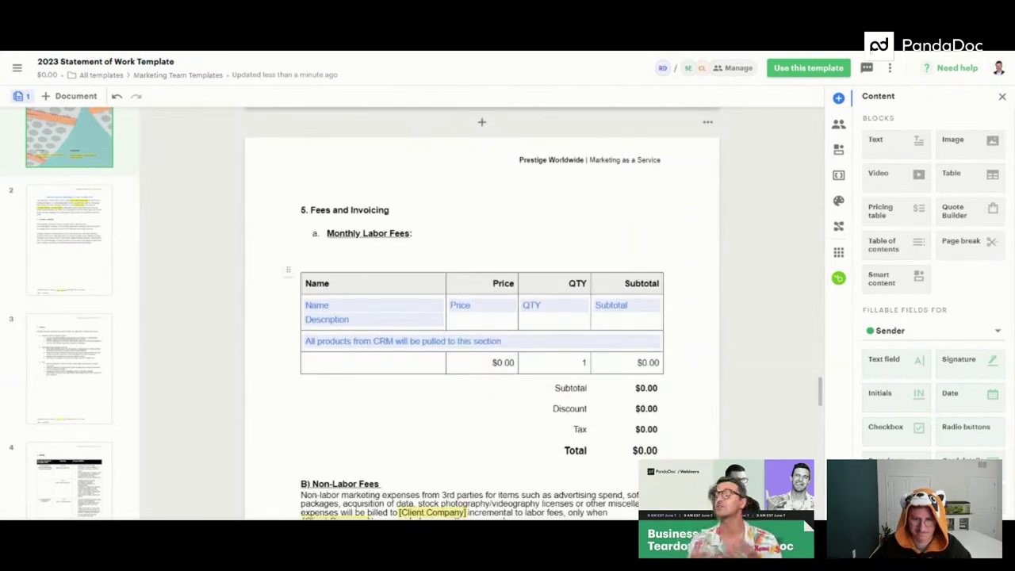
scroll(610, 416, down, 1)
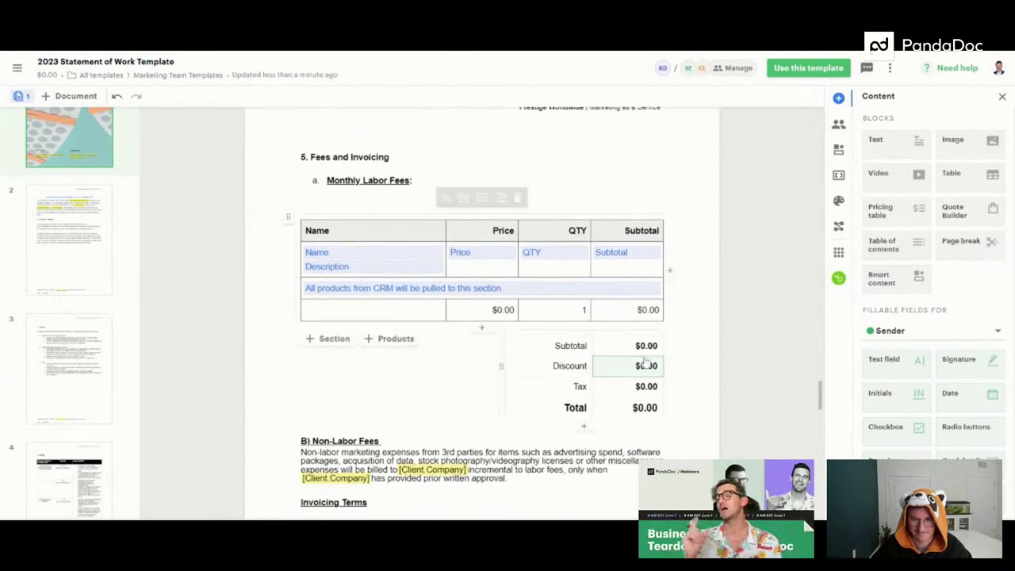
Review the pricing table's CRM column mapping, disable its data merge and close the setup.
click(329, 256)
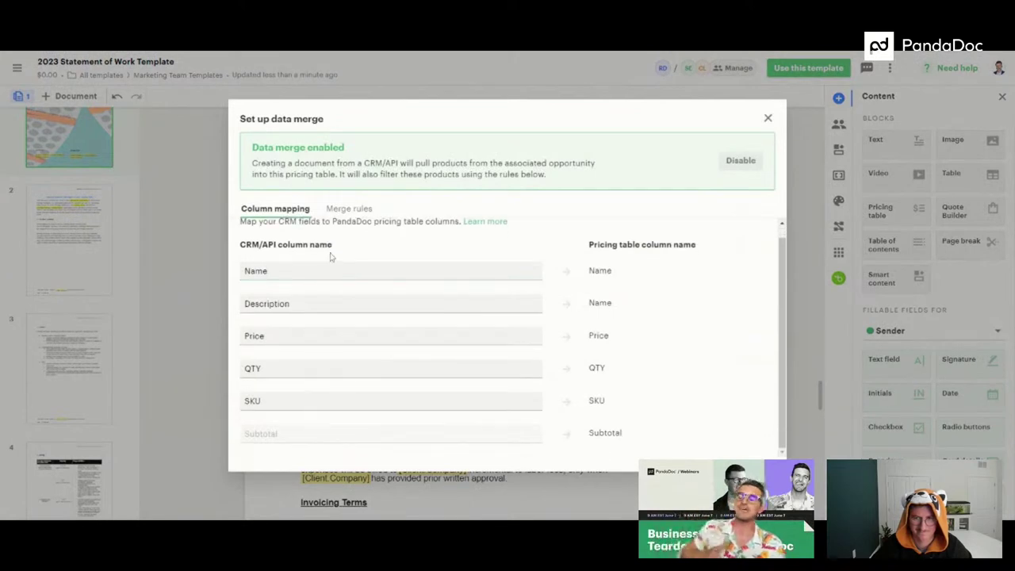
drag(345, 261, 240, 257)
click(240, 257)
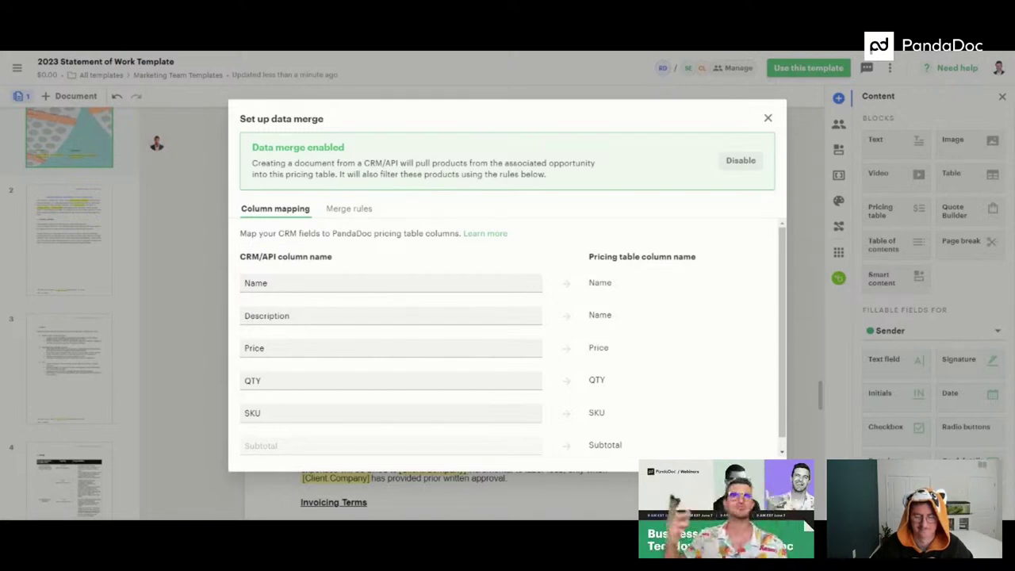
triple_click(293, 257)
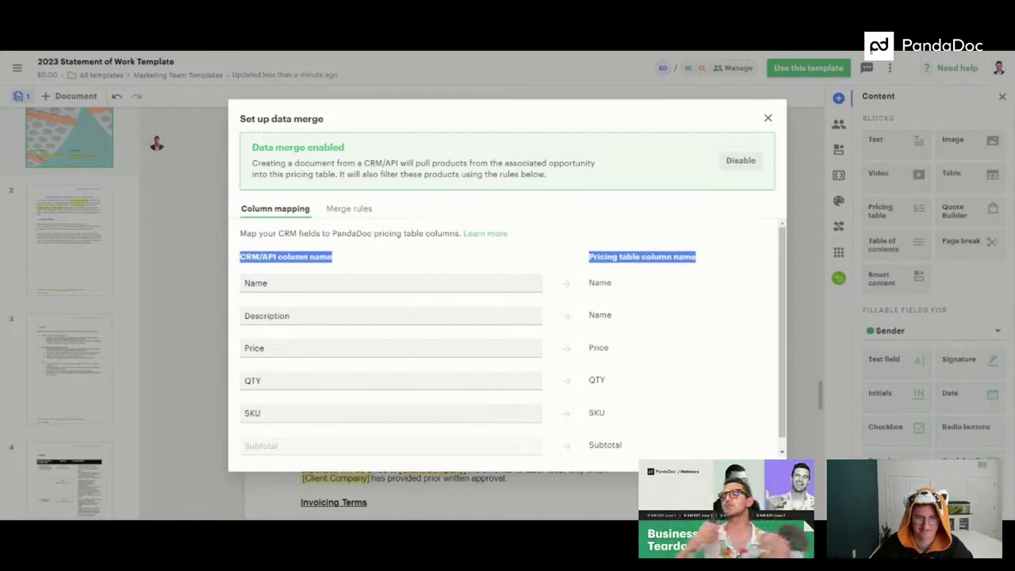
click(533, 215)
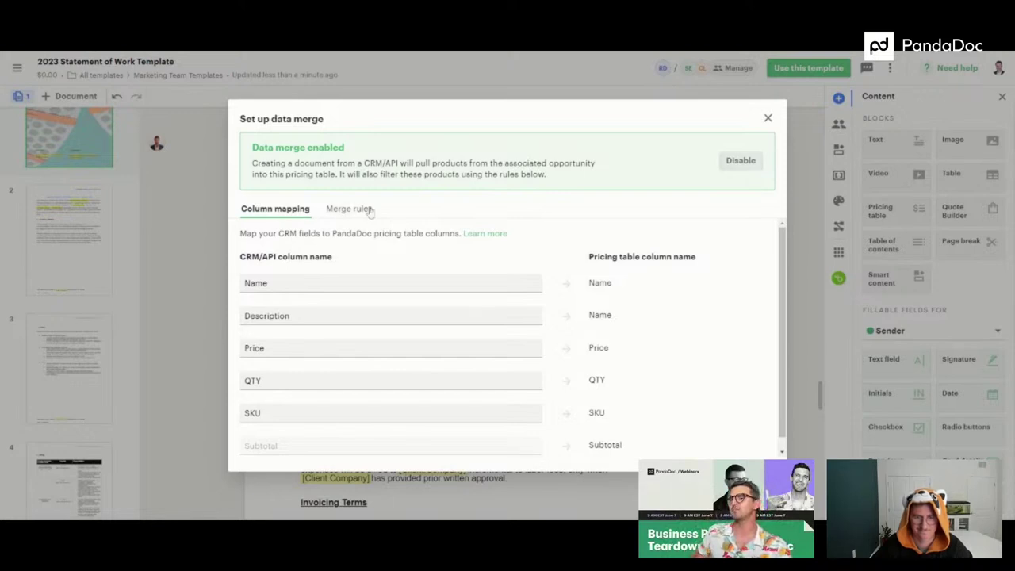
click(744, 161)
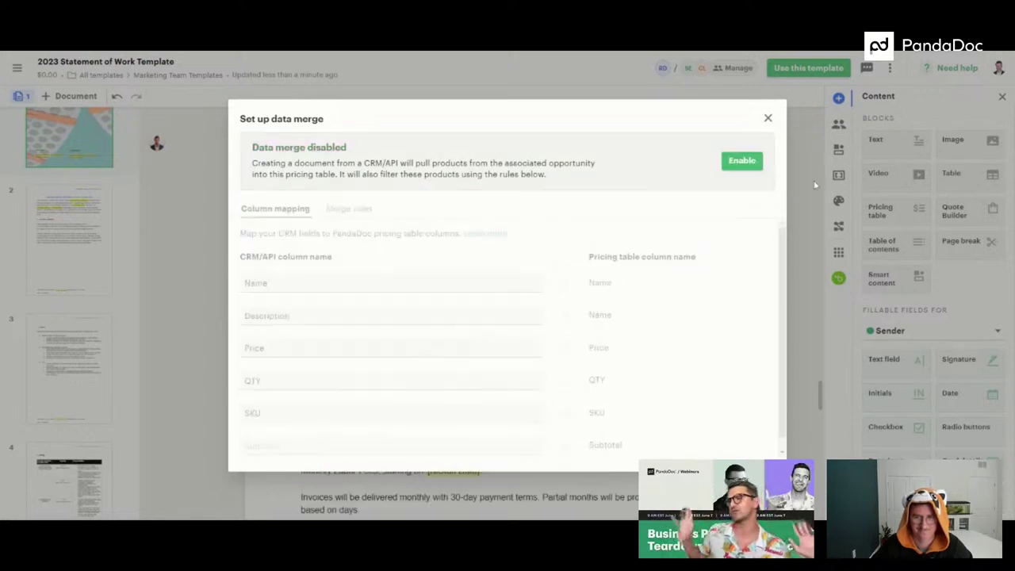
click(767, 119)
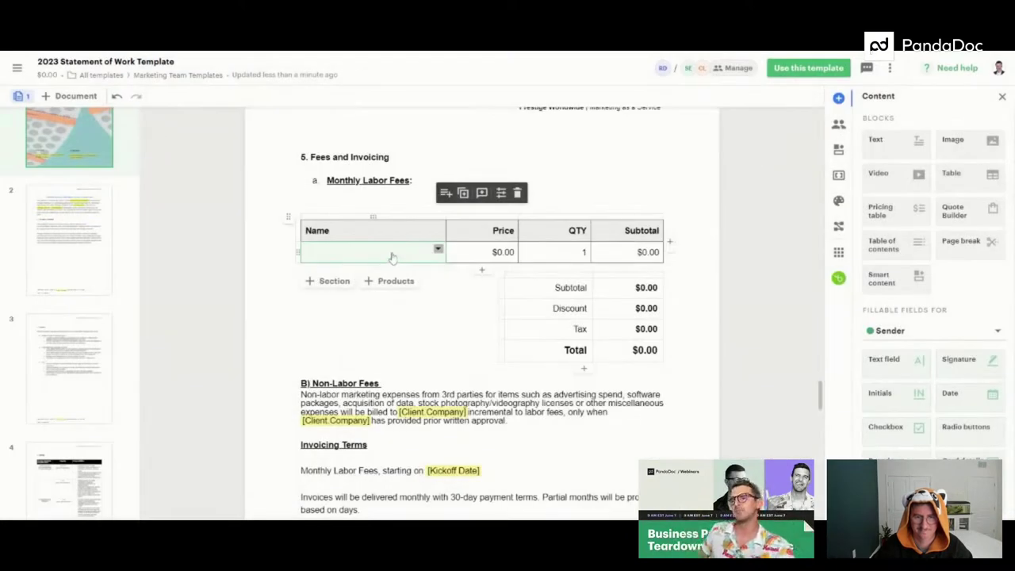
Examine the ways to add products to the pricing table, including the catalog's items and categories.
click(391, 256)
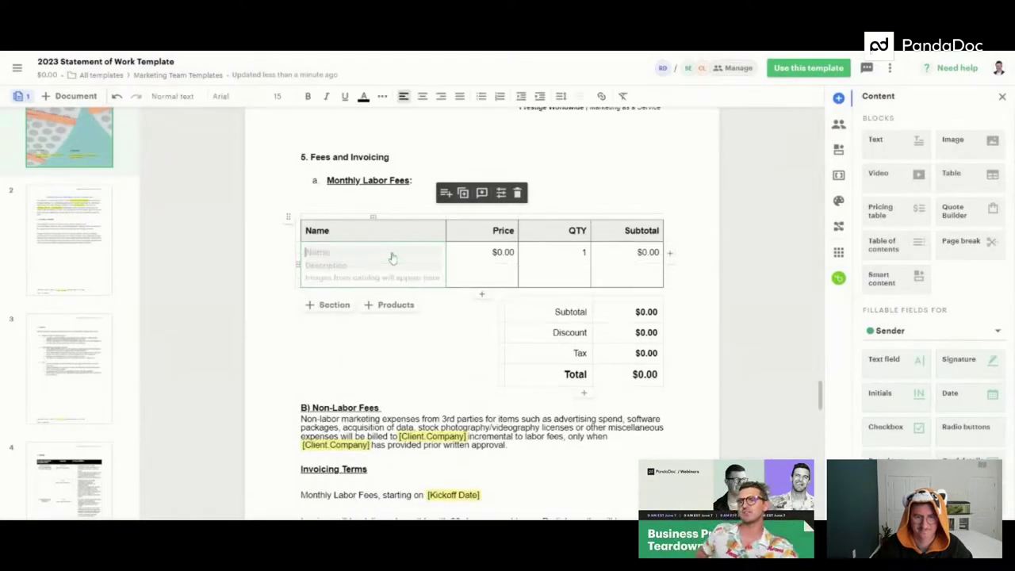
click(397, 306)
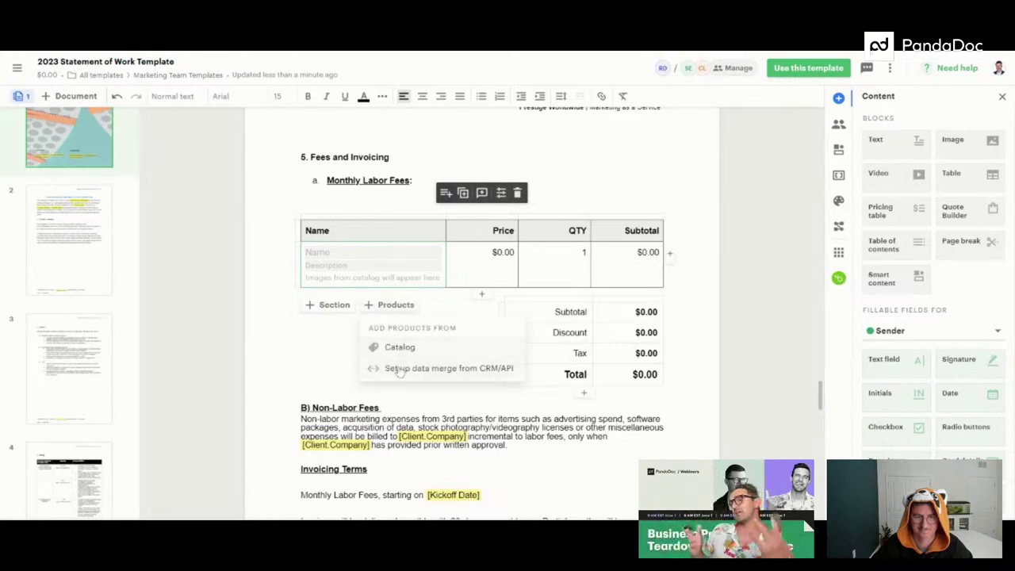
key(Escape)
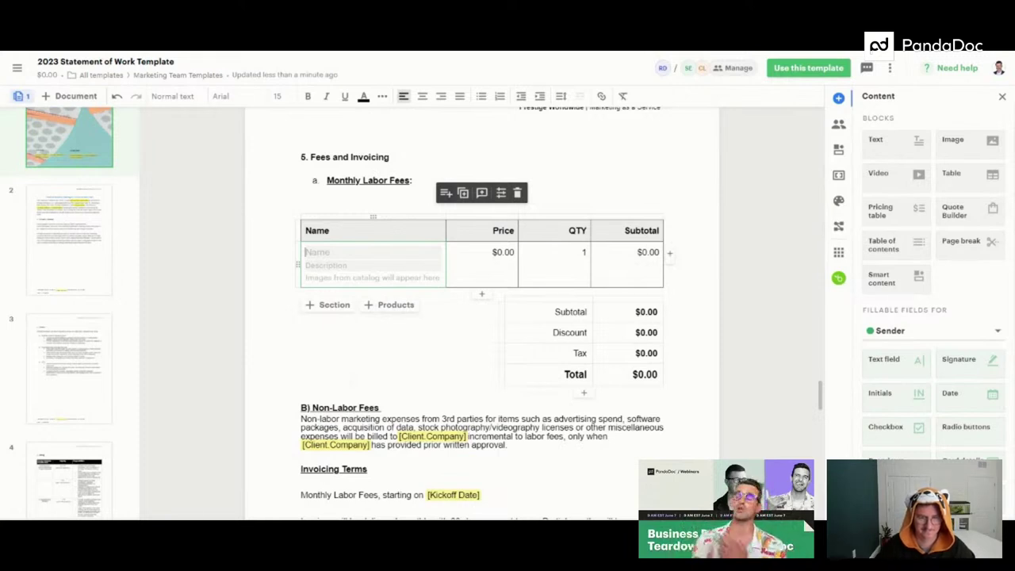
click(401, 305)
click(398, 349)
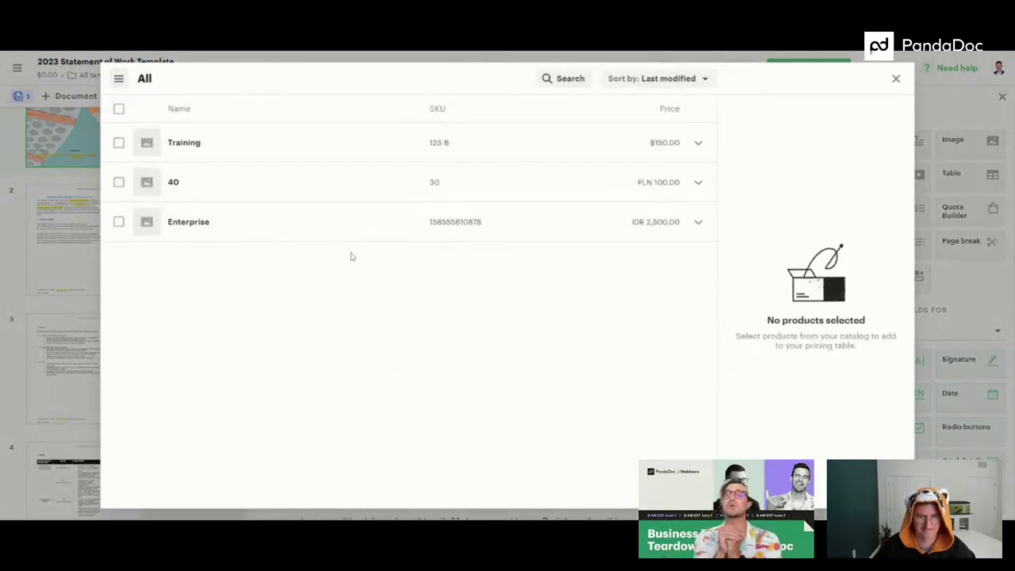
click(119, 79)
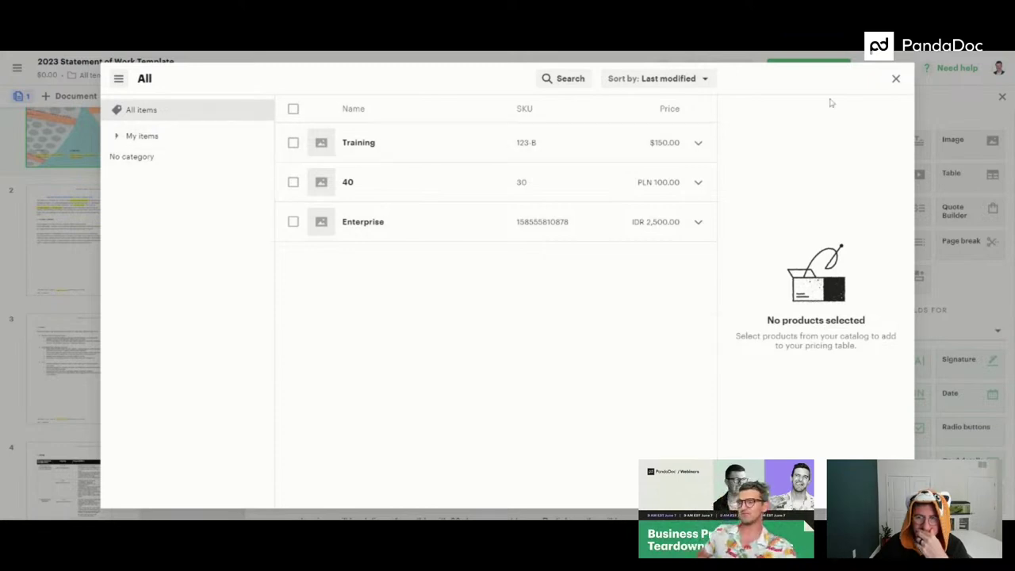
click(896, 80)
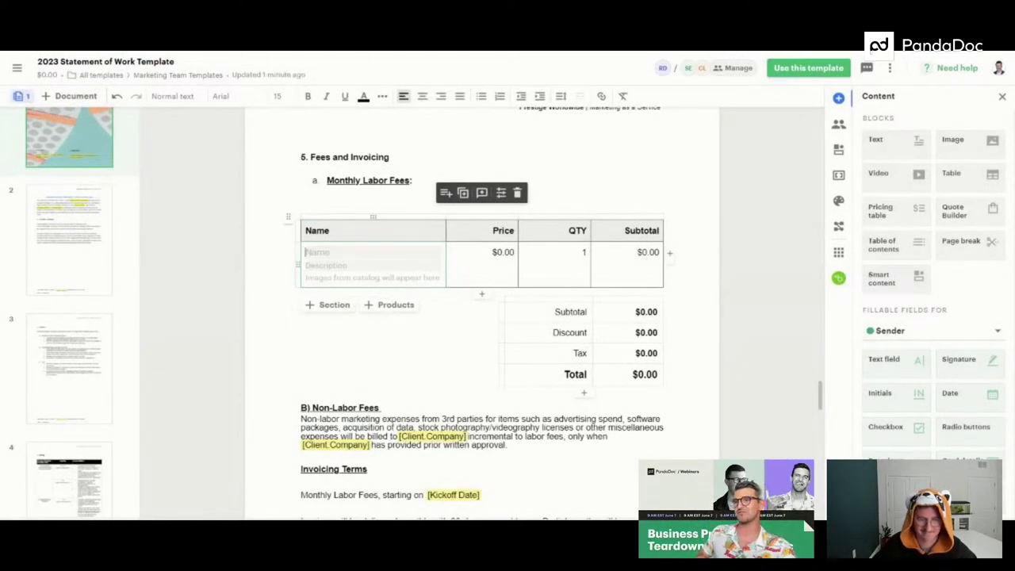
Name the pricing table's first item "Catalina Wine Mixer" and set its price to 10,000.
text(Catalina Wine Mic)
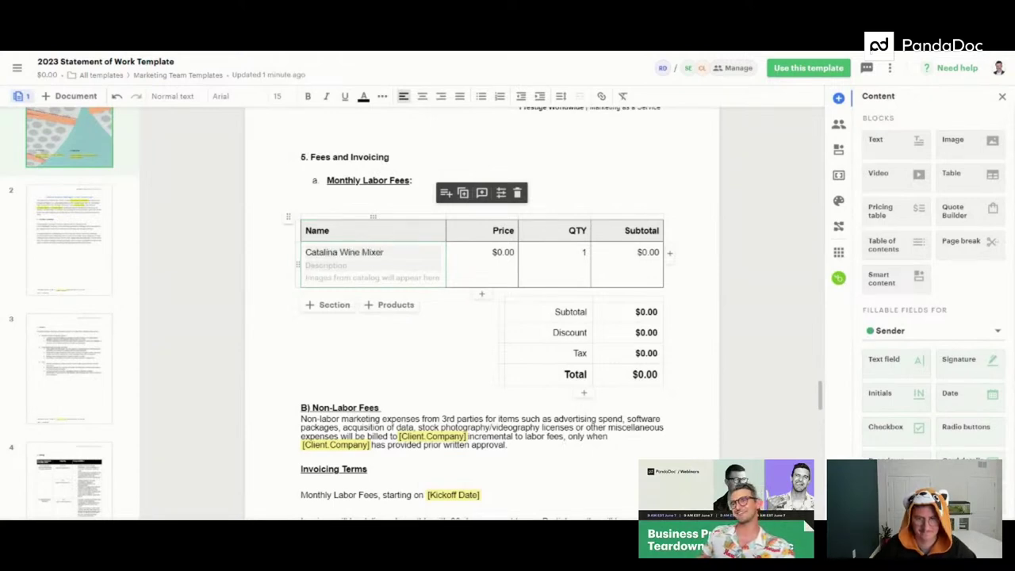
click(503, 252)
text(10,000)
click(579, 179)
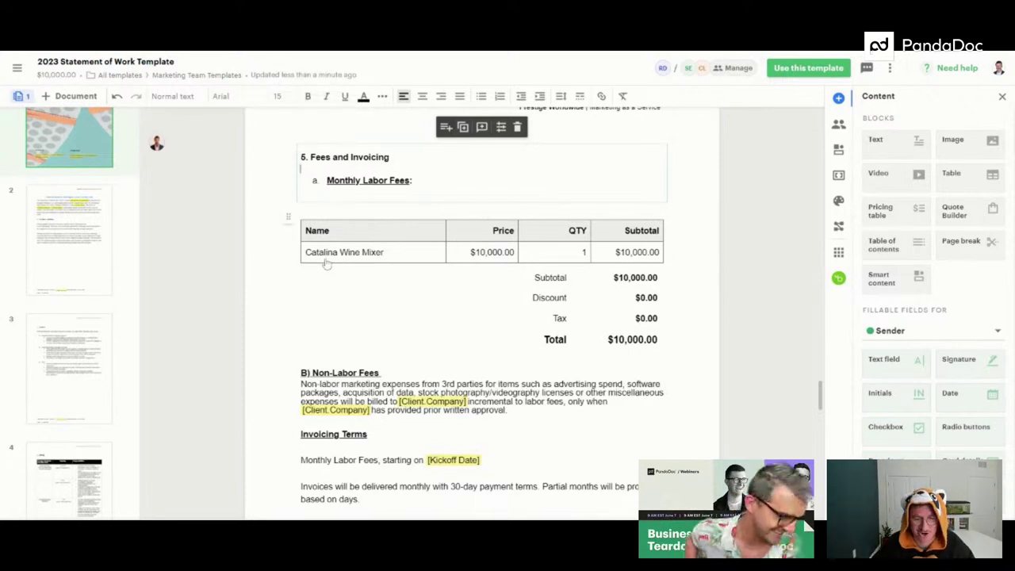
click(421, 257)
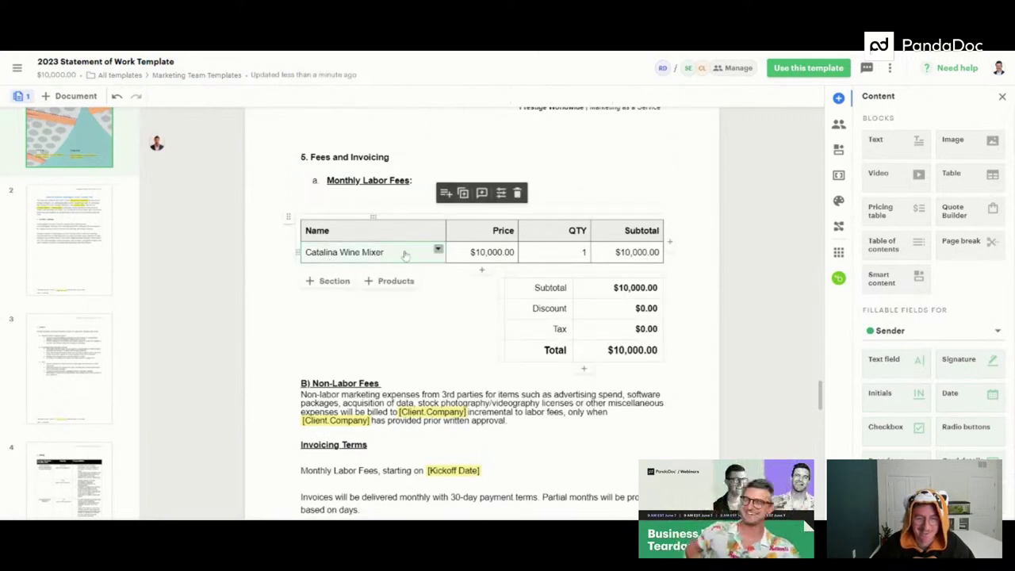
click(407, 256)
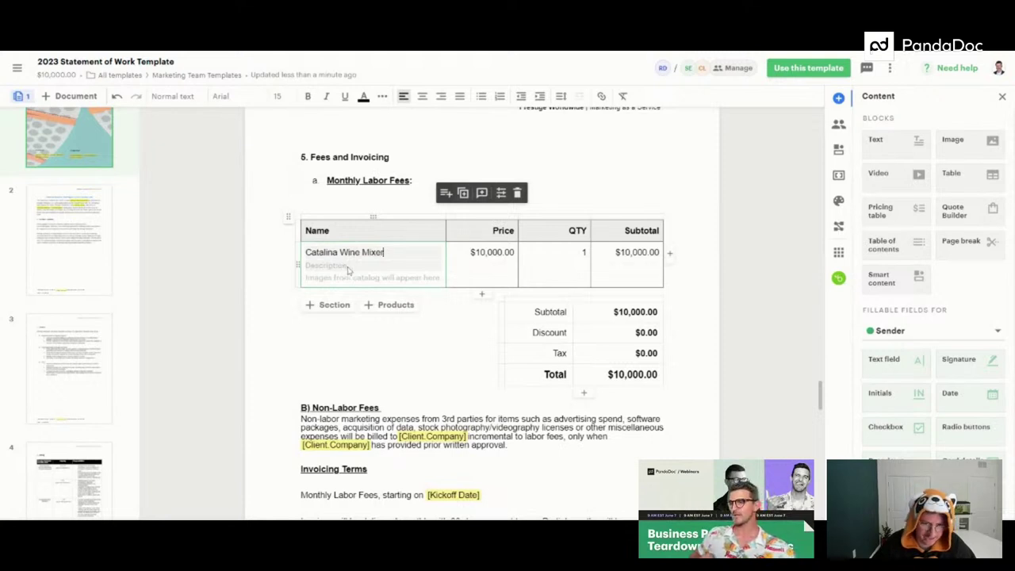
click(275, 266)
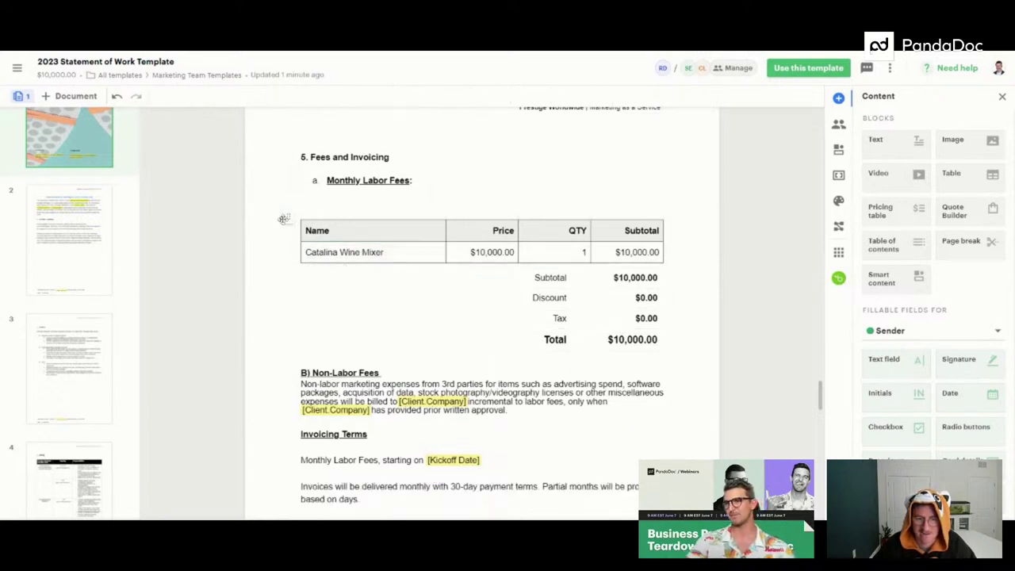
Insert a row below "Catalina Wine Mixer", enter the DJ's name as the item and set its price to 1000.
click(398, 258)
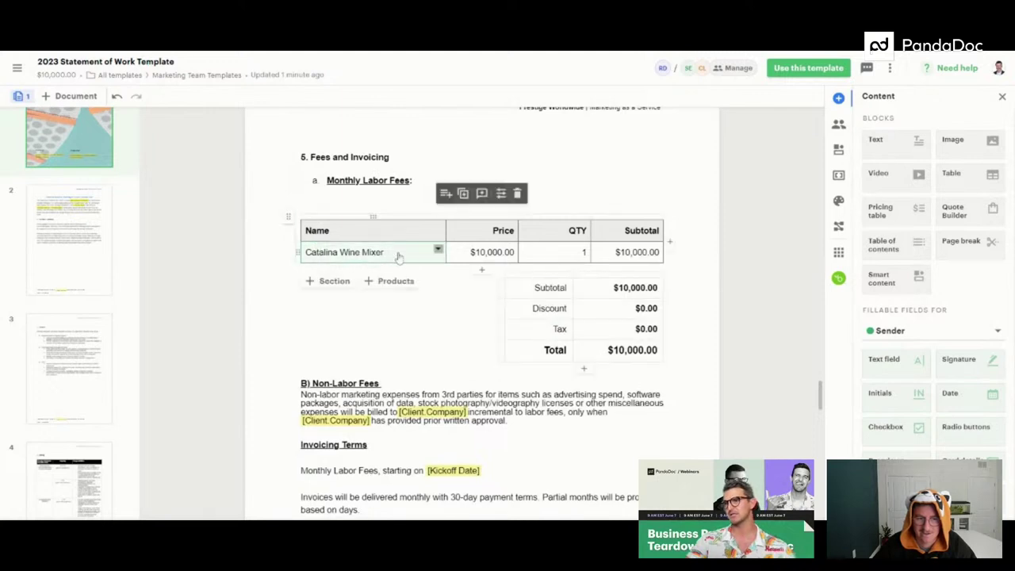
click(438, 251)
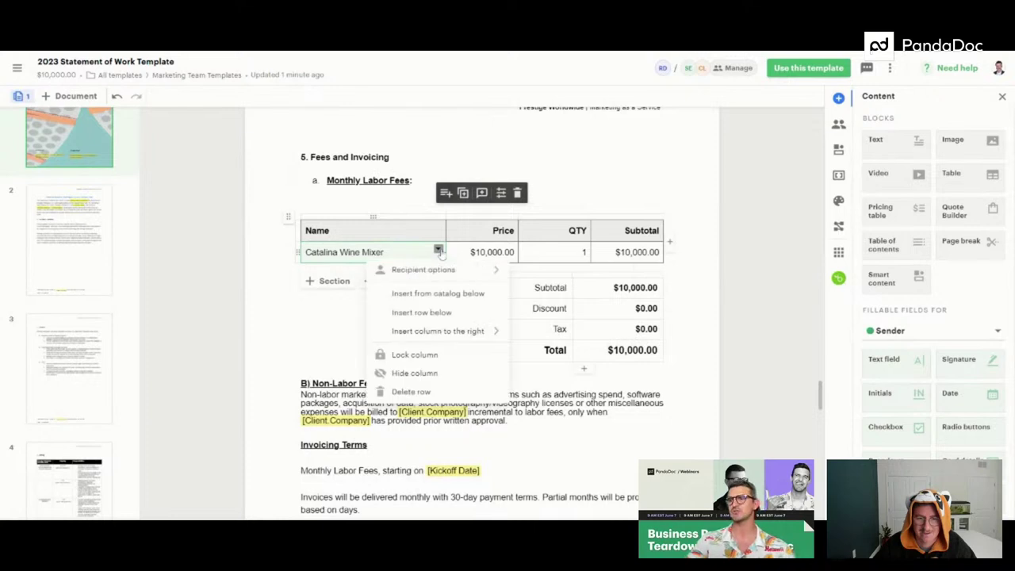
click(434, 312)
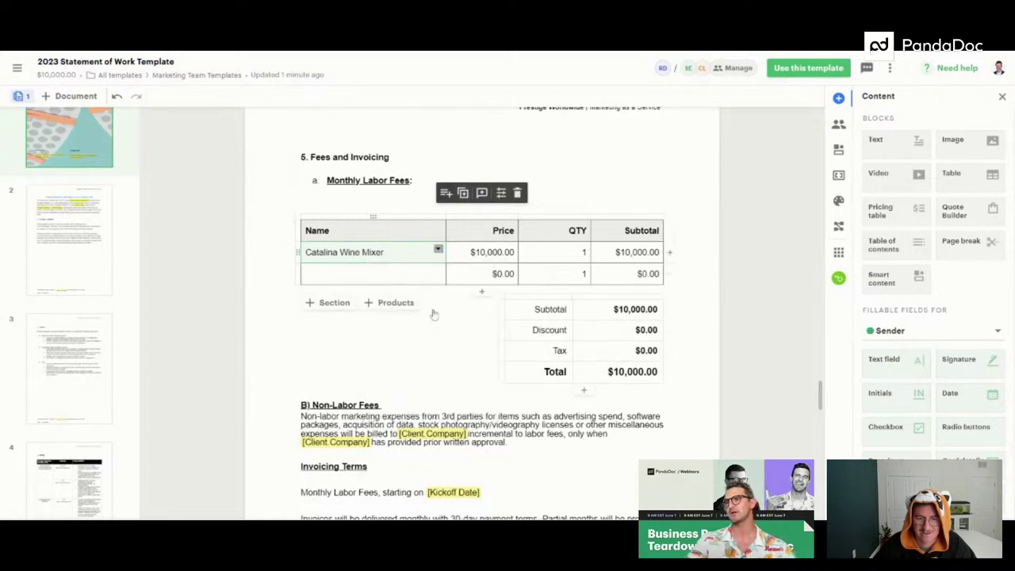
click(351, 275)
text(D)
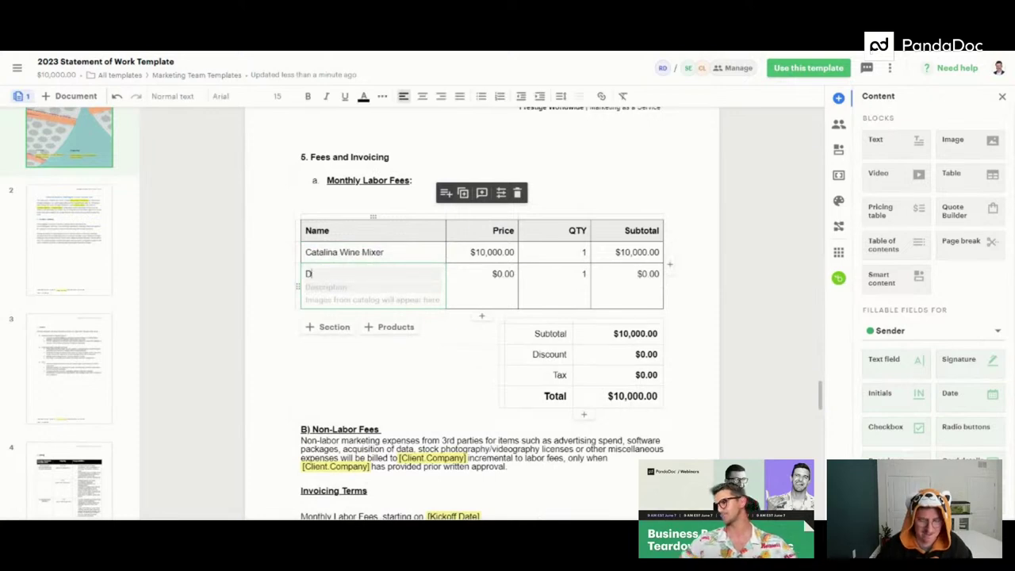
text(J Brennnan)
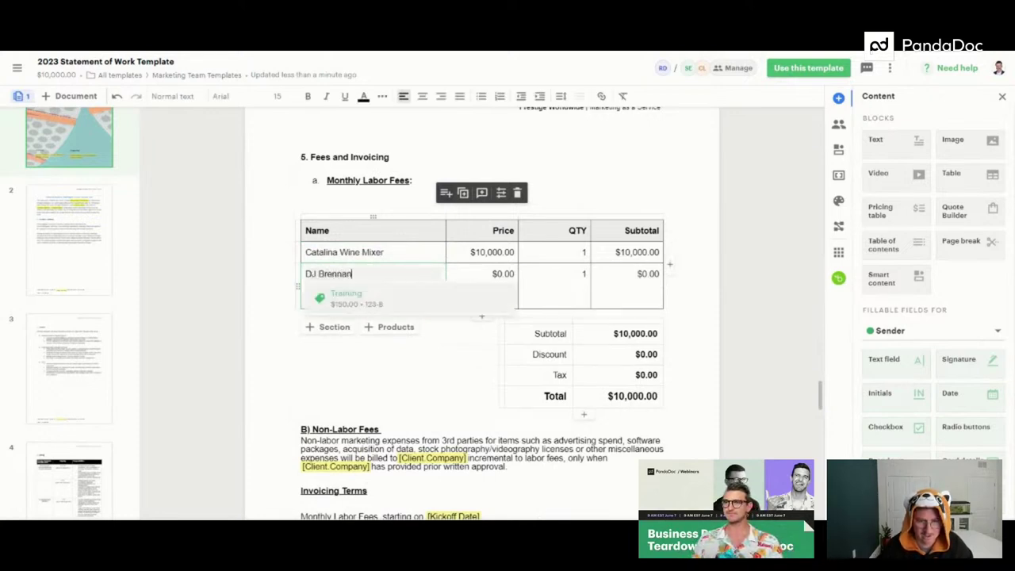
click(523, 291)
click(510, 271)
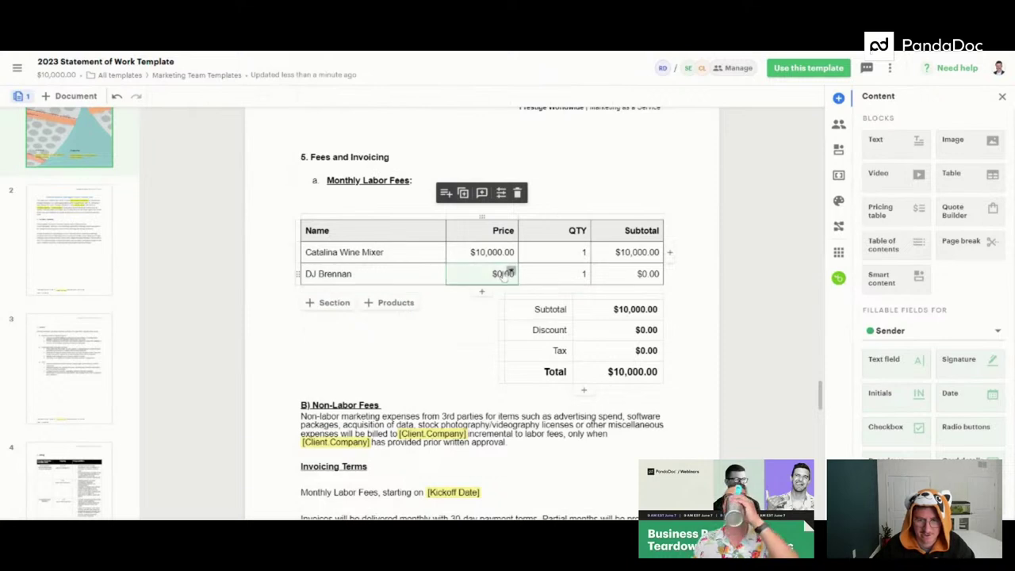
text(1,000)
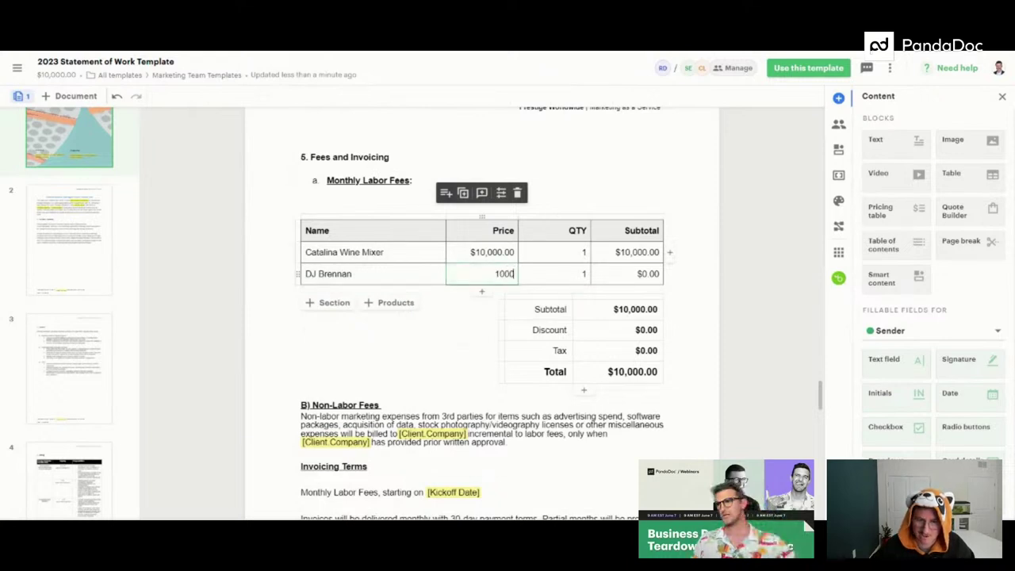
Make the DJ row in the pricing table an optional item and enable quantity editing for its recipient.
click(456, 356)
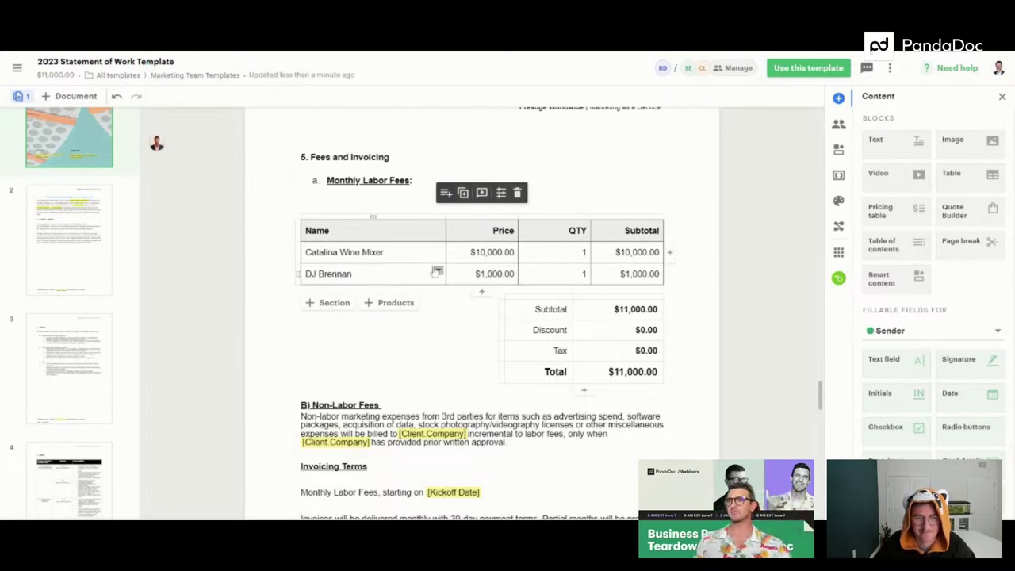
click(438, 271)
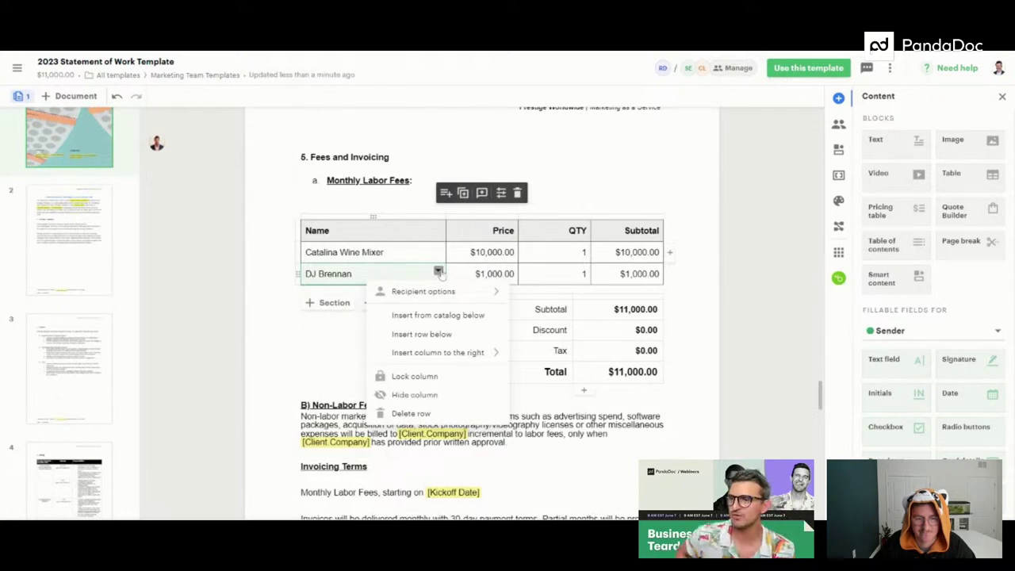
mouse_move(476, 291)
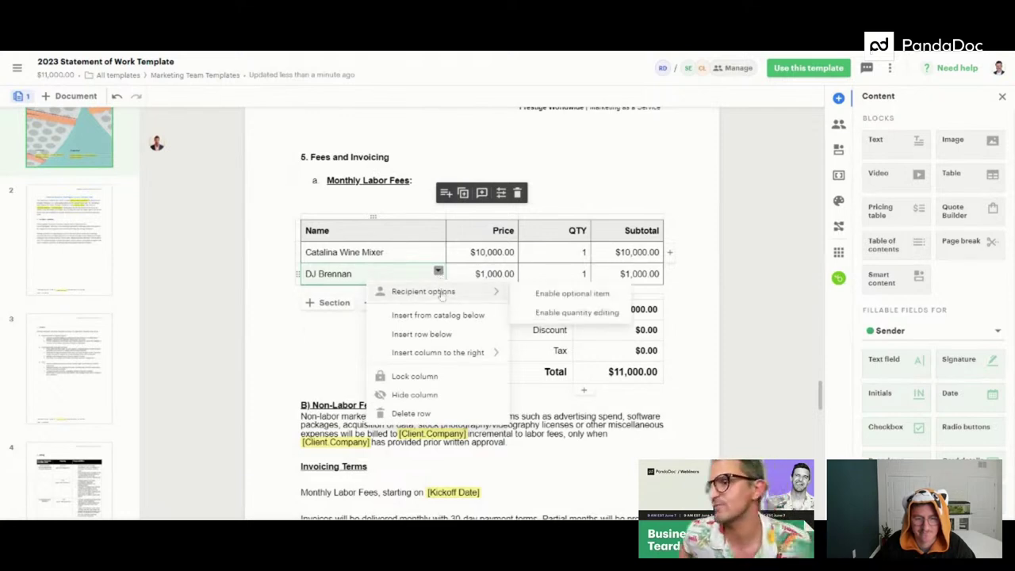
click(546, 298)
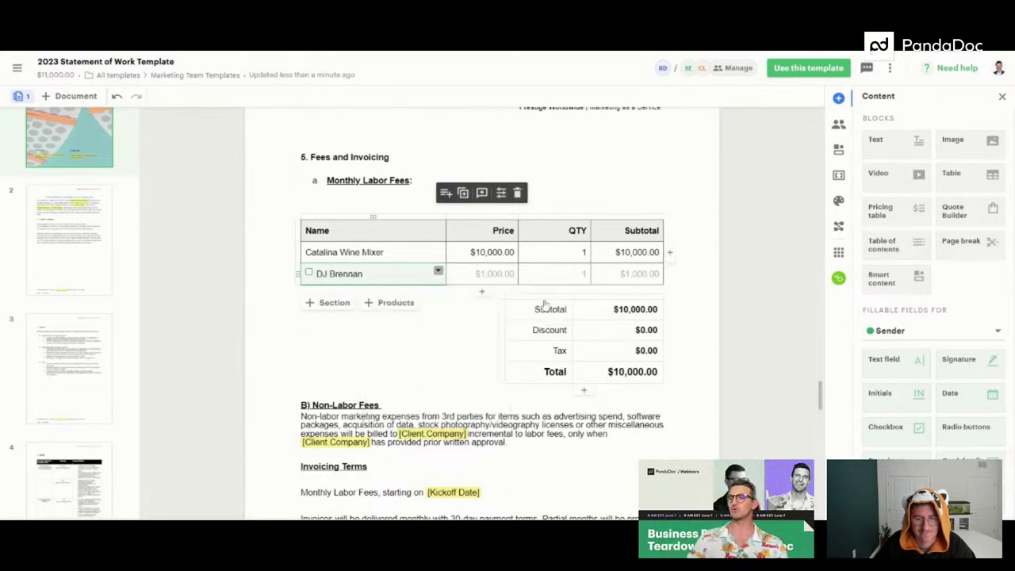
click(438, 272)
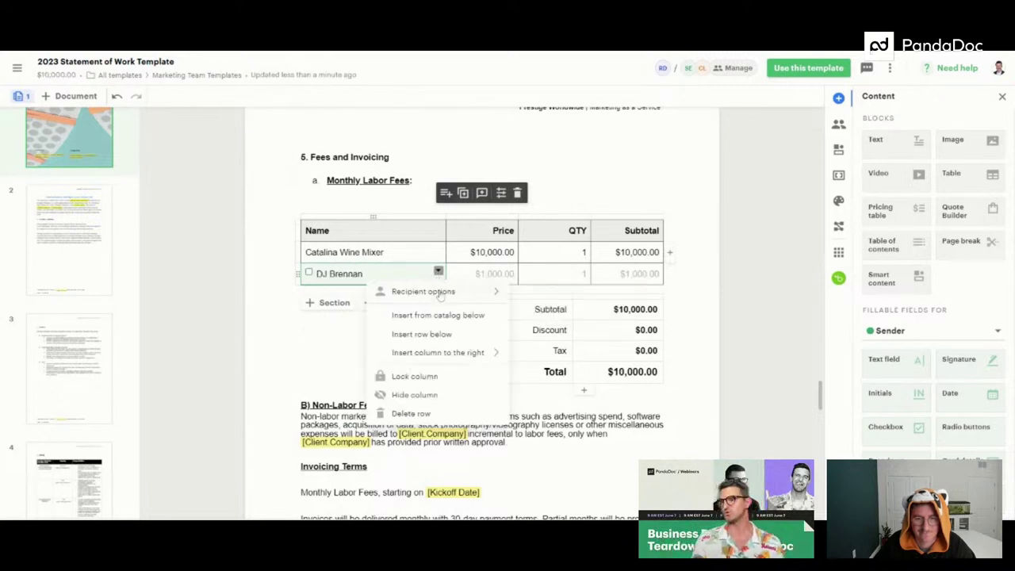
click(529, 312)
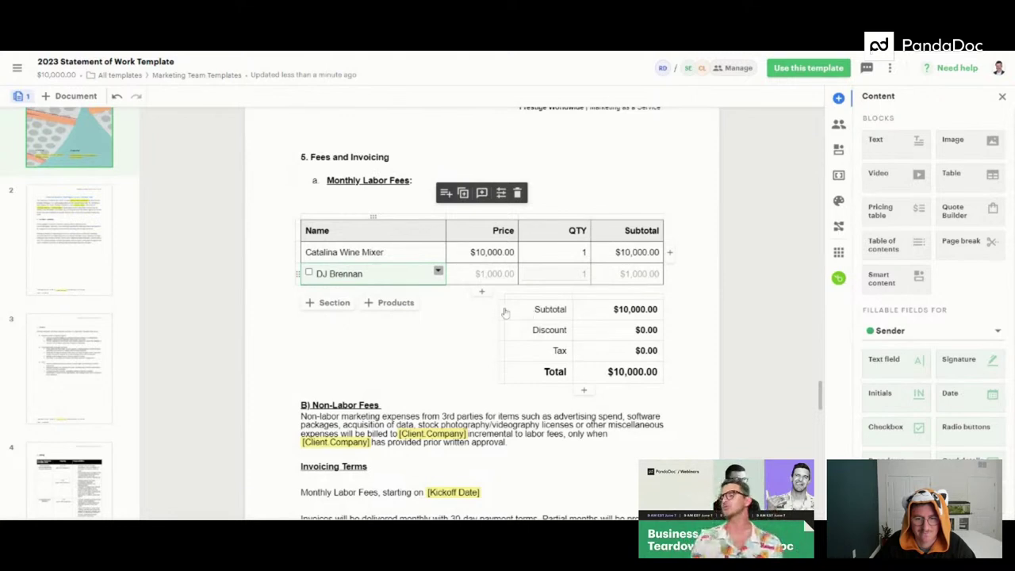
Include the optional DJ item in the pricing table and set its quantity to 2.
click(310, 273)
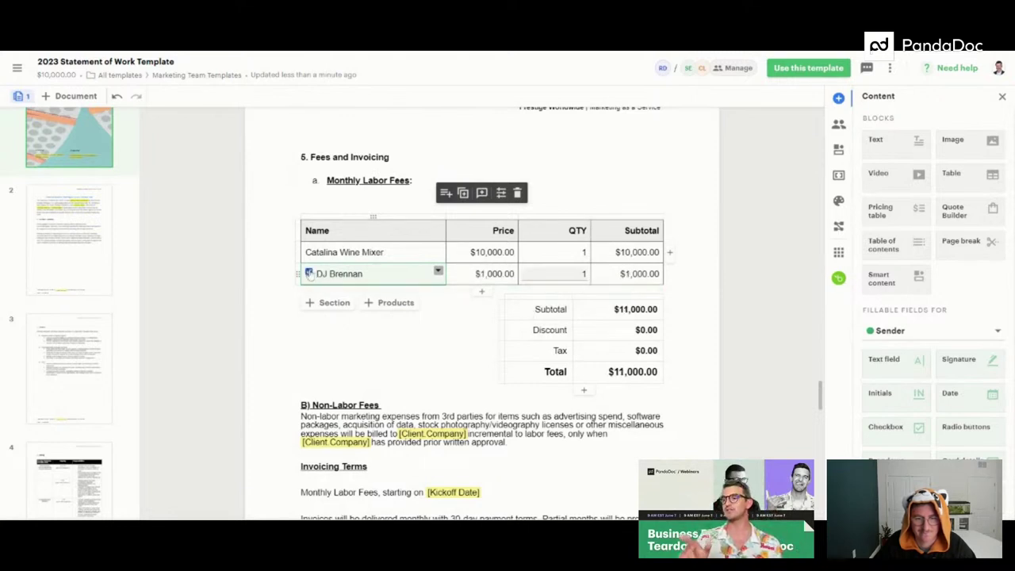
click(568, 279)
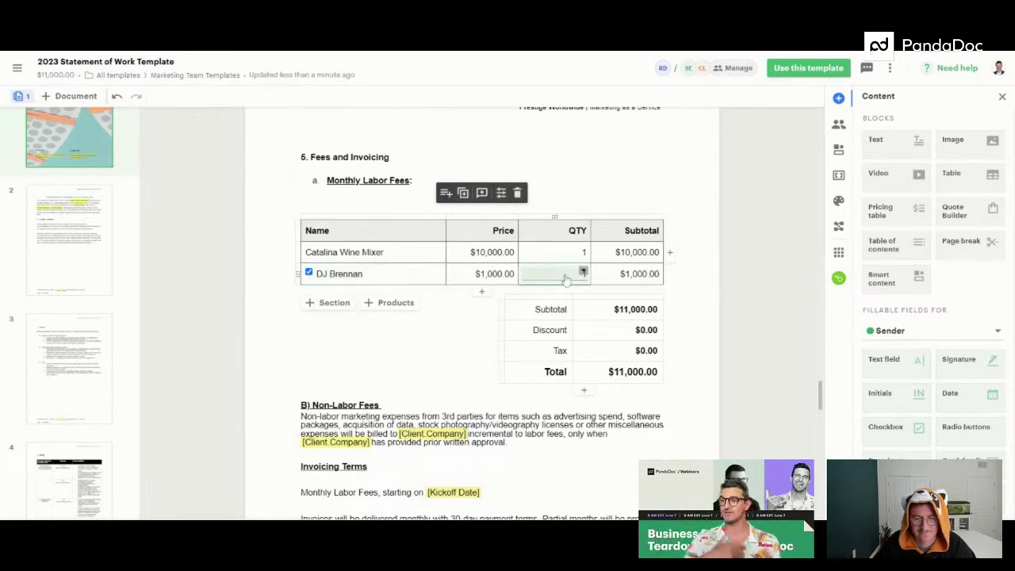
double_click(584, 273)
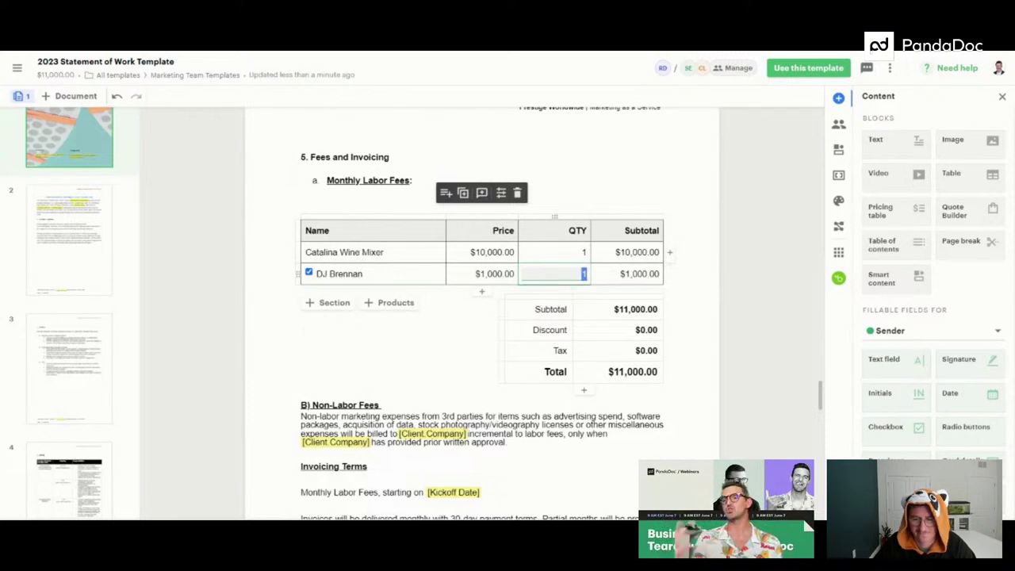
text(2)
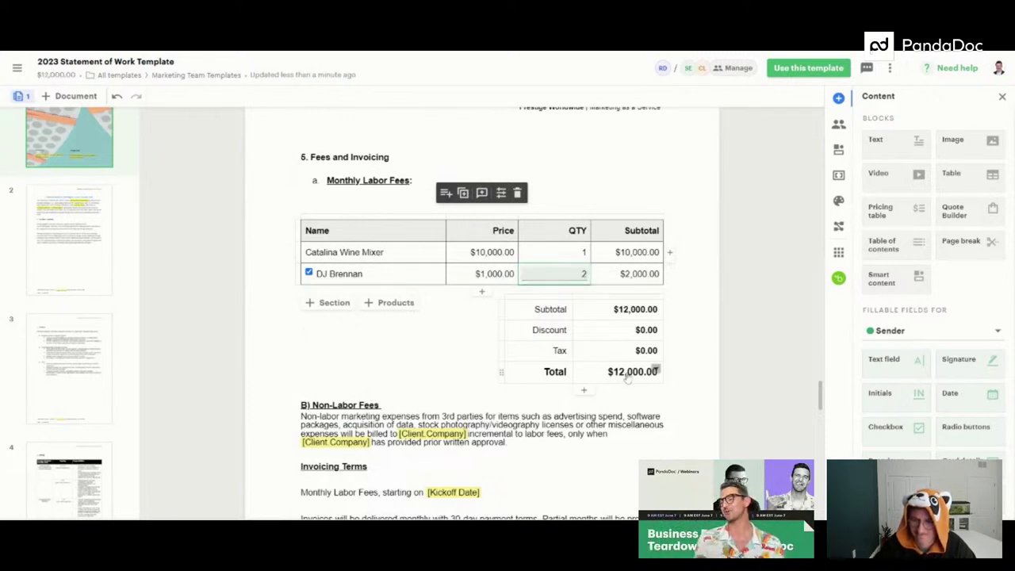
Set the pricing table's tax to 7 percent.
click(646, 354)
click(645, 354)
click(598, 352)
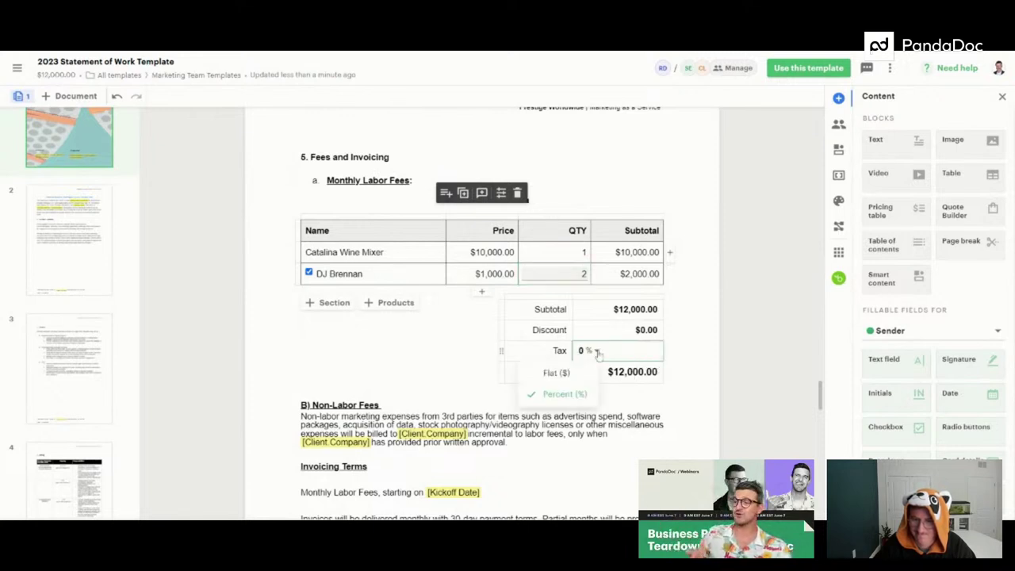
click(566, 395)
text(7)
key(Return)
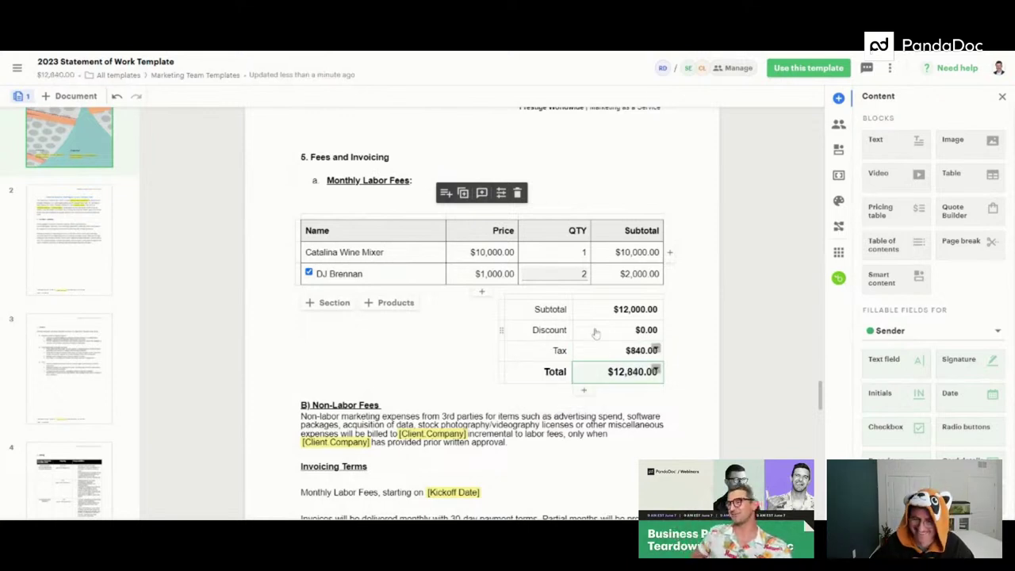
Set the pricing table's discount to 5 percent.
click(642, 331)
click(595, 331)
click(562, 378)
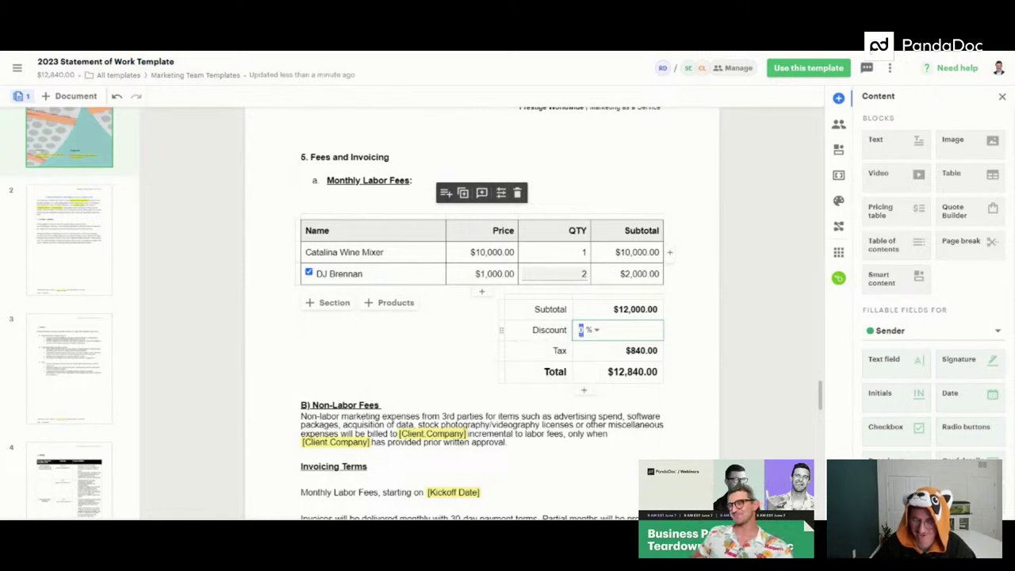
text(5)
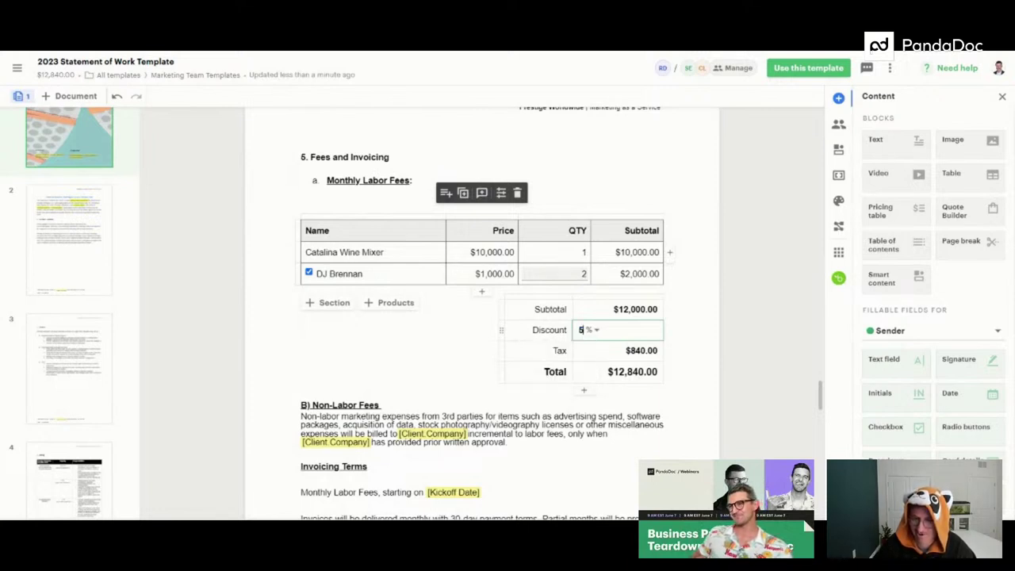
click(694, 361)
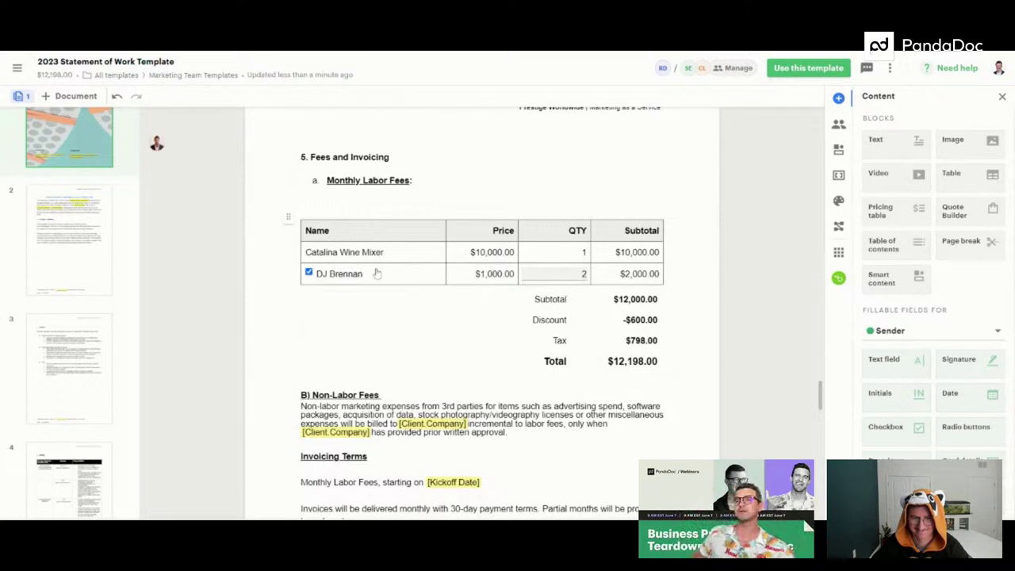
Add a conditional smart content block below the pricing table and browse the variables that can activate its rule.
scroll(352, 264, down, 3)
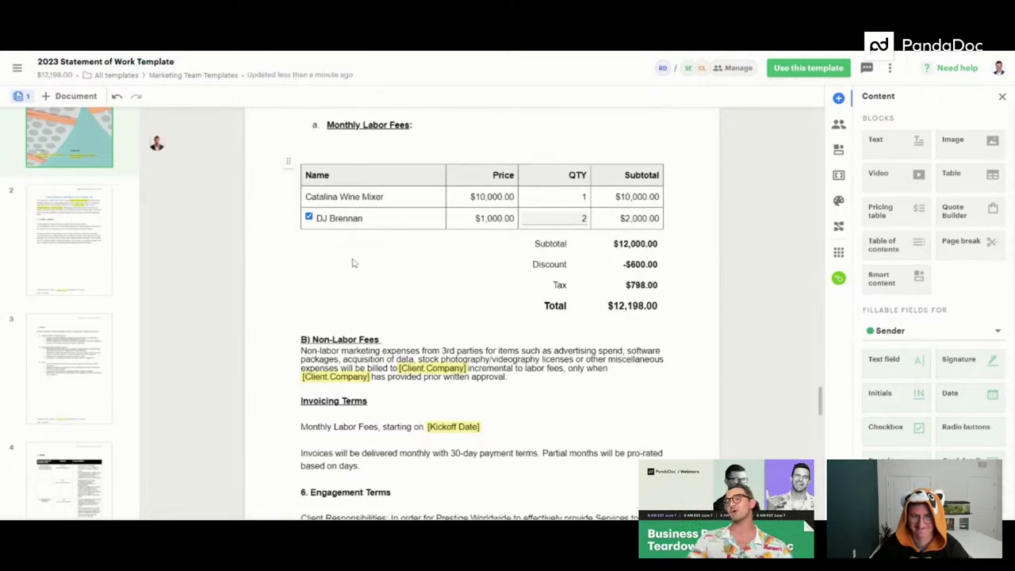
scroll(352, 263, up, 3)
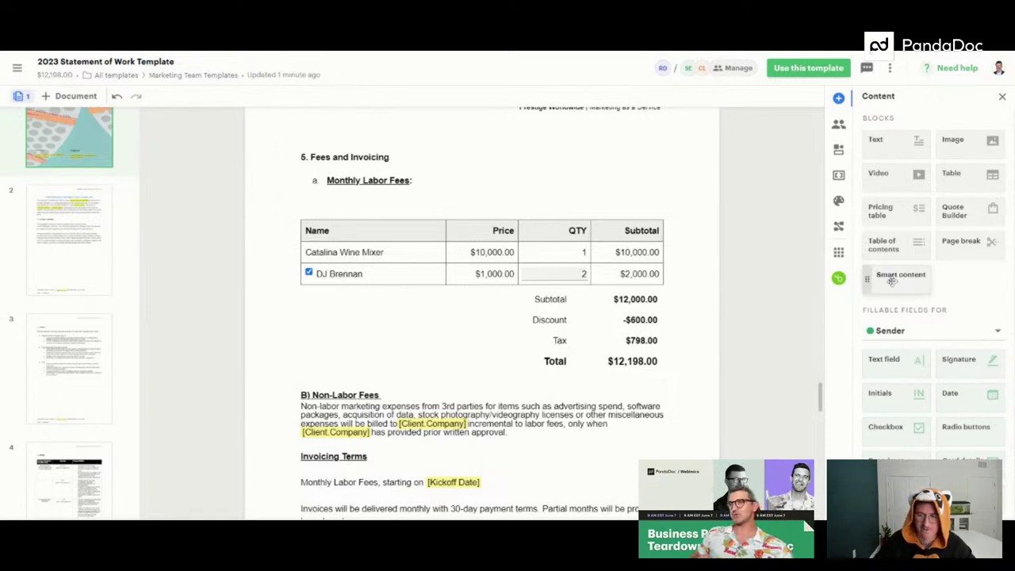
drag(896, 275, 406, 380)
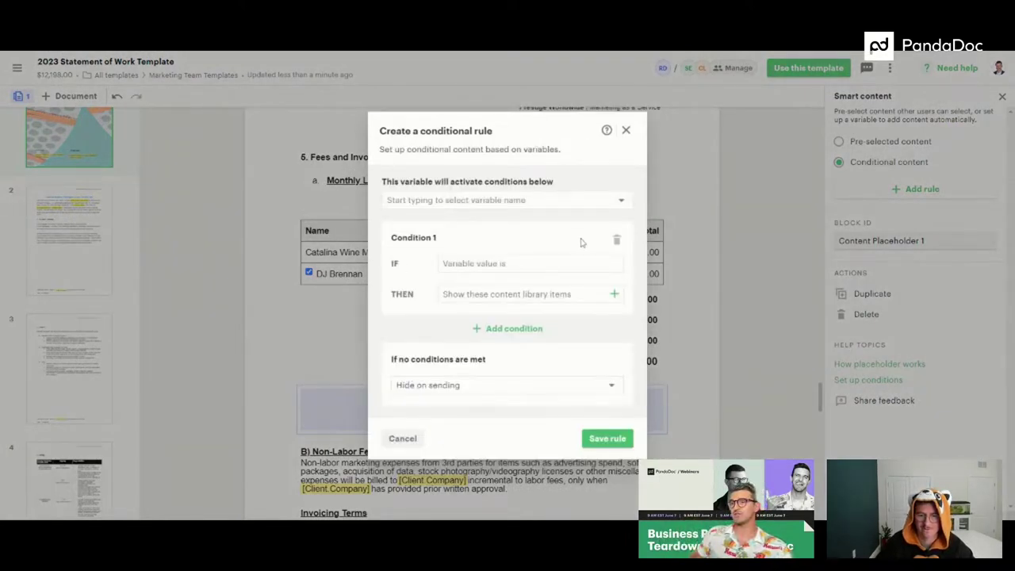
click(507, 200)
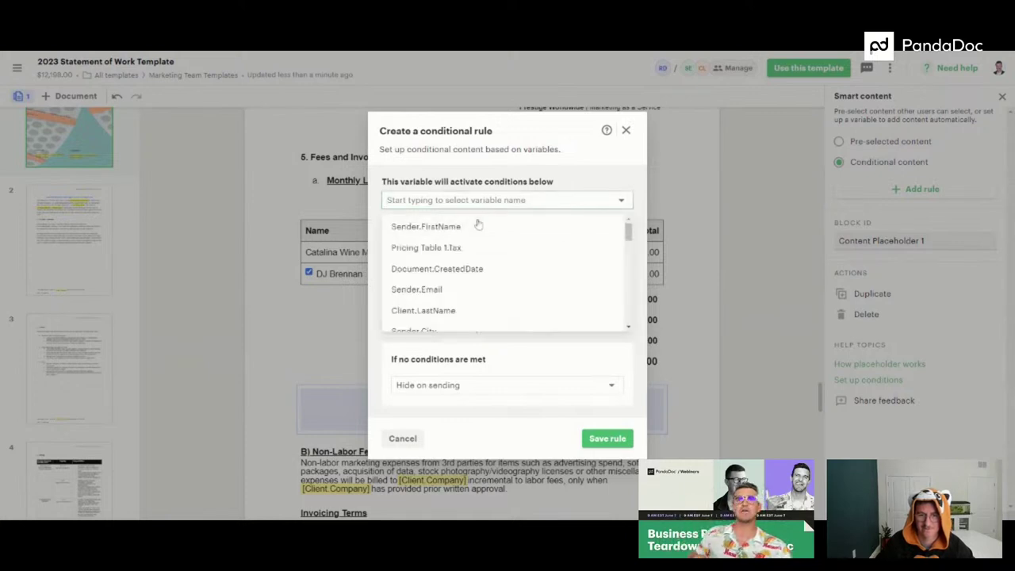
scroll(449, 286, down, 3)
scroll(447, 283, up, 2)
scroll(446, 283, up, 2)
scroll(436, 310, down, 2)
scroll(434, 315, down, 4)
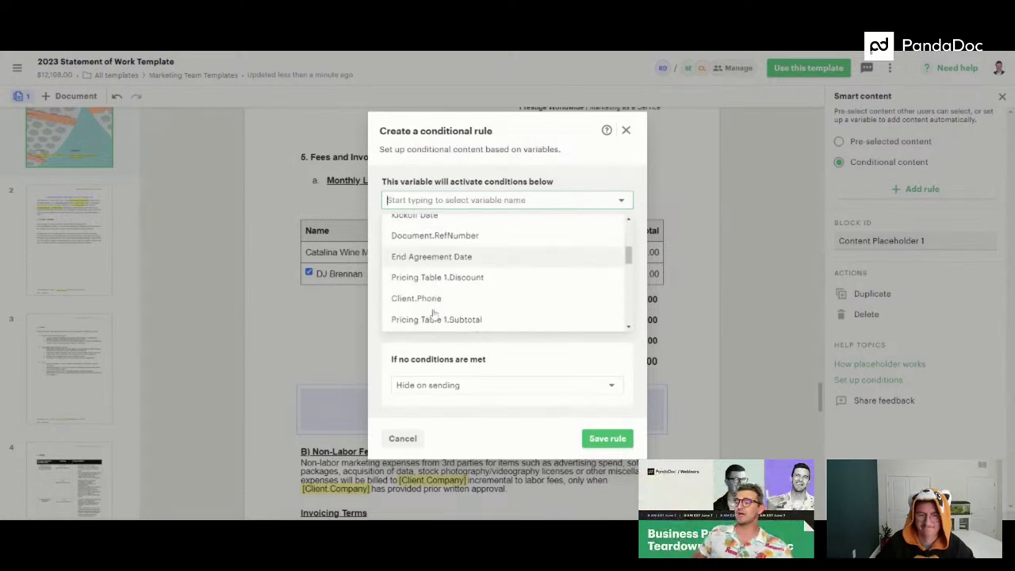
scroll(435, 315, down, 3)
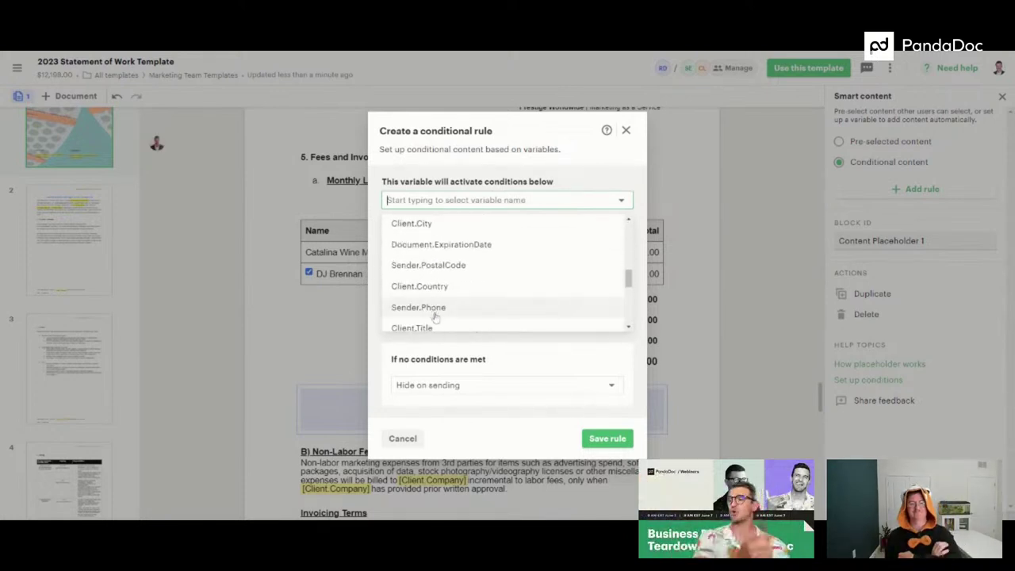
click(594, 159)
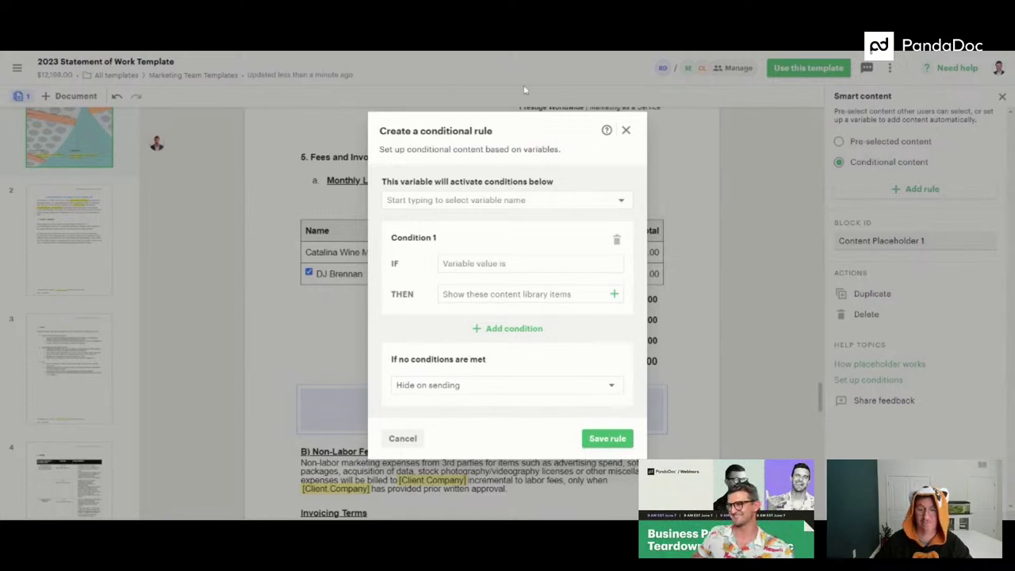
Close the conditional rule and feedback form without saving, and remove the smart content block below the pricing table.
click(626, 130)
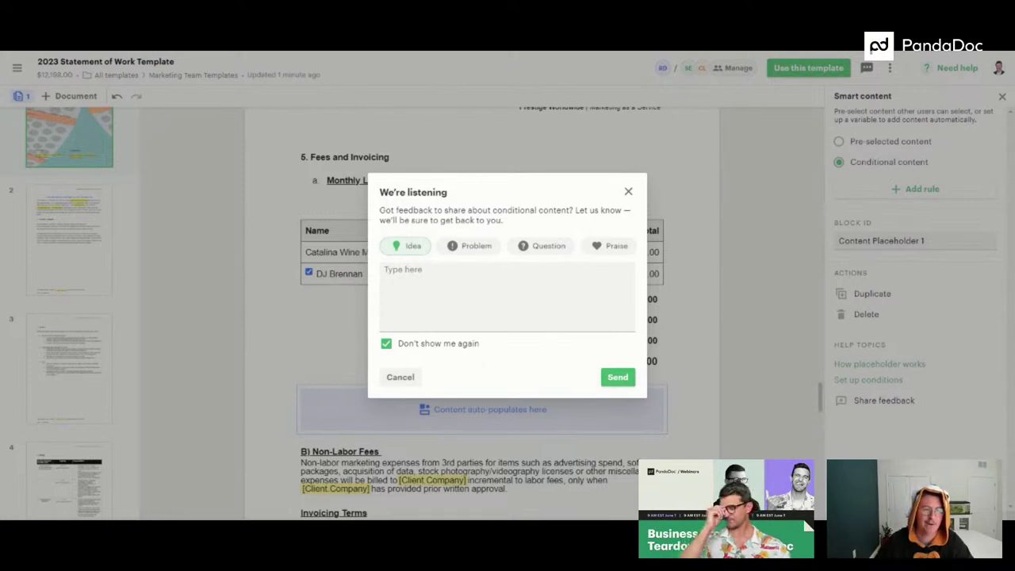
click(629, 192)
click(527, 367)
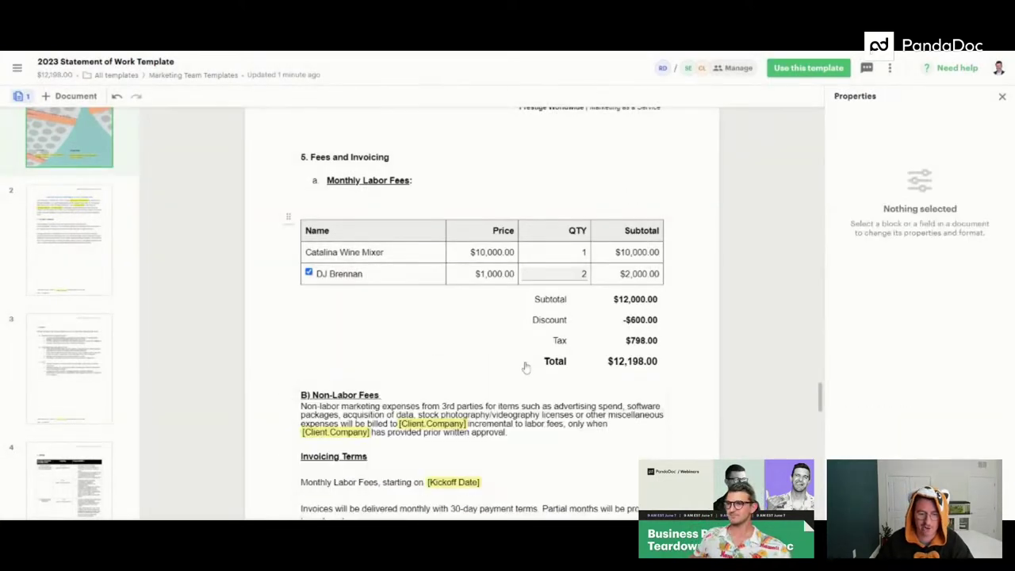
Review the Fees and Invoicing section and the Timeline and Term section for content and variables.
scroll(525, 367, down, 2)
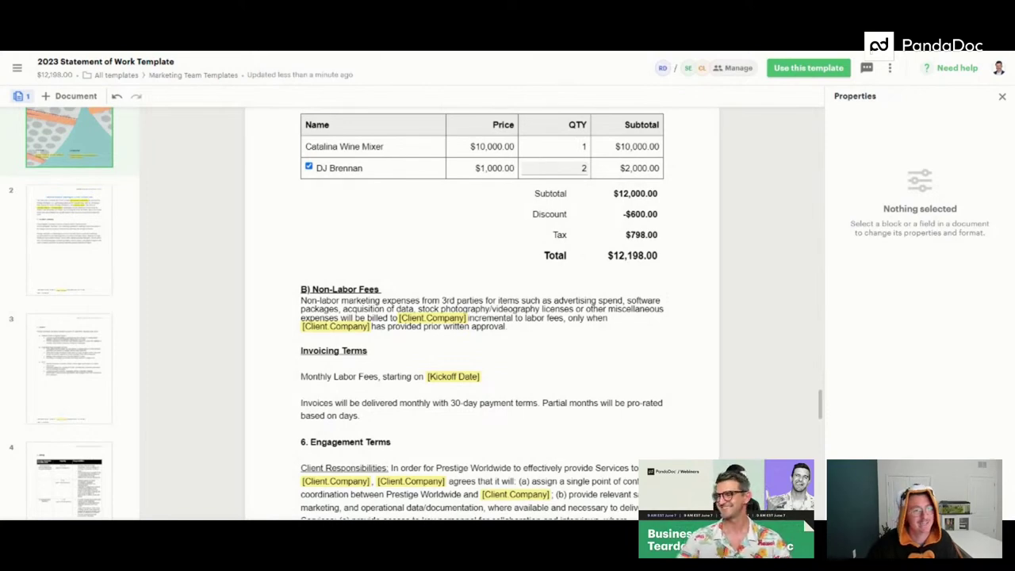
scroll(444, 353, down, 2)
scroll(542, 410, up, 3)
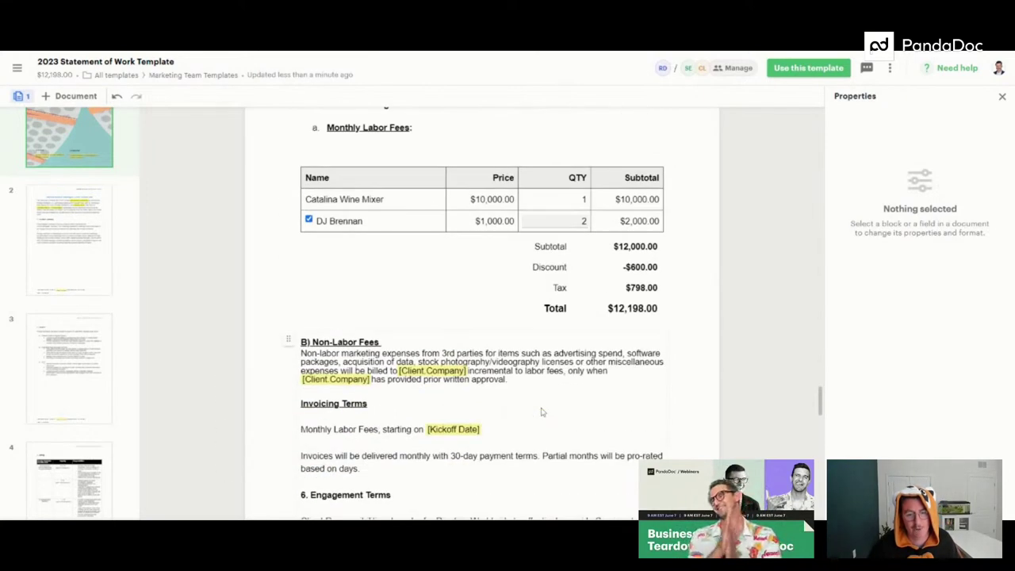
scroll(542, 412, up, 3)
scroll(542, 415, up, 5)
scroll(542, 418, up, 5)
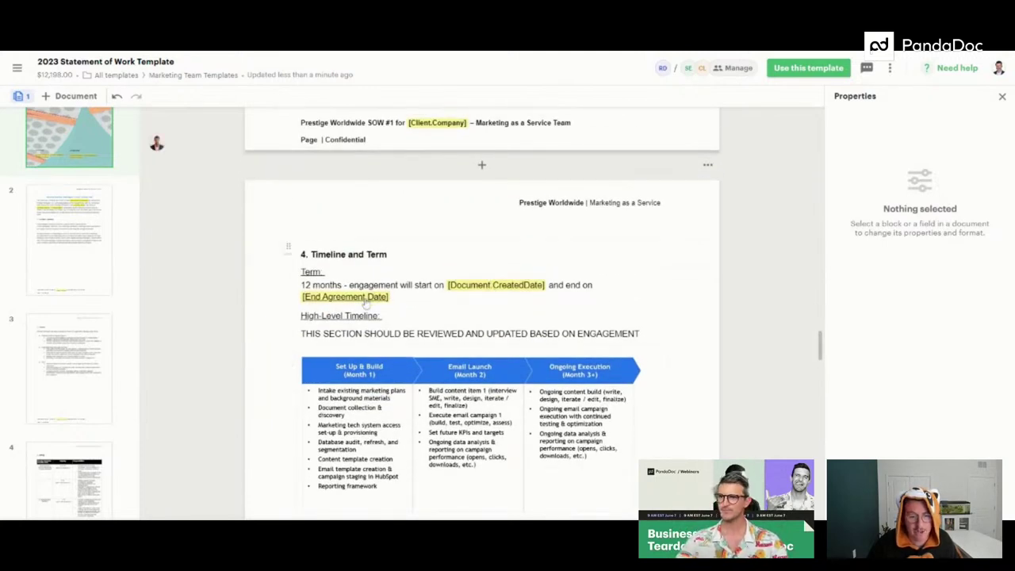
scroll(365, 302, up, 1)
scroll(367, 304, down, 8)
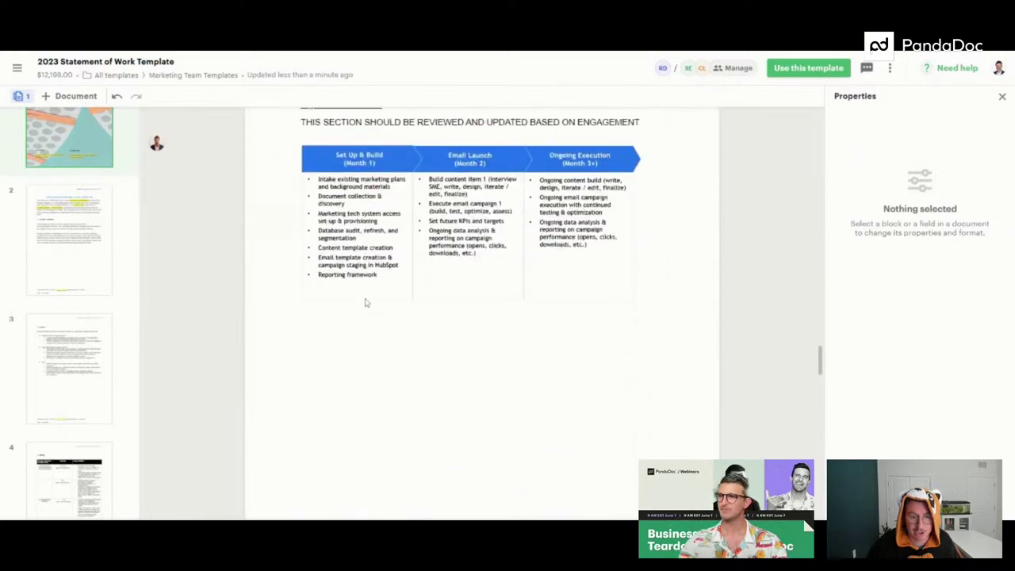
scroll(370, 303, down, 2)
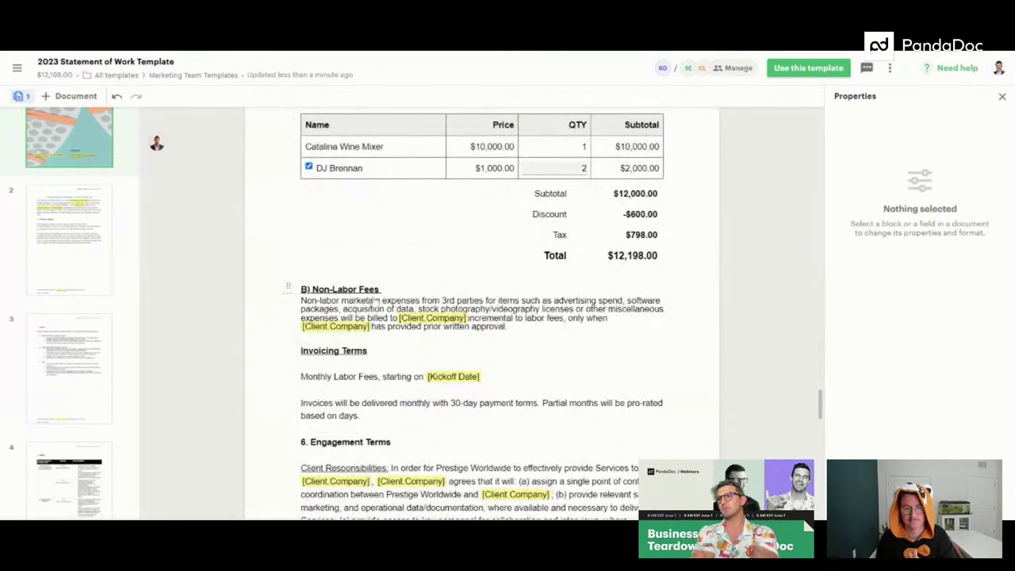
Open the variables list and select the first Company Name placeholder in the Statement of Work's opening paragraph.
click(1002, 99)
click(838, 175)
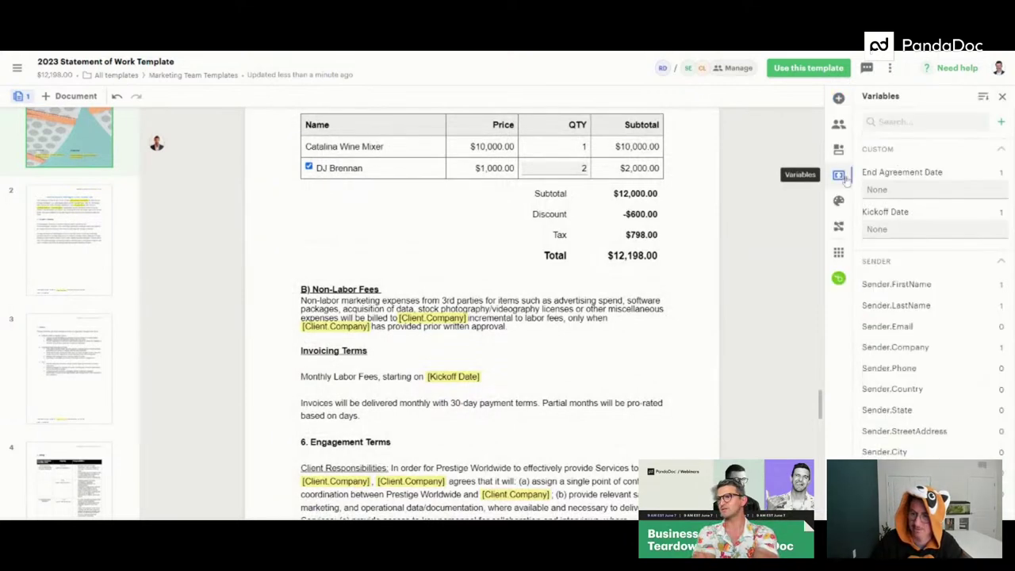
scroll(550, 252, up, 10)
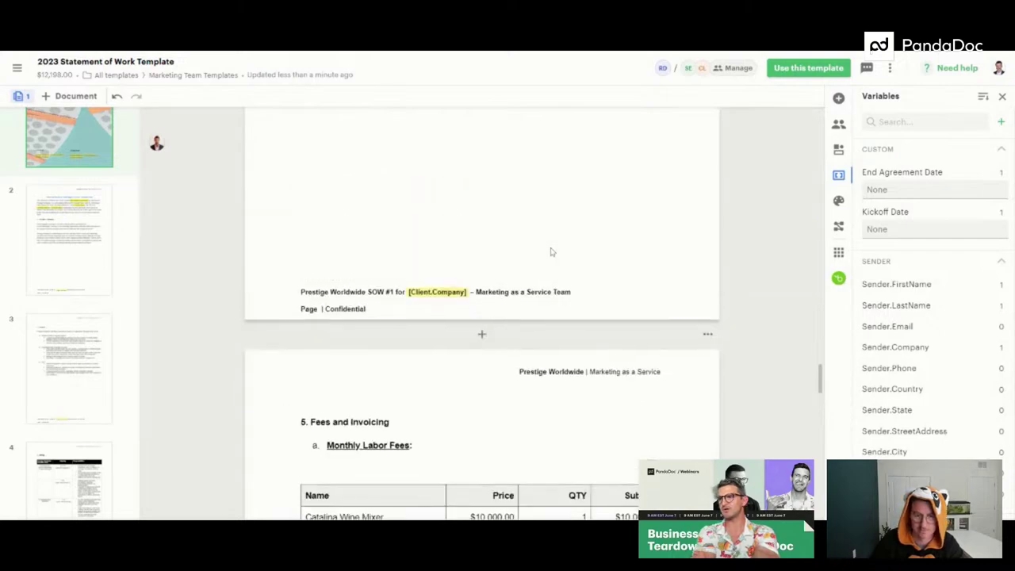
scroll(555, 253, up, 15)
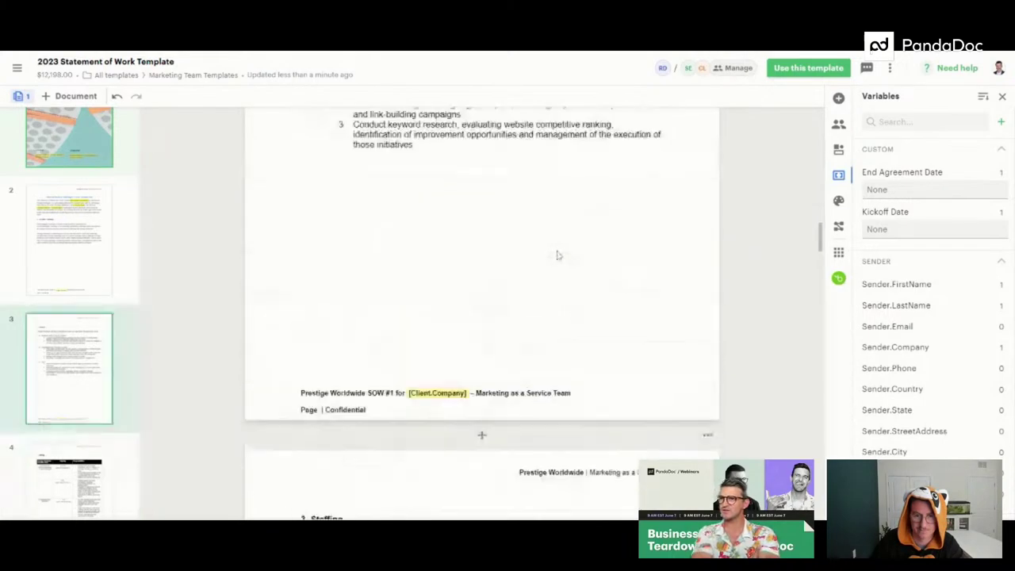
scroll(558, 258, up, 5)
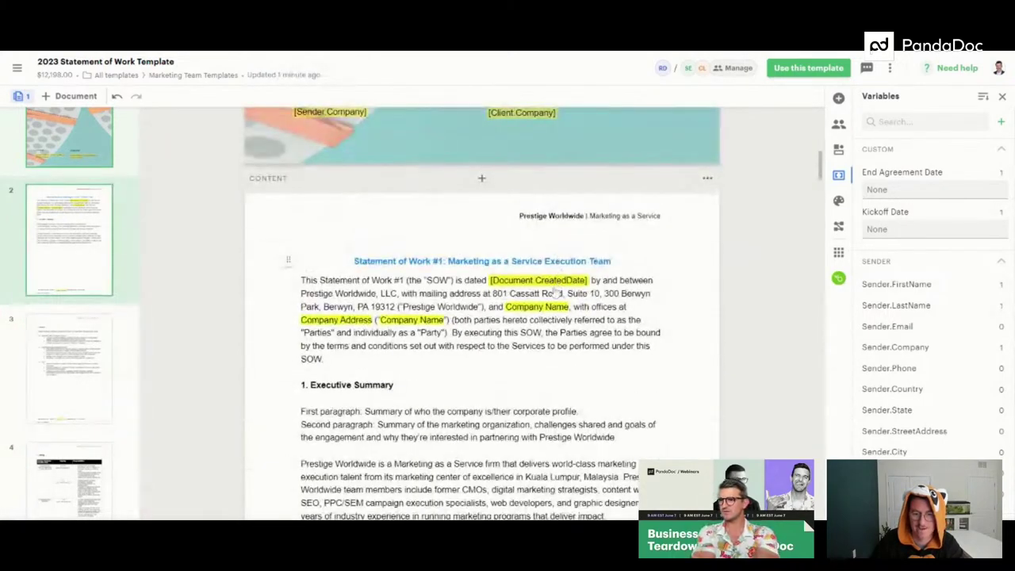
click(551, 308)
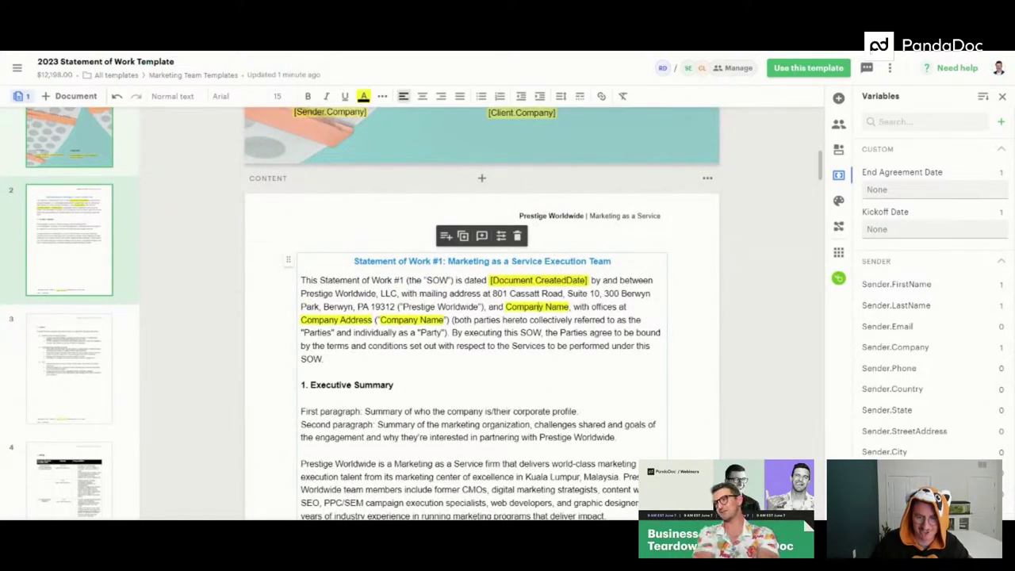
click(542, 306)
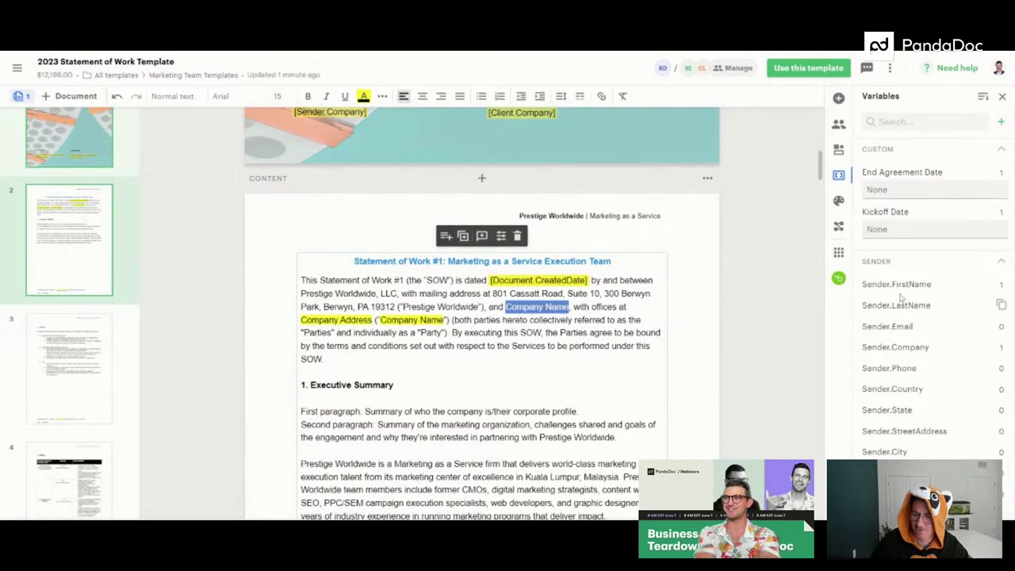
click(838, 99)
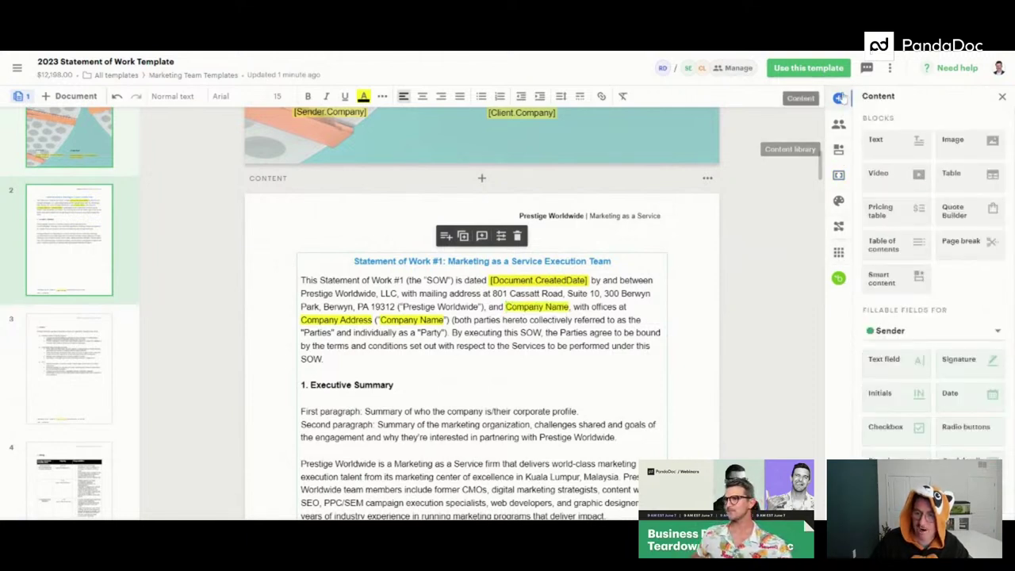
click(839, 151)
click(839, 176)
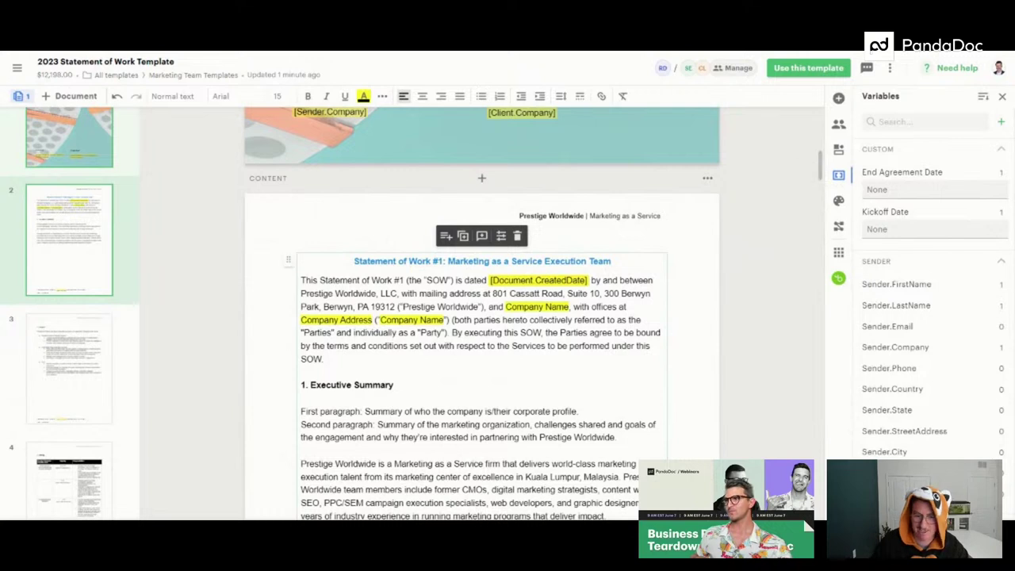
Replace the first Company Name placeholder in the opening paragraph with the Client.Company variable.
drag(505, 306, 570, 307)
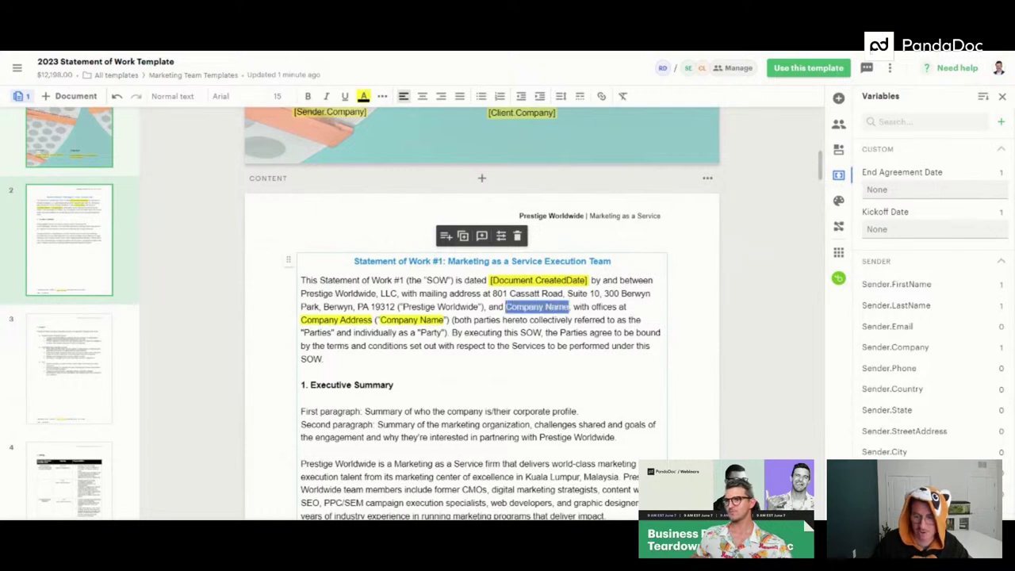
scroll(927, 349, down, 2)
scroll(927, 342, down, 2)
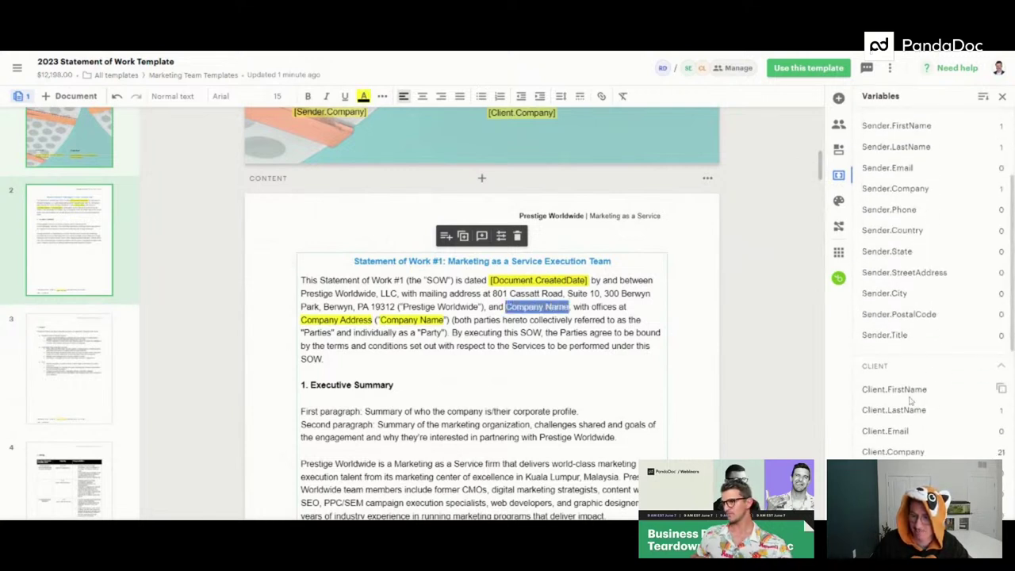
click(1001, 451)
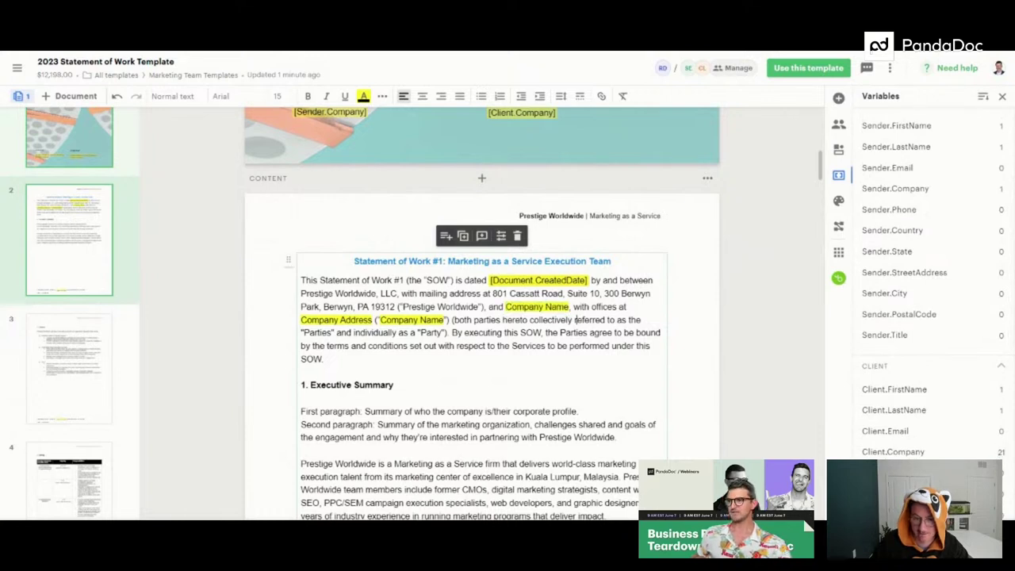
key(shift+Left)
key(shift+Left)
key(shift+Left)
key(shift+Left)
key(shift+Left)
key(shift+Left)
key(shift+Left)
key(shift+Left)
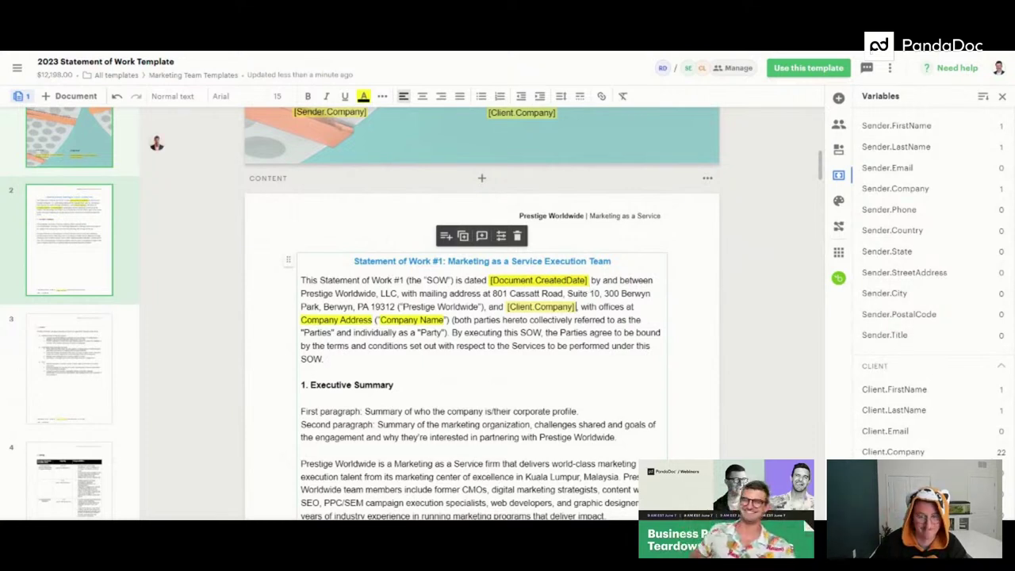
Try to change the highlight of the Document.CreatedDate variable in the opening paragraph.
double_click(539, 280)
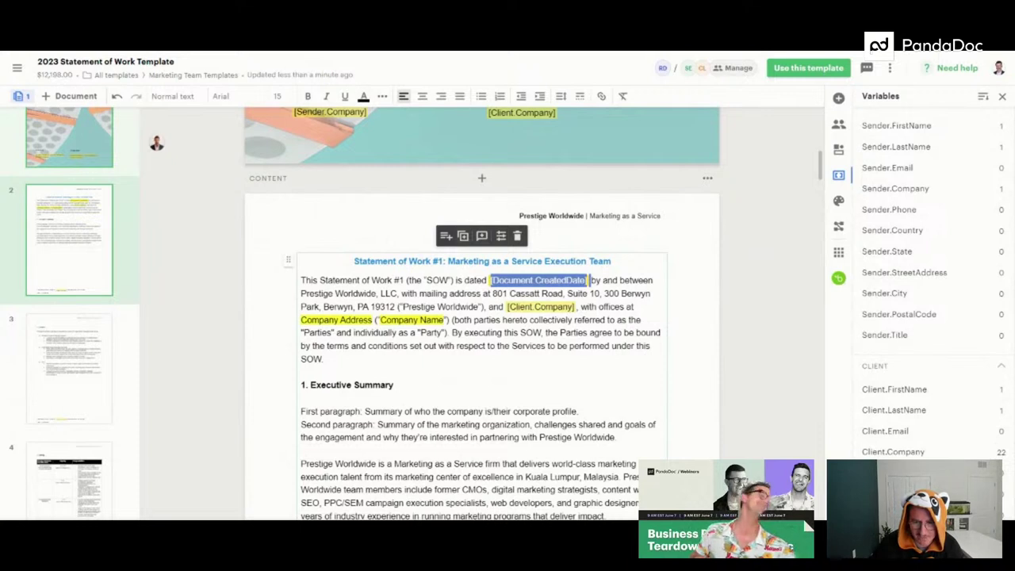
click(600, 280)
key(shift+Left)
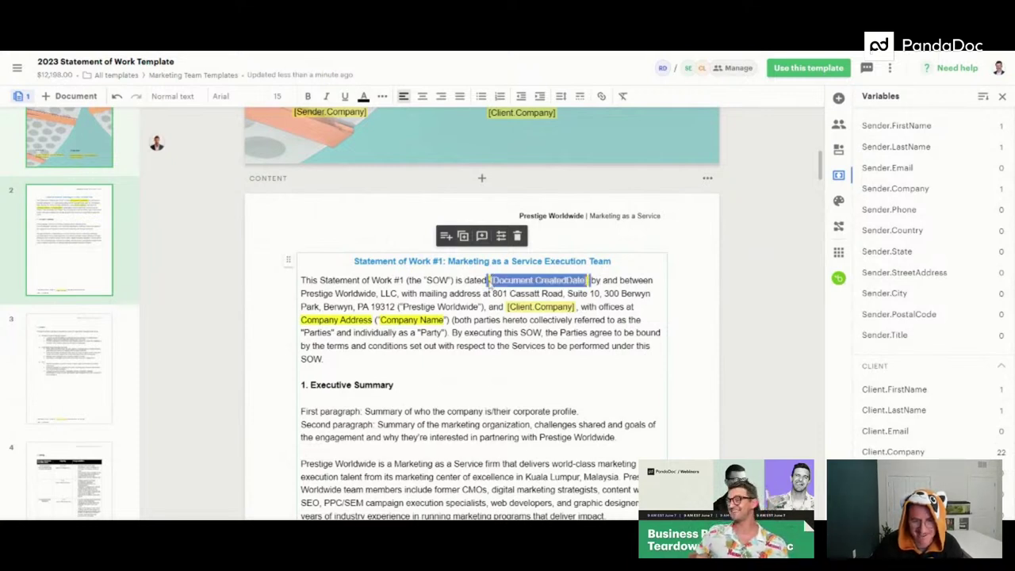
click(363, 101)
click(625, 346)
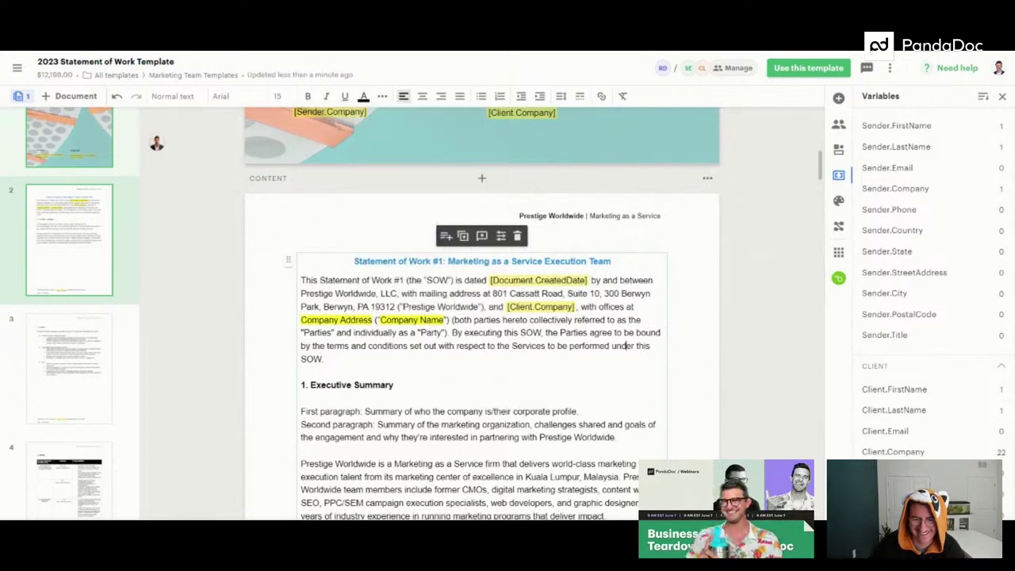
Replace the remaining Company Name placeholder with the Client.Company variable and the Company Address placeholder with Client.StreetAddress followed by Client.City.
drag(446, 320, 380, 319)
key(ctrl+v)
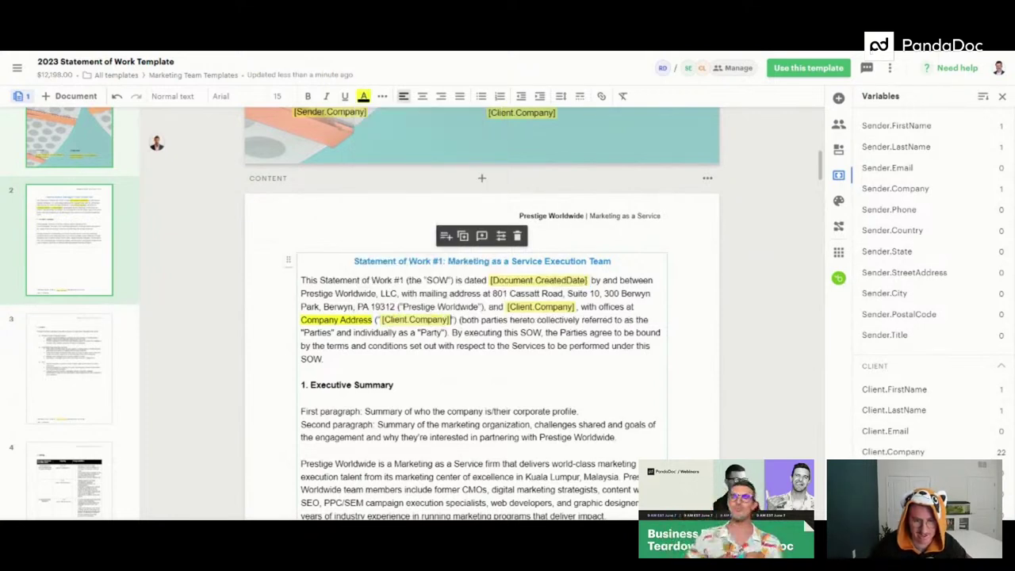
scroll(913, 336, down, 5)
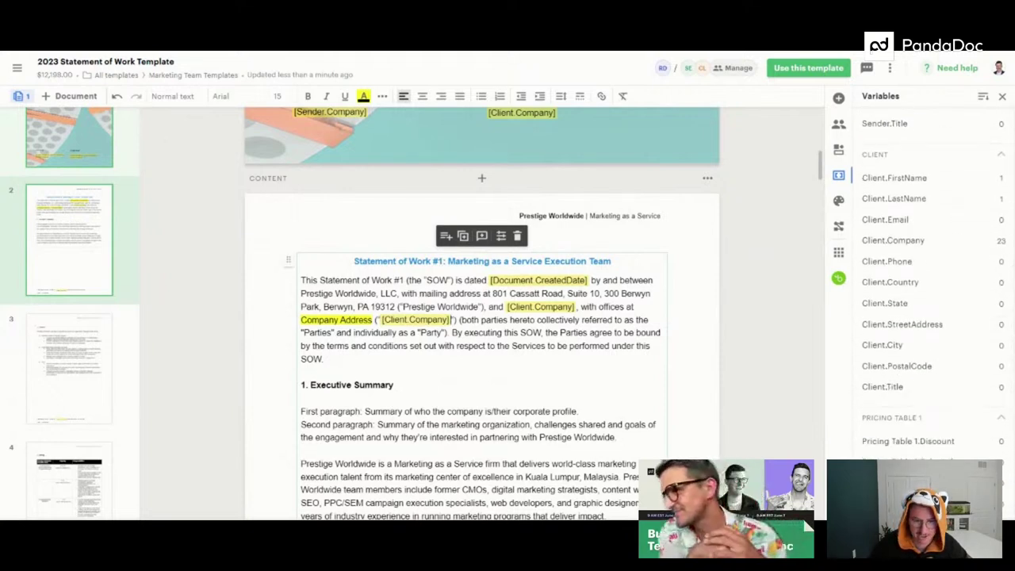
drag(373, 320, 301, 319)
key(ctrl+v)
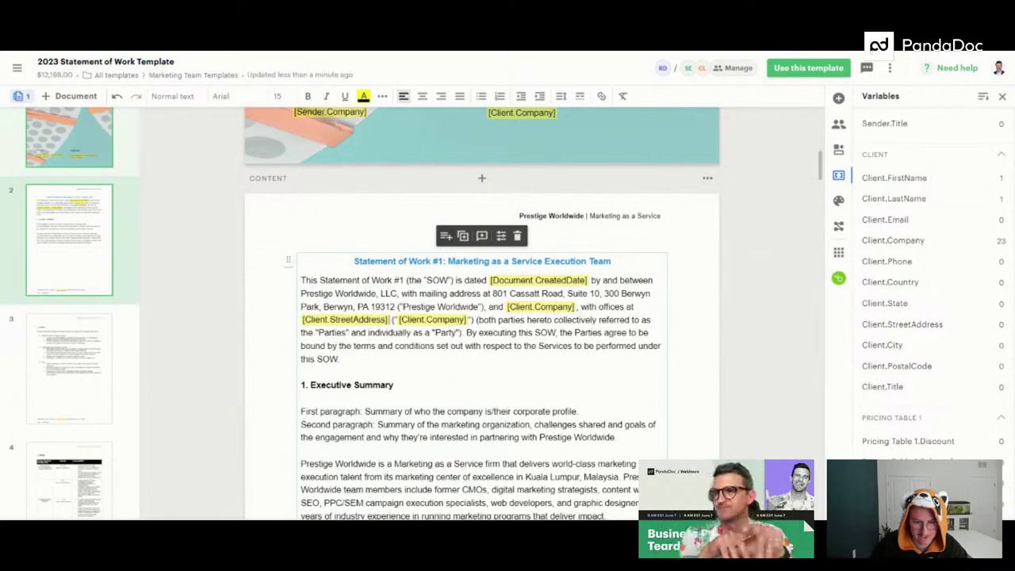
scroll(961, 444, down, 1)
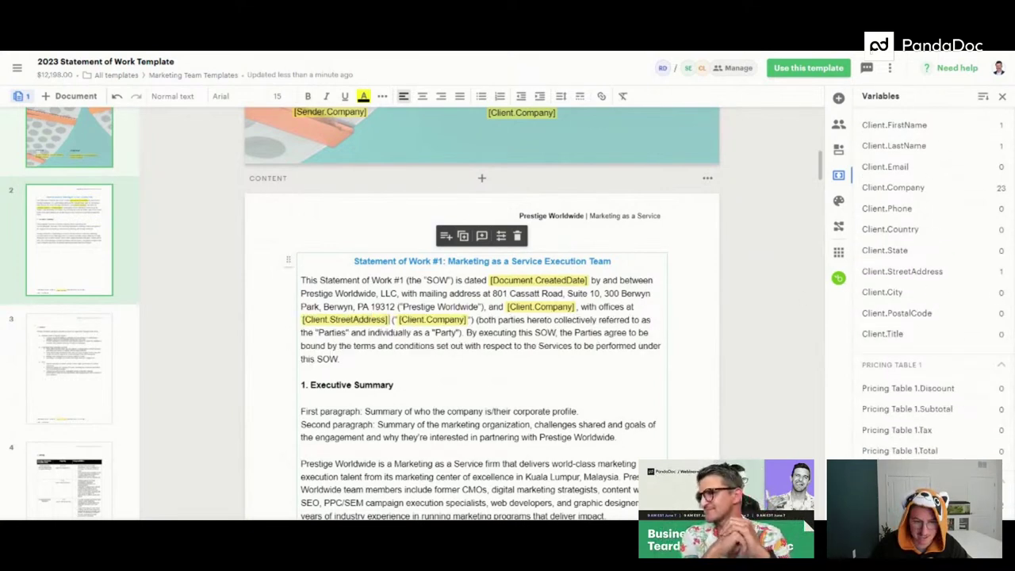
key(ctrl+v)
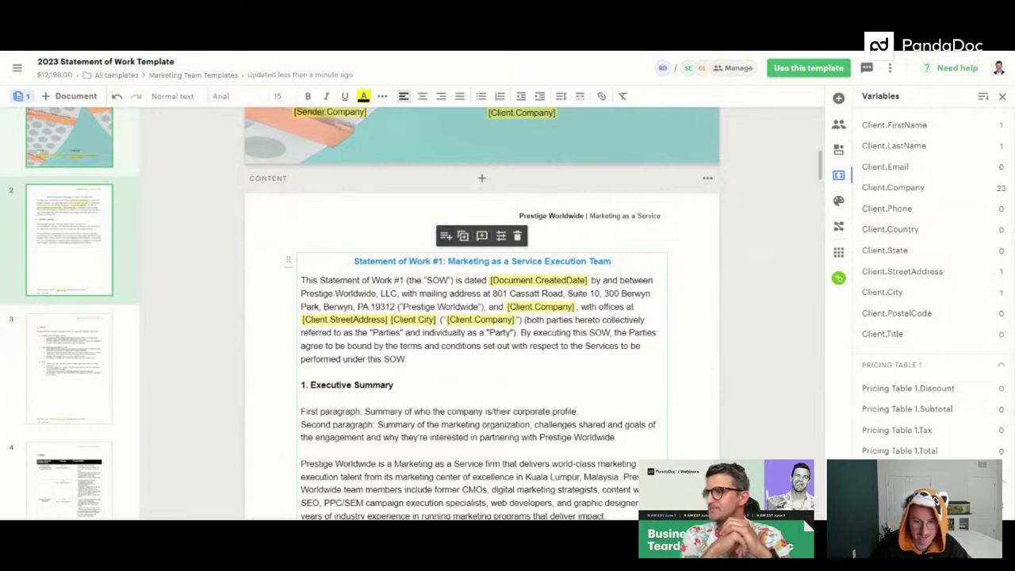
Insert the Client.State and Client.Country variables after Client.City in the opening paragraph of the Statement of Work.
click(413, 319)
key(ctrl+v)
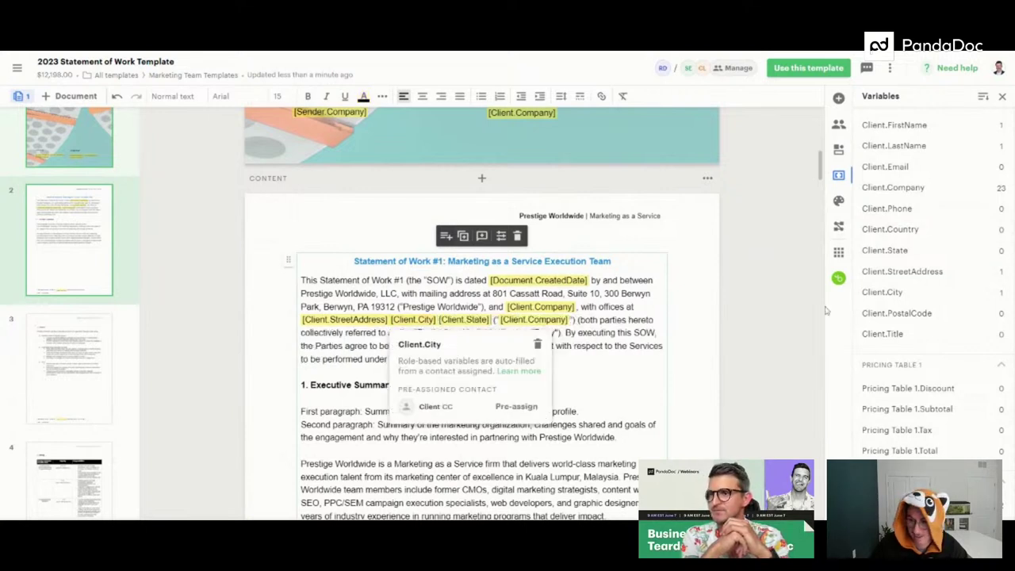
click(1001, 229)
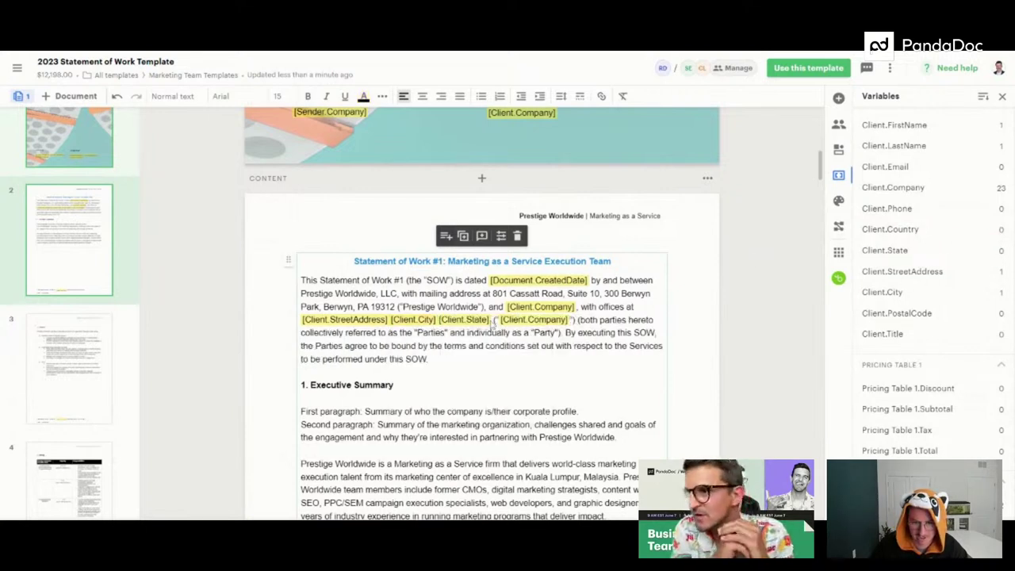
key(ctrl+v)
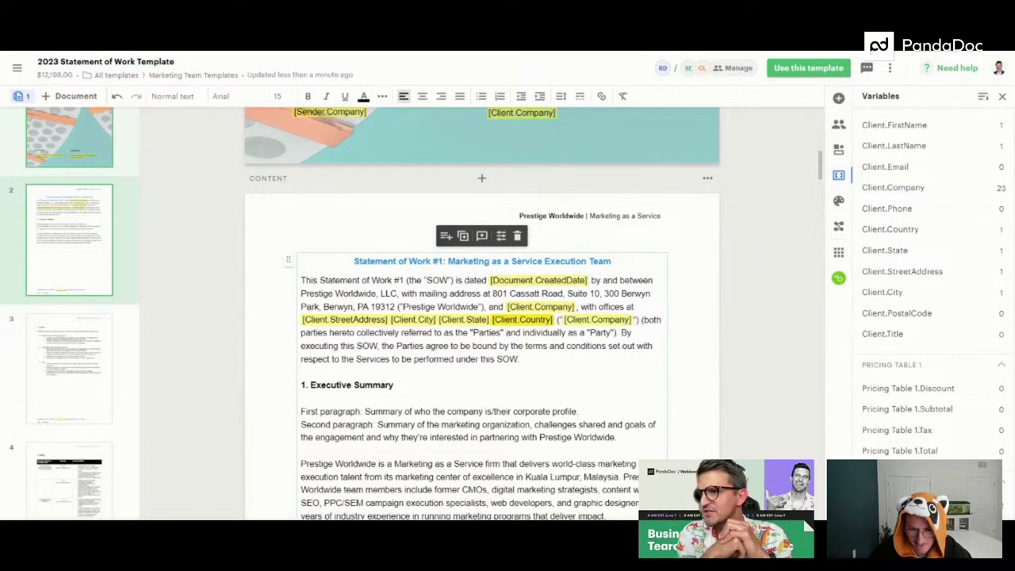
Separate the client street address, city, state and country variables in the opening paragraph with commas.
text(,)
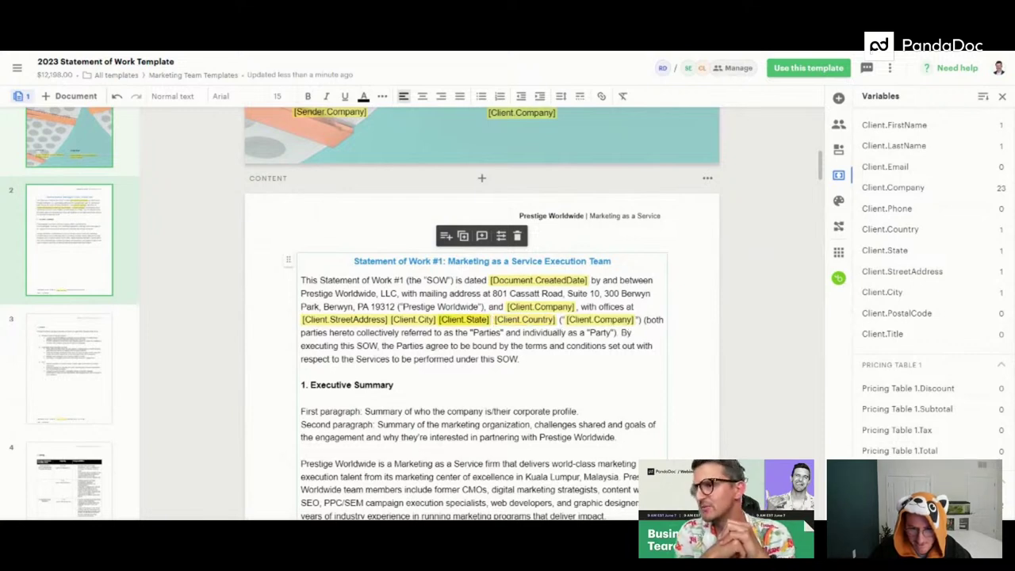
click(390, 320)
text(,)
key(Down)
drag(641, 320, 301, 281)
click(365, 97)
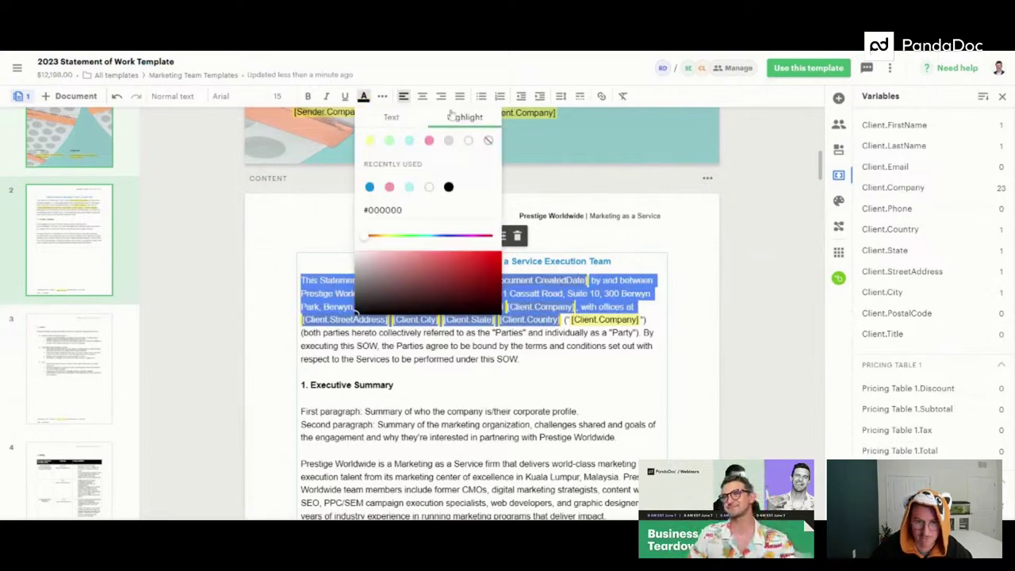
click(509, 345)
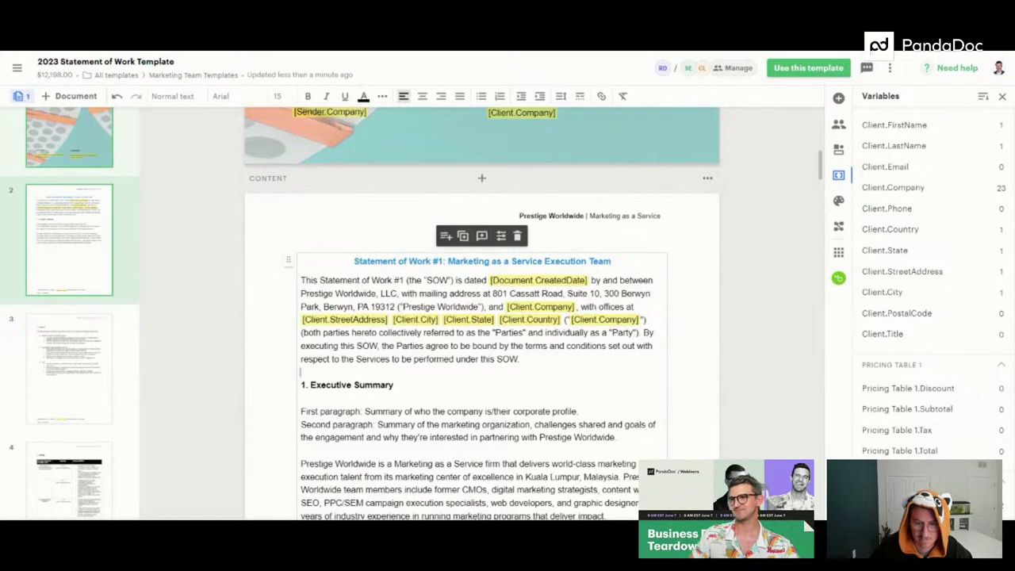
Review the template down to the Monthly Labor Fees table and view the recipient options available for the Catalina Wine Mixer item.
scroll(476, 317, down, 3)
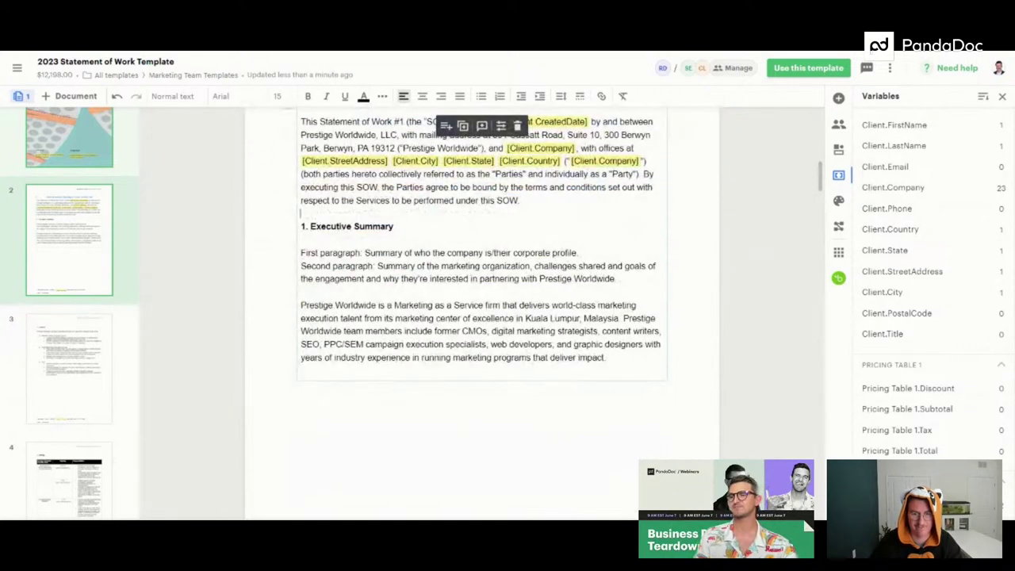
scroll(476, 318, up, 2)
scroll(532, 285, down, 15)
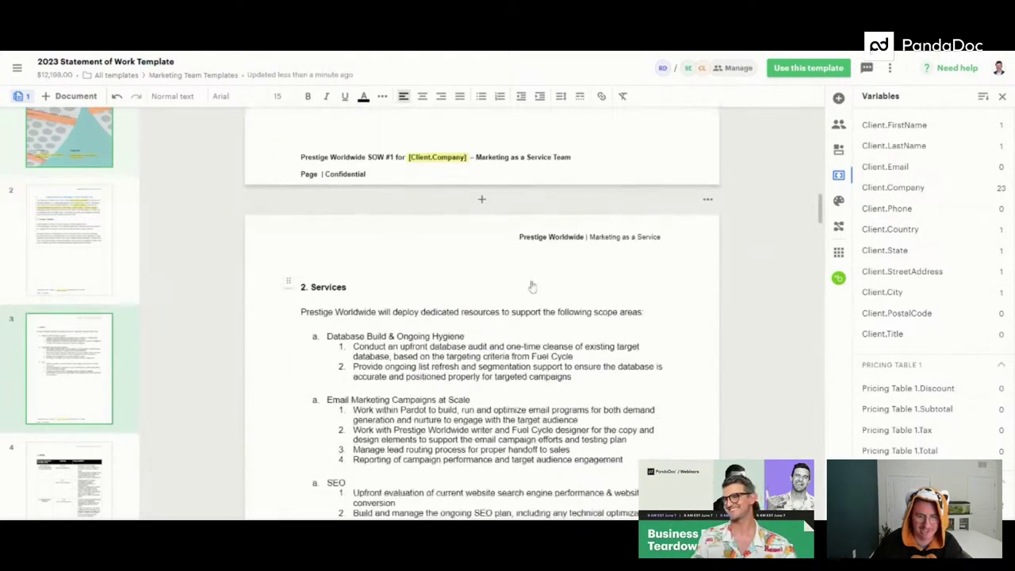
scroll(532, 285, down, 10)
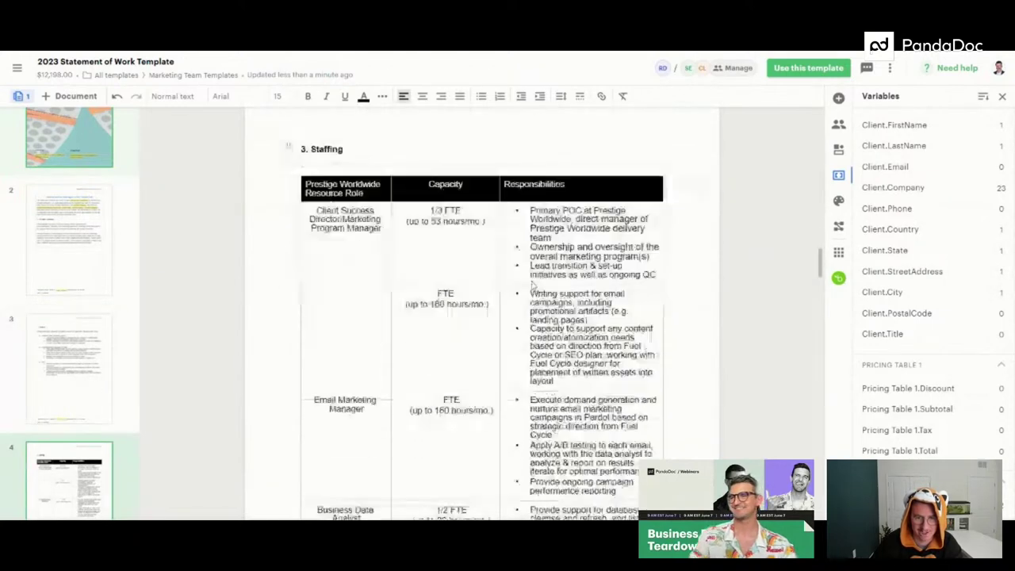
scroll(532, 286, down, 8)
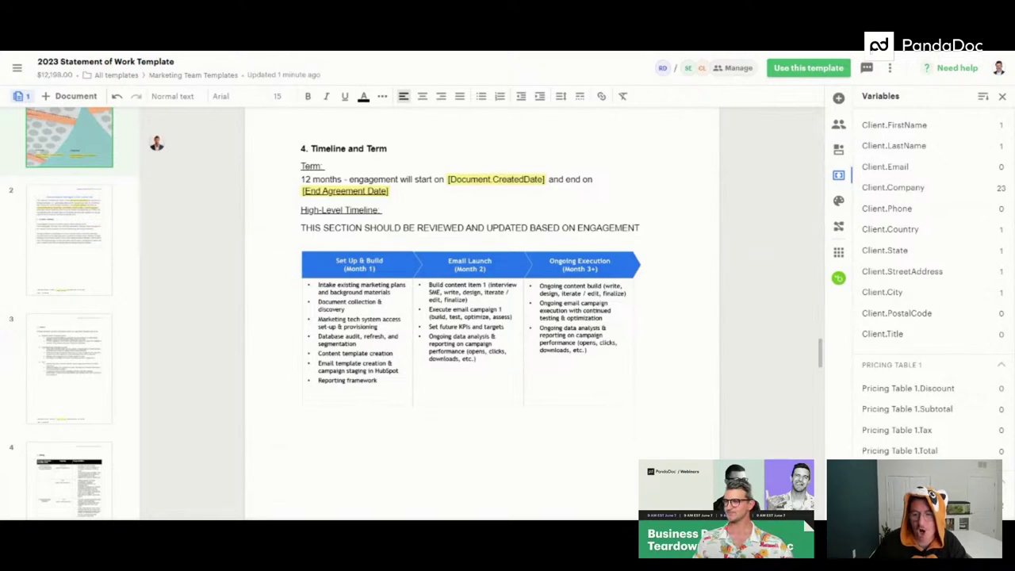
scroll(470, 371, down, 10)
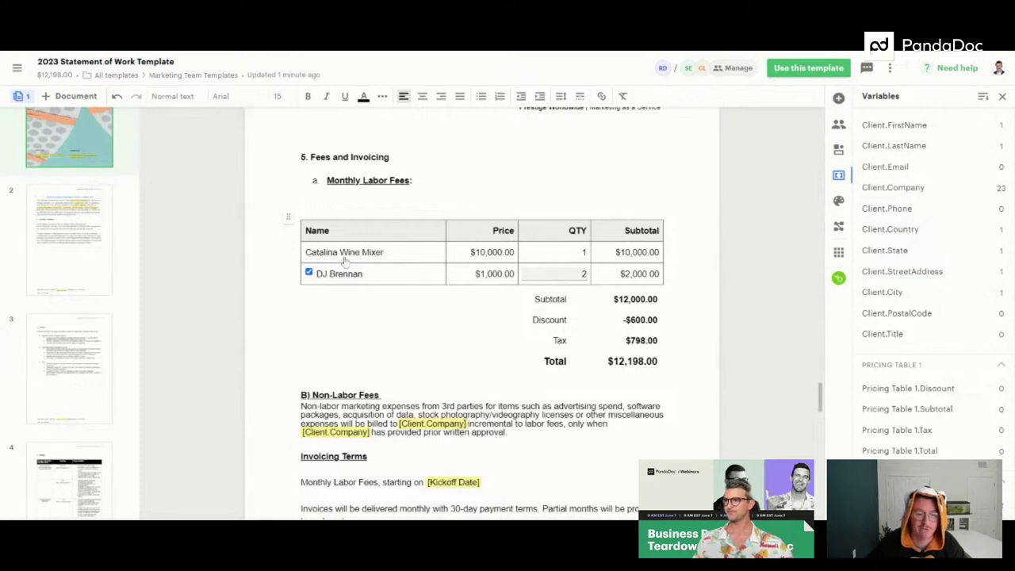
click(328, 254)
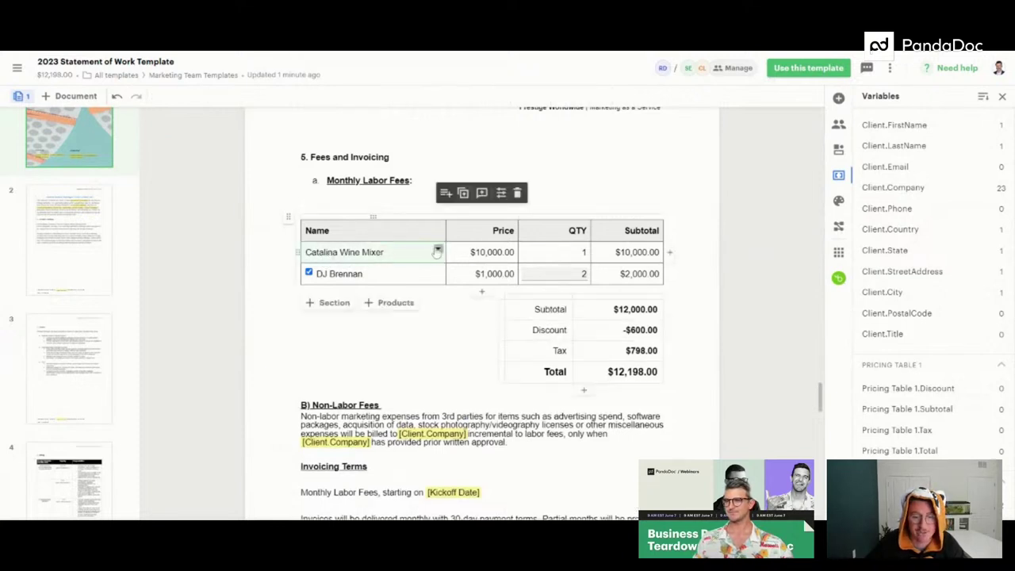
click(437, 251)
mouse_move(458, 277)
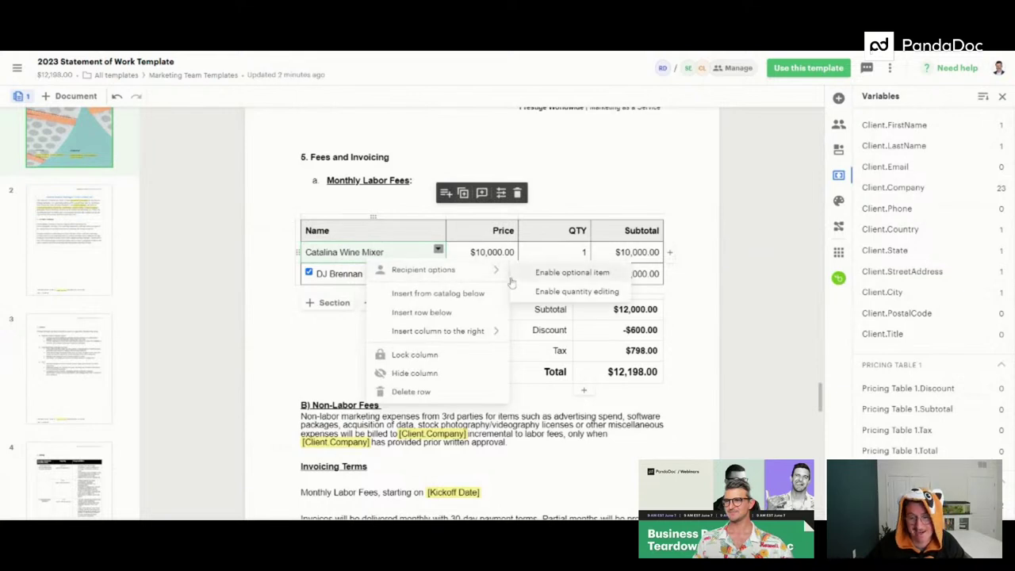
click(329, 252)
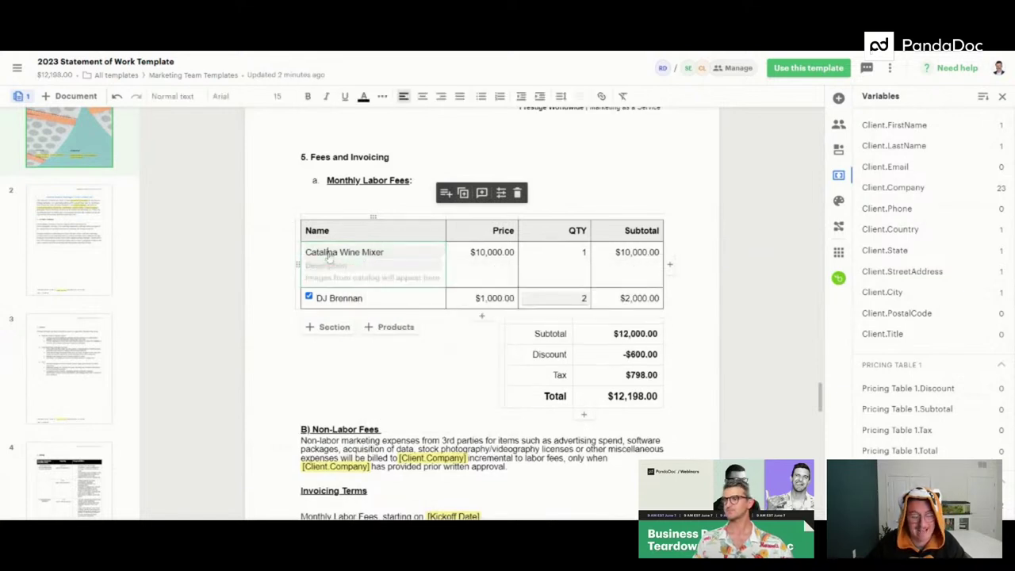
click(438, 361)
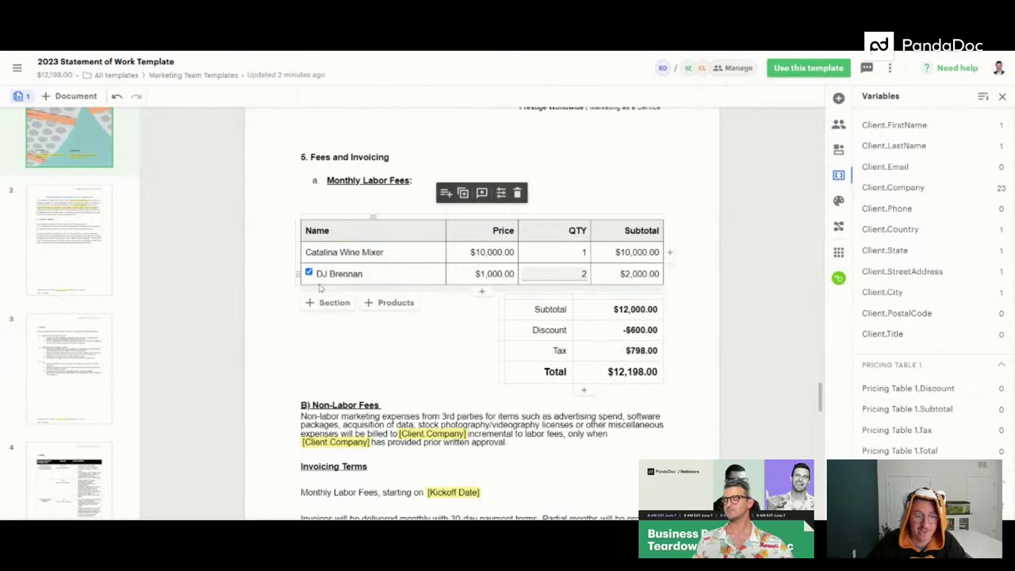
Toggle the optional second item in the Monthly Labor Fees table off and back on, and view its quantity cell's options.
click(308, 273)
click(308, 272)
click(309, 273)
click(309, 273)
click(309, 273)
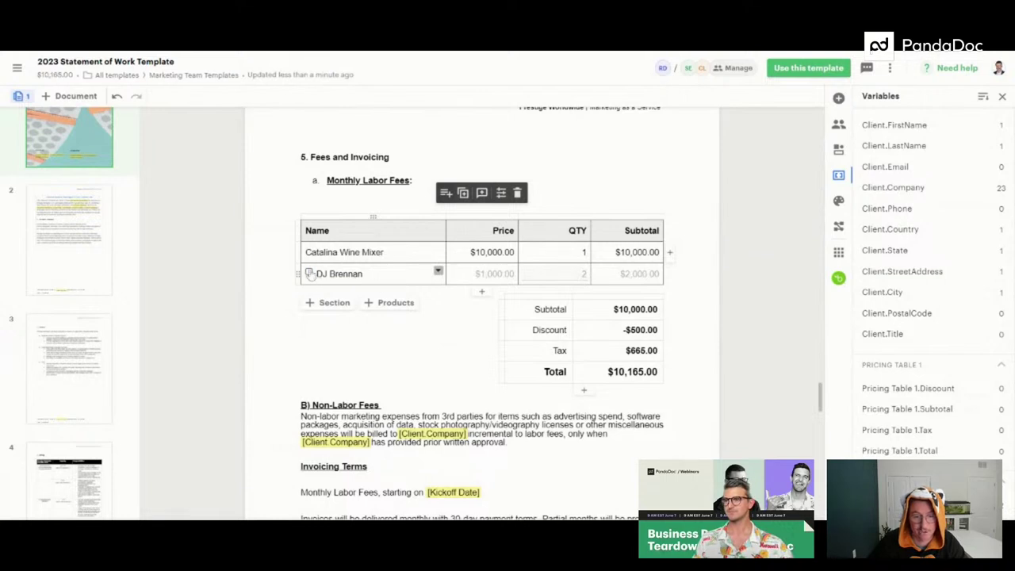
click(308, 272)
right_click(584, 274)
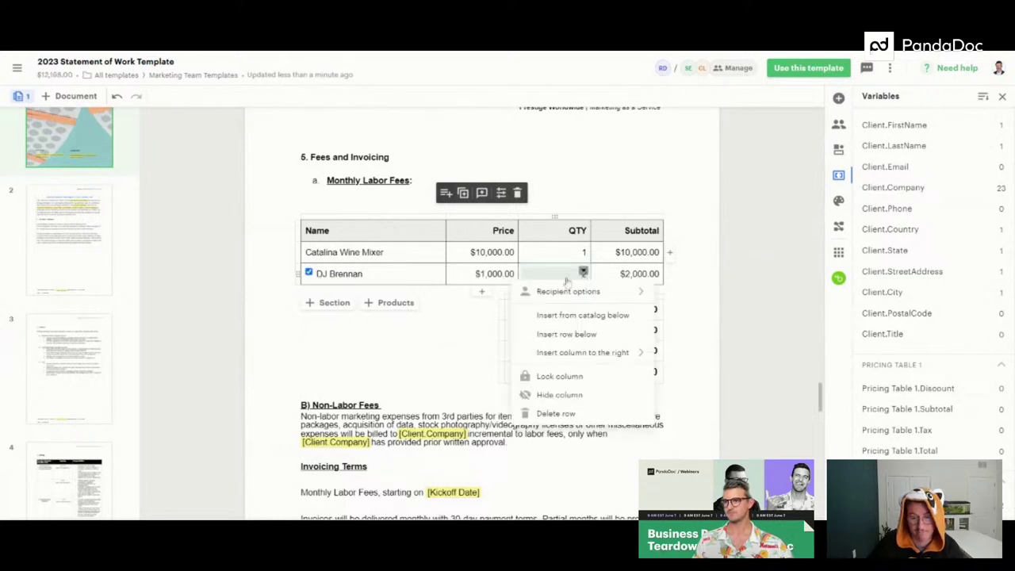
click(432, 347)
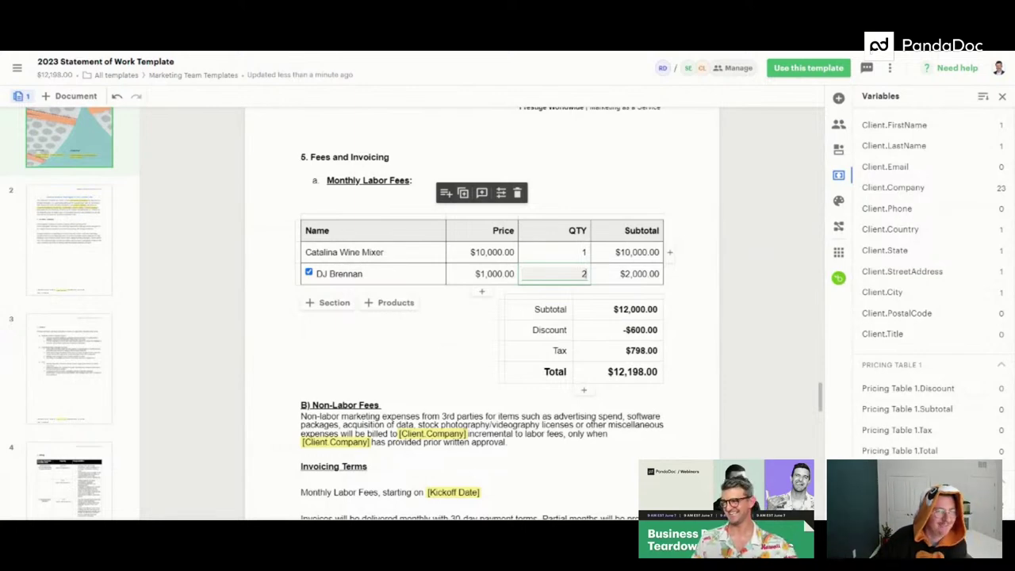
Look over the invoicing and engagement terms below the pricing table, and close the variables list.
scroll(443, 326, down, 3)
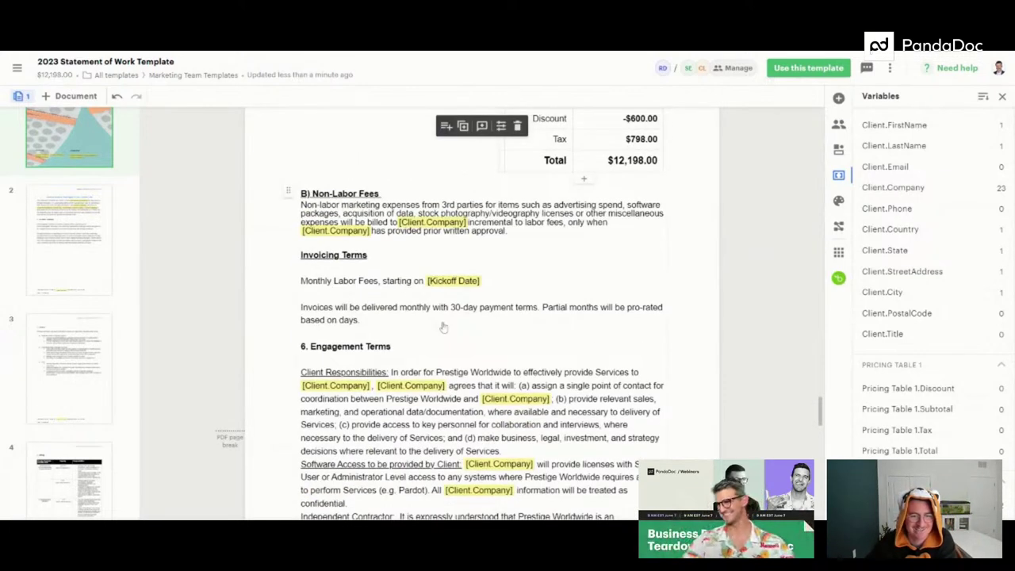
scroll(431, 326, down, 2)
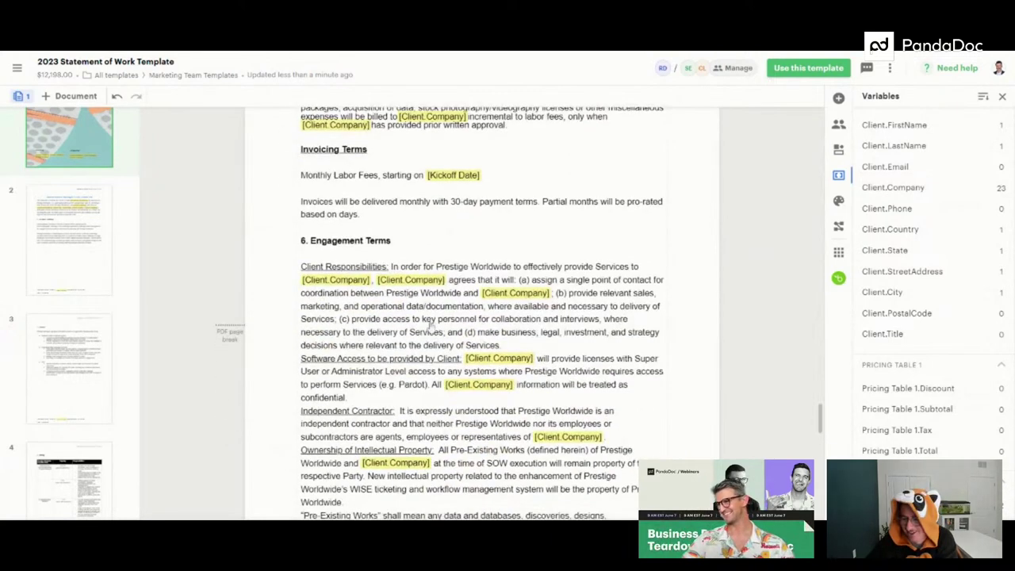
scroll(431, 327, up, 4)
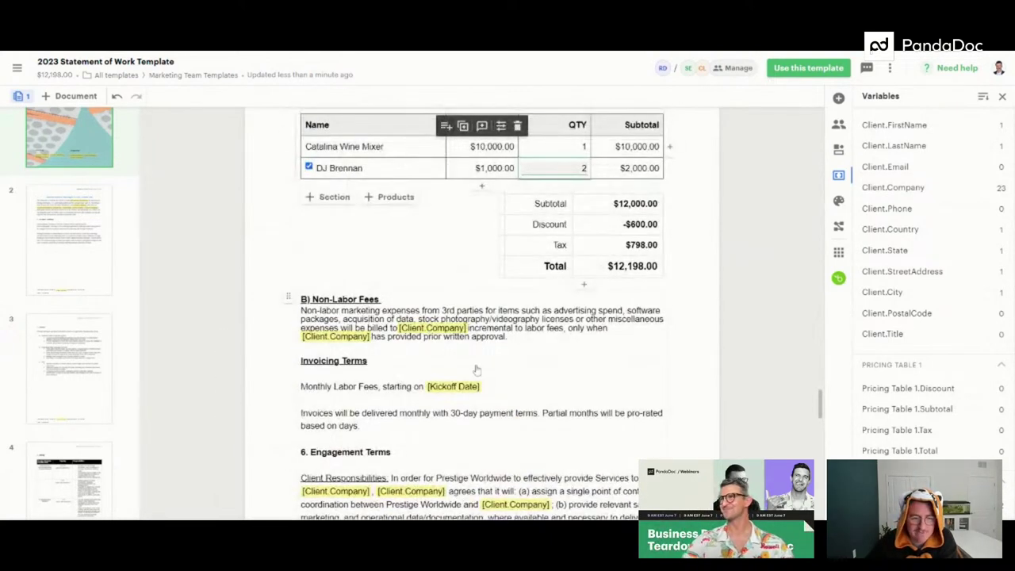
scroll(478, 370, down, 3)
scroll(478, 369, down, 7)
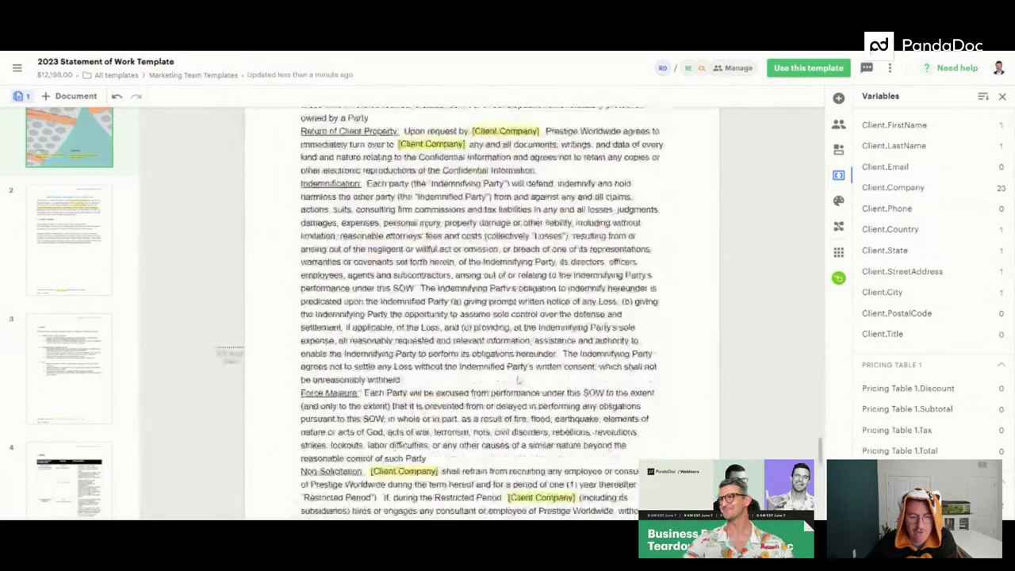
scroll(517, 379, up, 8)
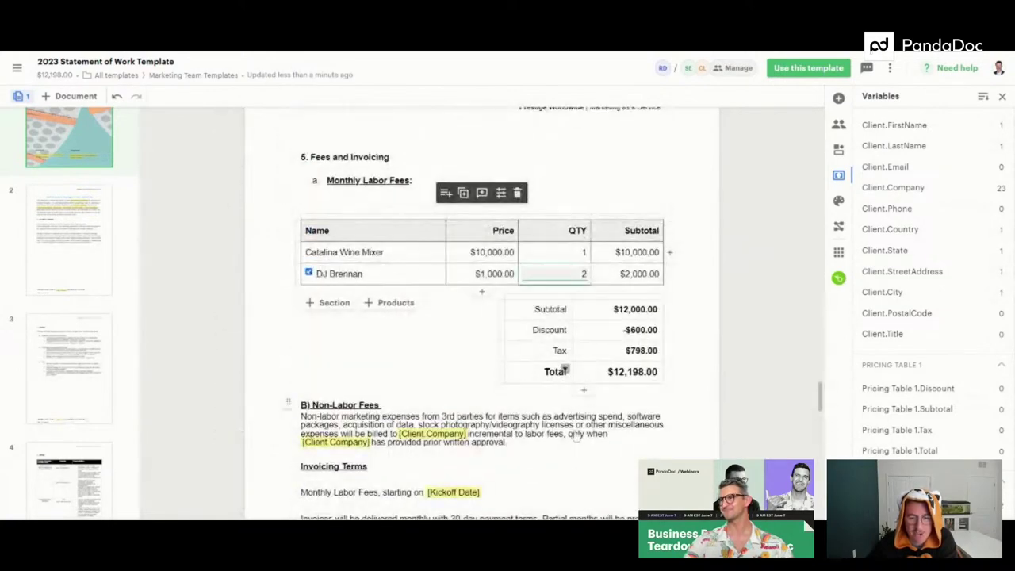
click(1003, 96)
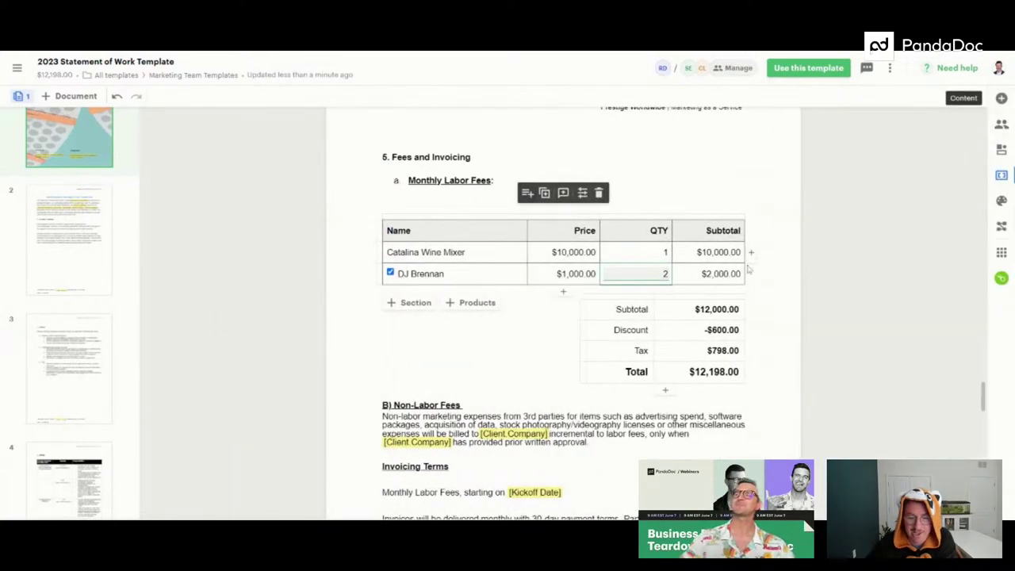
Examine the template from the Non-Labor Fees section through the Engagement Terms to the SOW Acceptance signature area.
scroll(631, 328, down, 2)
scroll(632, 328, down, 2)
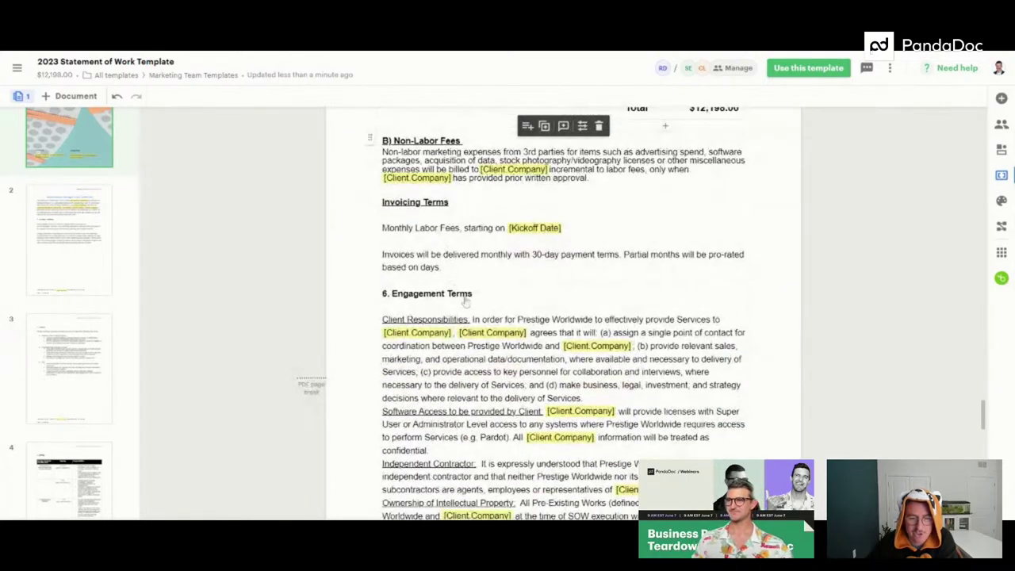
scroll(466, 298, up, 2)
scroll(341, 328, down, 8)
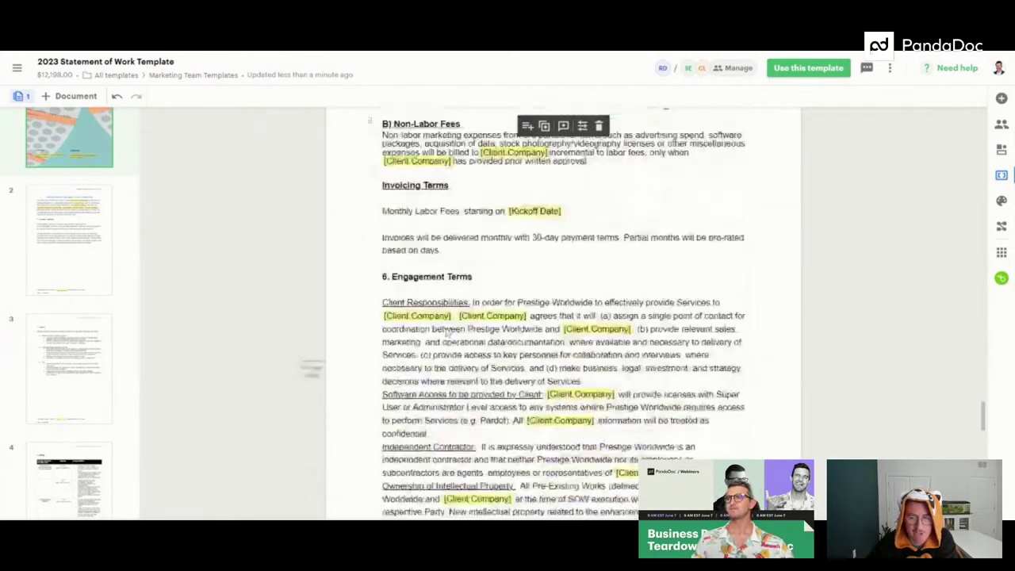
scroll(449, 333, down, 10)
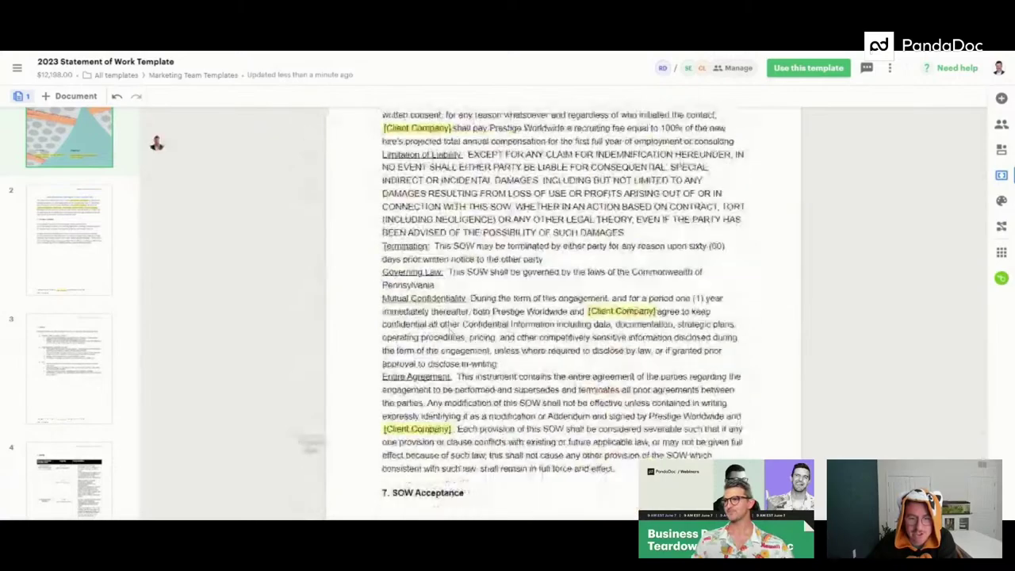
scroll(449, 333, up, 10)
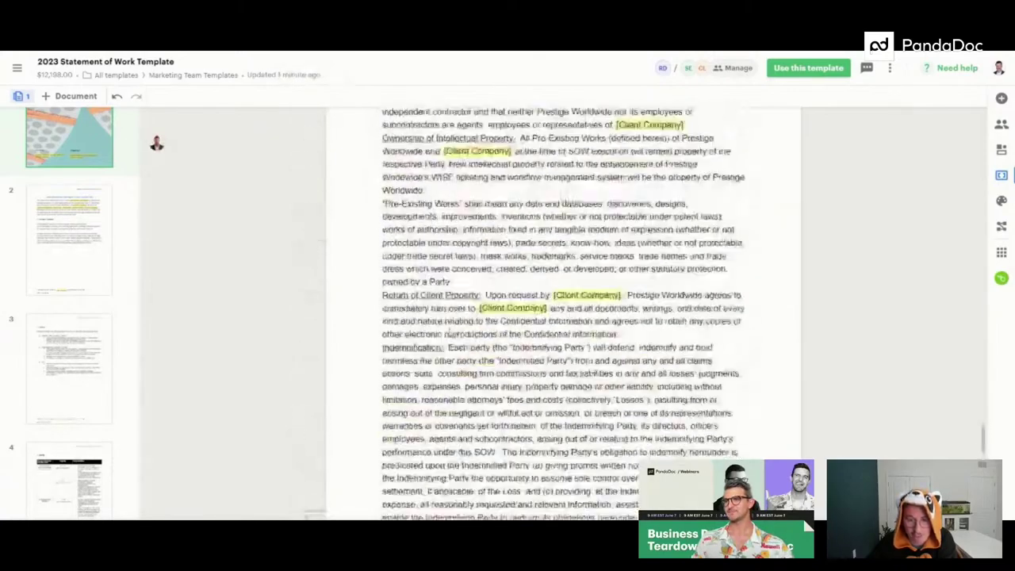
scroll(449, 331, down, 10)
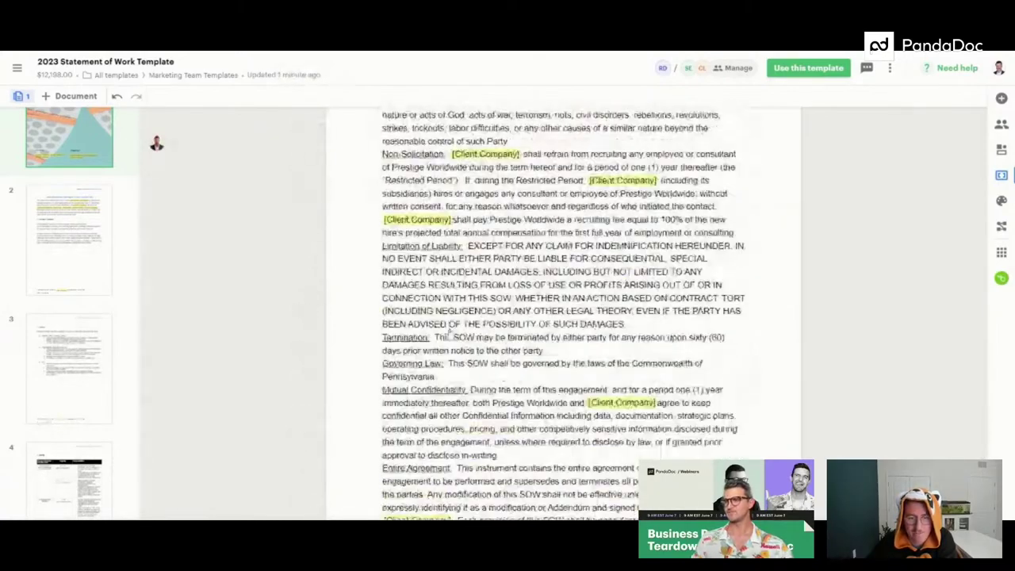
scroll(448, 333, down, 2)
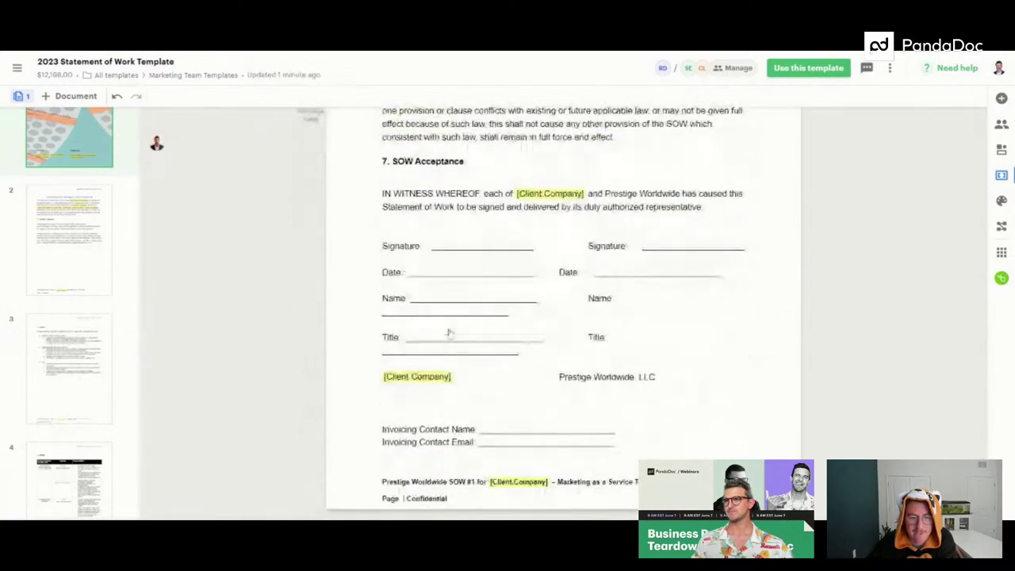
scroll(449, 333, down, 1)
scroll(449, 333, up, 6)
scroll(449, 333, up, 10)
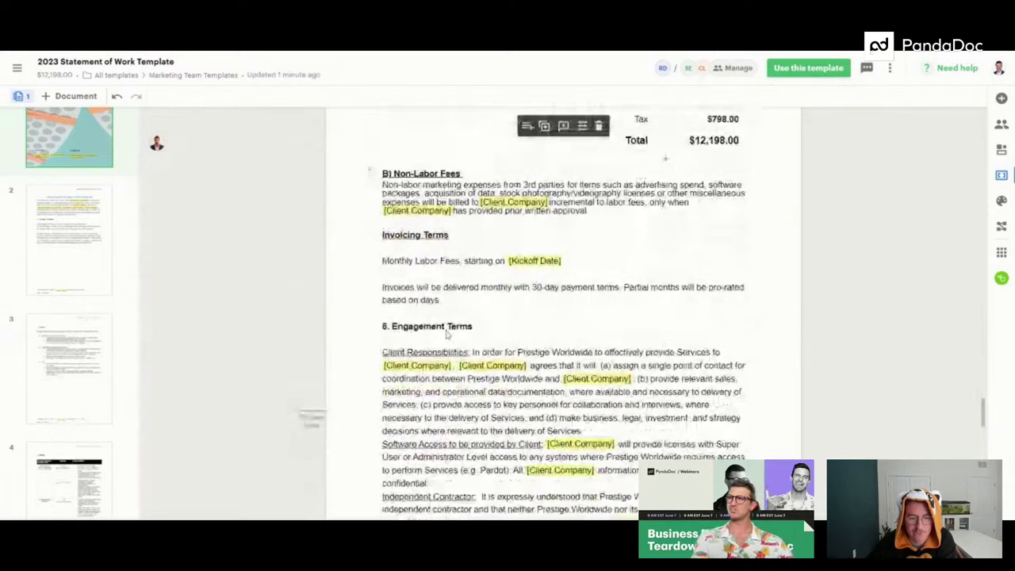
click(441, 407)
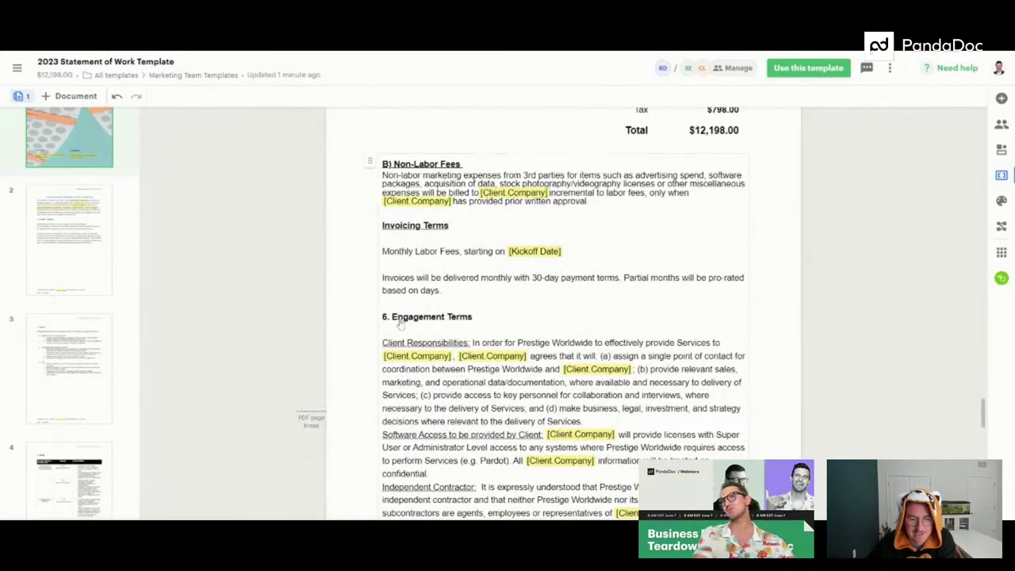
Collapse the Statement of Work's page thumbnails and add a blank document to the template.
scroll(92, 192, down, 5)
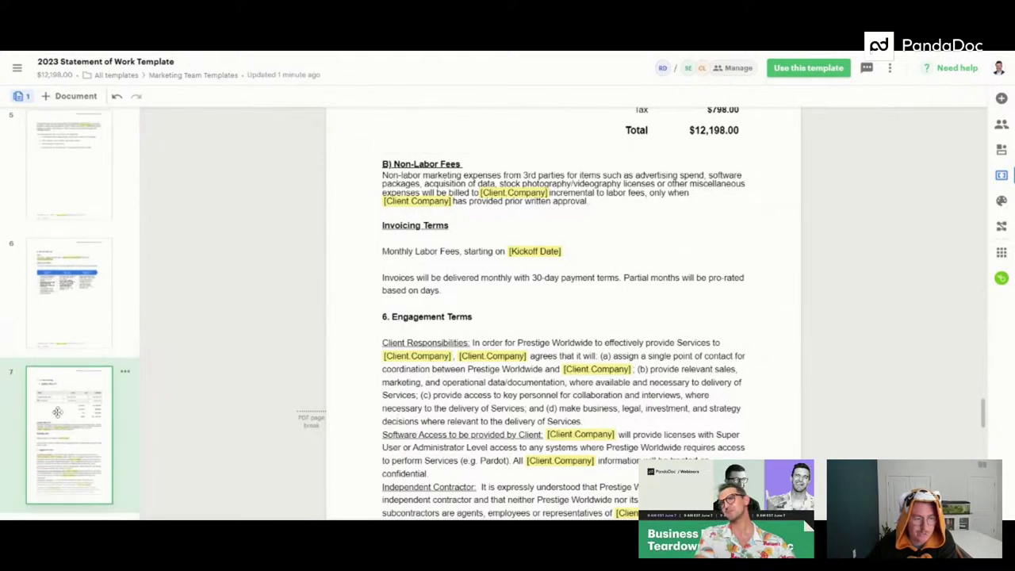
scroll(57, 411, up, 5)
scroll(57, 410, up, 2)
click(126, 119)
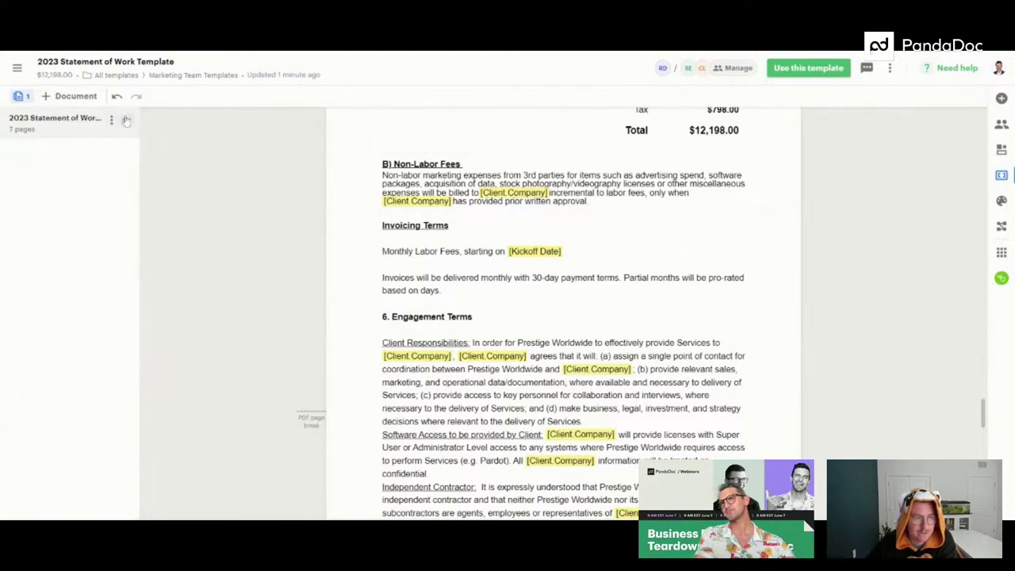
click(73, 98)
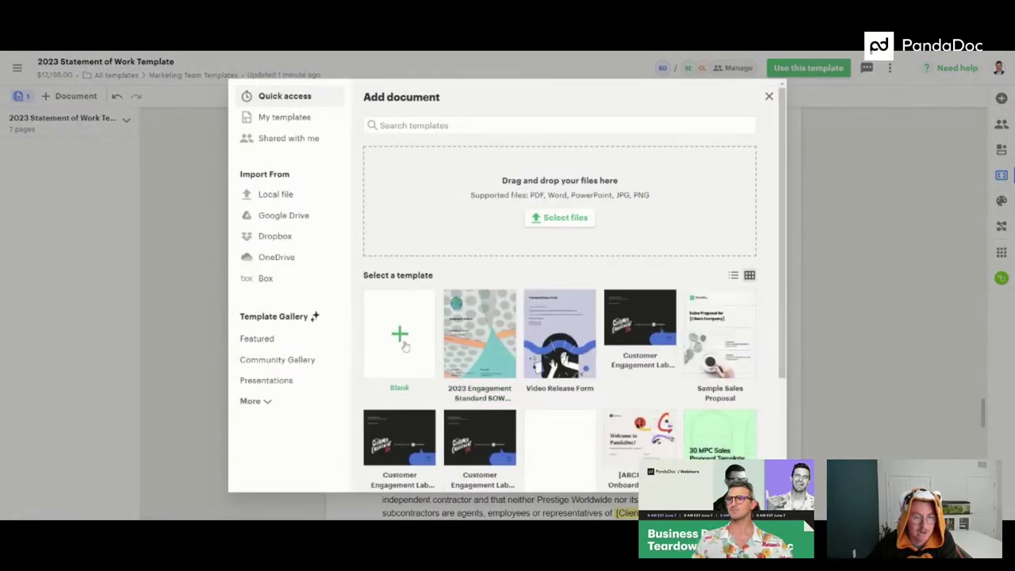
click(403, 342)
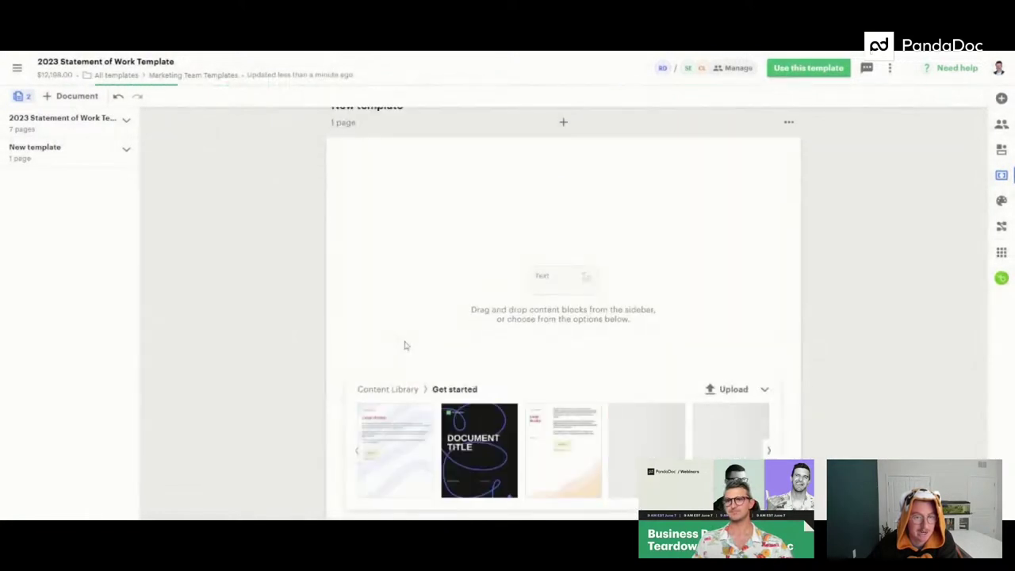
Collapse the starter page suggestions and add an empty text block to the new blank document.
scroll(369, 332, up, 6)
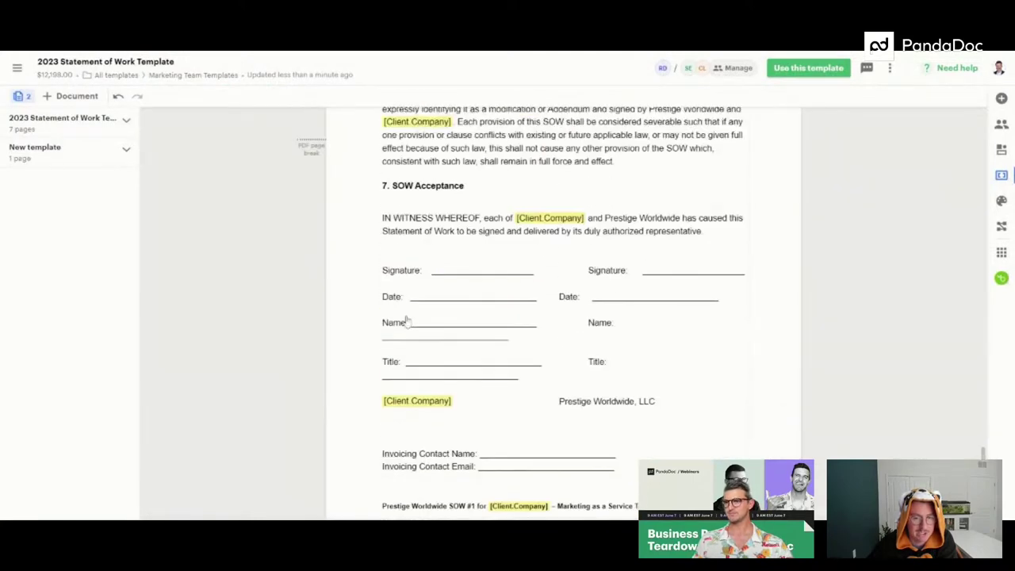
scroll(407, 323, down, 4)
scroll(406, 323, down, 3)
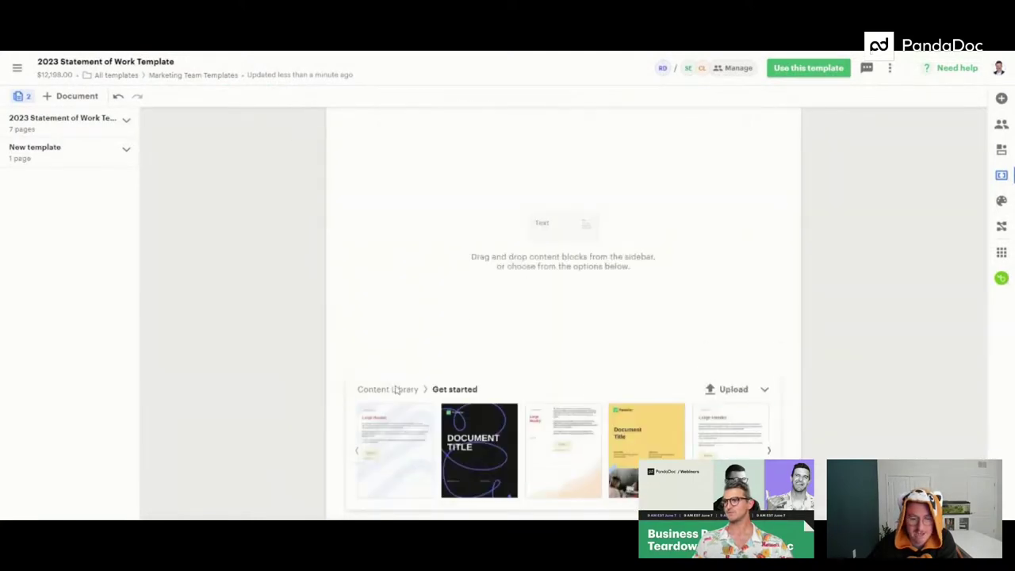
click(767, 391)
scroll(610, 351, up, 3)
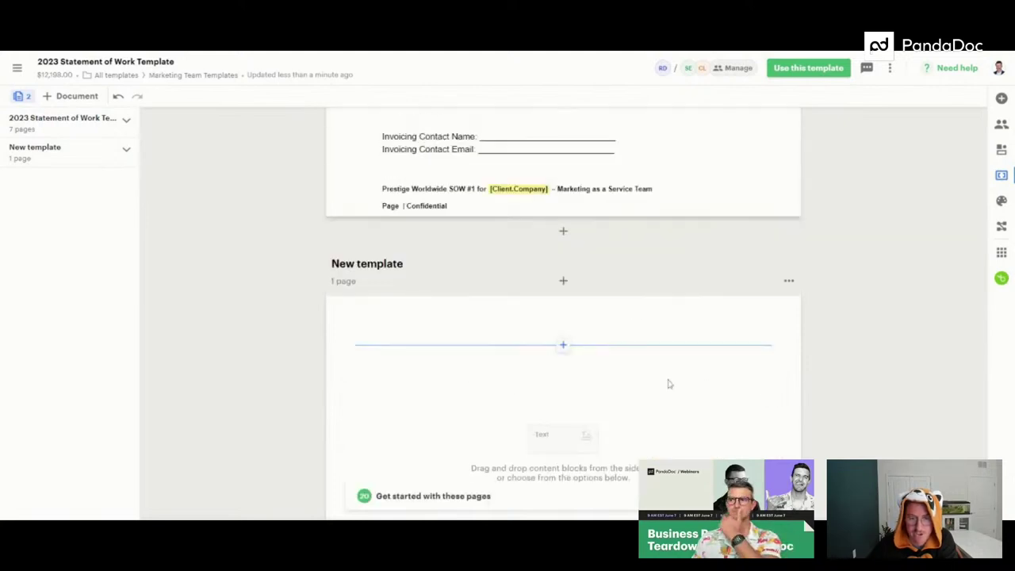
click(1002, 97)
mouse_move(481, 434)
mouse_down()
mouse_move(503, 431)
mouse_move(489, 423)
mouse_up()
Cut the Invoicing Terms and Engagement Terms text, up to SOW Acceptance, out of the Statement of Work.
scroll(490, 413, up, 5)
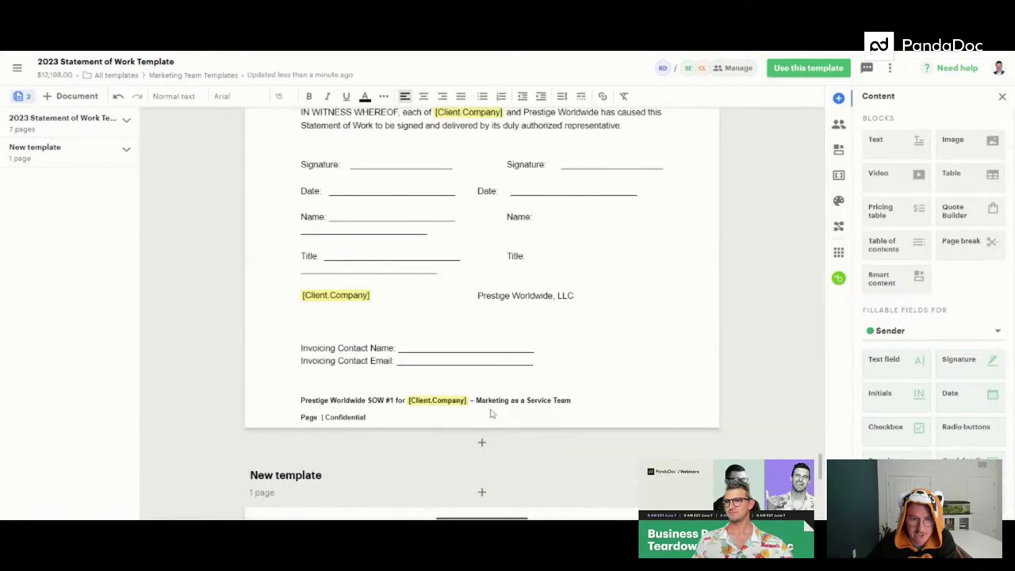
scroll(491, 413, up, 4)
drag(532, 373, 300, 279)
scroll(420, 330, up, 3)
scroll(482, 312, down, 10)
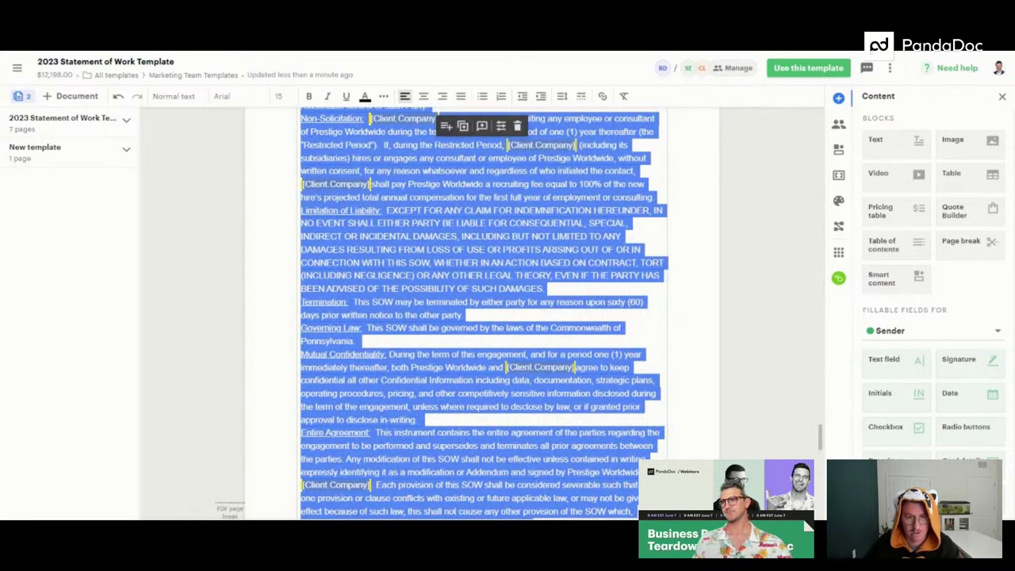
scroll(355, 295, down, 5)
click(354, 295)
scroll(355, 295, up, 3)
scroll(354, 295, down, 1)
Paste the cut Invoicing Terms and Engagement Terms into the new document's empty text block.
scroll(355, 295, down, 5)
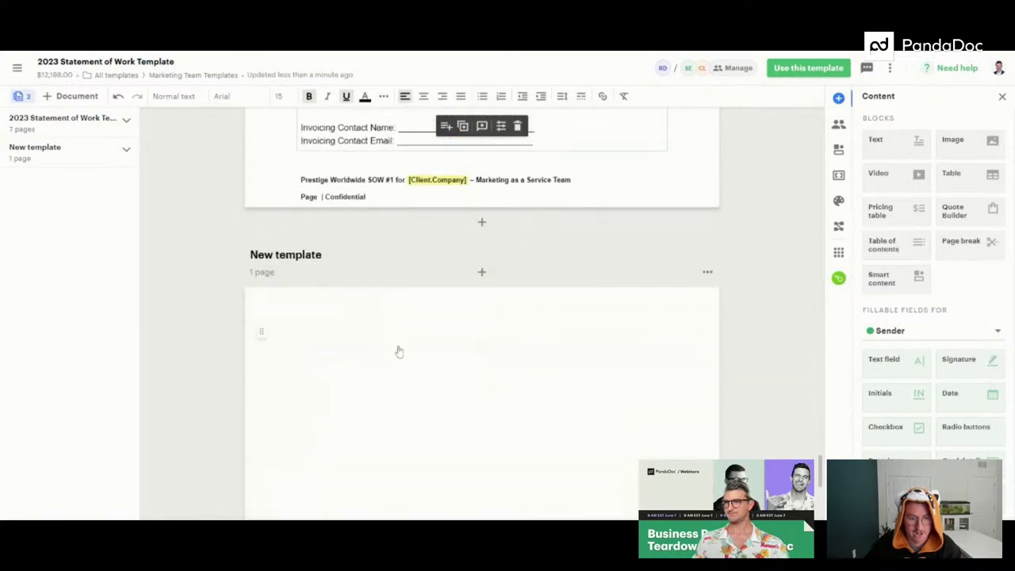
click(399, 351)
click(399, 349)
key(ctrl+v)
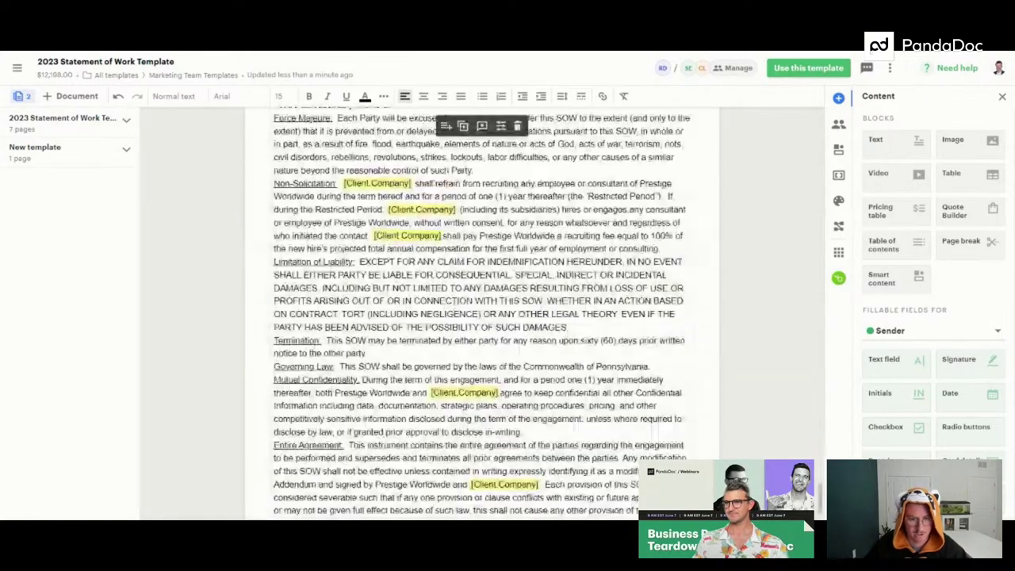
scroll(370, 334, up, 10)
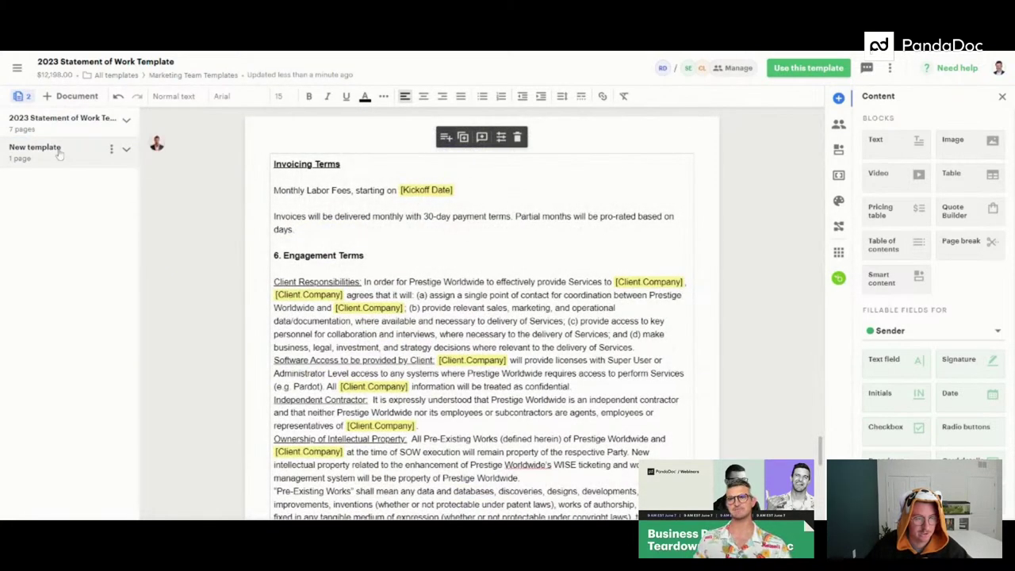
Rename the new document as Invoicing Terms and Conditions.
click(112, 148)
click(71, 172)
key(alt+shift+Left)
key(alt+shift+Left)
text(Invo)
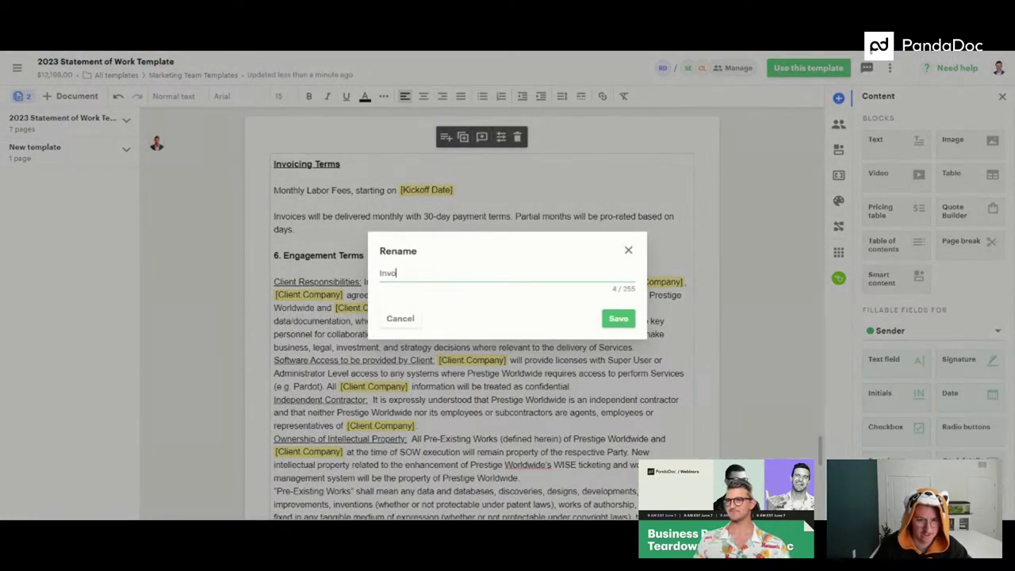
text(icing Terms an)
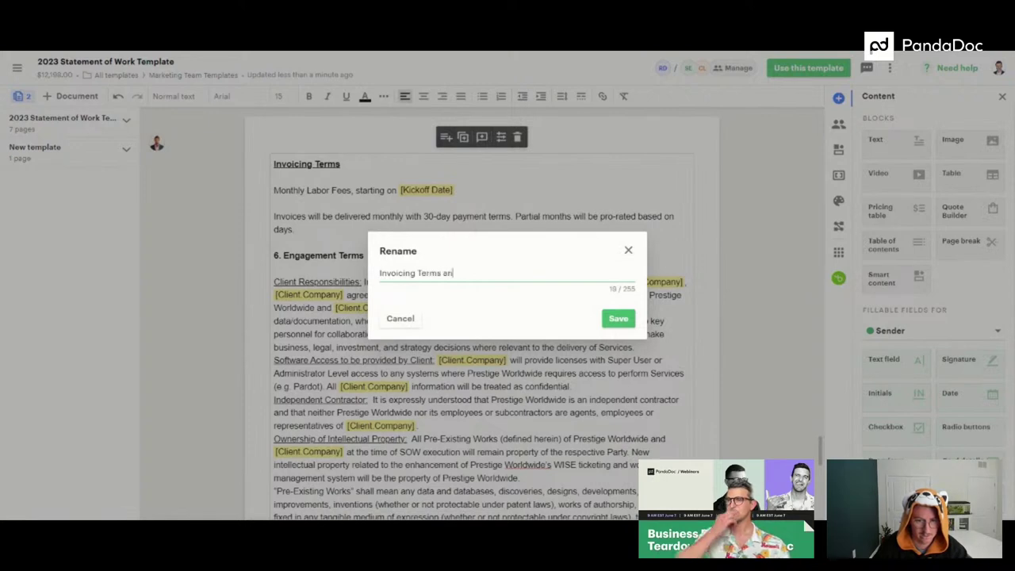
text(d Conditions)
key(Return)
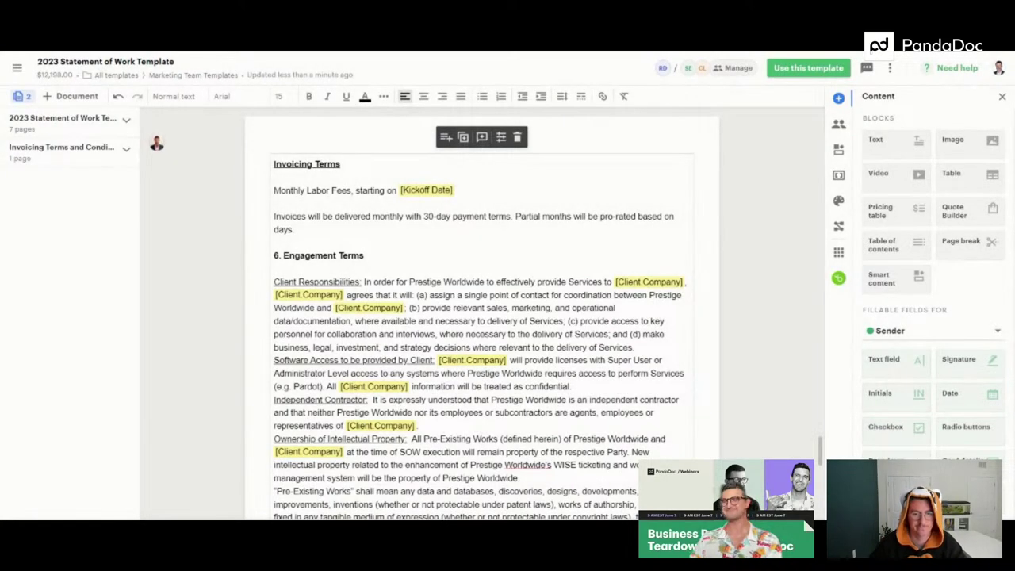
Insert a blank line after each Engagement Terms paragraph from Client Responsibilities through Indemnification.
scroll(481, 313, down, 1)
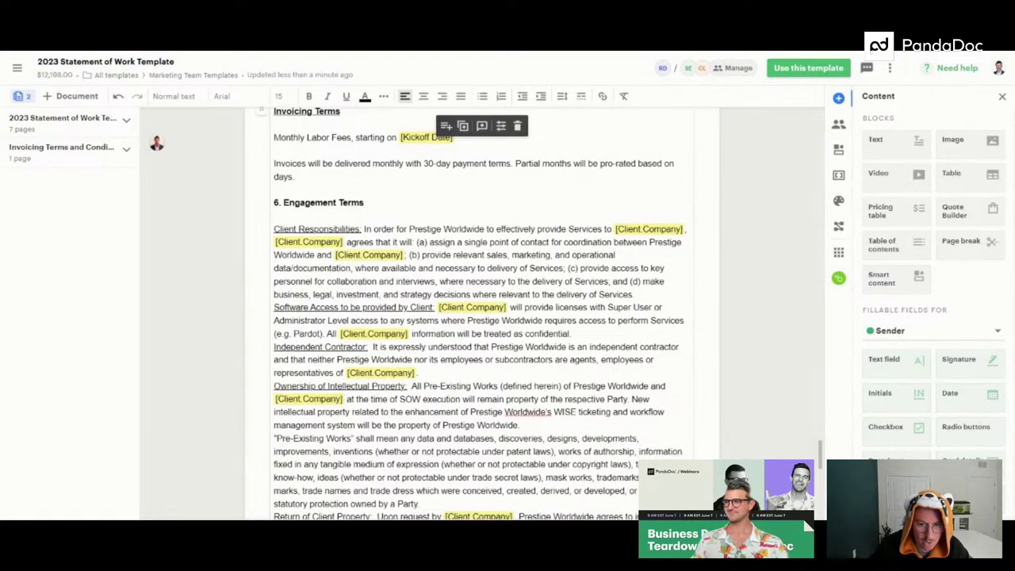
key(Return)
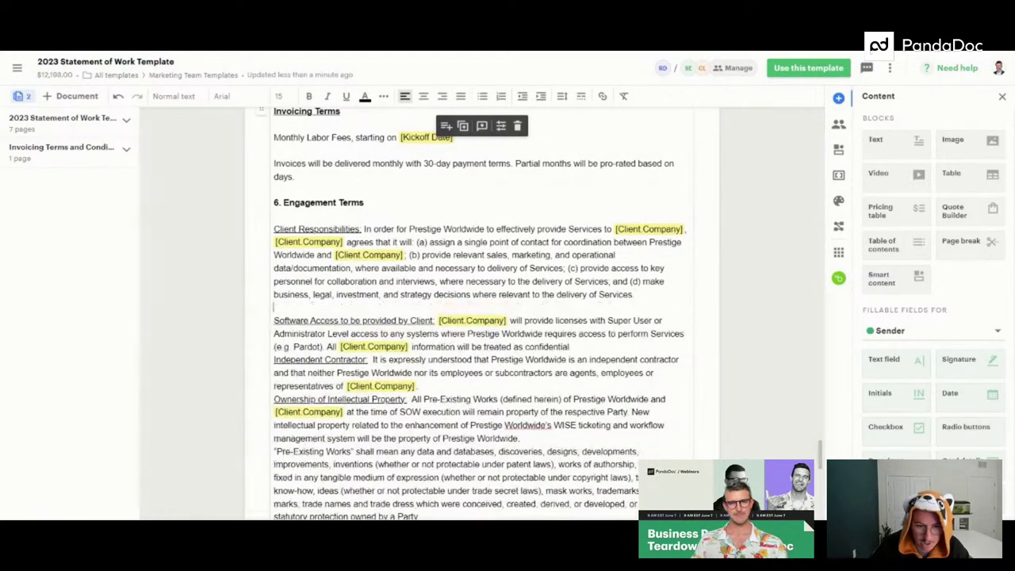
key(Return)
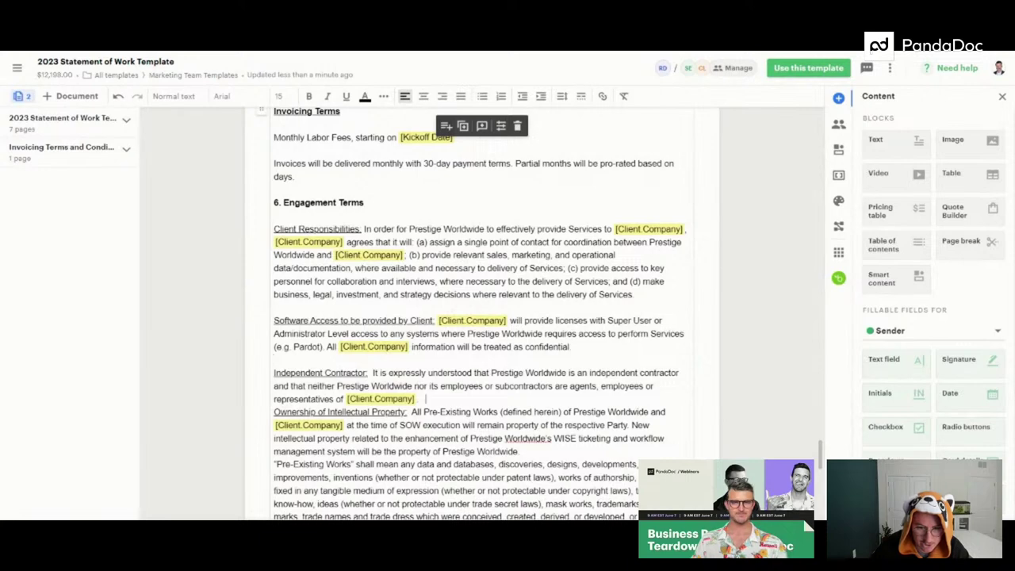
key(Return)
scroll(482, 317, down, 1)
click(519, 412)
key(Return)
scroll(481, 317, down, 2)
click(418, 397)
key(Return)
scroll(481, 317, down, 2)
click(368, 357)
key(Return)
scroll(481, 317, down, 4)
click(389, 341)
key(Return)
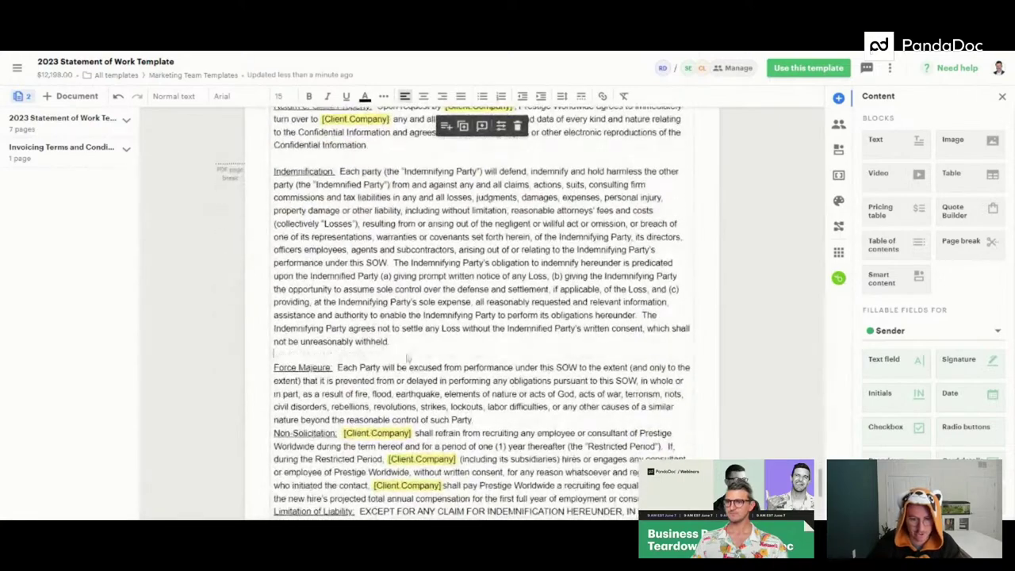
Insert a blank line after each clause from Force Majeure through Mutual Confidentiality in the terms document.
scroll(481, 317, down, 2)
click(475, 315)
key(Return)
scroll(482, 318, down, 2)
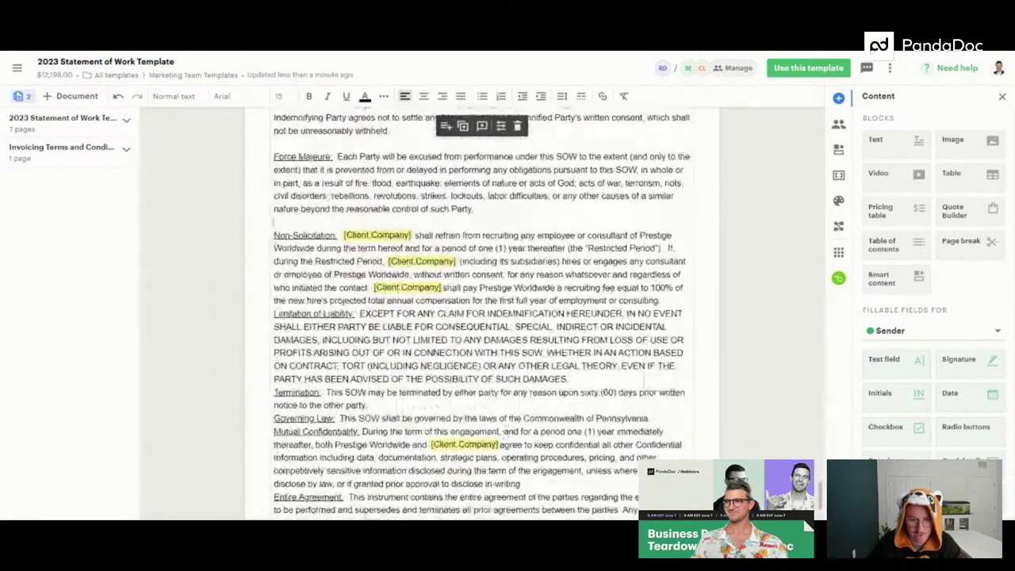
click(660, 300)
key(Return)
click(568, 391)
key(Return)
scroll(481, 318, down, 2)
click(368, 325)
key(Return)
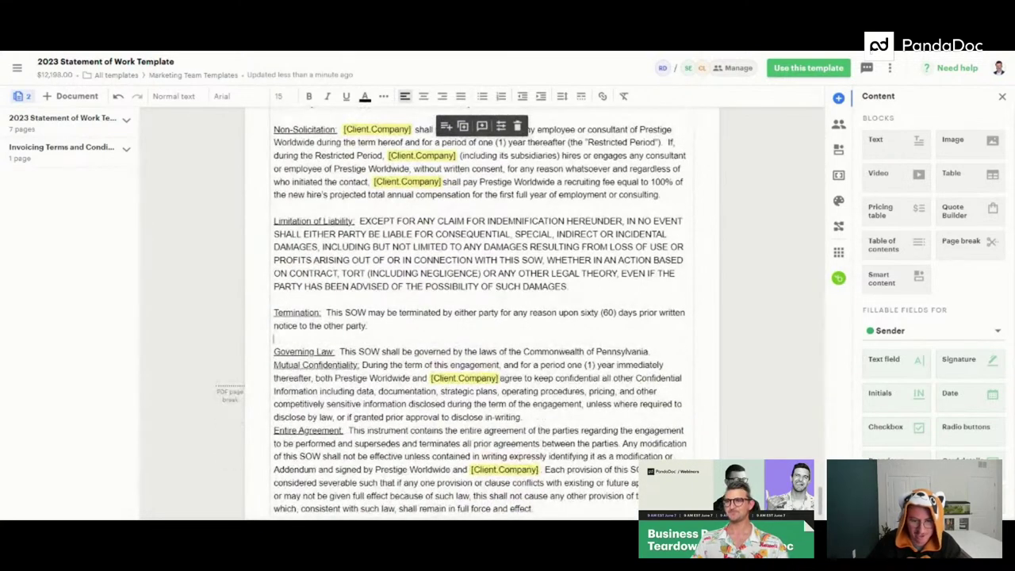
click(651, 352)
key(Return)
scroll(482, 318, down, 2)
click(522, 336)
key(Return)
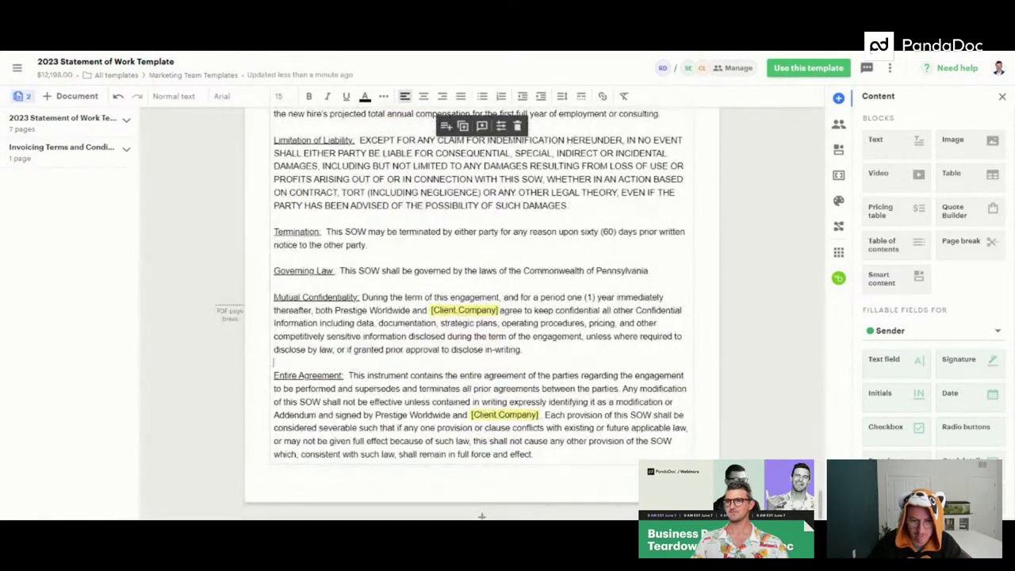
Close the content blocks list and look over the separated terms document and the SOW Acceptance section.
scroll(482, 318, up, 10)
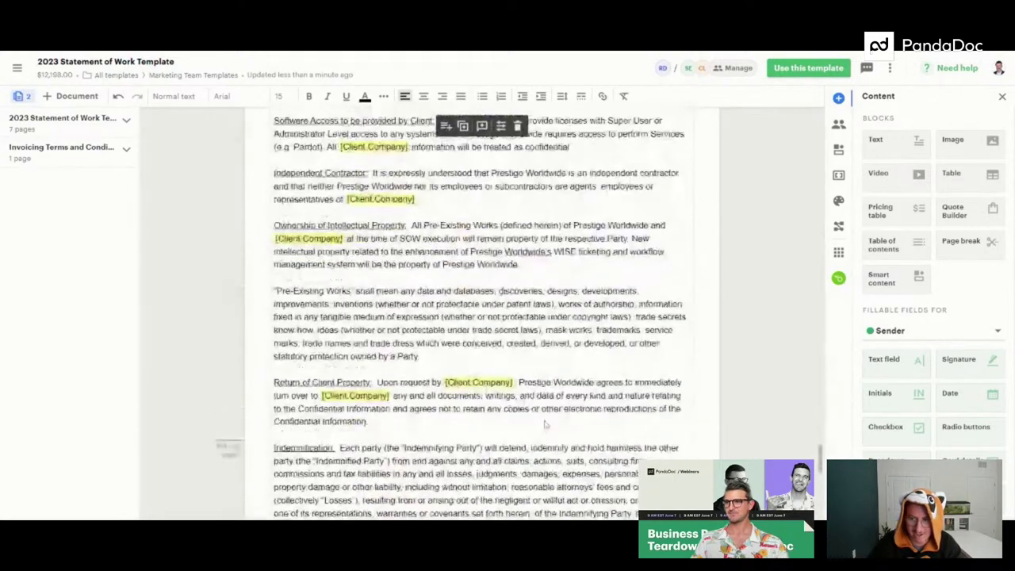
click(1002, 96)
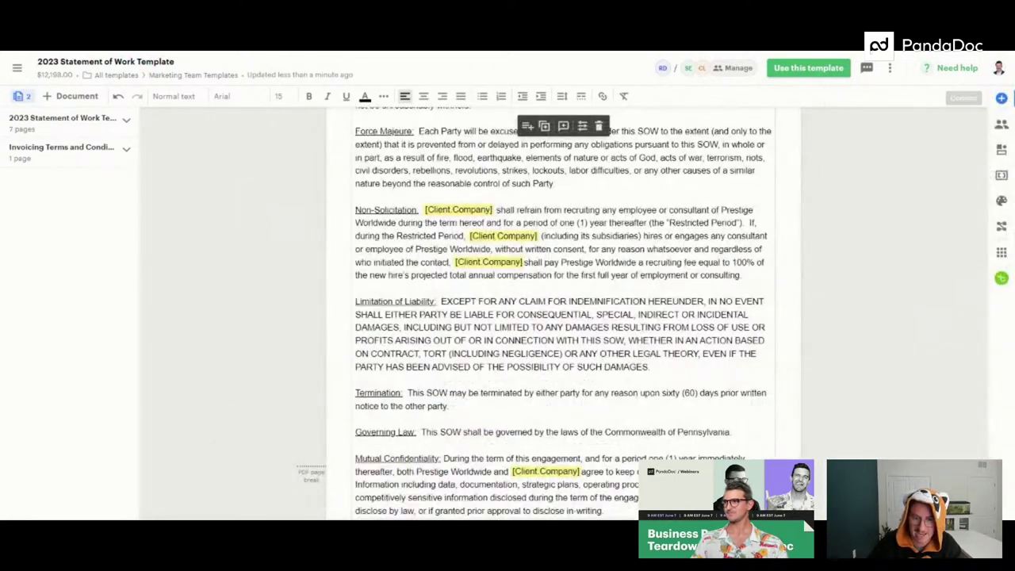
scroll(563, 317, down, 15)
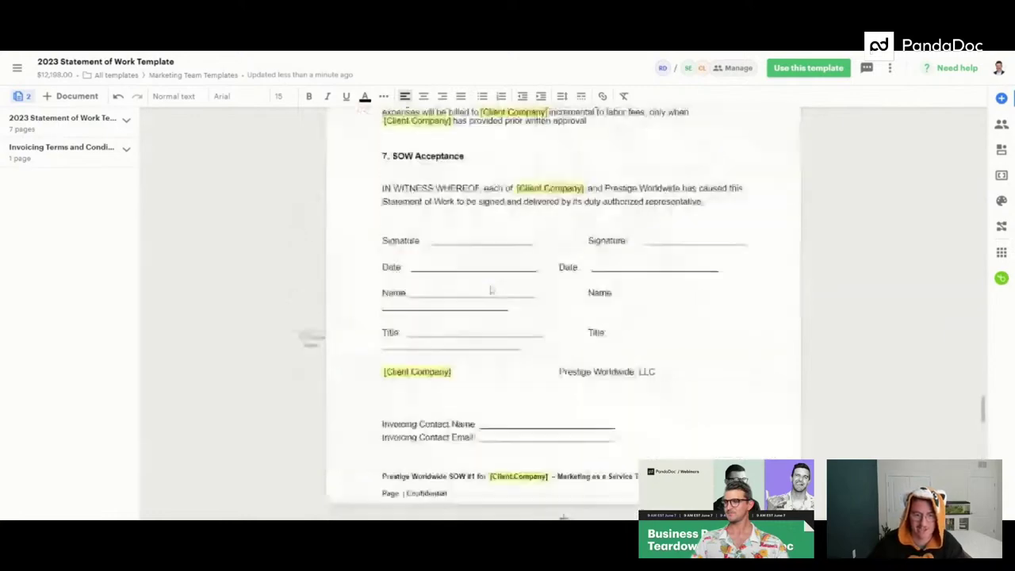
scroll(563, 317, down, 4)
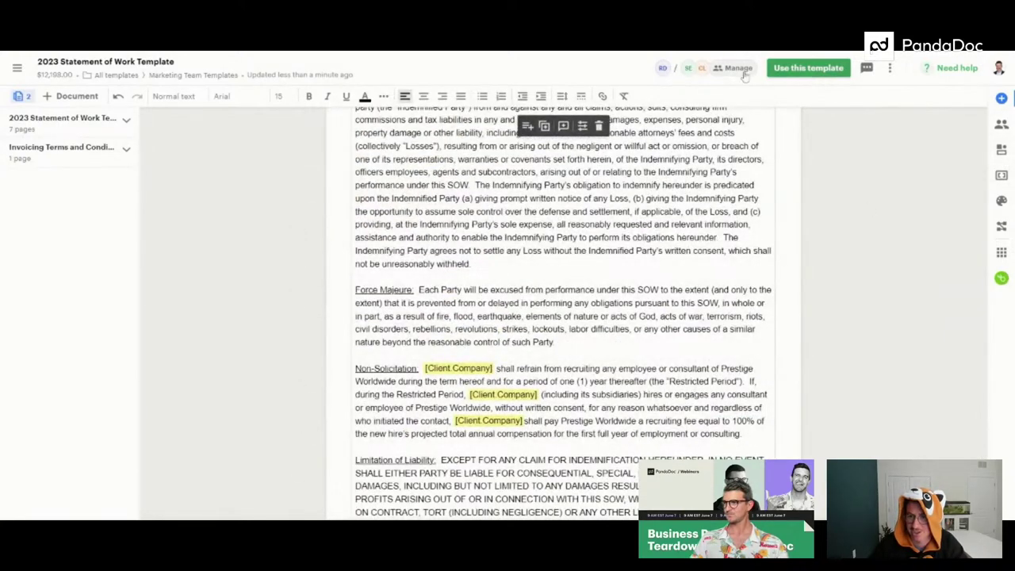
Allow recipients to suggest edits and to resolve suggested edits in the document.
click(717, 69)
scroll(932, 317, down, 2)
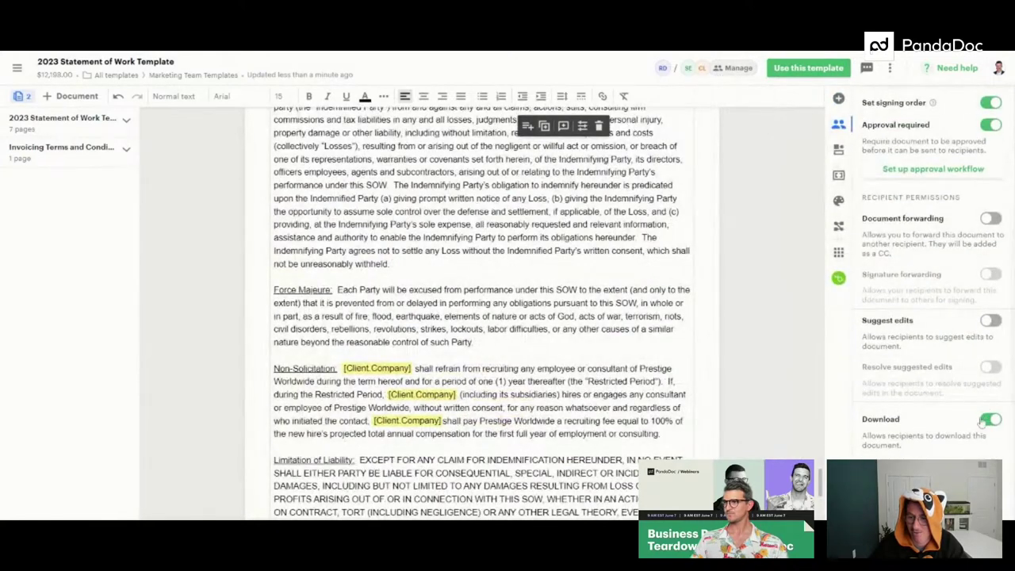
click(990, 321)
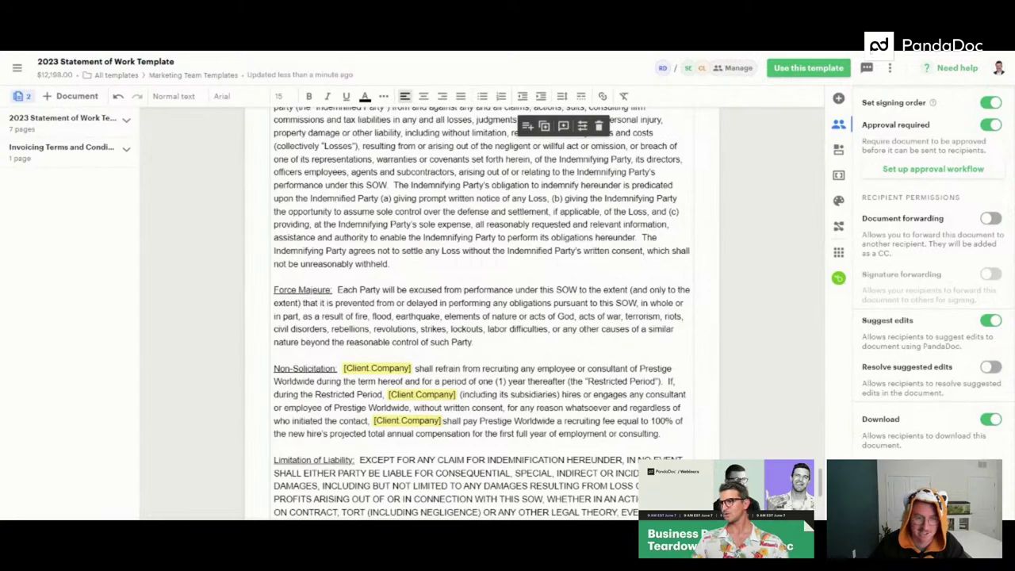
scroll(399, 381, up, 15)
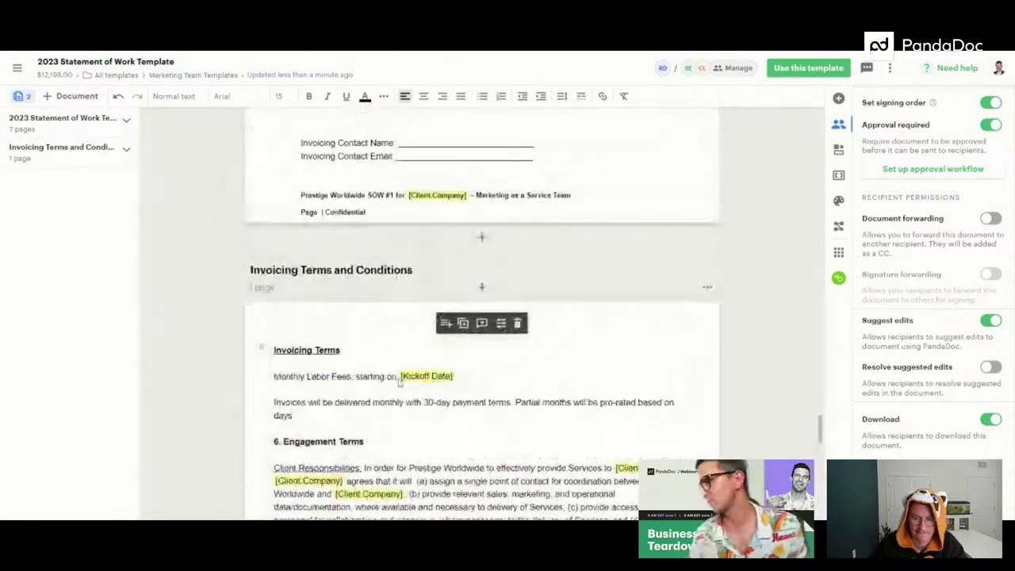
scroll(491, 396, down, 1)
scroll(491, 396, down, 4)
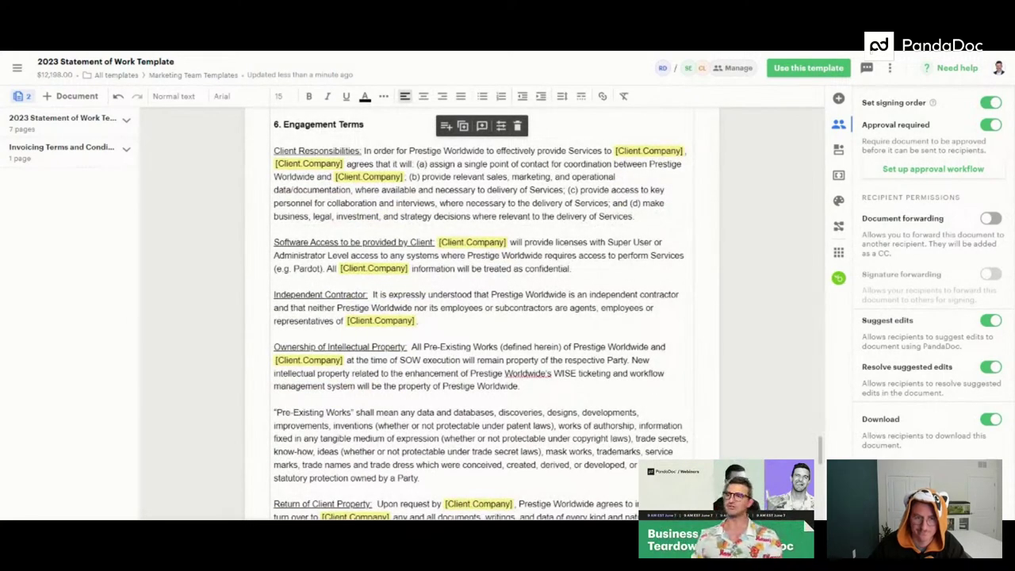
Review the Invoicing Terms and Conditions document and turn off the recipients' permission to suggest edits.
scroll(517, 377, down, 5)
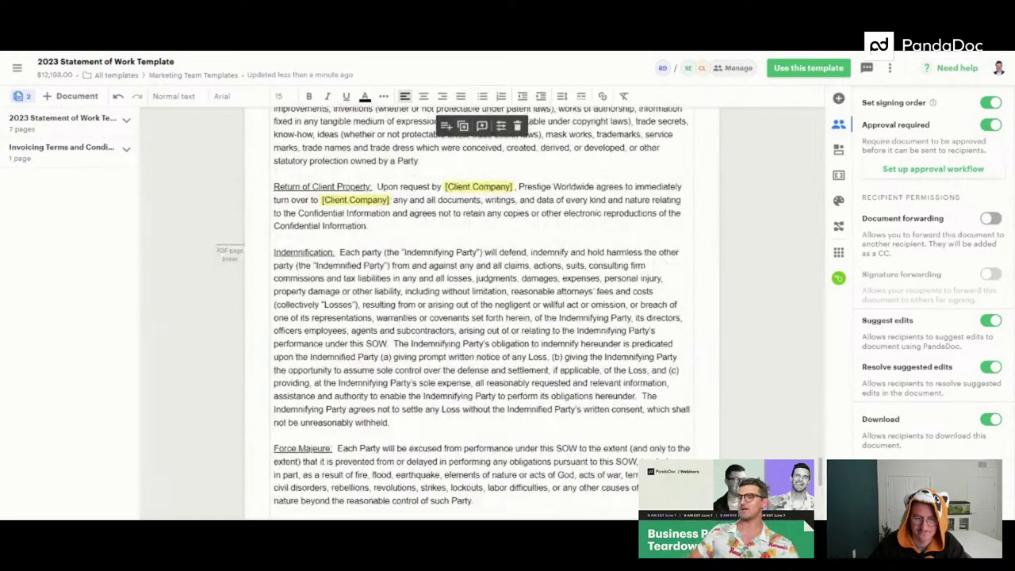
scroll(517, 378, down, 10)
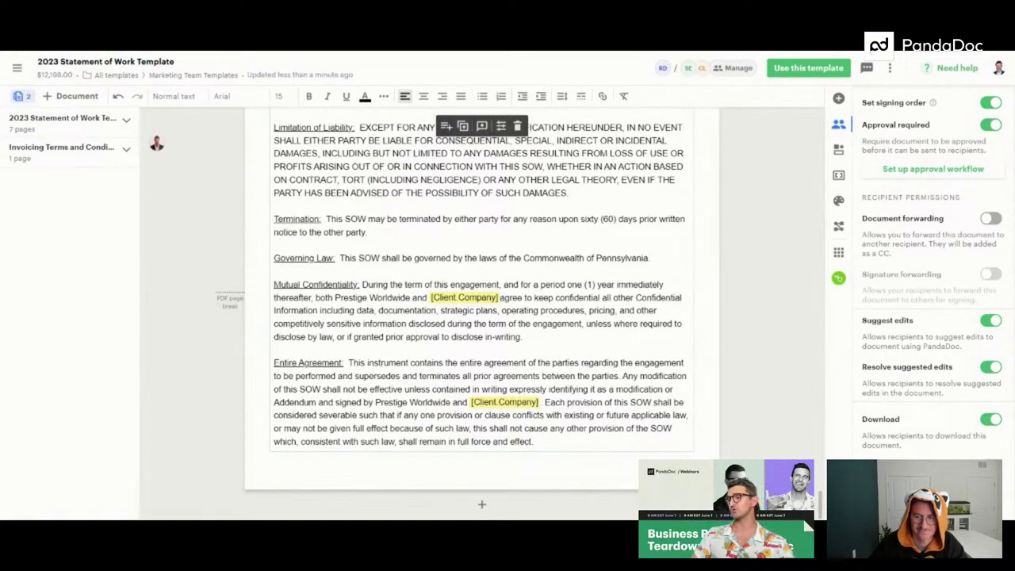
click(62, 147)
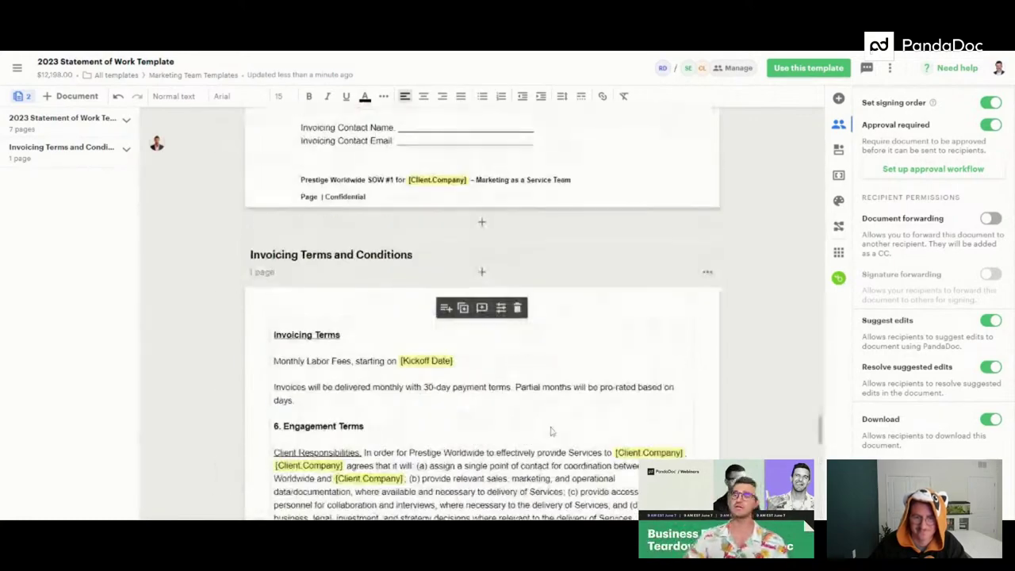
scroll(551, 431, down, 3)
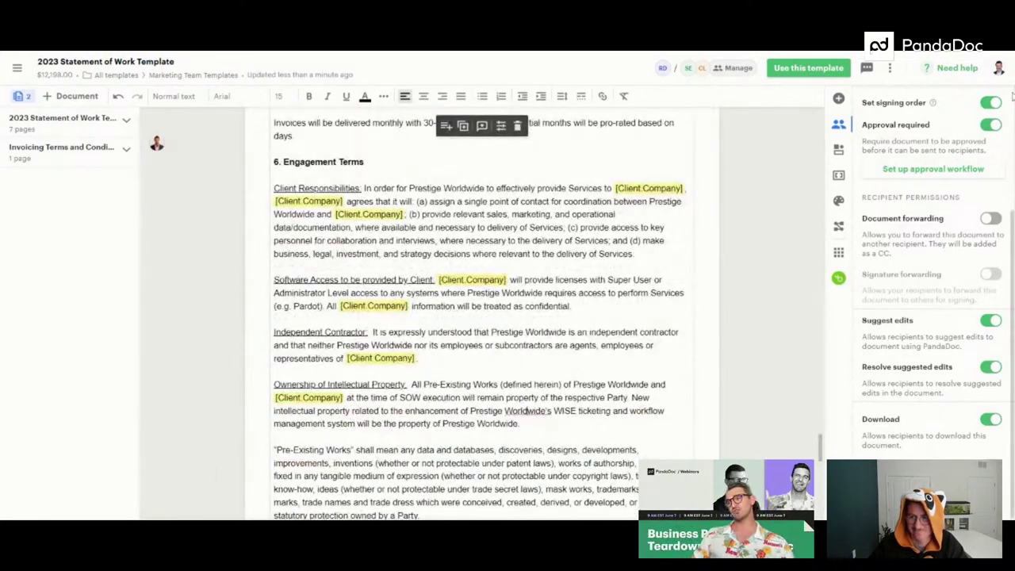
click(992, 322)
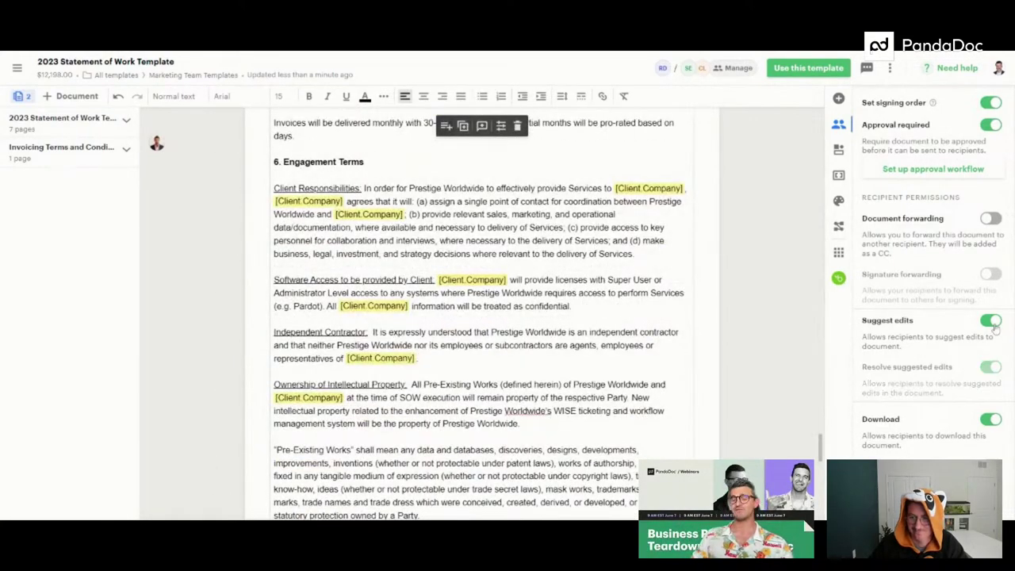
Disable both suggesting edits and resolving suggested edits for recipients of the template.
click(996, 367)
click(991, 322)
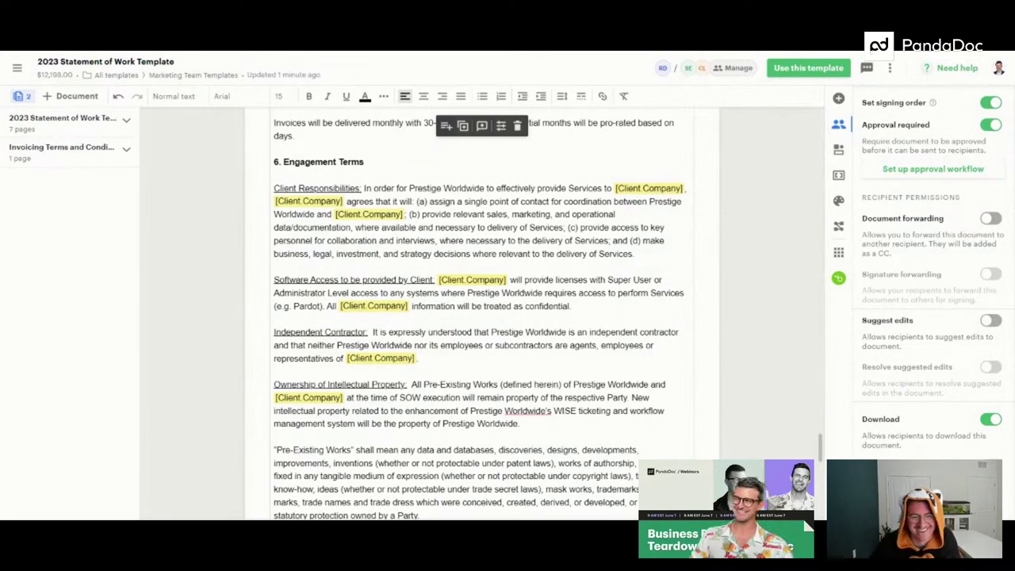
Insert a page break between the pricing table and the Non-Labor Fees section on page 7 of the SOW.
scroll(403, 442, up, 10)
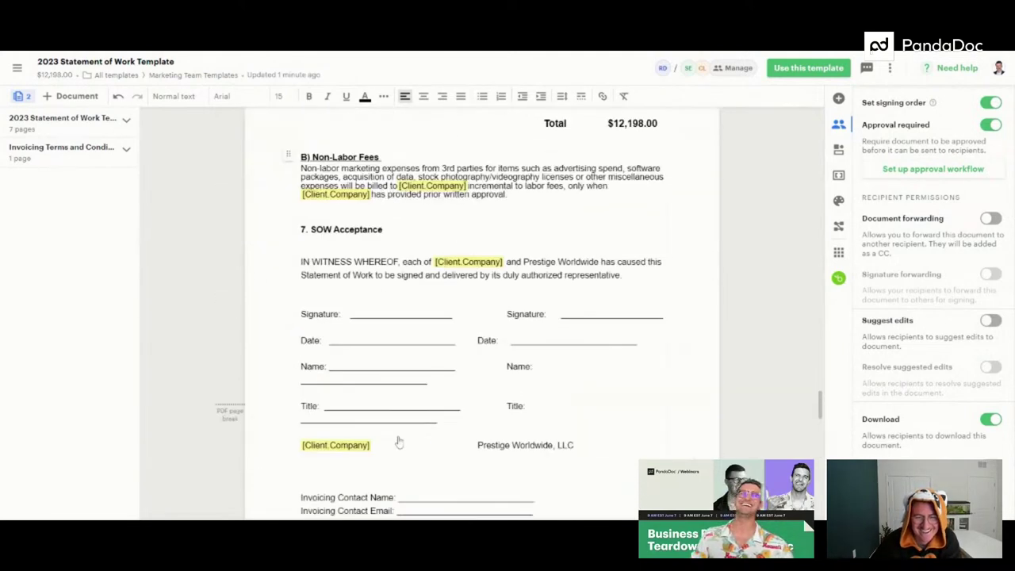
scroll(403, 432, down, 5)
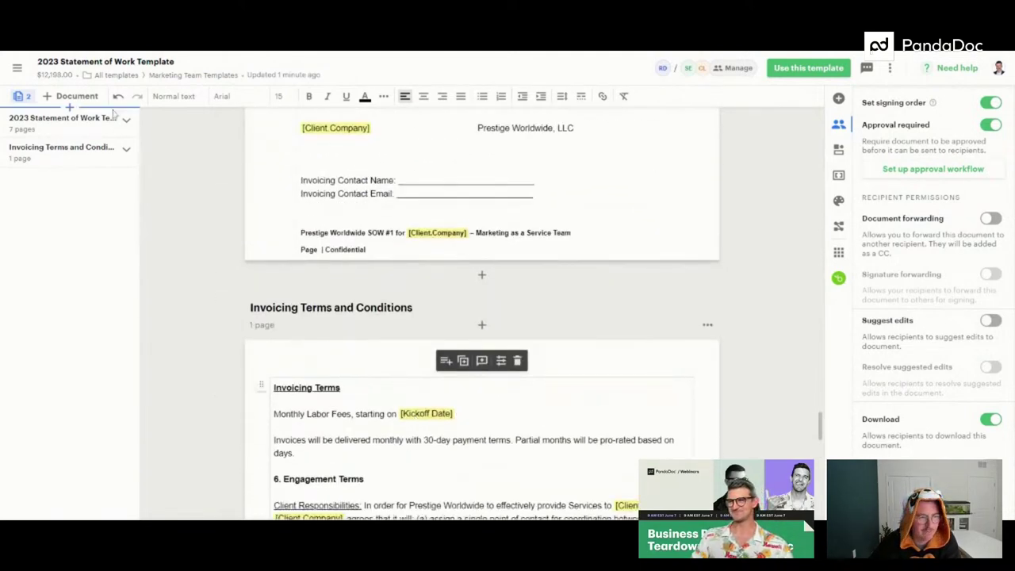
scroll(481, 317, down, 3)
scroll(481, 317, up, 4)
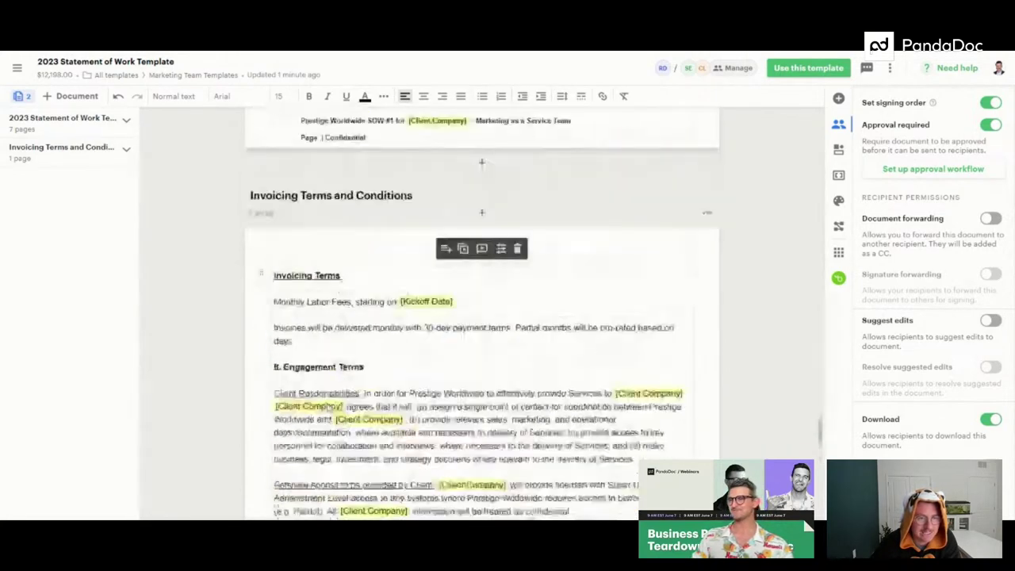
click(127, 119)
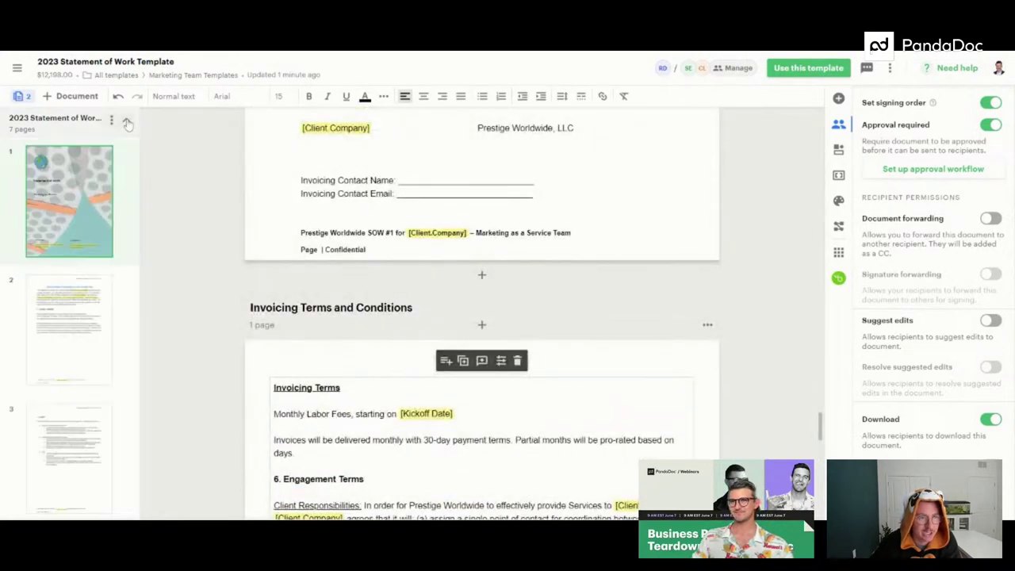
scroll(80, 222, down, 6)
scroll(100, 222, down, 1)
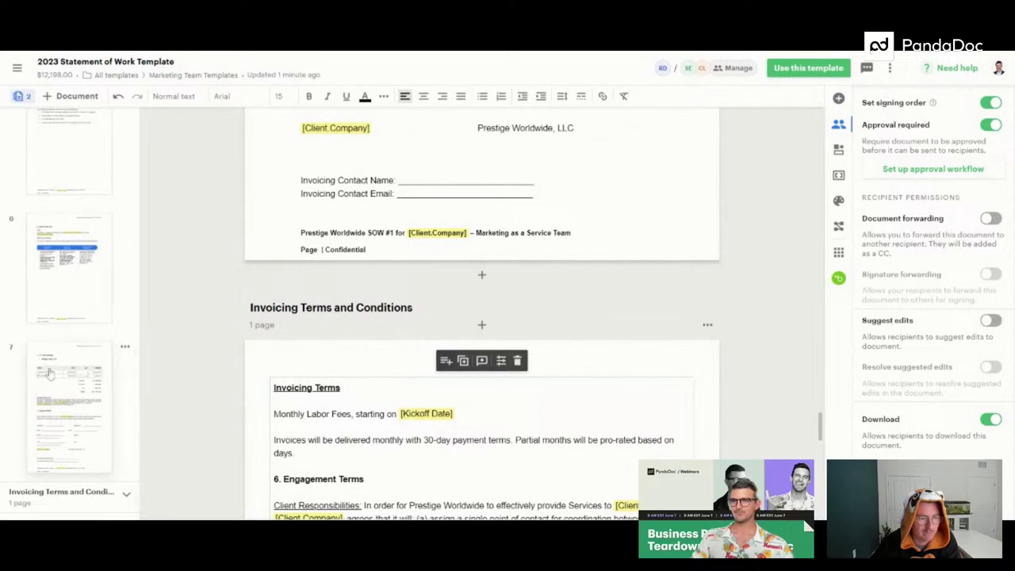
click(70, 400)
scroll(345, 399, down, 2)
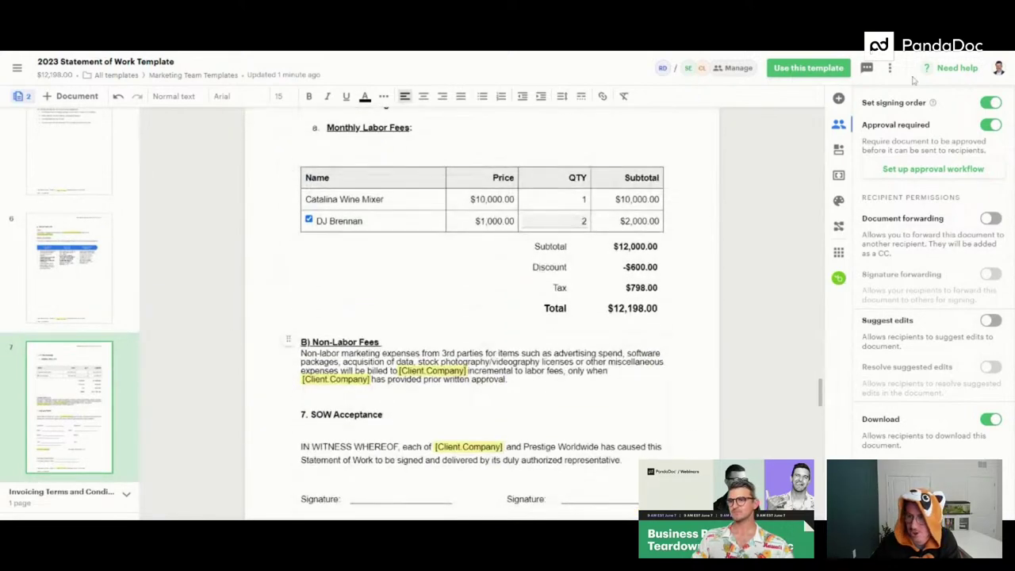
click(839, 98)
drag(962, 242, 525, 336)
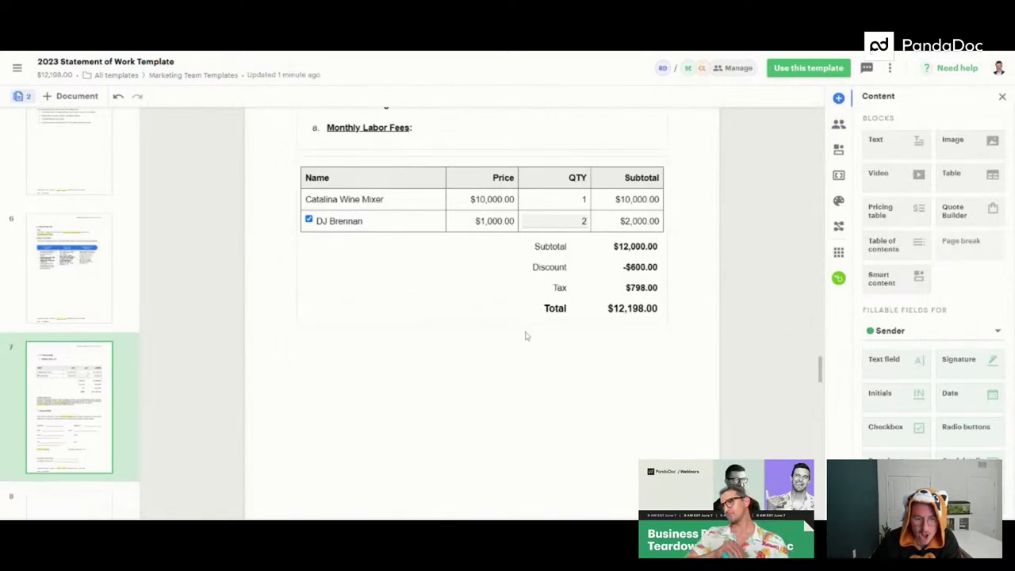
Delete the typed Signature, Date, Name and Title lines for both parties from the SOW Acceptance section.
scroll(341, 355, down, 3)
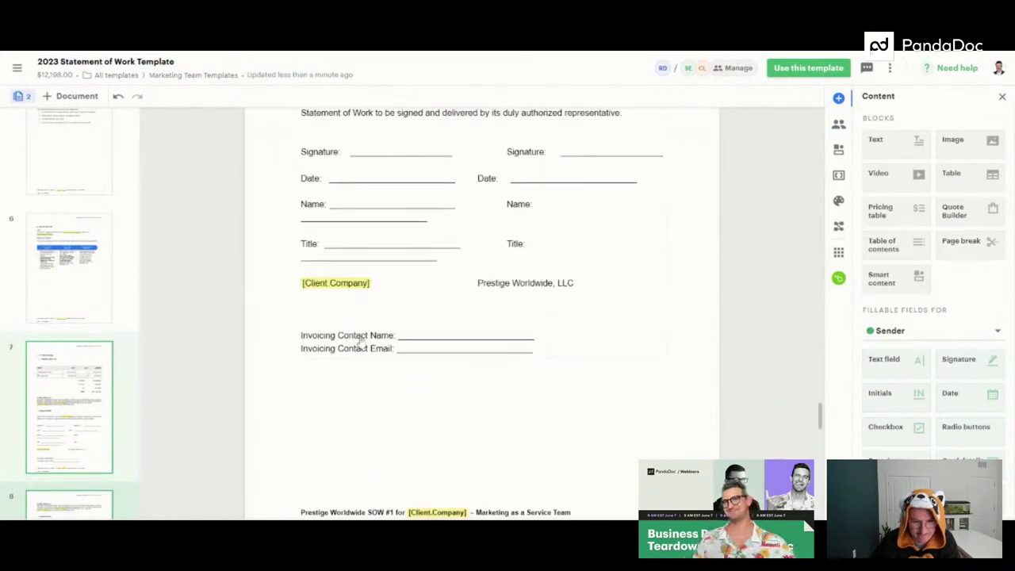
scroll(413, 317, down, 2)
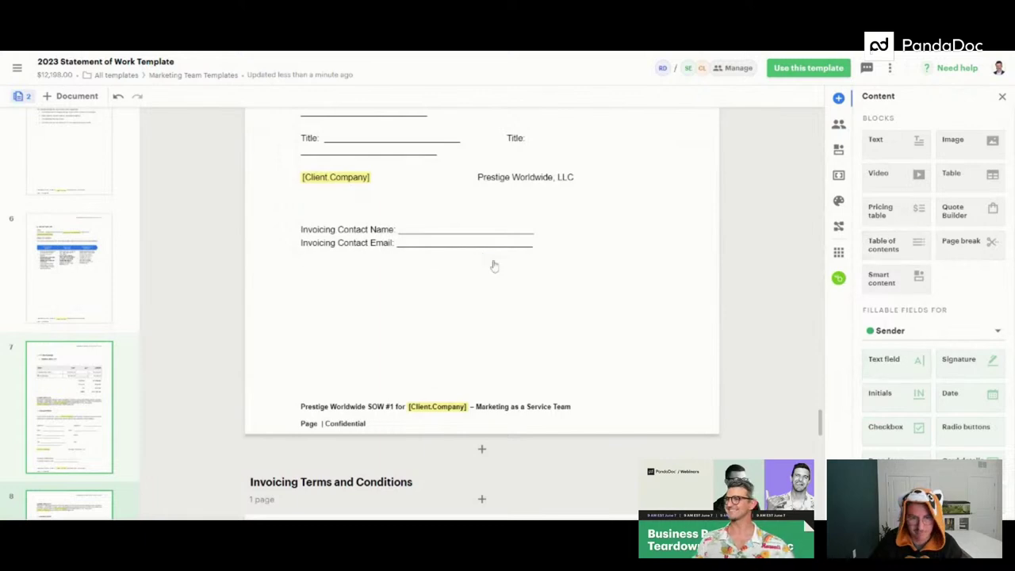
scroll(493, 266, up, 4)
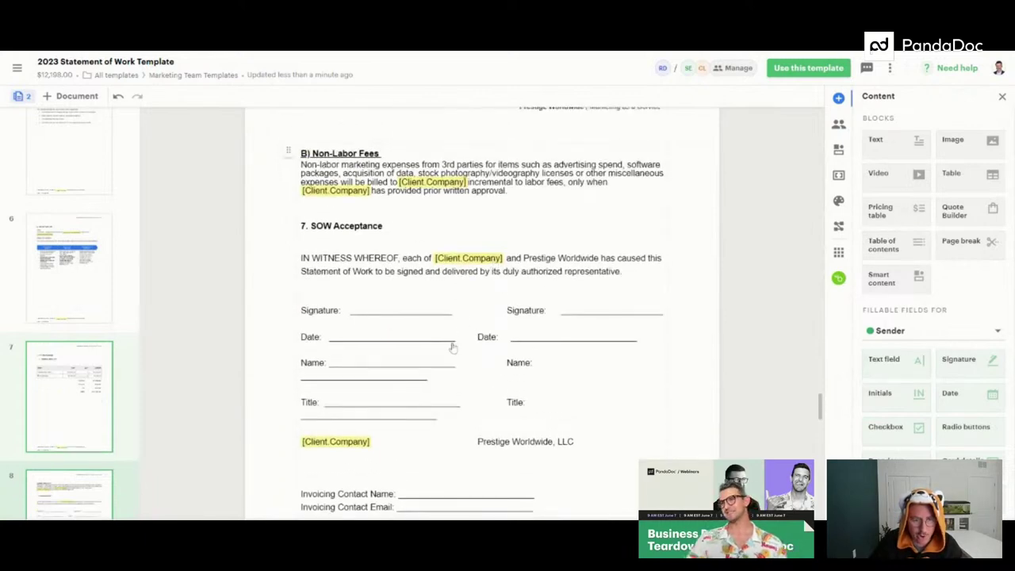
click(358, 311)
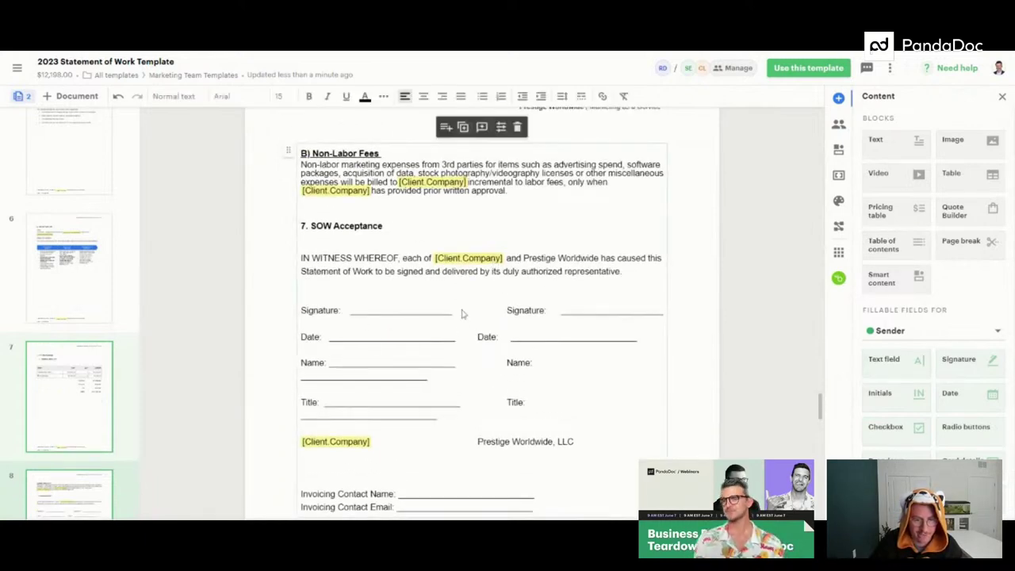
drag(464, 312, 355, 311)
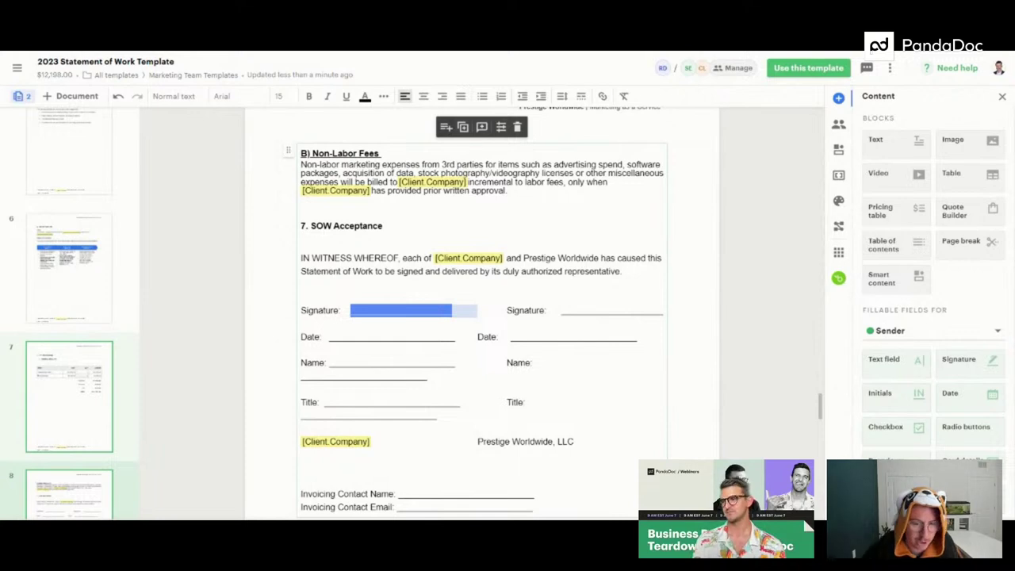
click(355, 310)
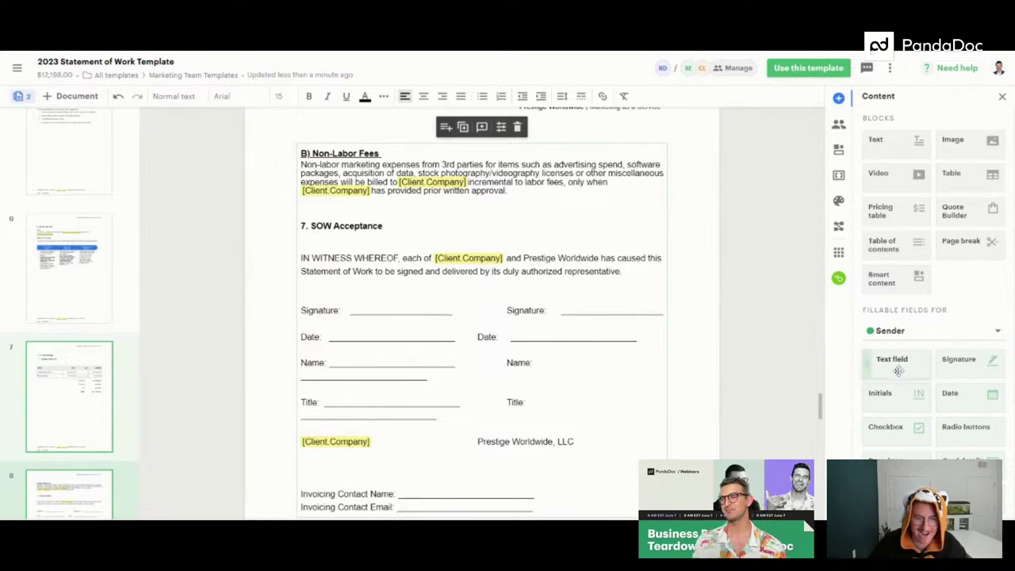
drag(898, 370, 357, 314)
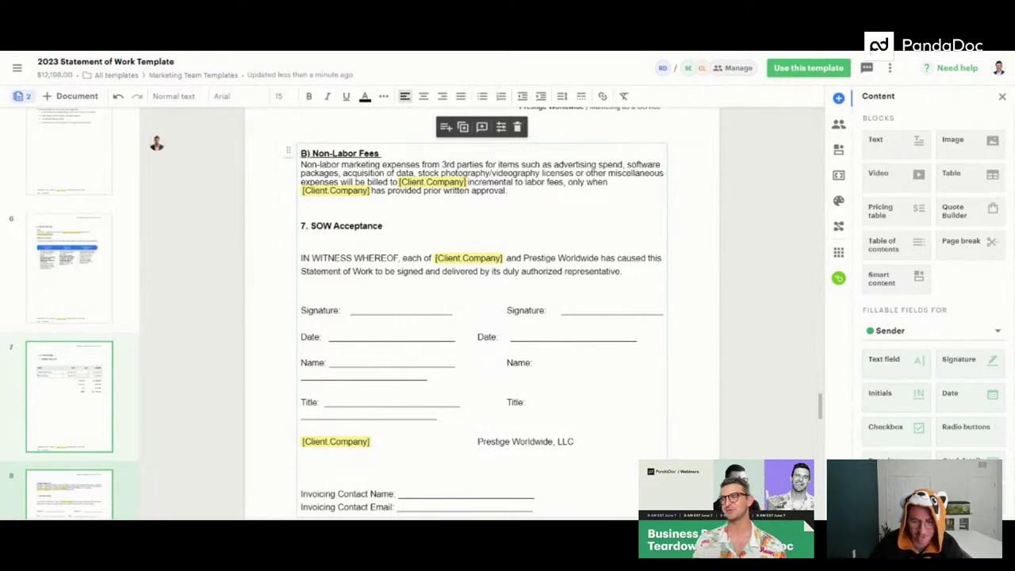
mouse_move(436, 414)
mouse_down()
mouse_move(302, 337)
mouse_move(306, 310)
mouse_up()
key(Delete)
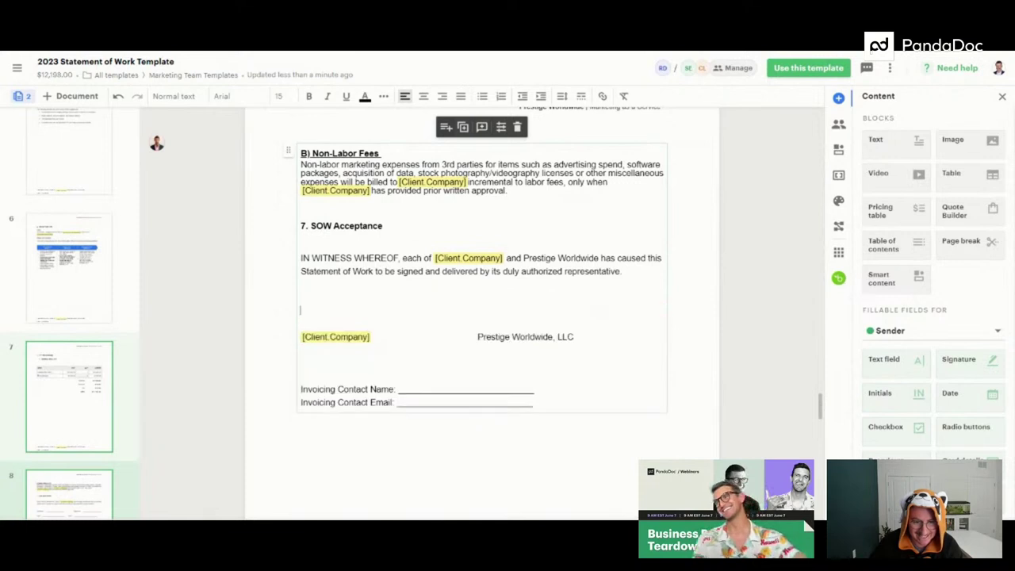
Add a Sender text field under the SOW Acceptance paragraph and insert blank lines to make room for more fields.
mouse_move(880, 360)
mouse_down()
mouse_move(462, 298)
mouse_move(513, 304)
mouse_up()
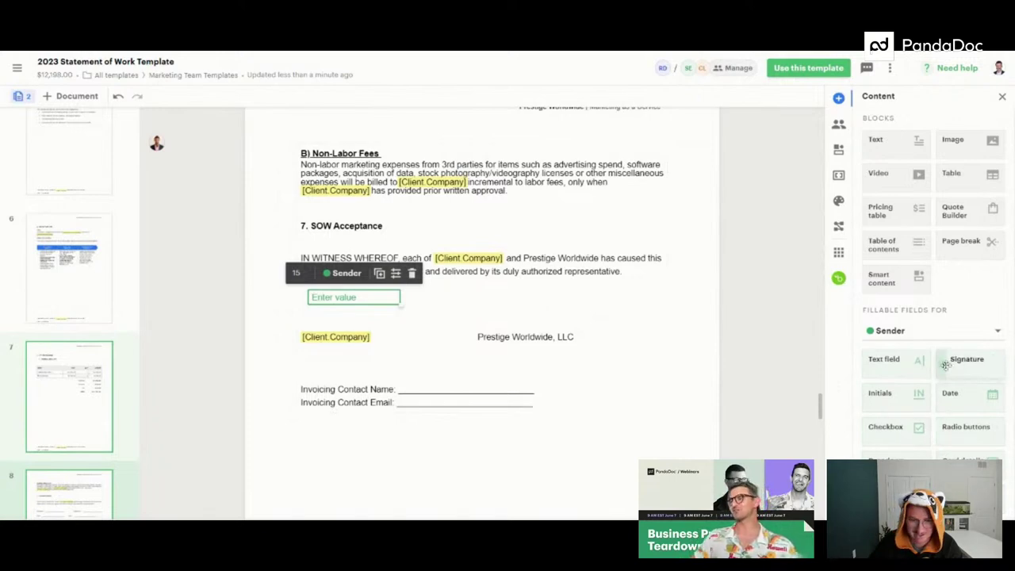
click(446, 302)
key(Return)
key(Return)
key(Return)
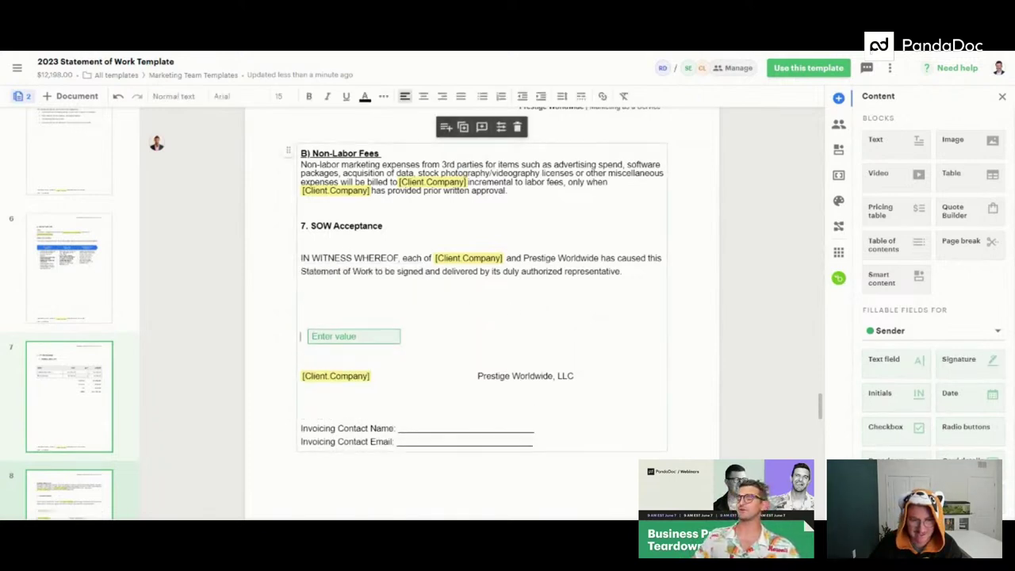
key(Return)
drag(349, 349, 349, 305)
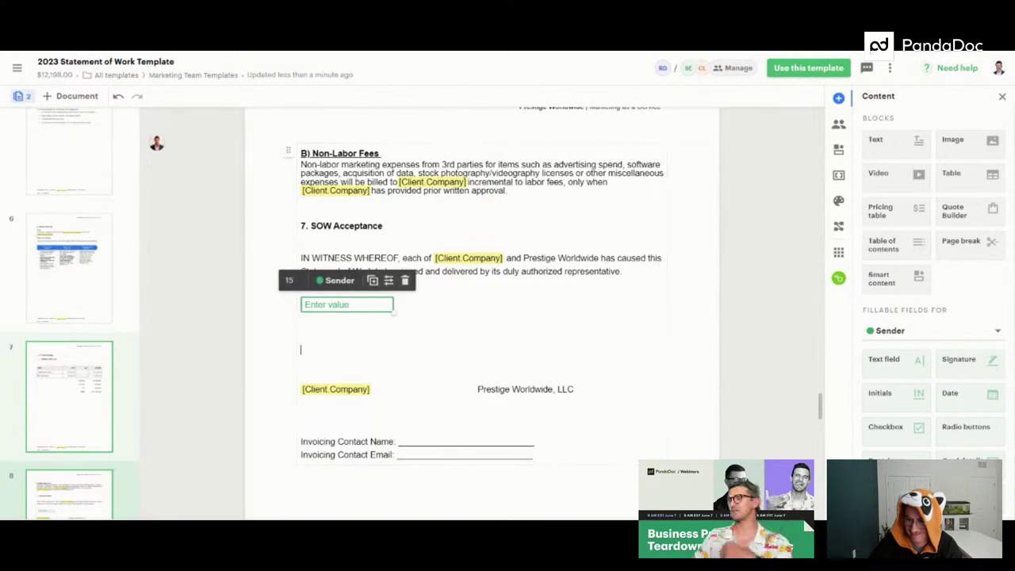
Add Sender signature and date fields above [Client.Company], with the date stacked between the text field and the signature.
drag(956, 361, 678, 367)
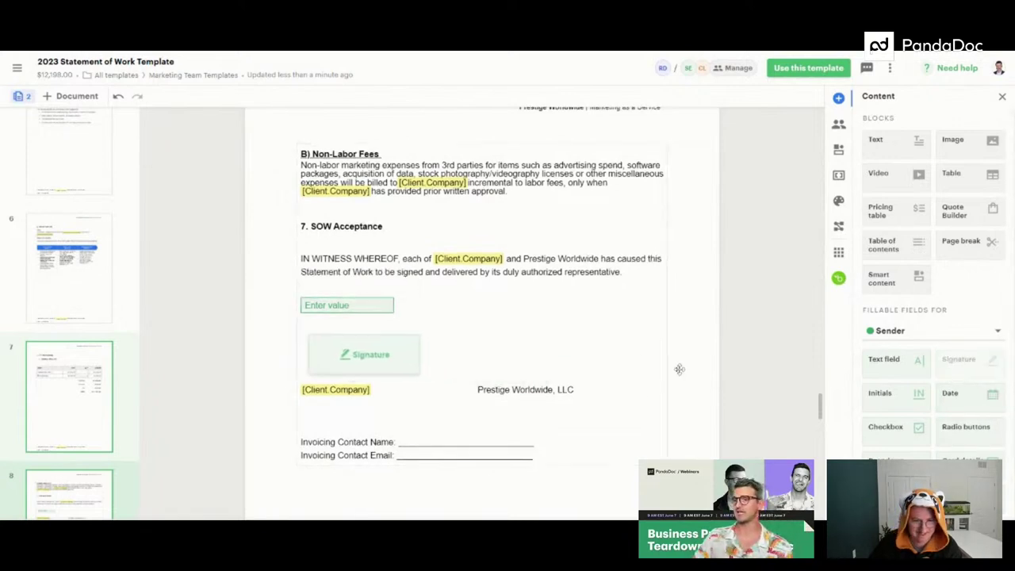
click(481, 348)
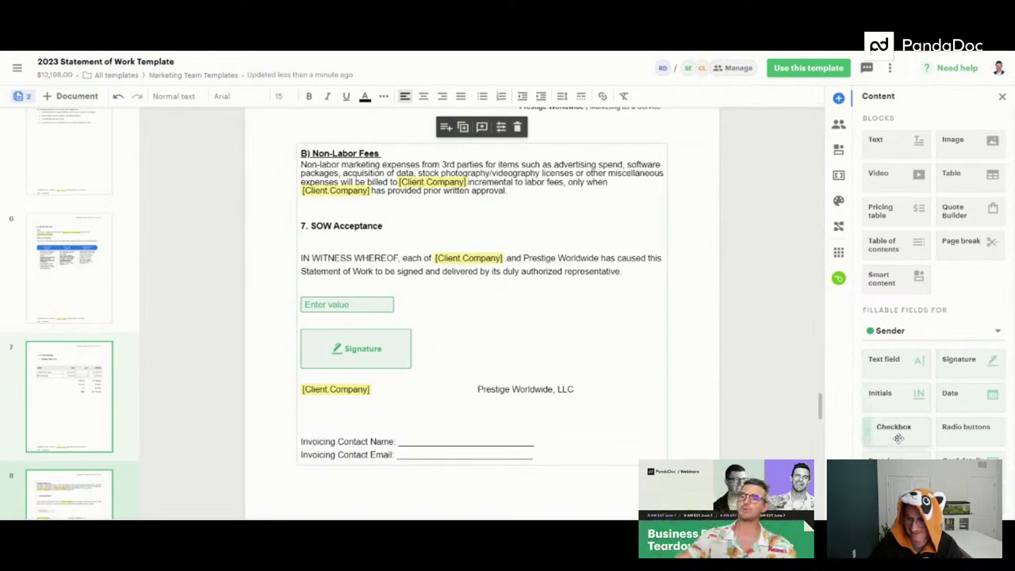
drag(969, 396, 587, 365)
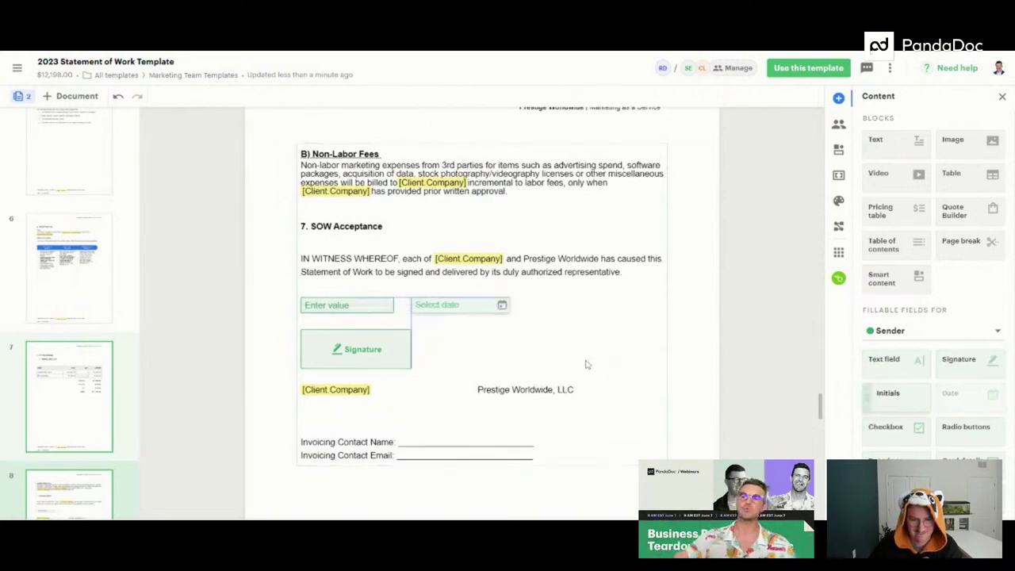
drag(412, 292, 414, 293)
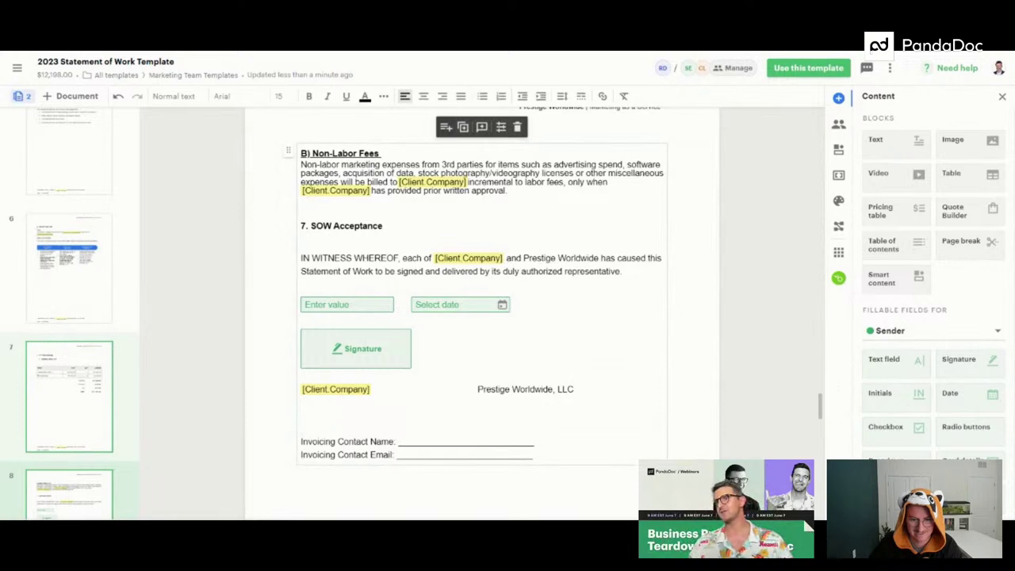
key(Return)
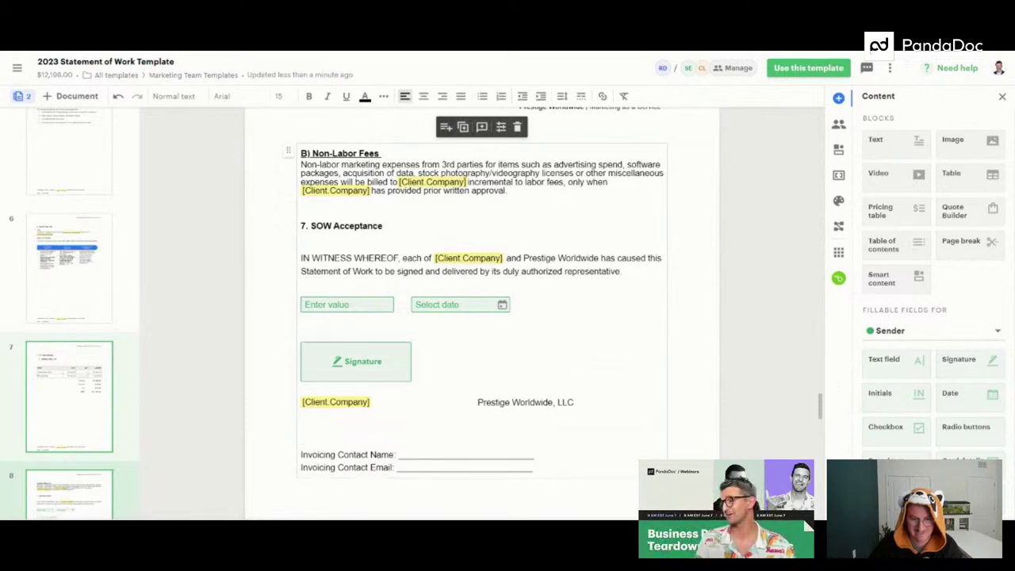
drag(452, 311, 345, 335)
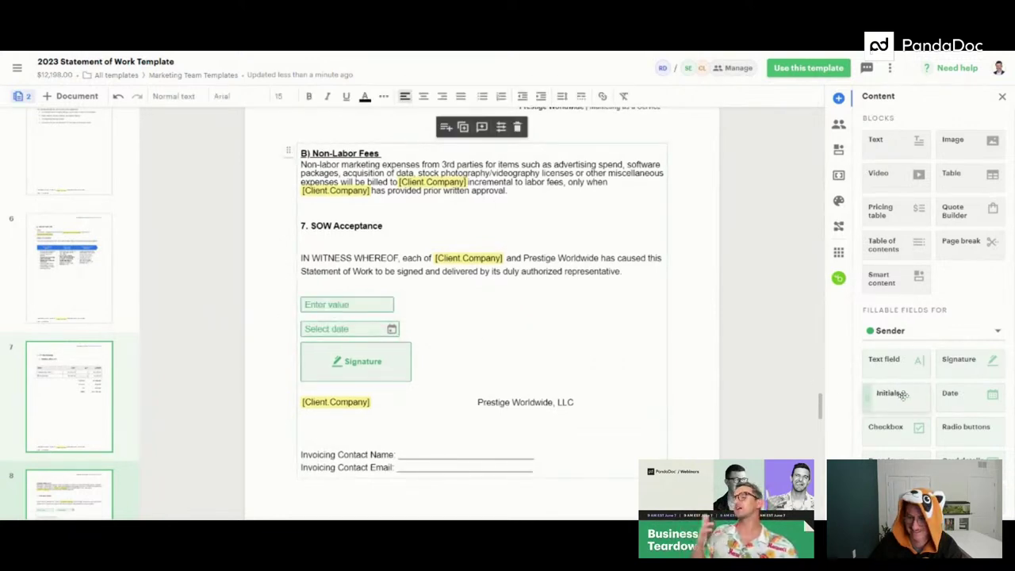
Add a matching text field, signature field and date field above Prestige Worldwide, LLC, aligned with the client's fields.
drag(897, 359, 529, 305)
drag(596, 342, 597, 342)
drag(944, 361, 930, 372)
drag(491, 348, 491, 348)
mouse_move(950, 393)
mouse_down()
mouse_move(682, 367)
mouse_move(486, 324)
mouse_up()
click(594, 402)
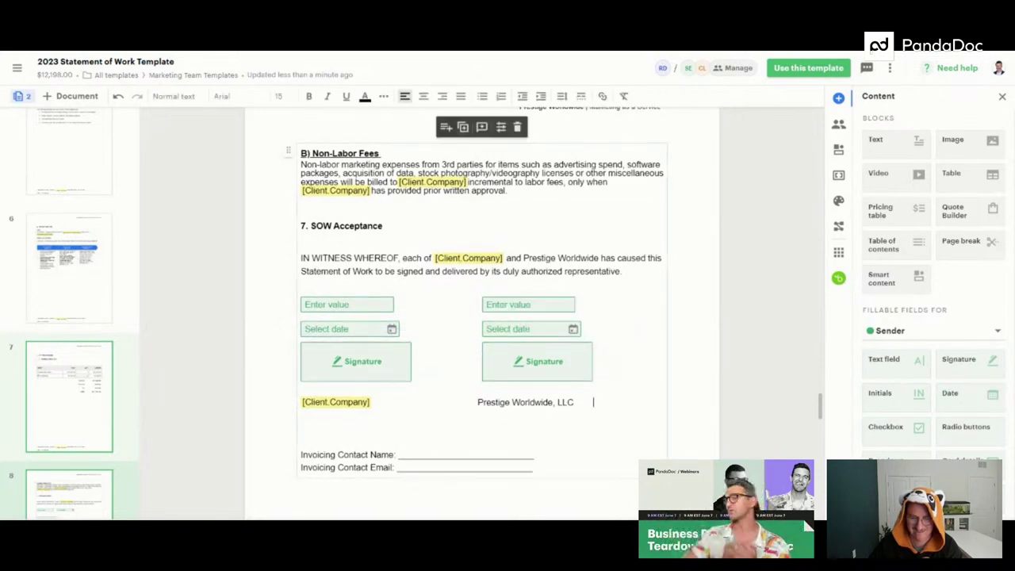
Replace the underscore blanks after Invoicing Contact Name and Invoicing Contact Email with fillable text fields.
drag(535, 455, 399, 455)
drag(882, 360, 745, 401)
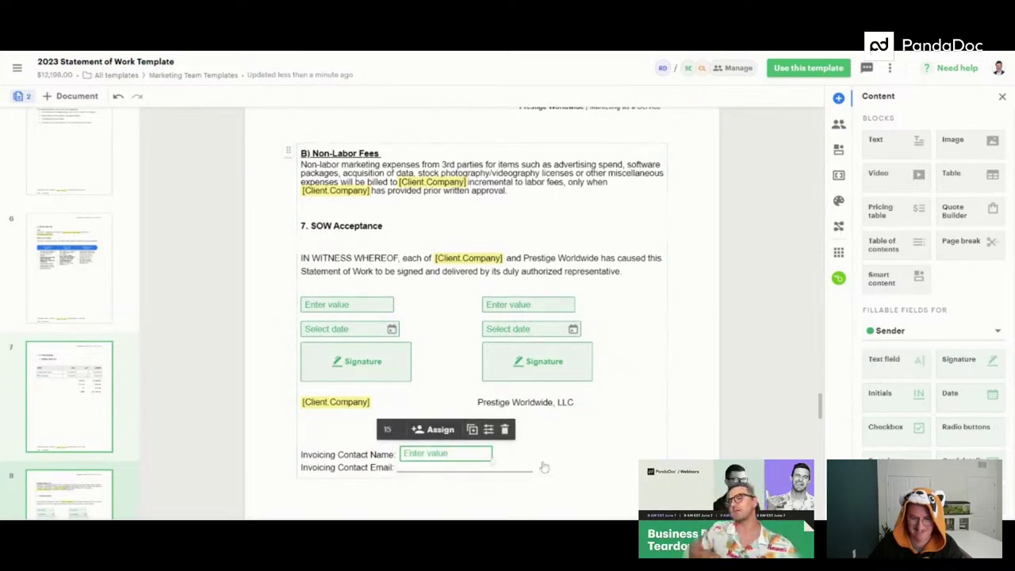
drag(533, 468, 415, 468)
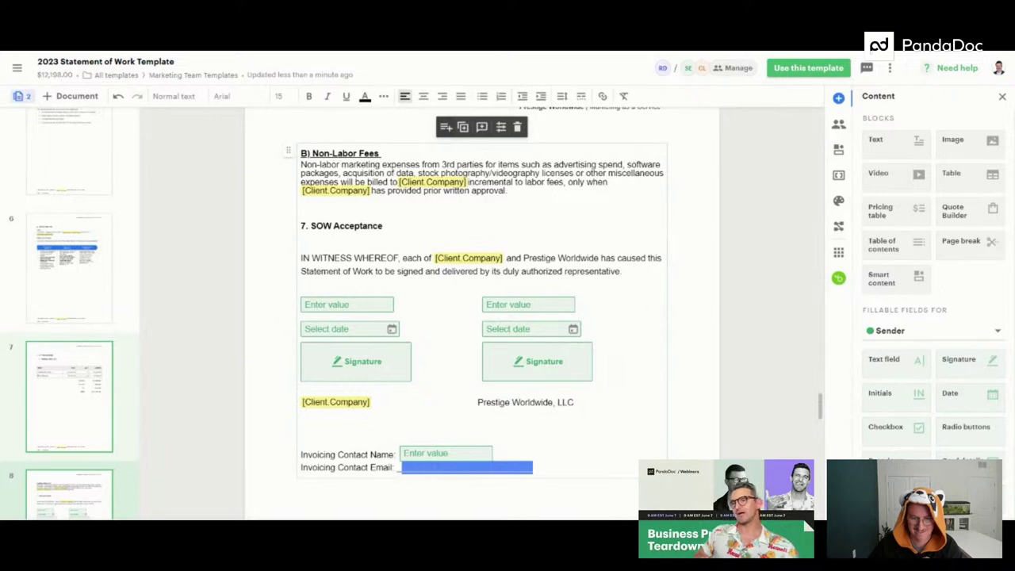
key(BackSpace)
drag(883, 359, 503, 473)
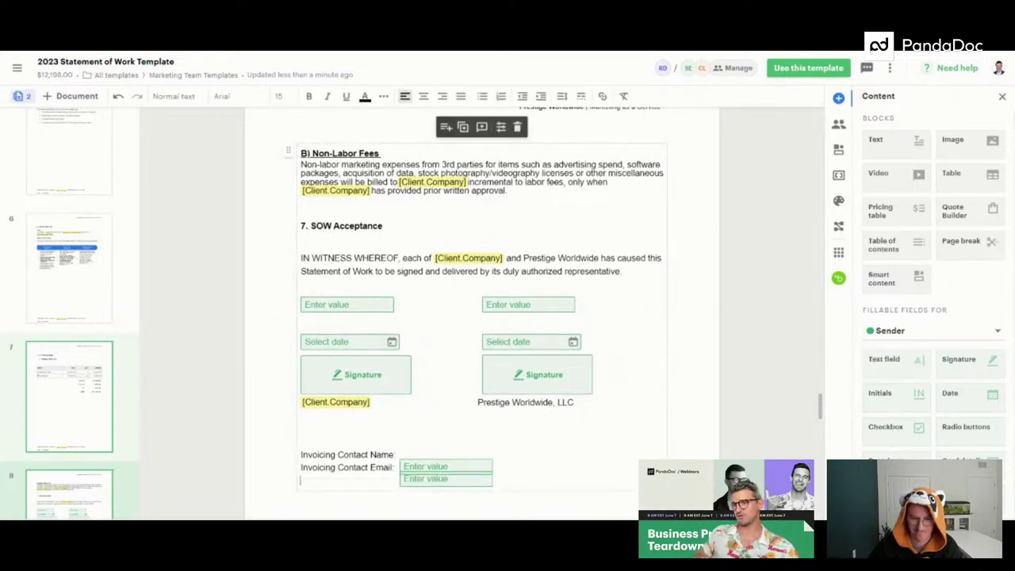
Realign the shifted text, date and signature fields of both parties above their company names.
drag(357, 368, 369, 350)
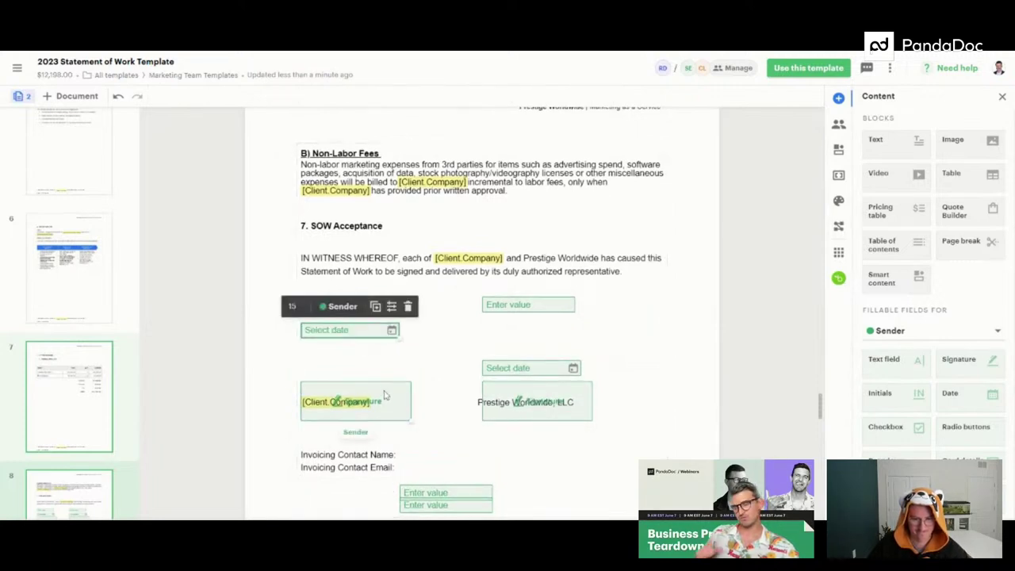
drag(385, 392, 387, 359)
key(ctrl+v)
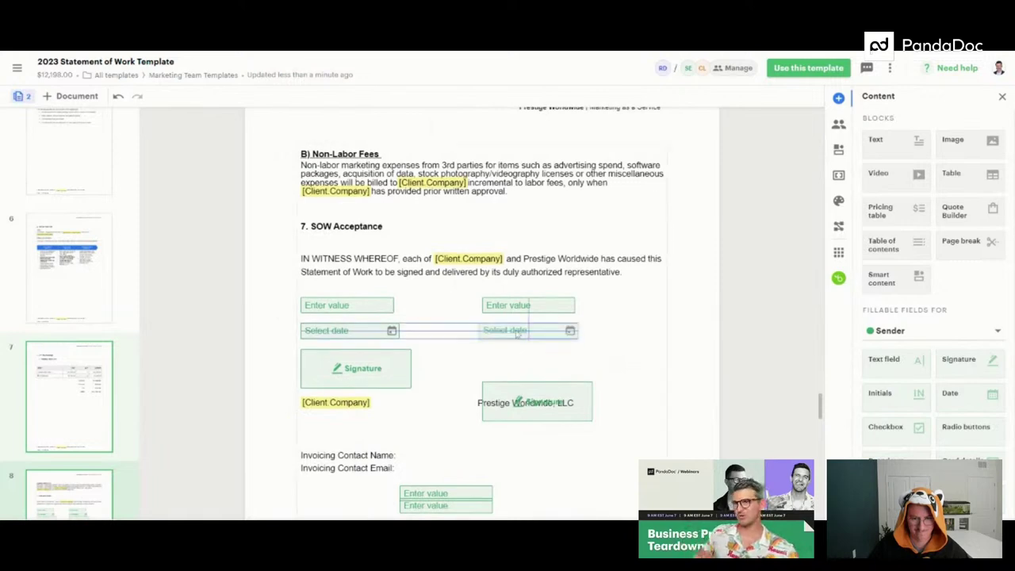
drag(543, 400, 550, 371)
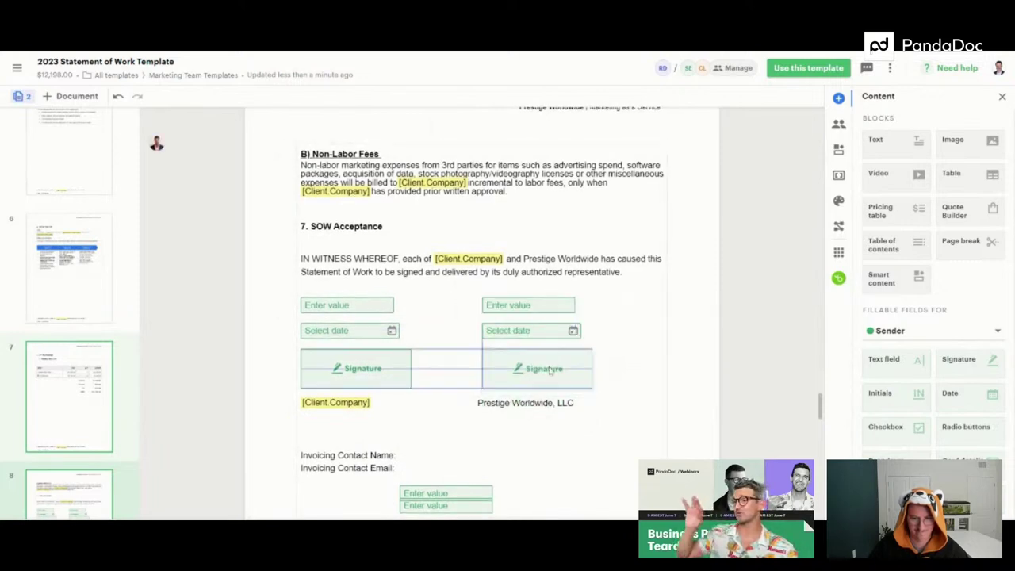
Separate the Invoicing Contact Name and Email lines with a blank line, align a text field beside each, and realign the signature fields.
scroll(449, 456, down, 1)
drag(442, 440, 445, 403)
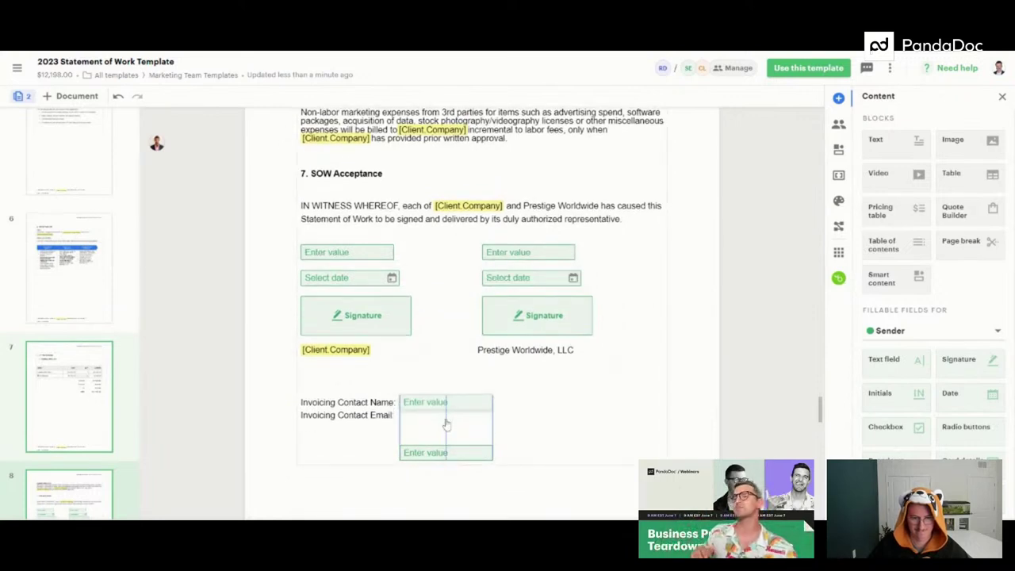
click(301, 414)
key(Return)
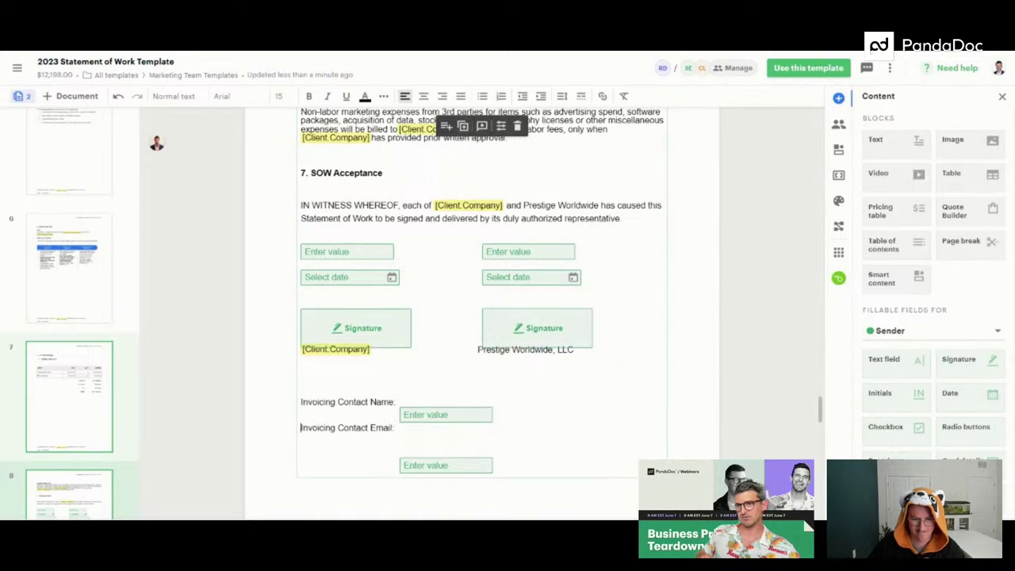
mouse_move(425, 468)
mouse_down()
mouse_move(422, 446)
mouse_move(444, 401)
mouse_move(444, 426)
mouse_up()
click(471, 411)
drag(539, 335, 533, 328)
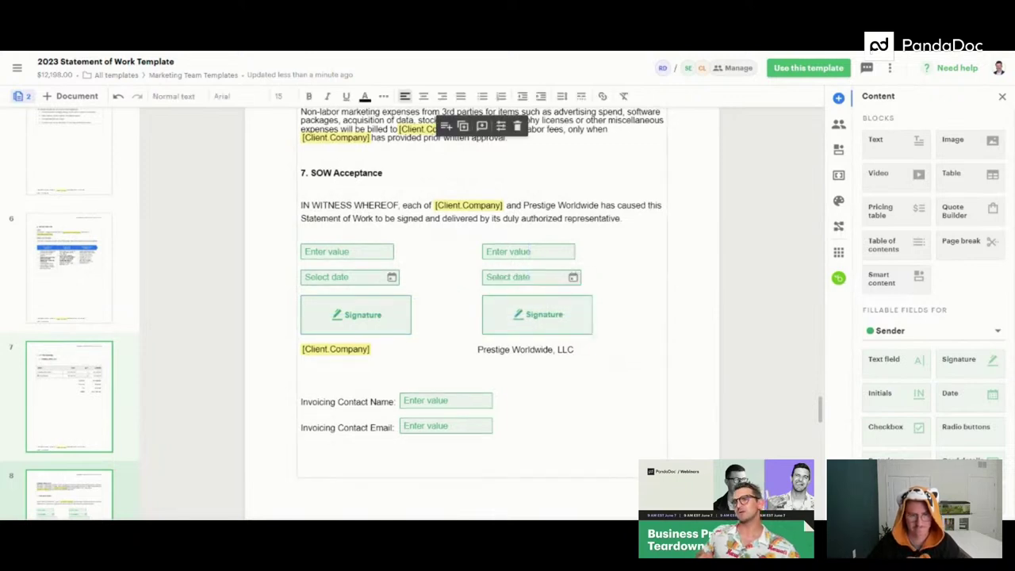
Change the placeholder of the text field above [Client.Company] to "Enter Name".
click(323, 254)
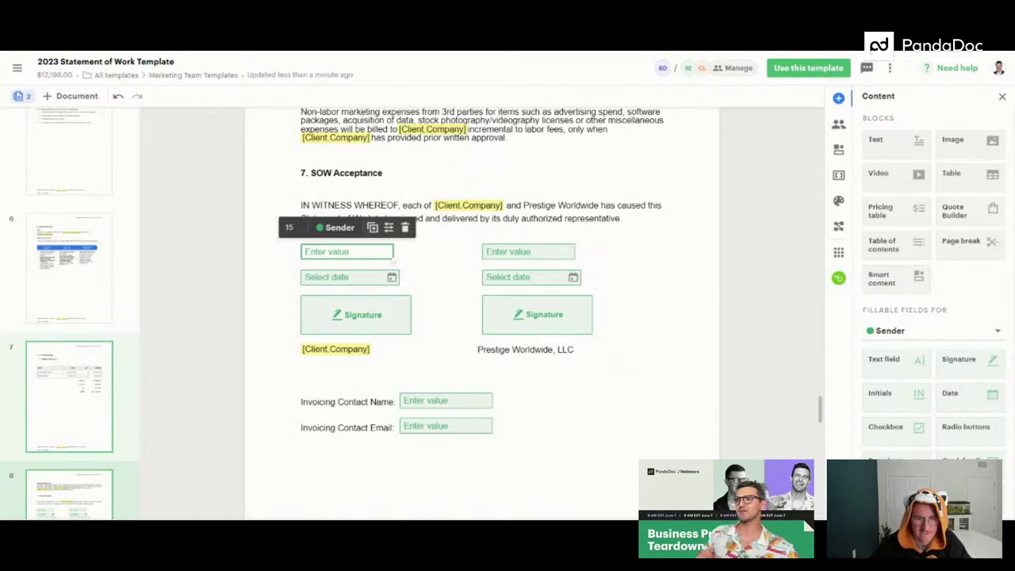
click(389, 228)
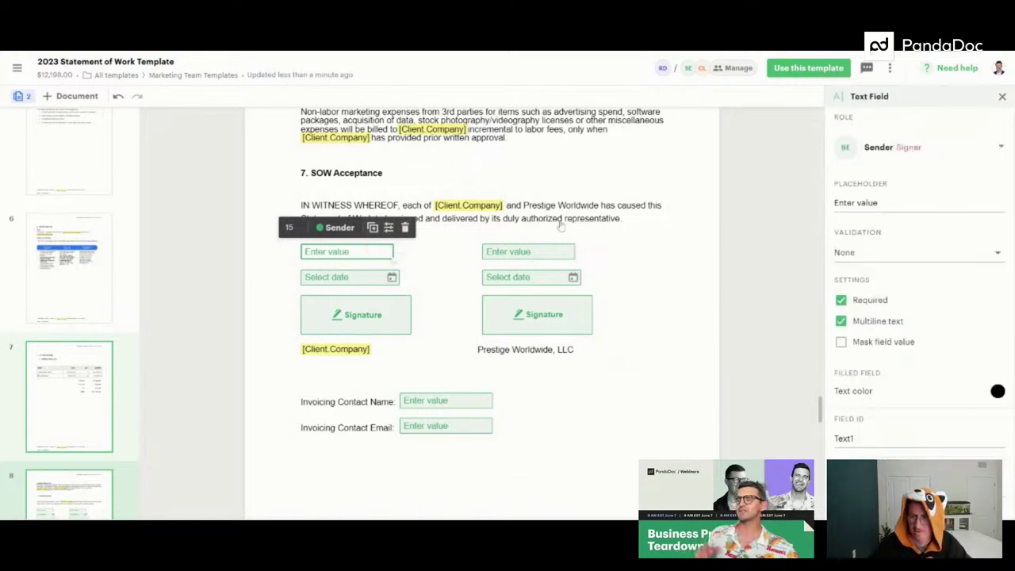
click(865, 203)
click(865, 203)
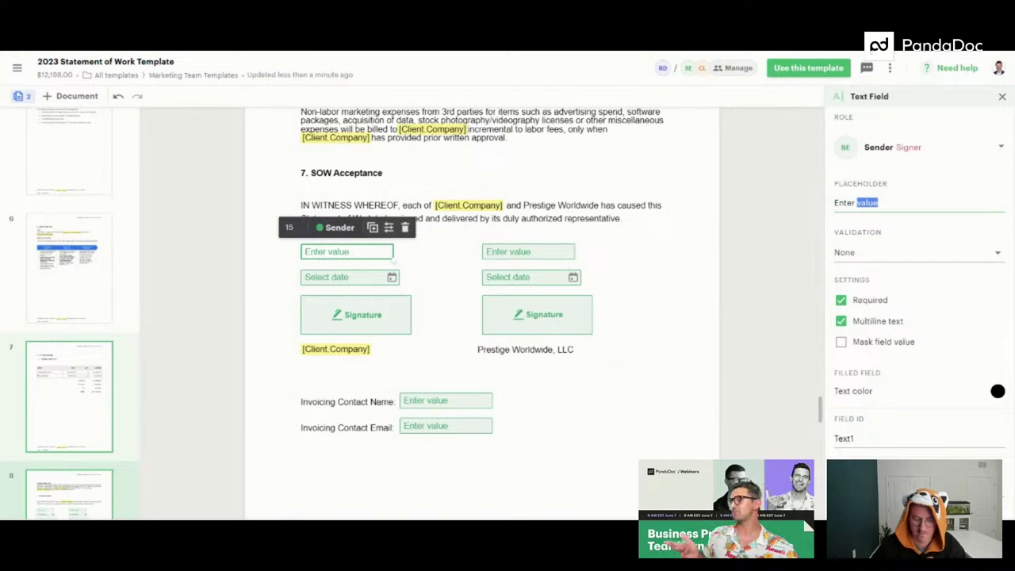
text(Nam)
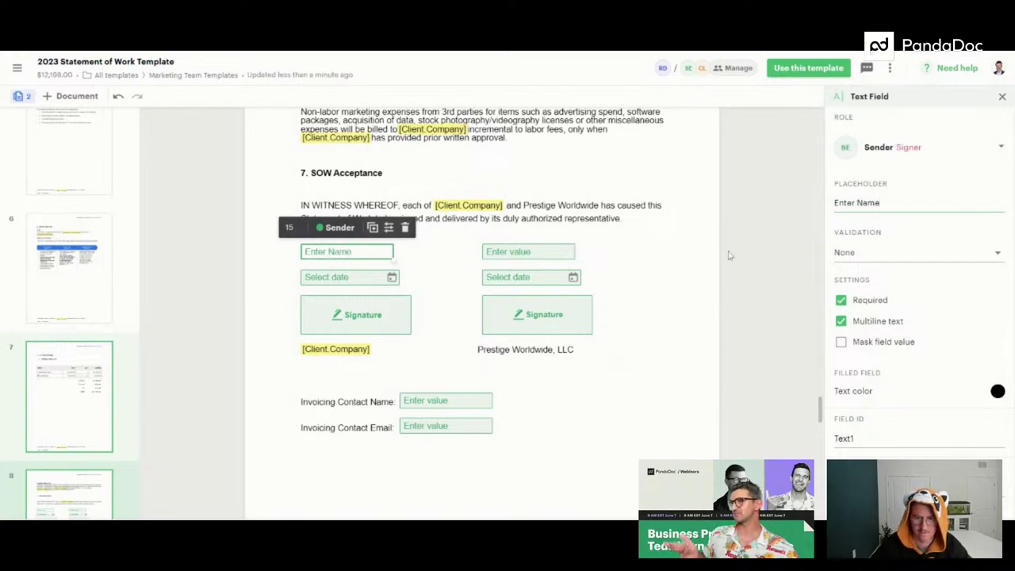
click(653, 272)
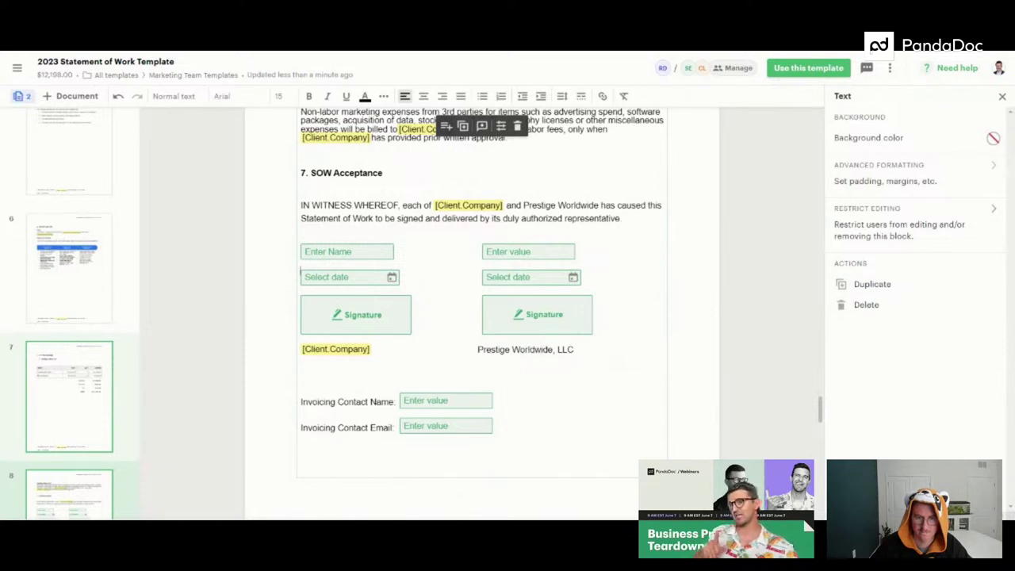
Assign the name, date and signature fields above [Client.Company] to the Client role.
click(335, 254)
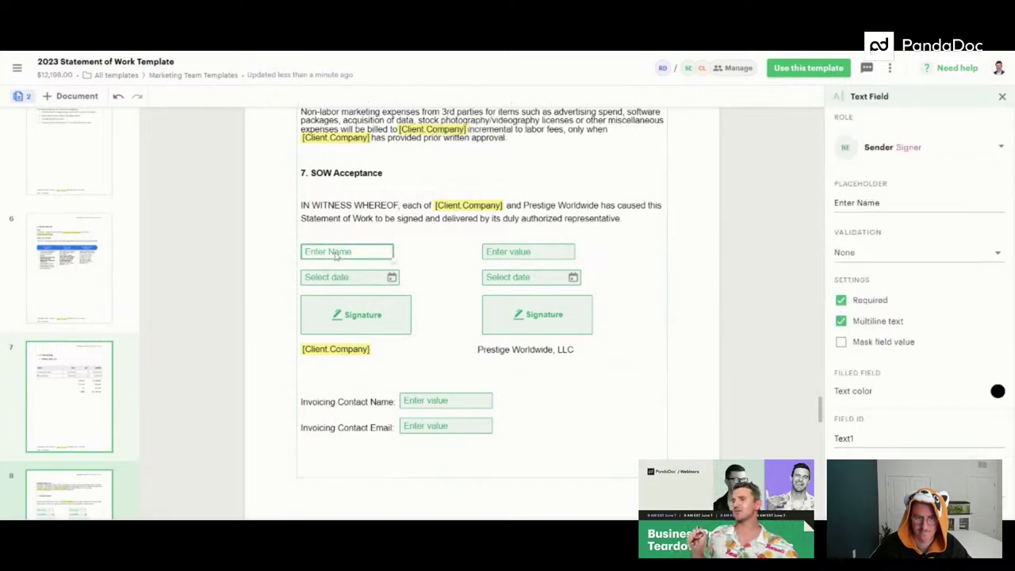
click(338, 228)
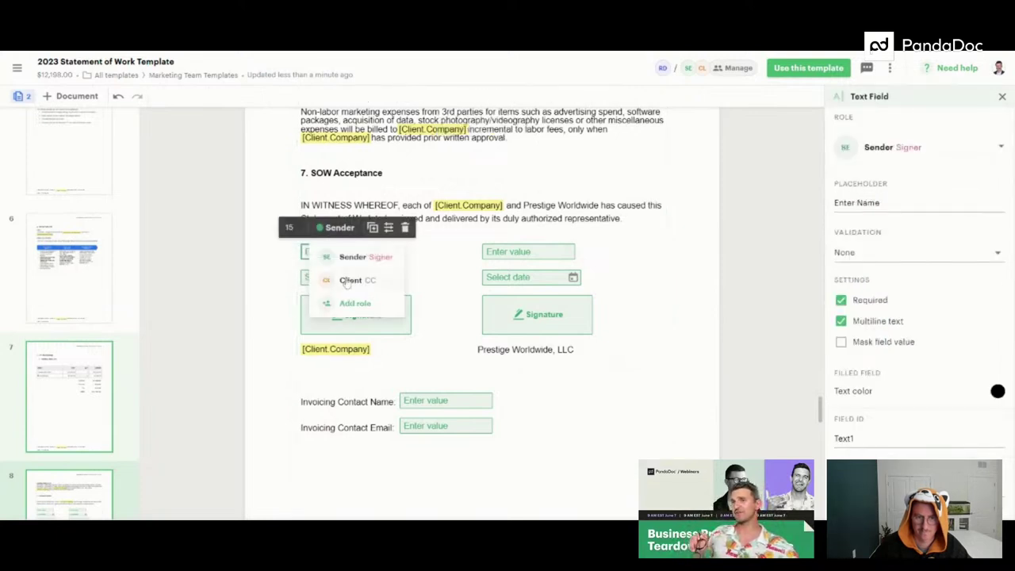
click(349, 279)
click(347, 278)
click(342, 253)
click(349, 316)
click(349, 316)
click(334, 278)
click(345, 330)
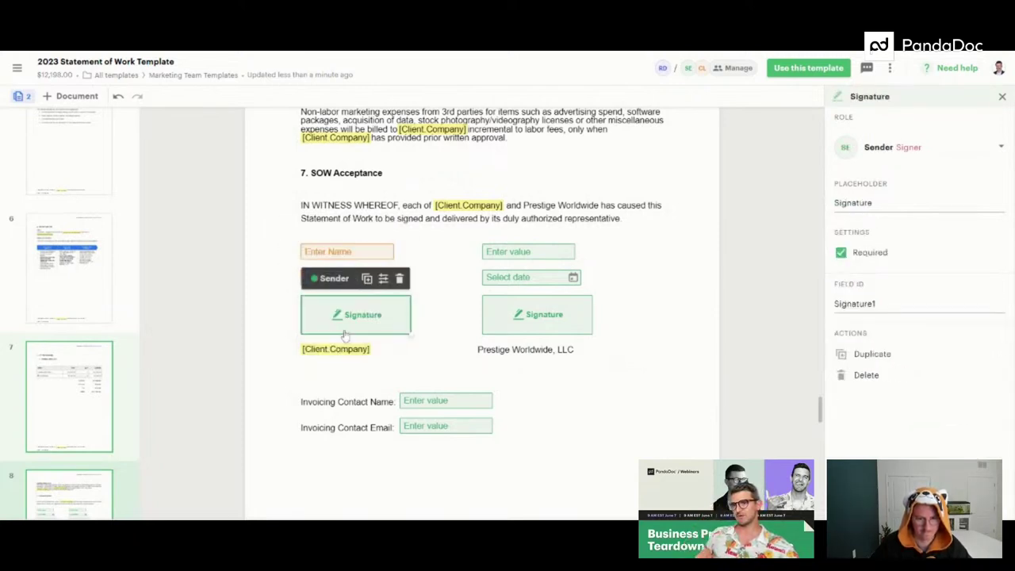
Assign the Invoicing Contact Name and Invoicing Contact Email text fields to the Client role.
click(433, 406)
click(438, 376)
click(434, 429)
click(439, 401)
click(591, 413)
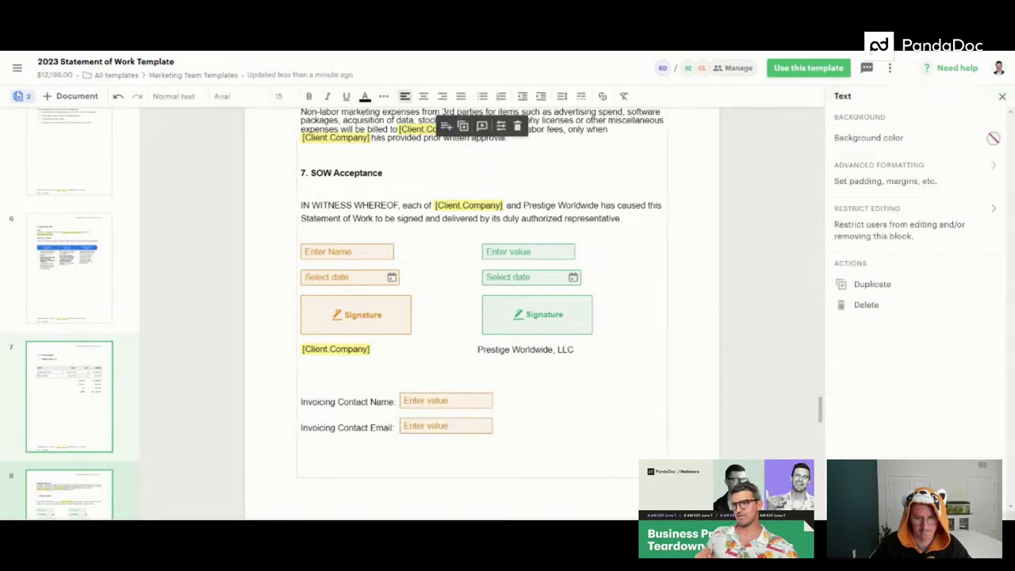
Set the validation of the Invoicing Contact Email field to Email address.
scroll(482, 292, down, 1)
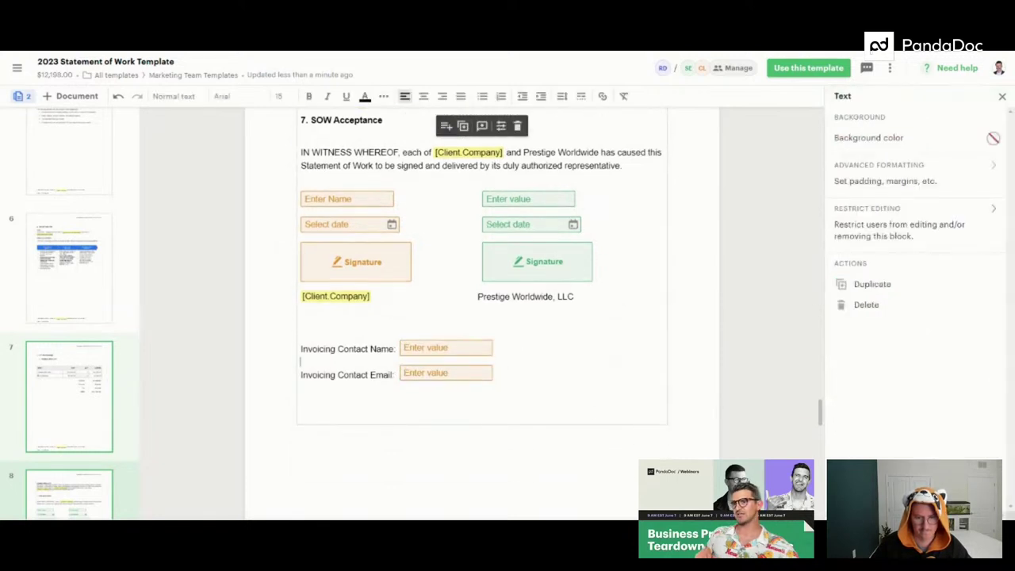
click(420, 376)
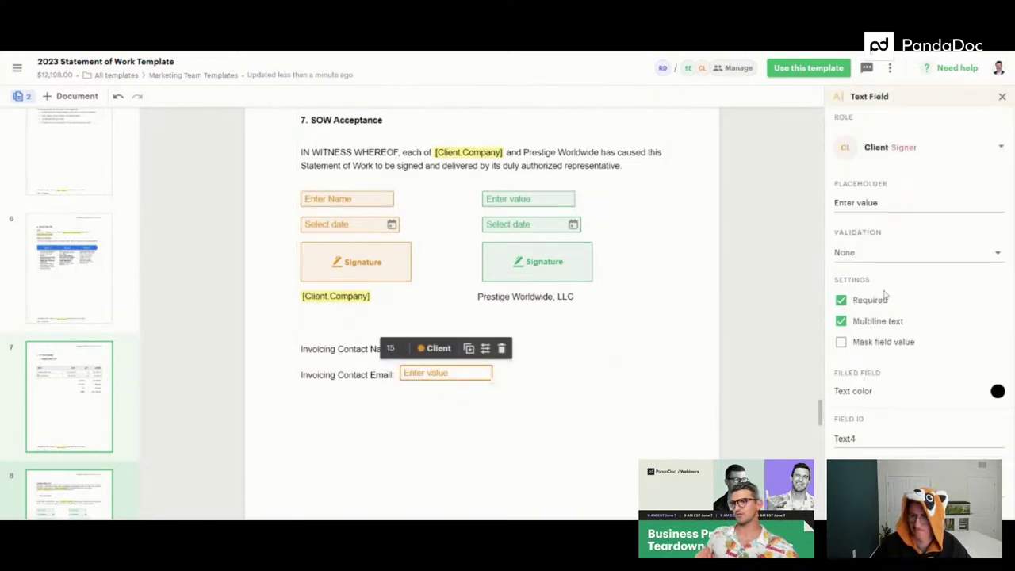
scroll(889, 255, down, 1)
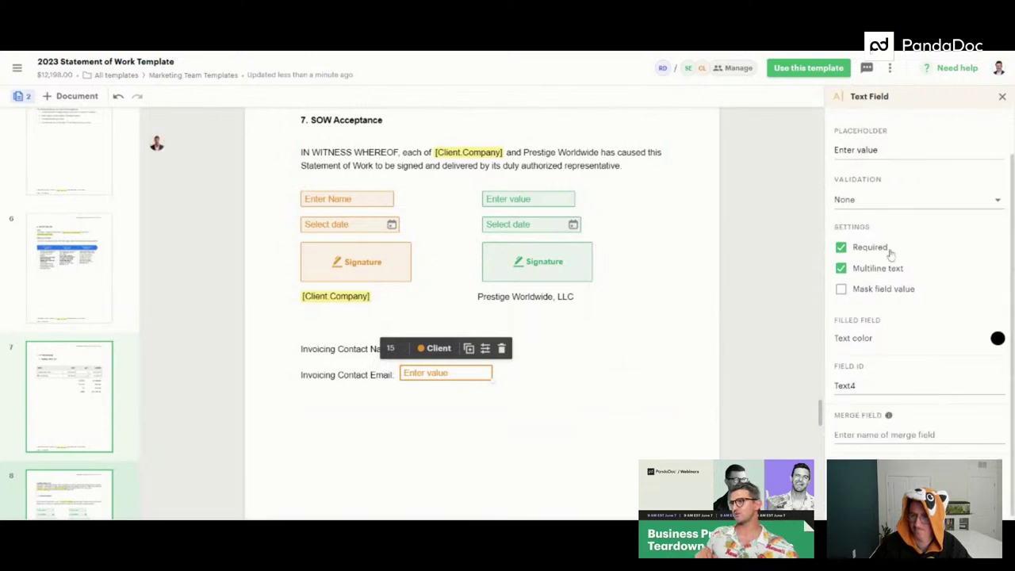
click(871, 205)
click(872, 222)
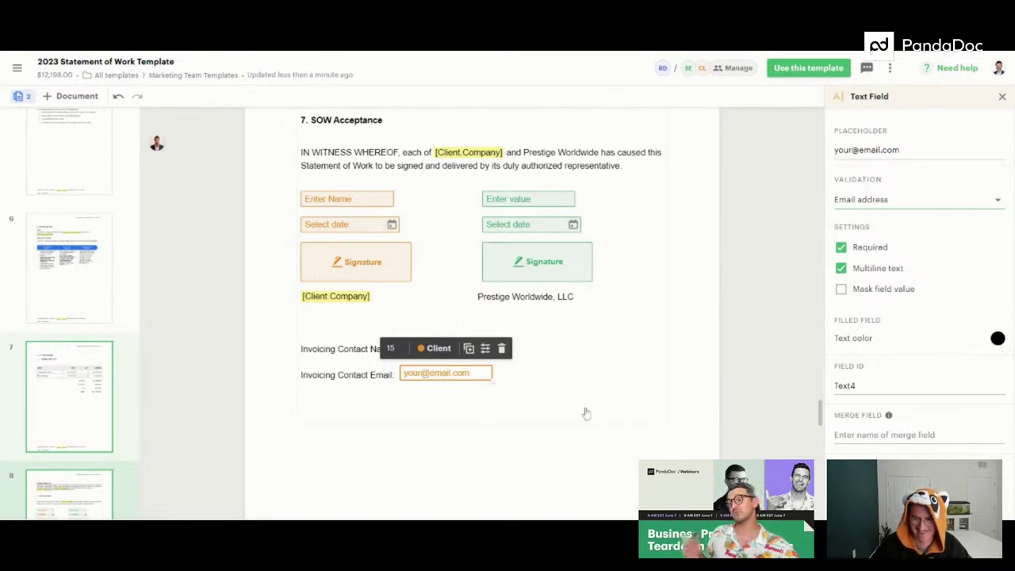
click(615, 381)
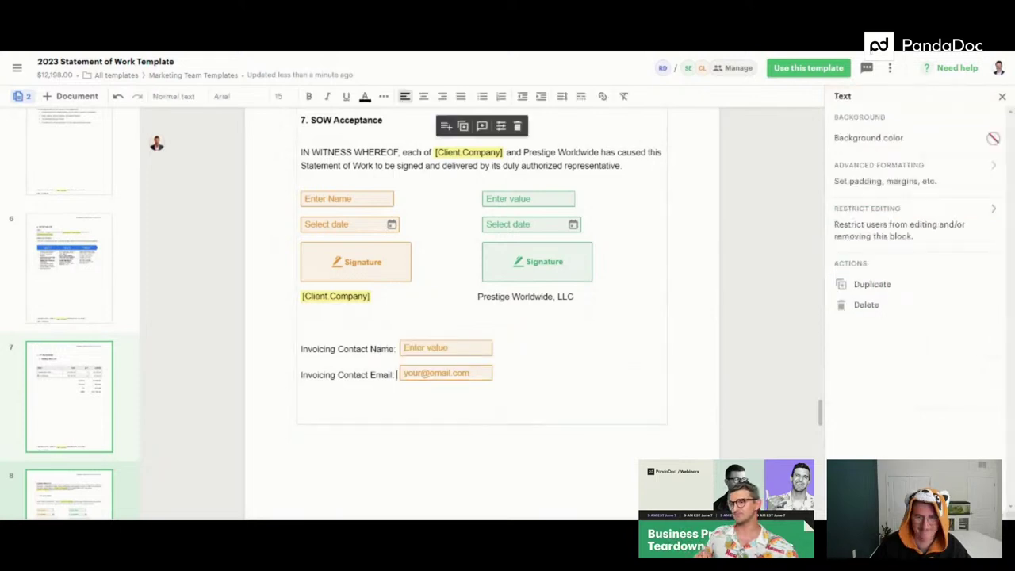
Review the SOW Acceptance fields, the invoicing terms, the fees page, the out-of-scope activities and the timeline section of the template.
click(500, 260)
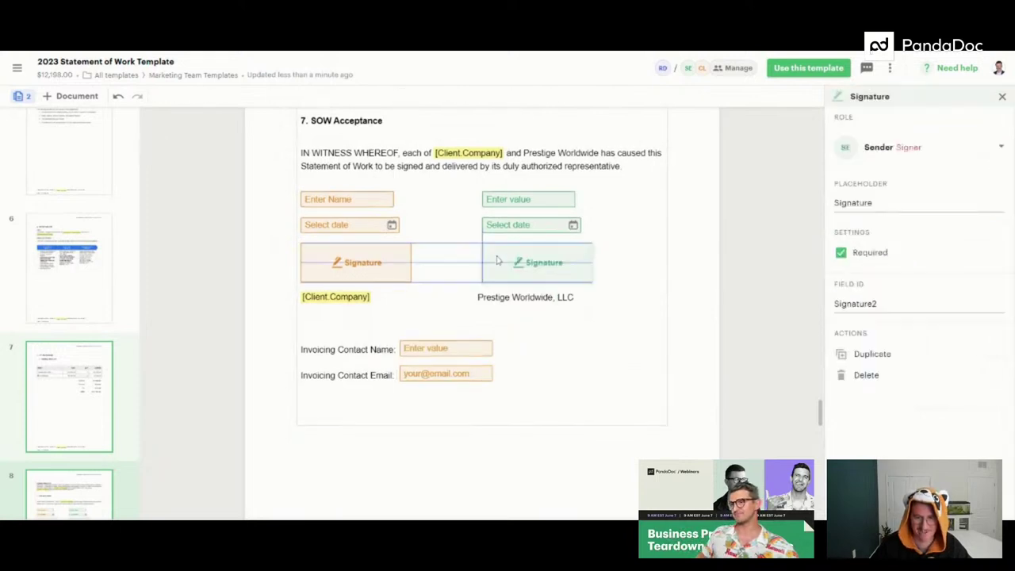
click(650, 288)
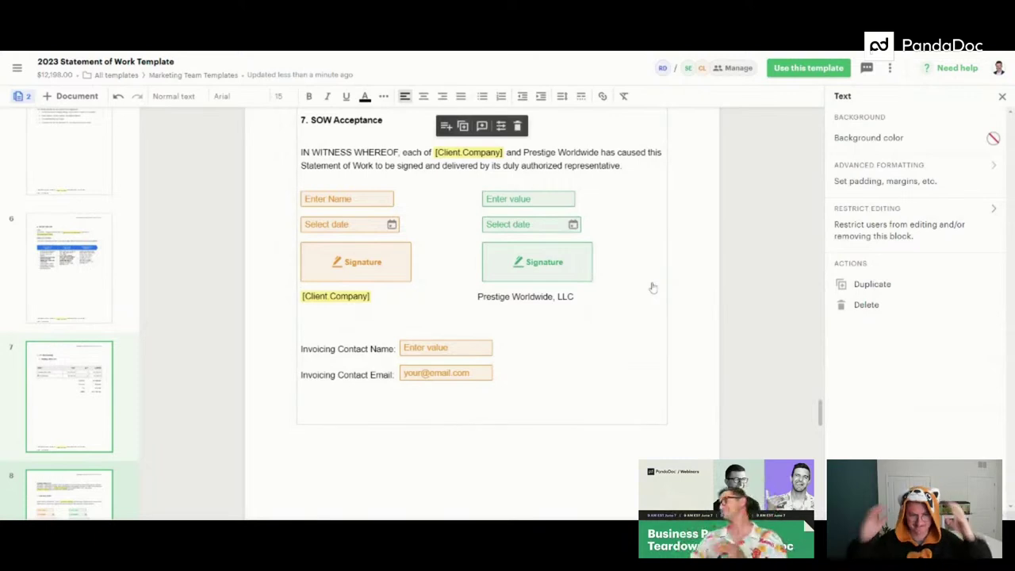
scroll(650, 287, down, 3)
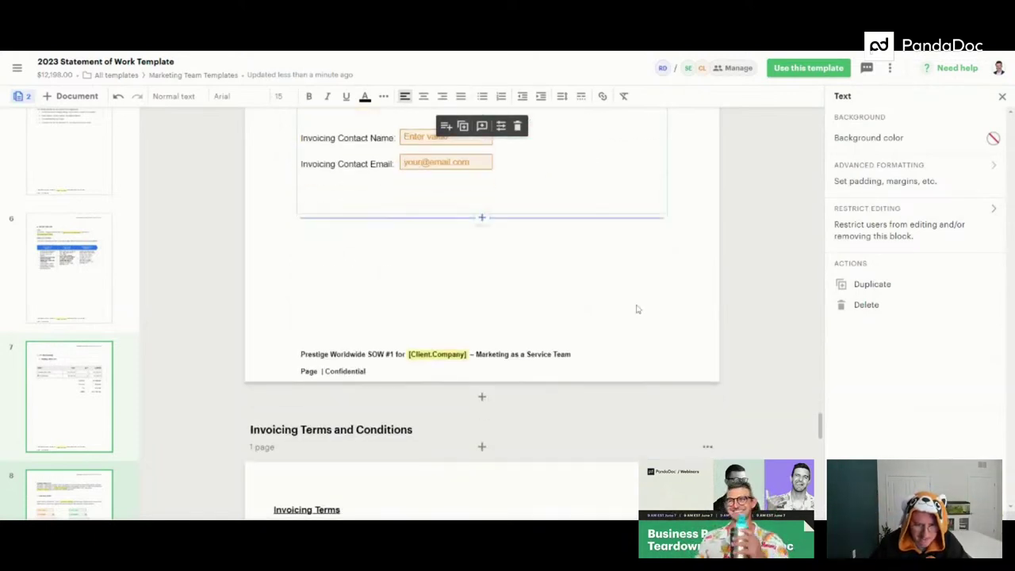
scroll(637, 310, up, 1)
scroll(637, 310, up, 2)
click(713, 279)
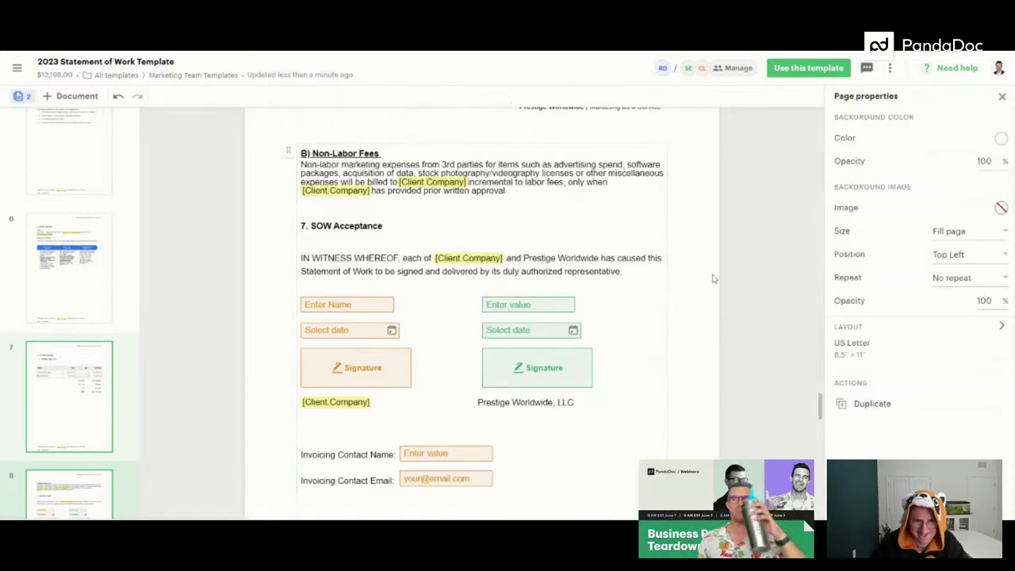
scroll(653, 294, down, 3)
scroll(652, 296, down, 15)
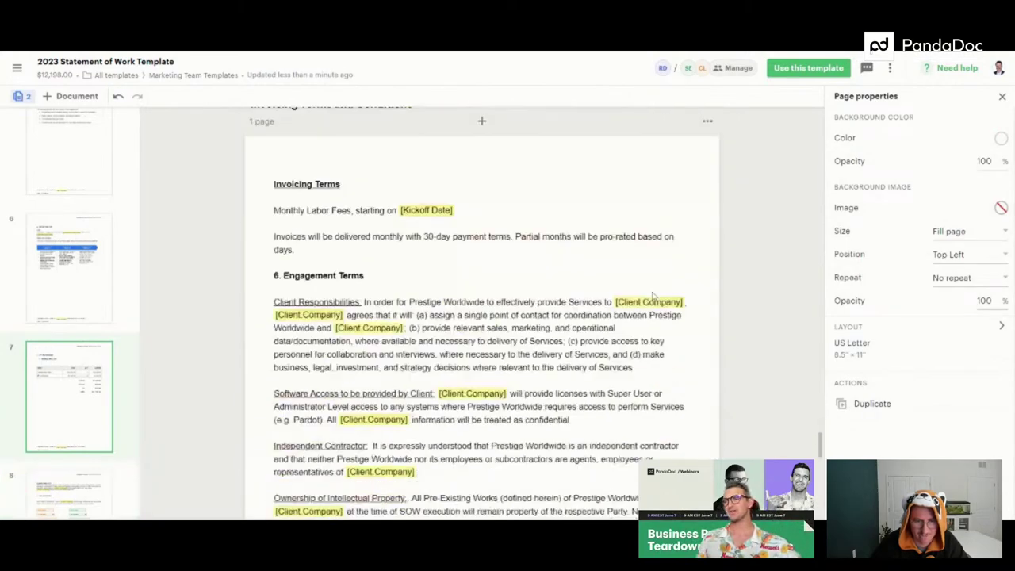
scroll(631, 288, up, 15)
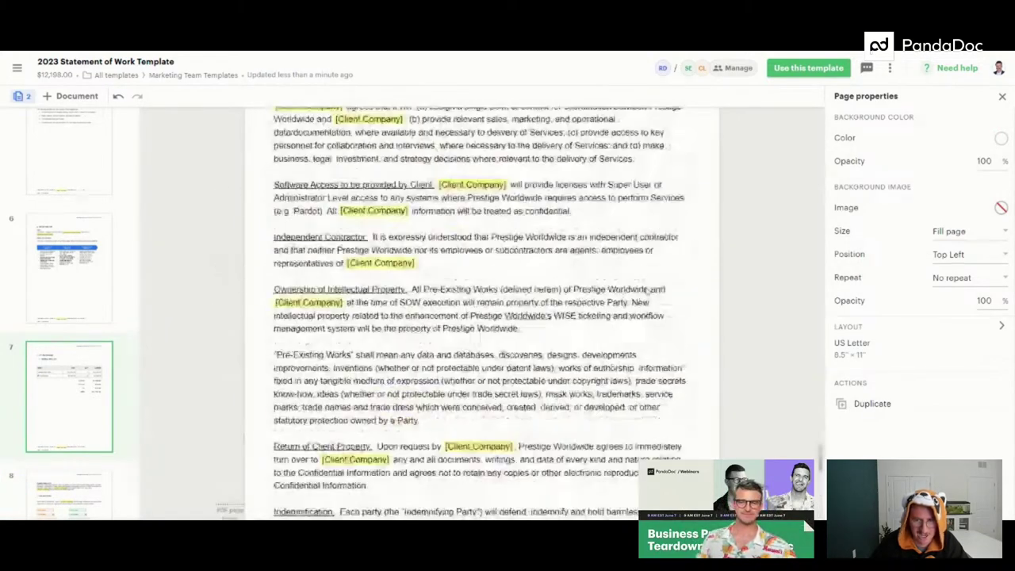
scroll(630, 289, down, 3)
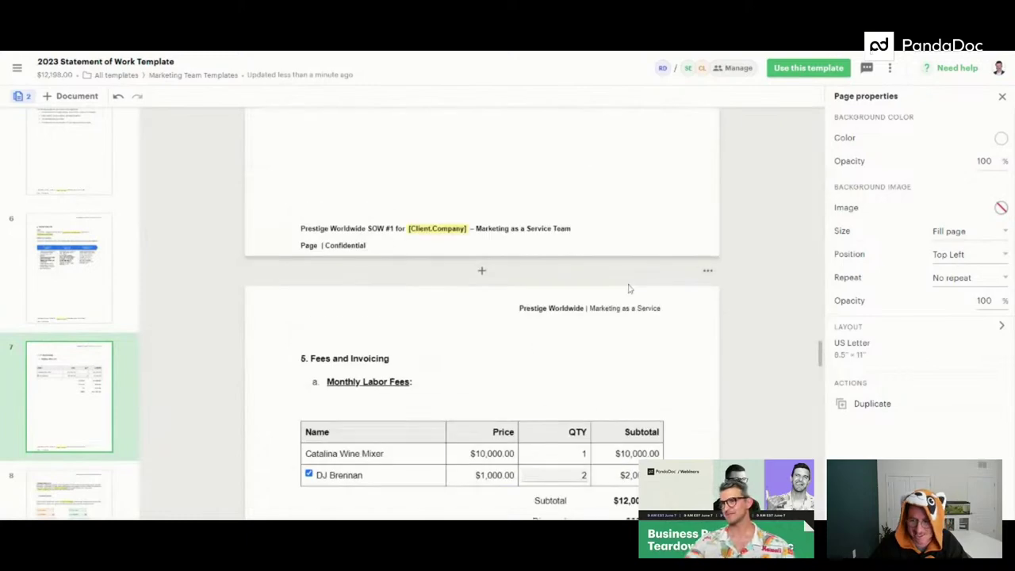
scroll(627, 290, up, 10)
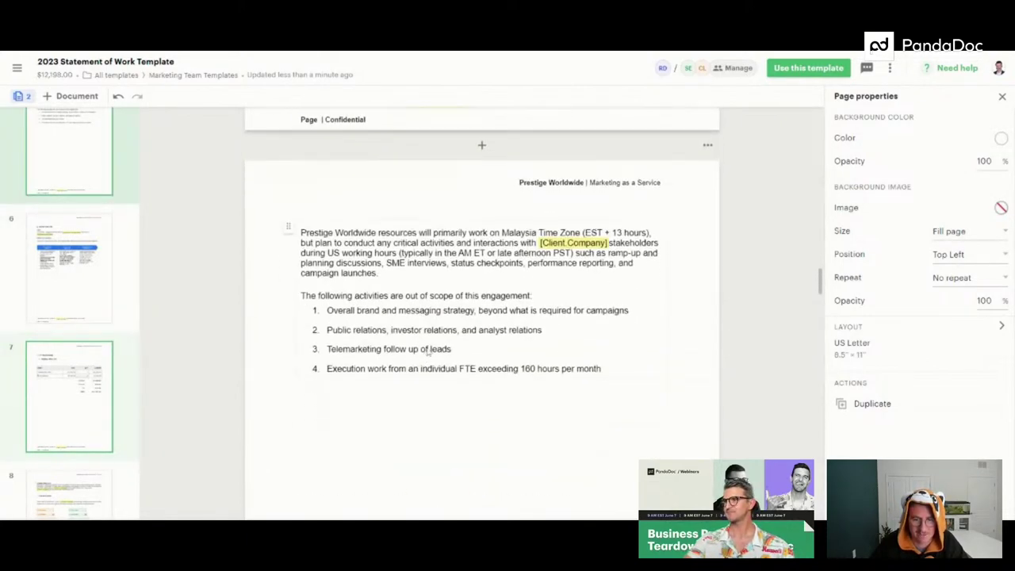
scroll(426, 359, up, 10)
scroll(432, 333, down, 3)
scroll(432, 333, down, 10)
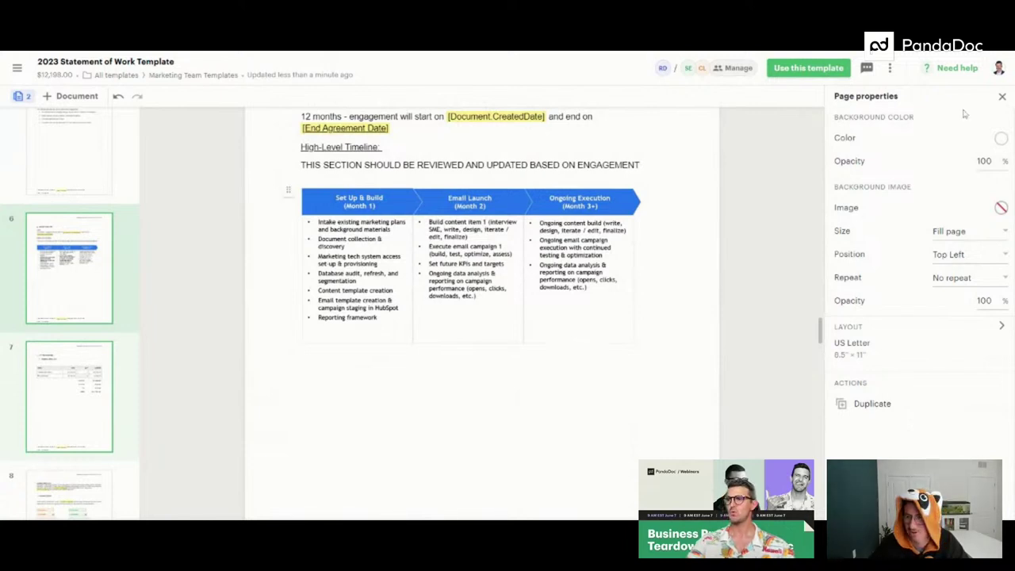
click(1002, 96)
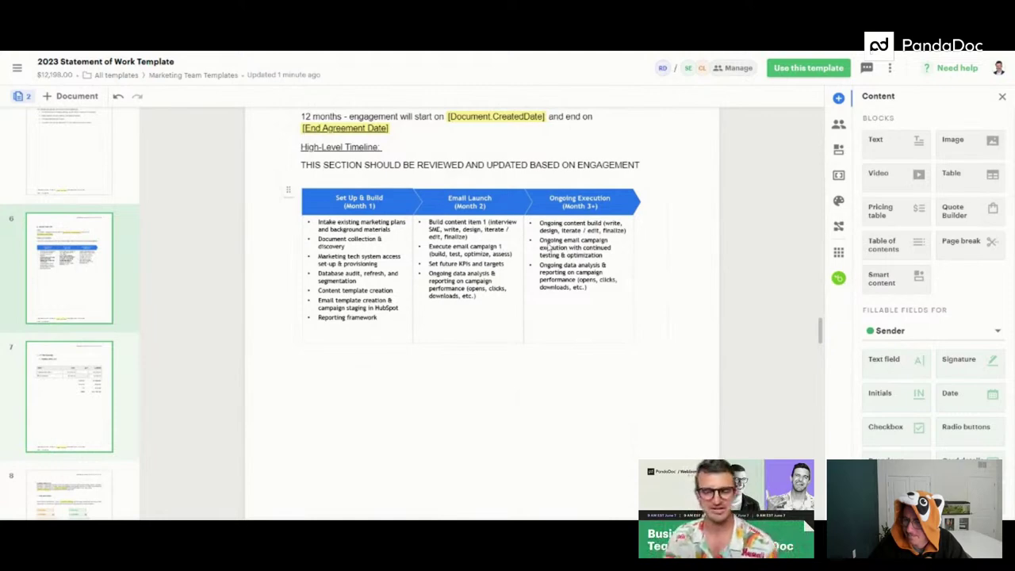
Add a line of underscores across the text block below the fourth out-of-scope activity.
scroll(547, 246, up, 4)
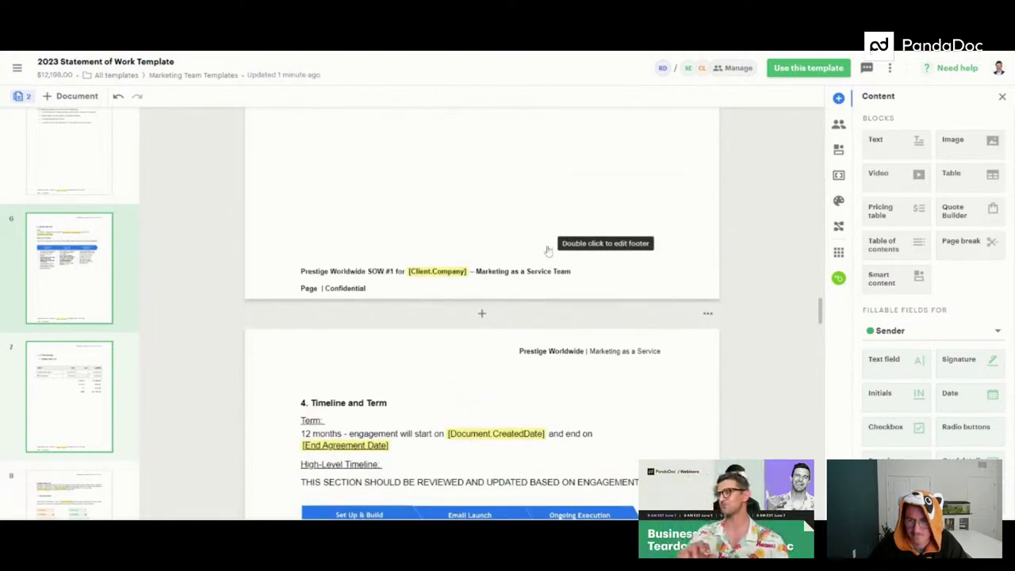
scroll(546, 247, up, 3)
scroll(546, 250, up, 2)
click(546, 274)
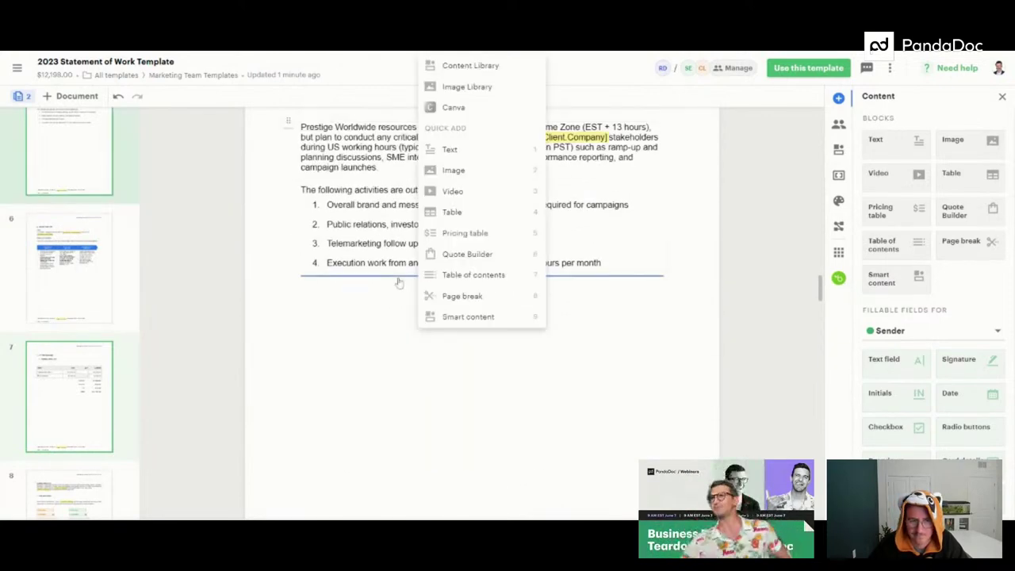
click(601, 262)
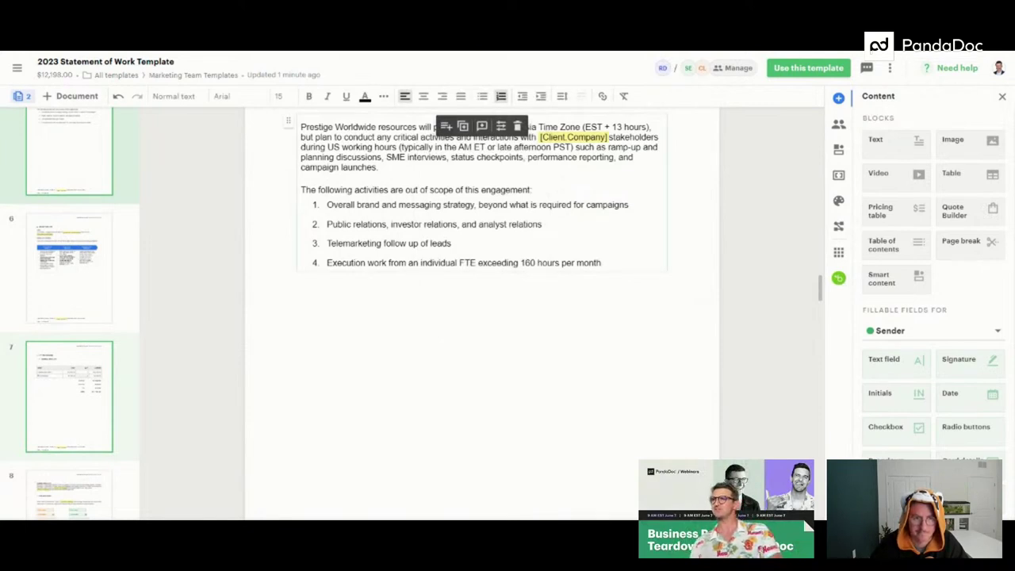
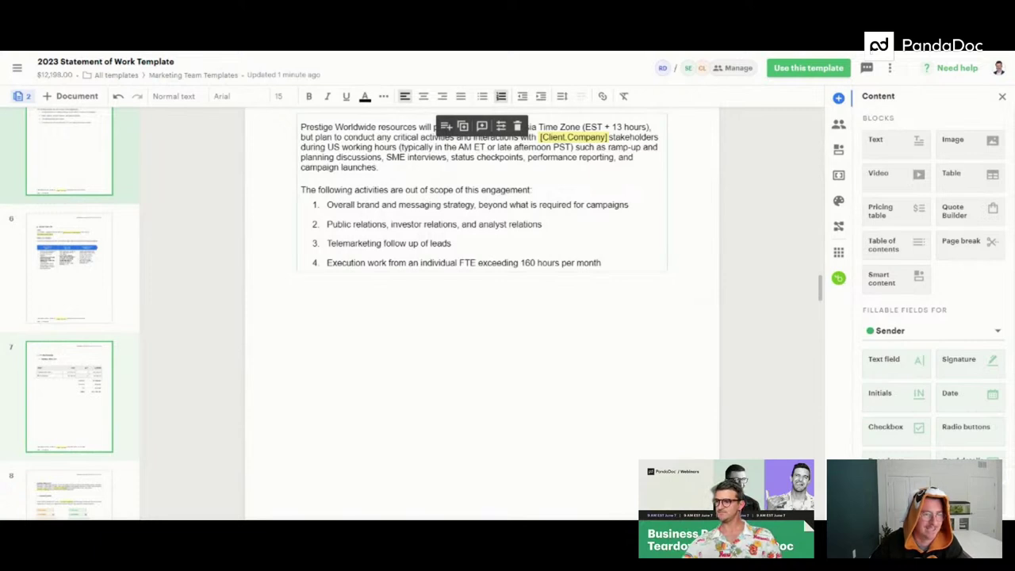
key(Return)
key(Return)
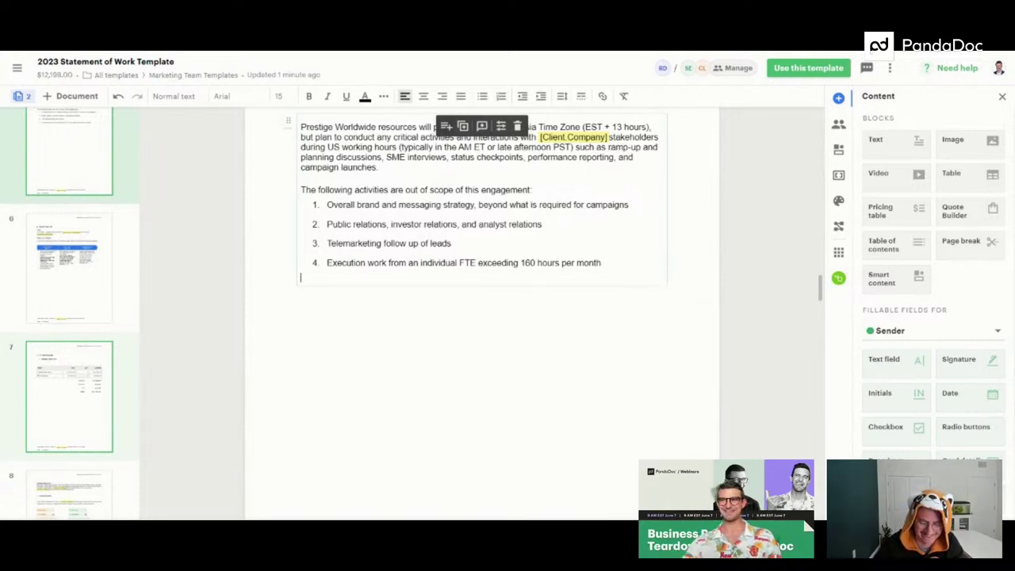
text(_______________________)
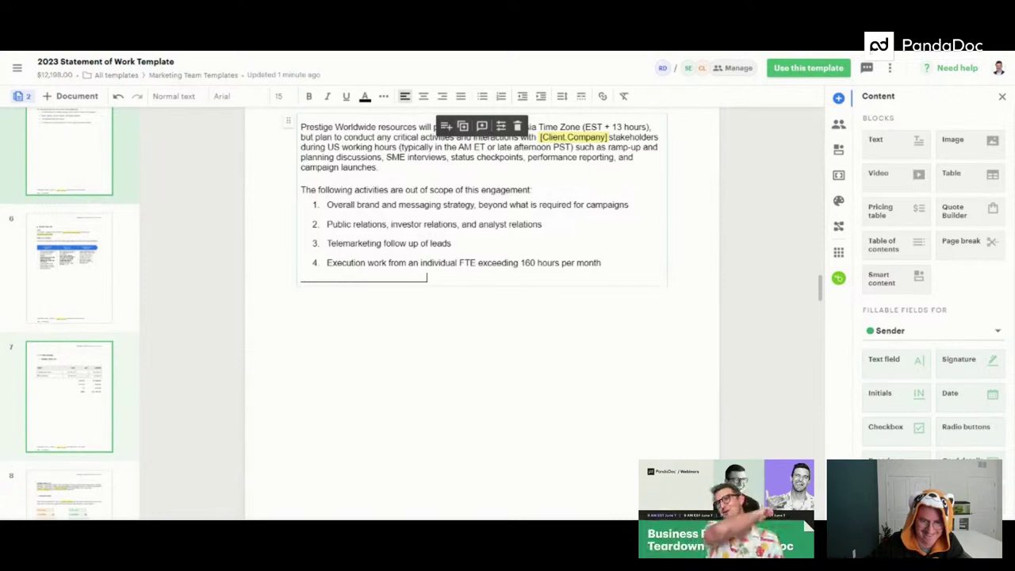
text(______________________________________________________)
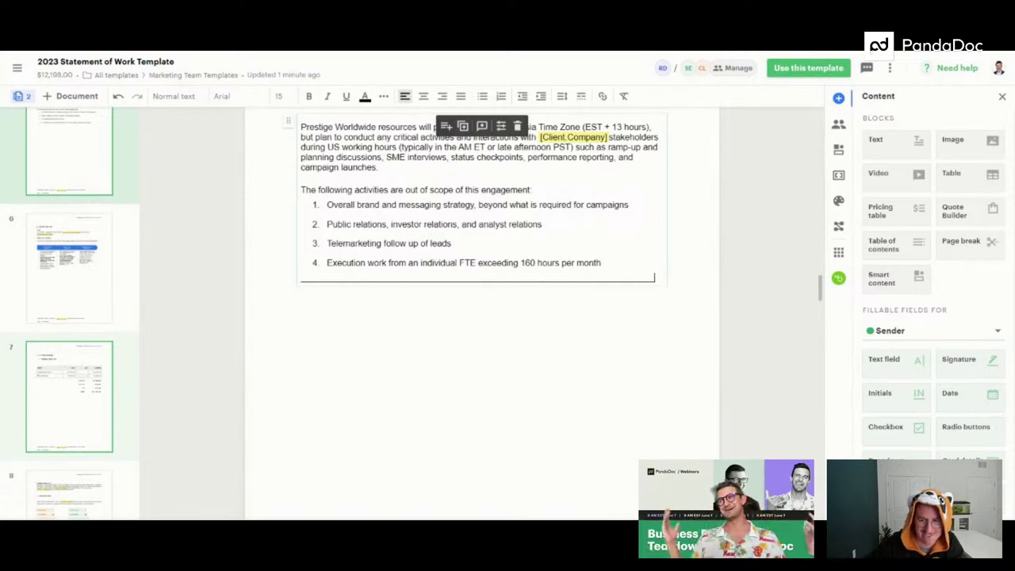
click(656, 364)
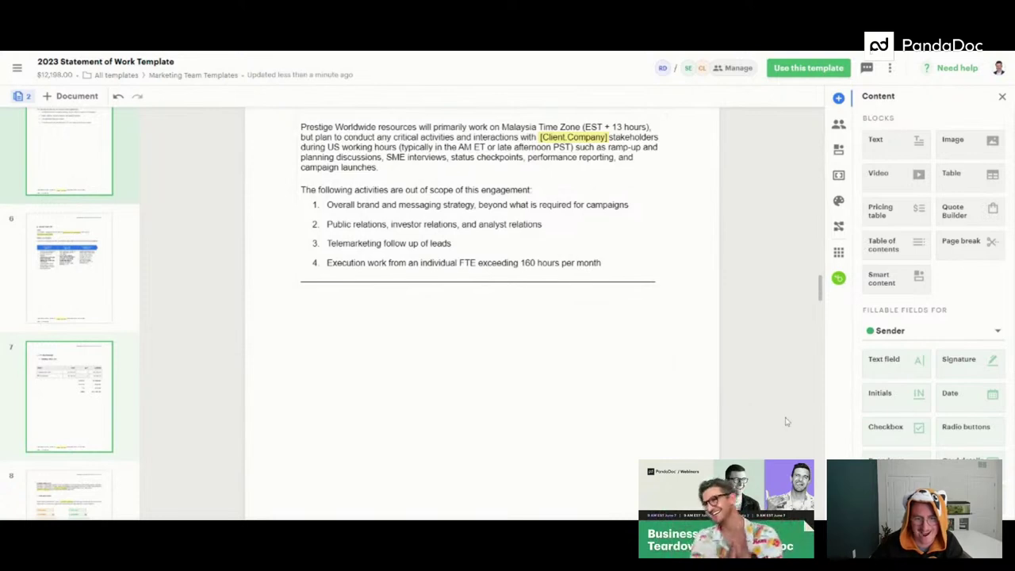
Delete the underscore line below the out-of-scope activities list.
click(560, 281)
key(BackSpace)
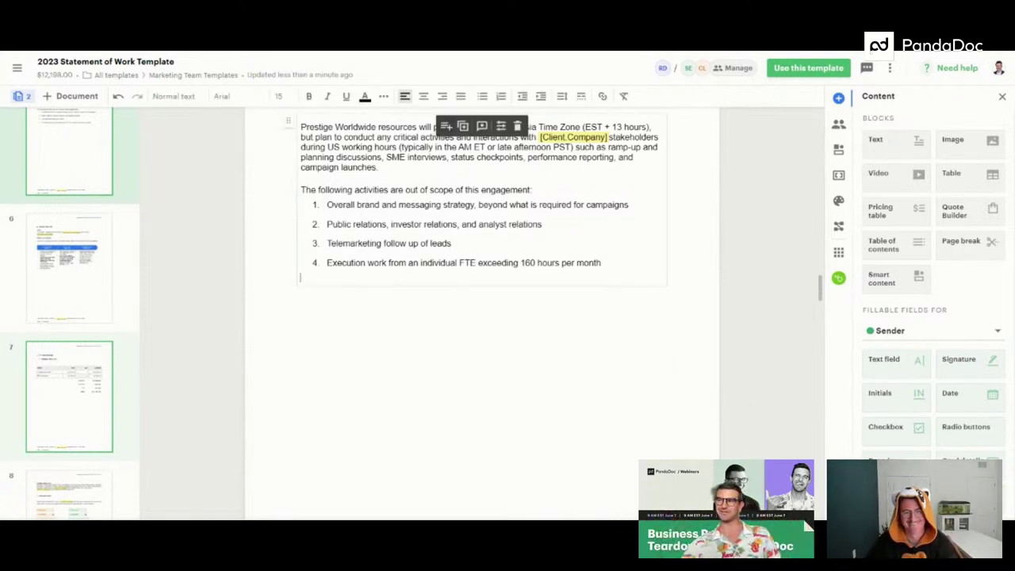
click(546, 333)
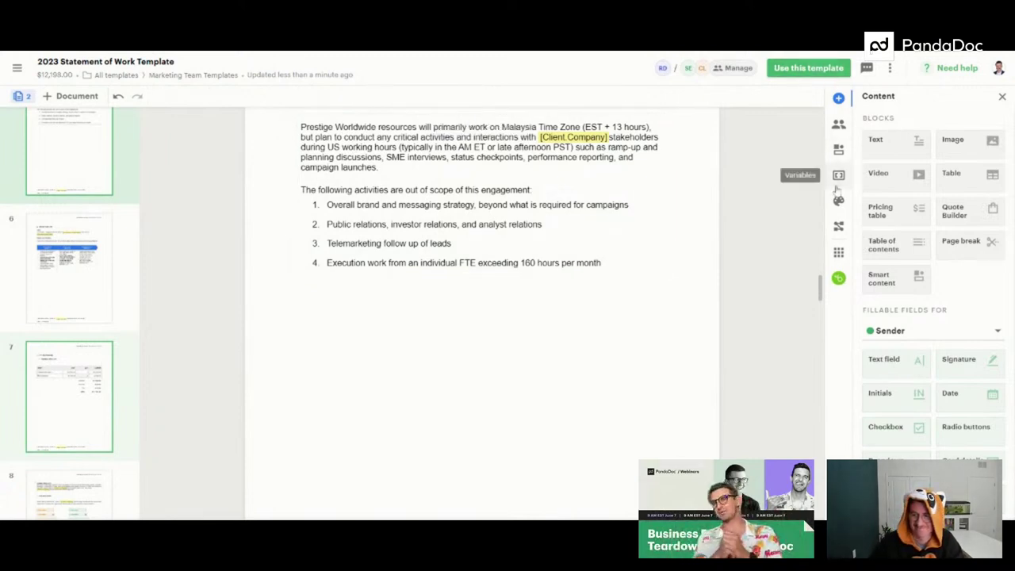
Browse the folders and items of the Content Library, and close it without inserting anything.
click(839, 149)
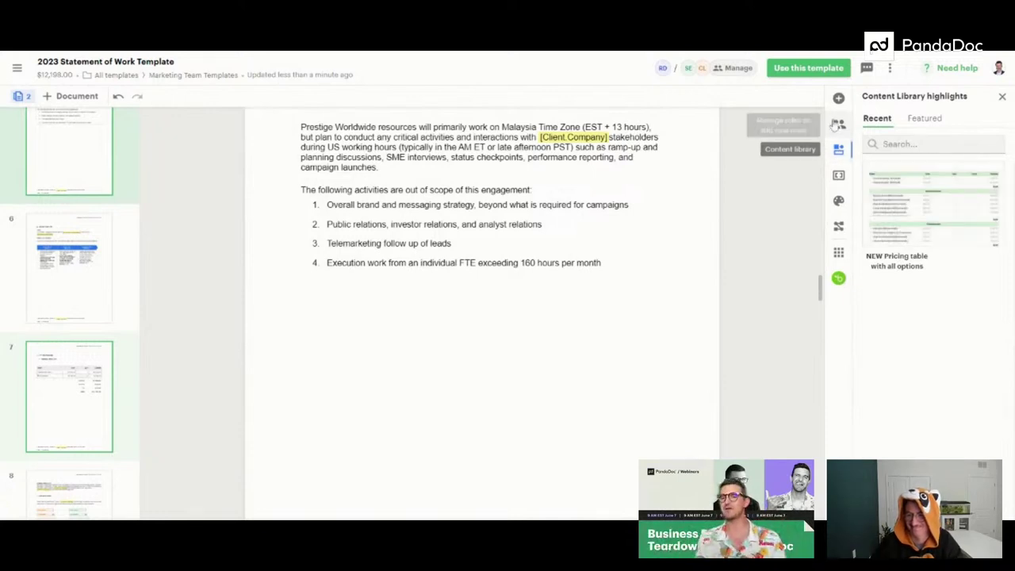
click(935, 143)
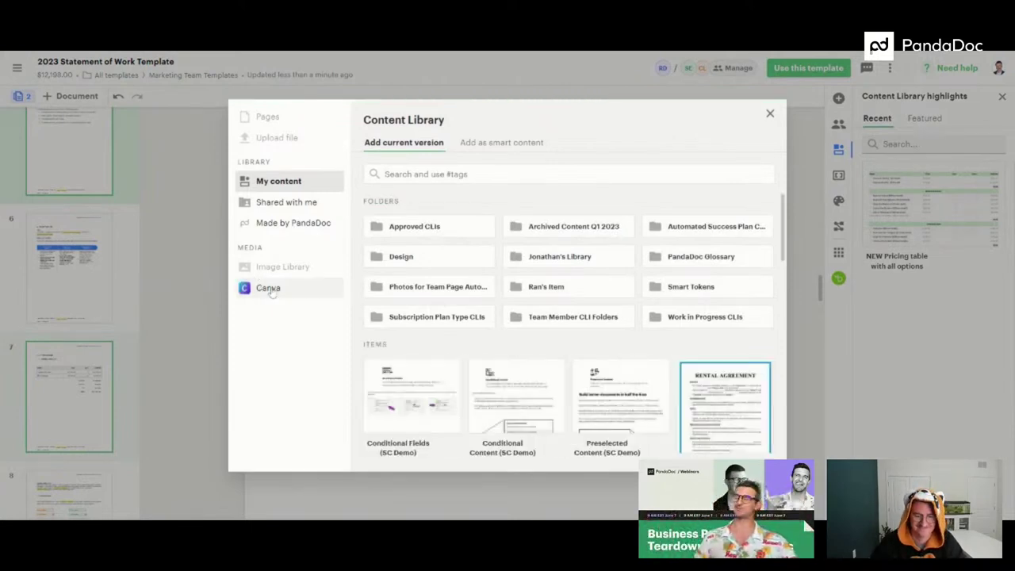
scroll(548, 410, down, 3)
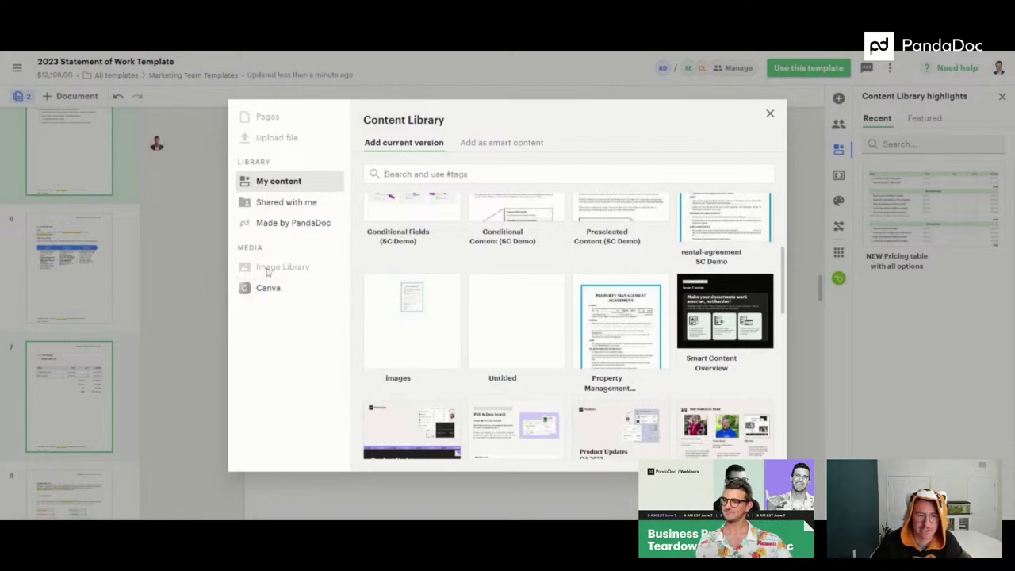
click(769, 113)
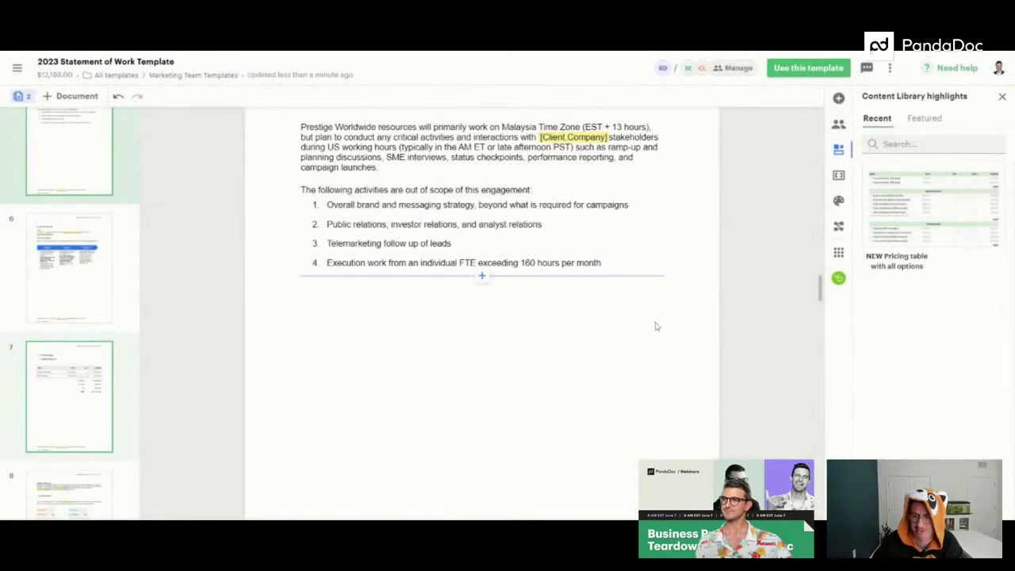
click(1002, 96)
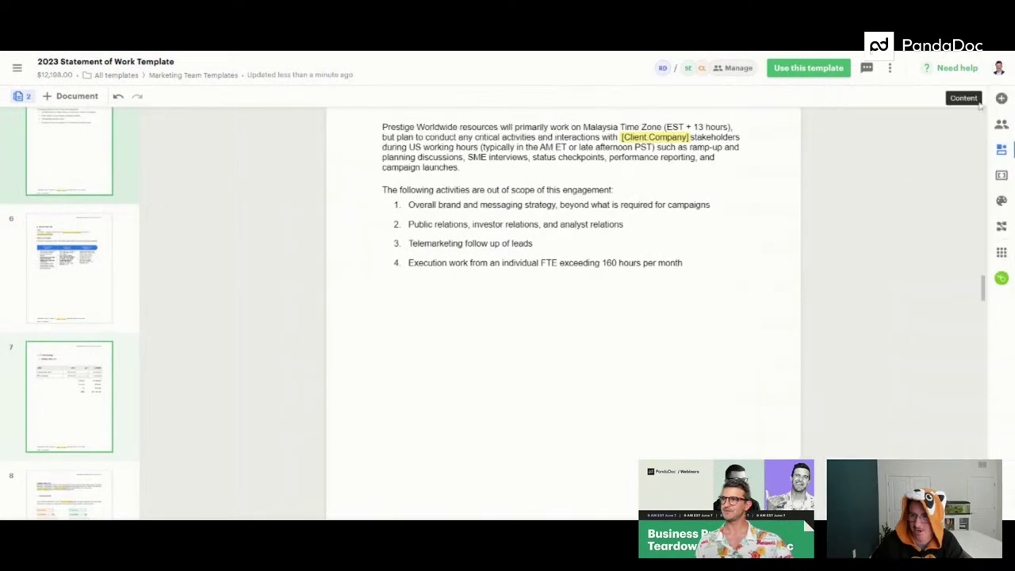
Start a document from this template, replacing "Template" in the document name with "- For" and the client's first name.
click(798, 73)
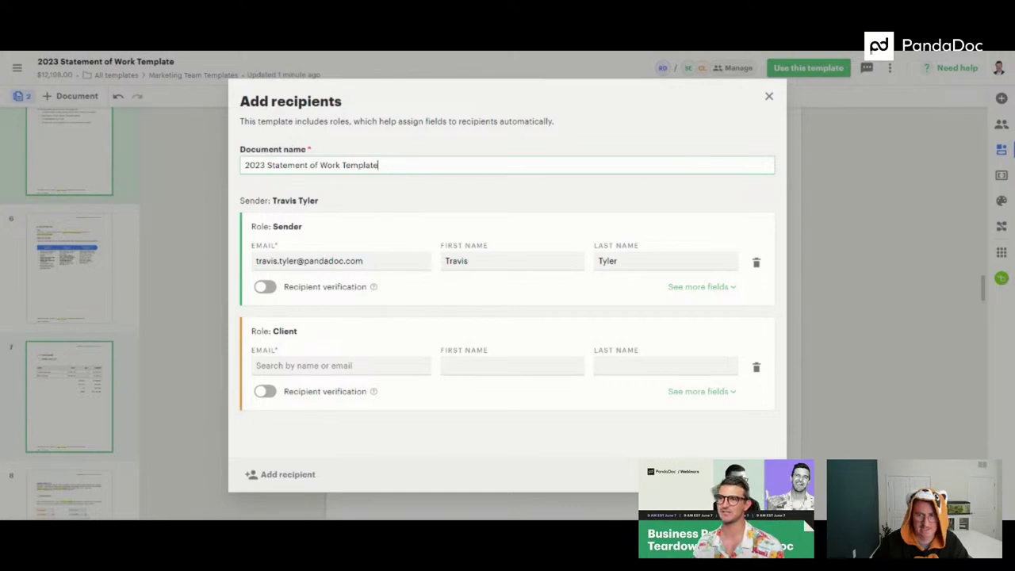
key(ctrl+shift+Left)
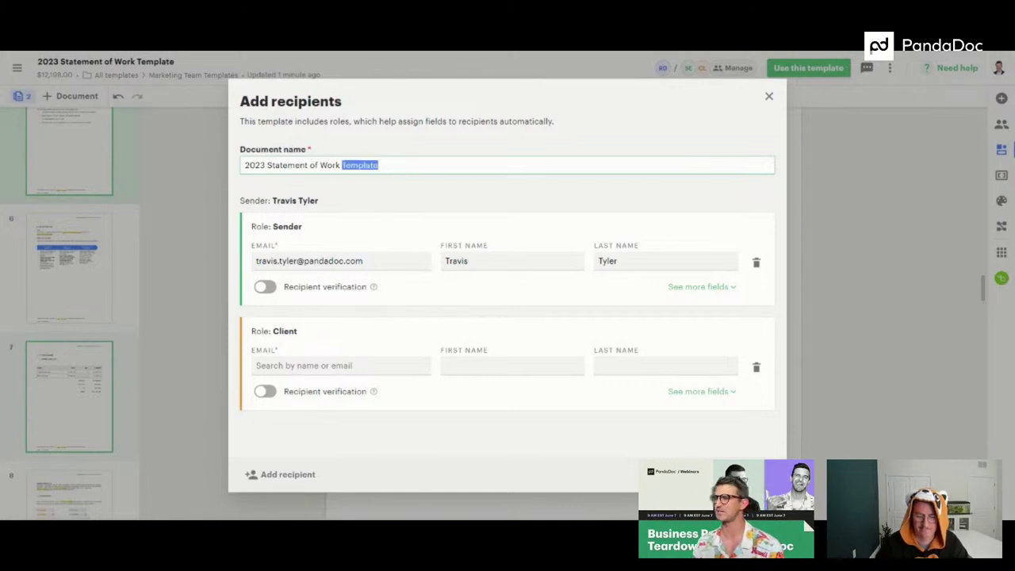
key(BackSpace)
text(- For I)
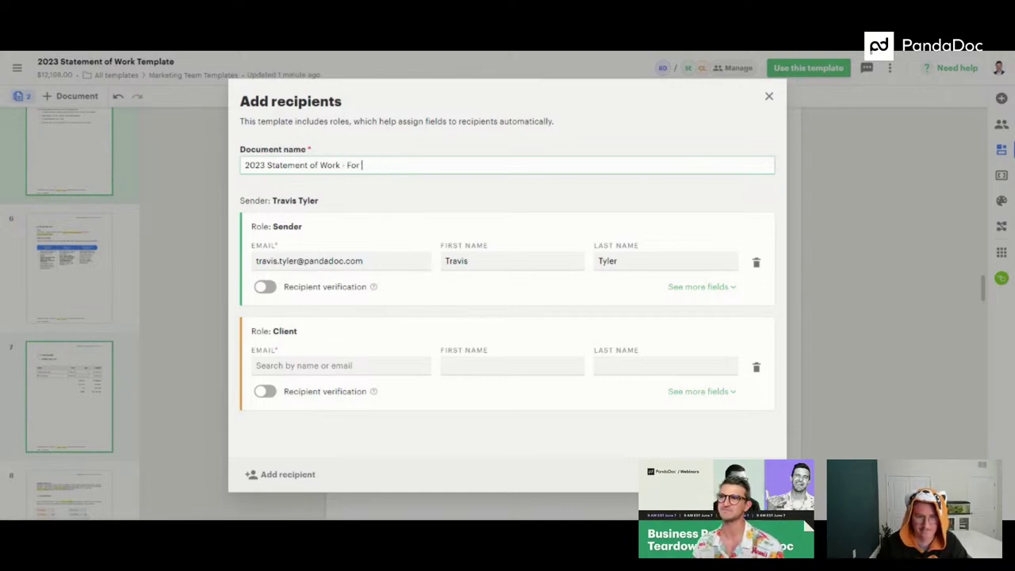
text(gor)
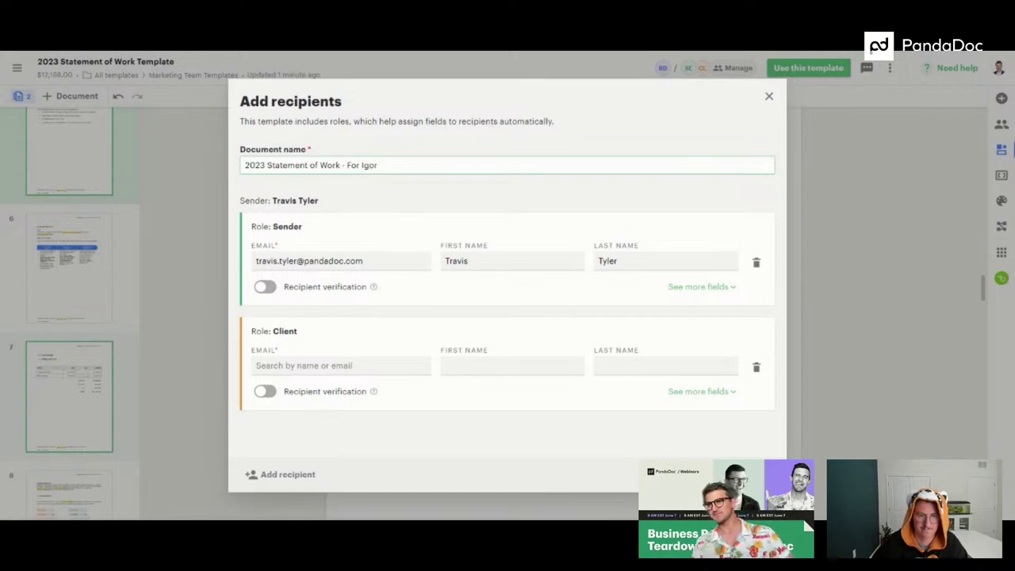
click(448, 194)
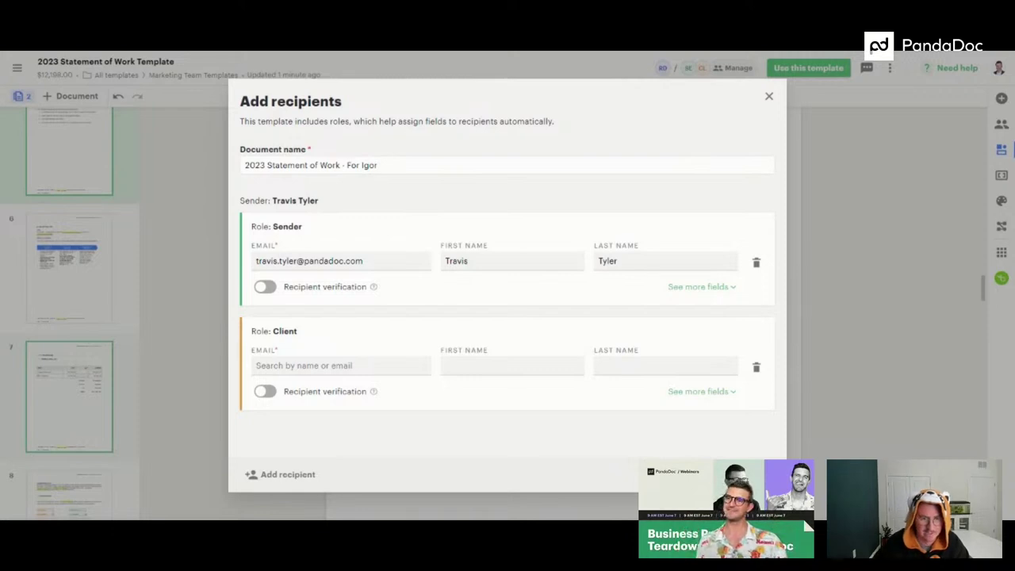
Review the Sender recipient's additional details, including company, job title and address, and collapse them again.
click(334, 371)
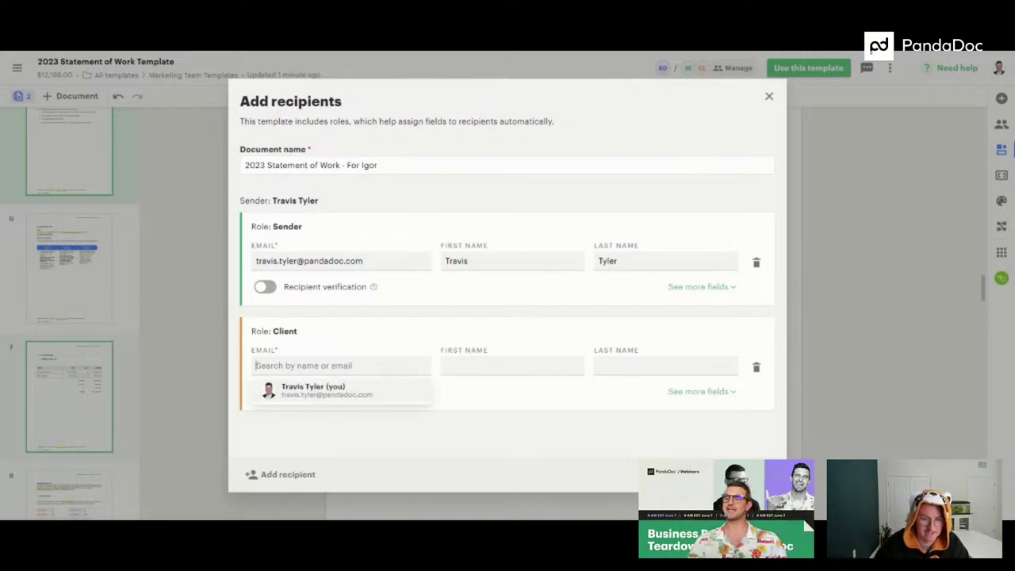
click(732, 288)
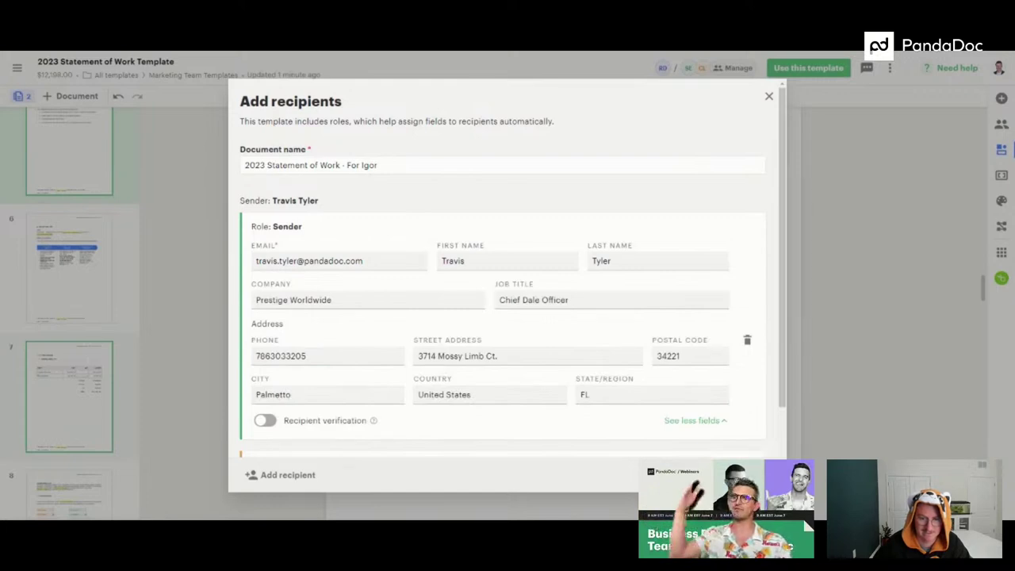
drag(499, 300, 570, 300)
click(570, 299)
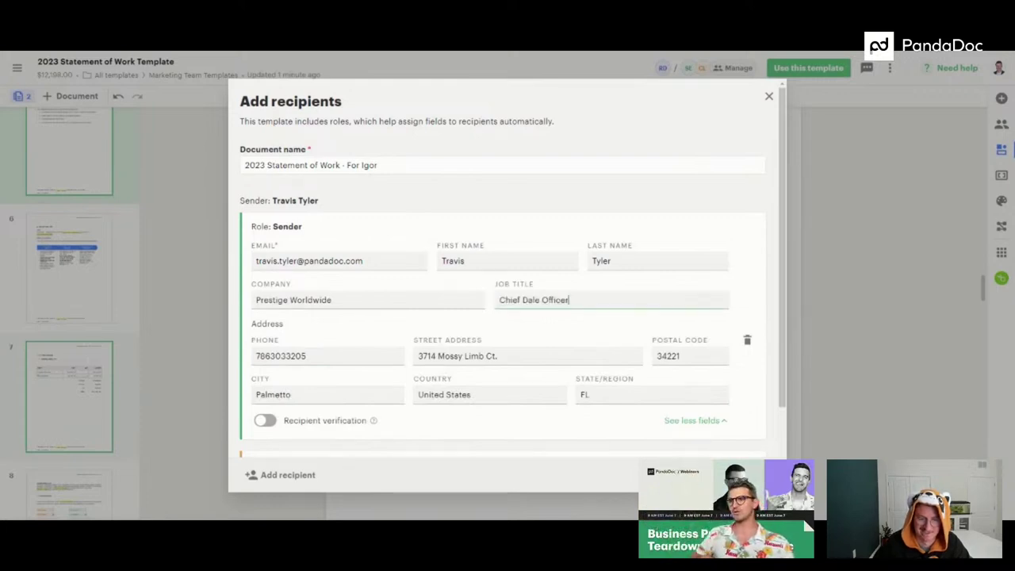
click(714, 421)
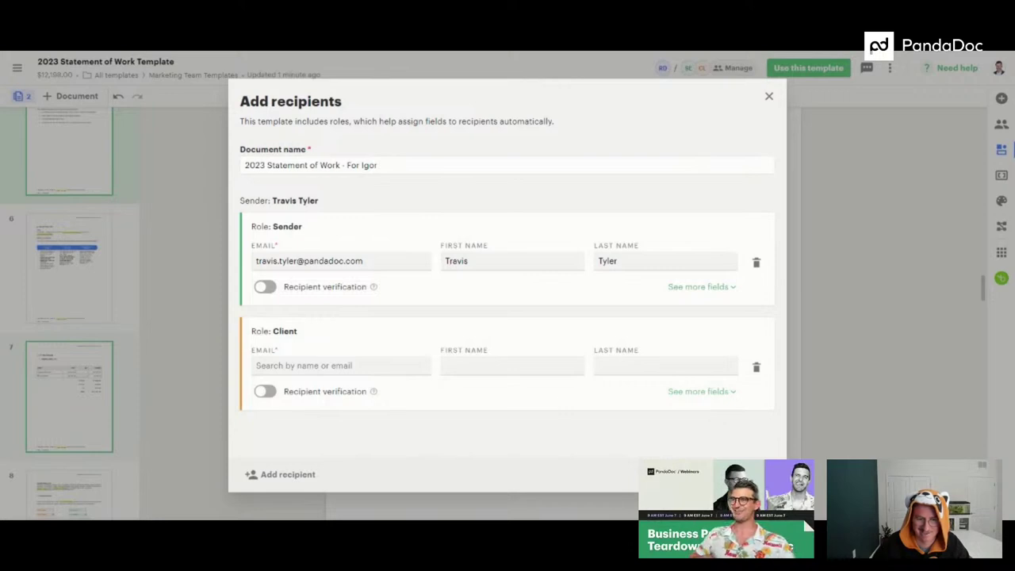
Look up the client's saved contact by first name and assign it to the Client role.
click(317, 365)
text(Igor)
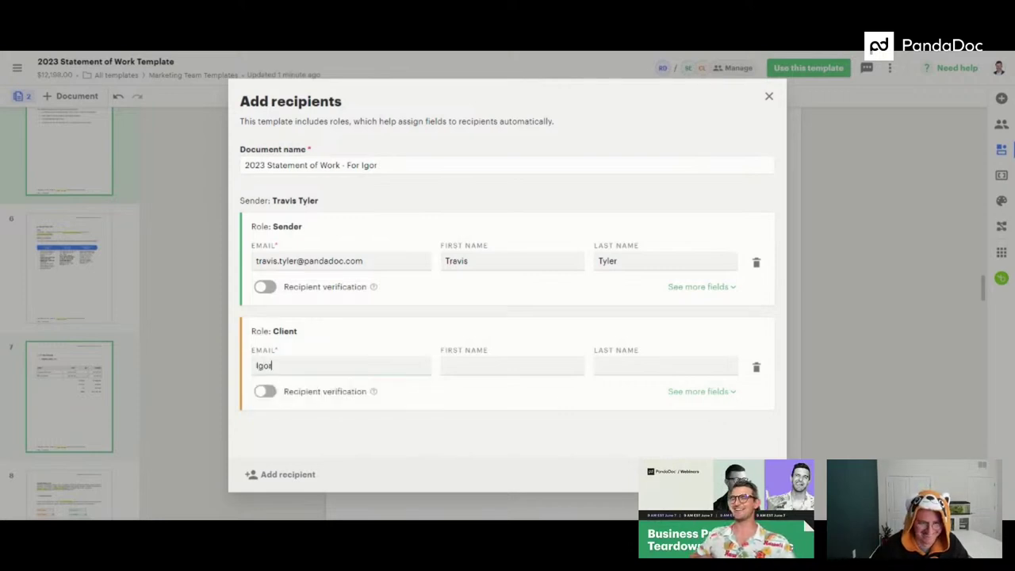
click(367, 416)
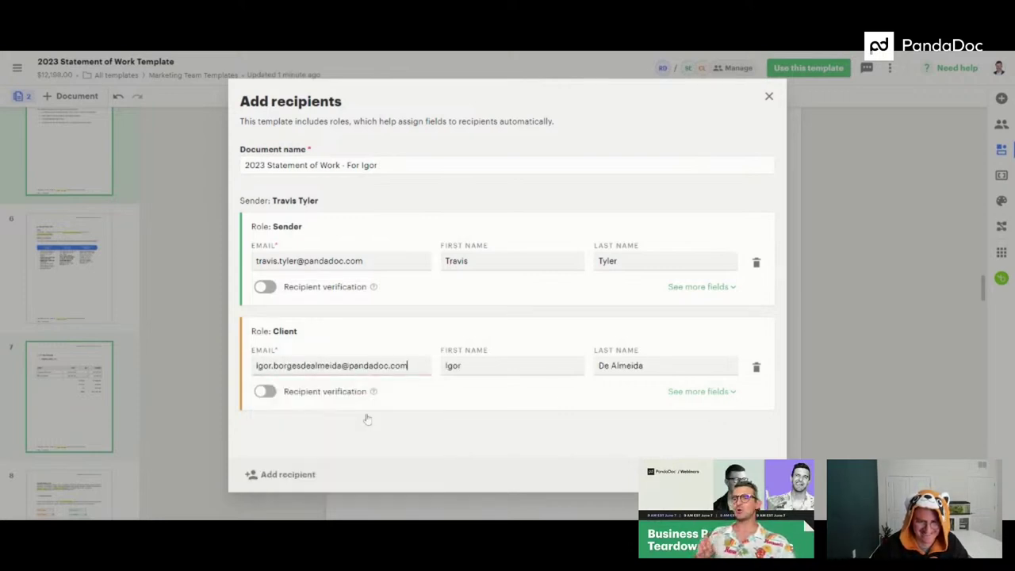
Check the Client recipient's additional details, such as company, job title and address, and create the document.
click(702, 393)
scroll(702, 394, down, 2)
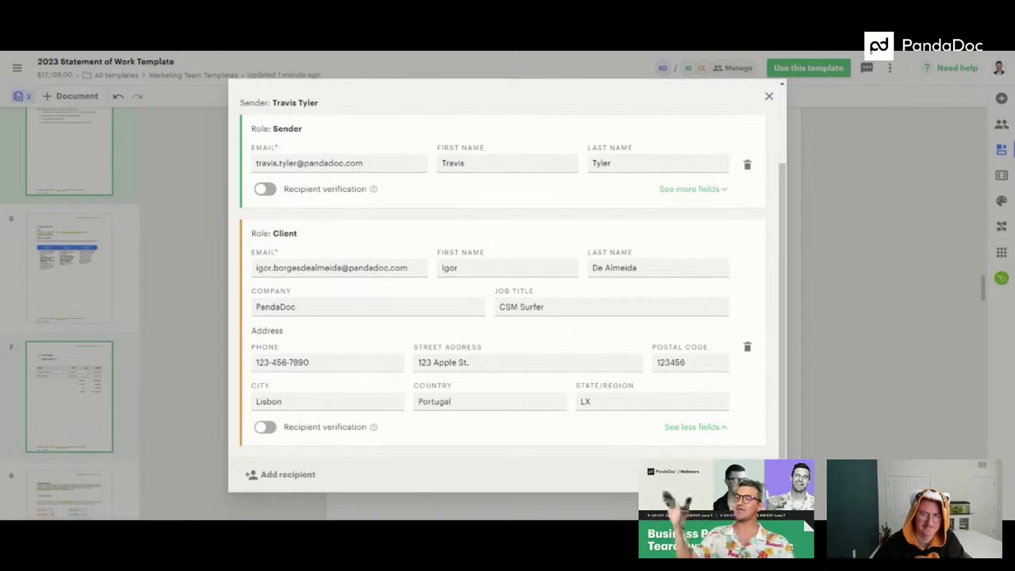
scroll(507, 269, up, 3)
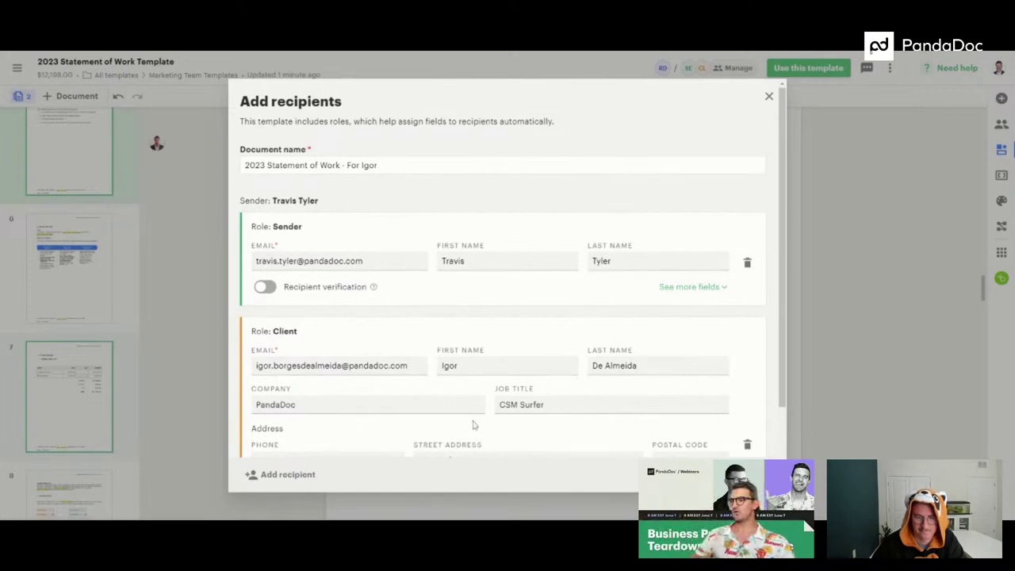
scroll(388, 367, down, 2)
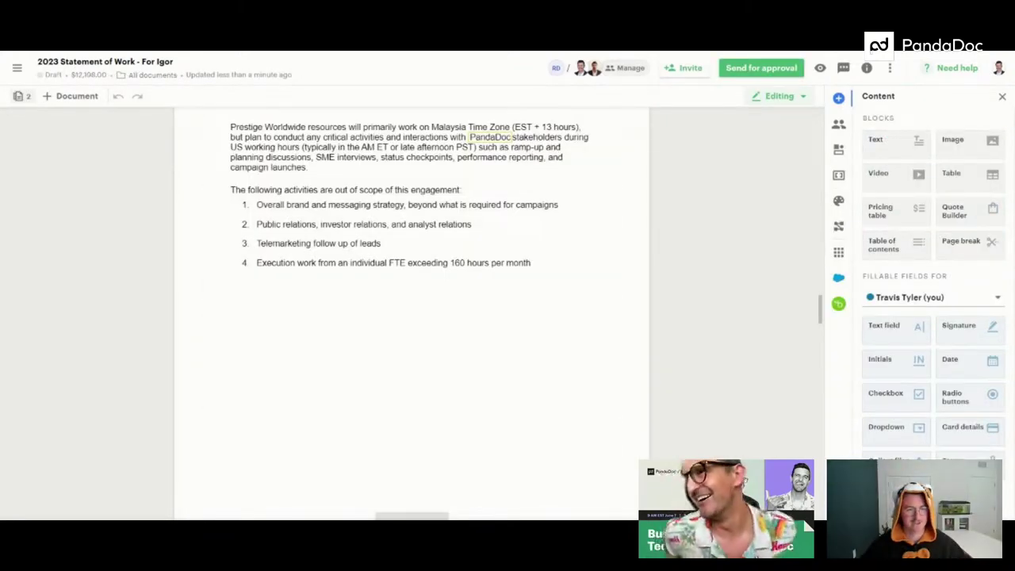
Review the new document from cover page to legal terms, checking the filled-in variables, timeline, pricing table, acceptance fields and document sections.
scroll(568, 302, up, 20)
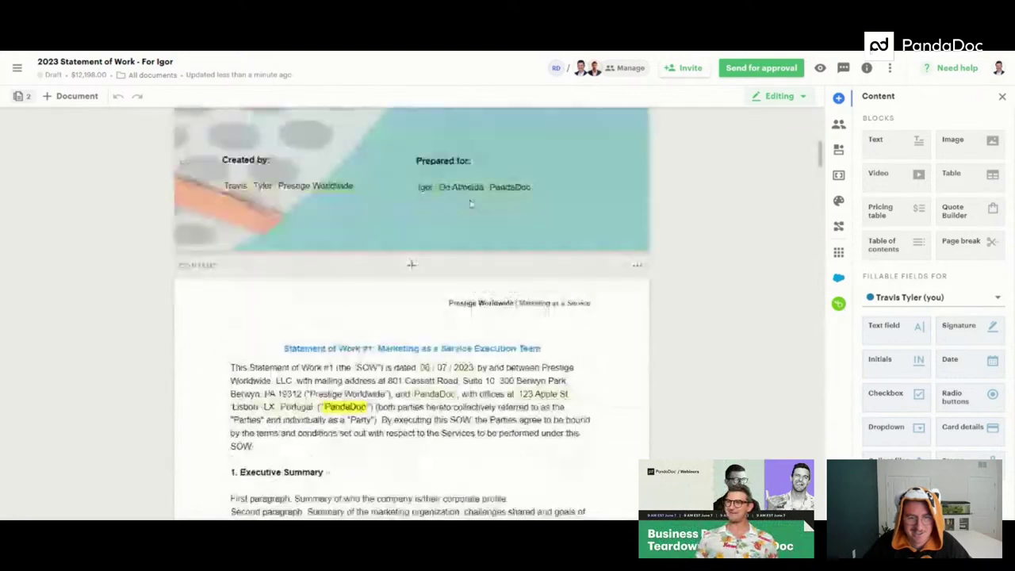
scroll(487, 214, down, 4)
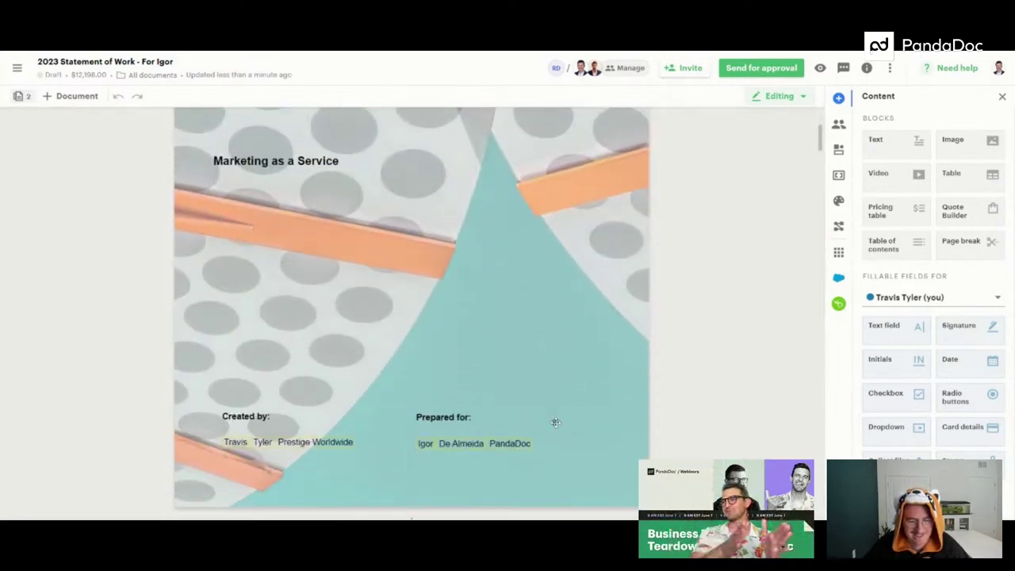
scroll(468, 442, down, 3)
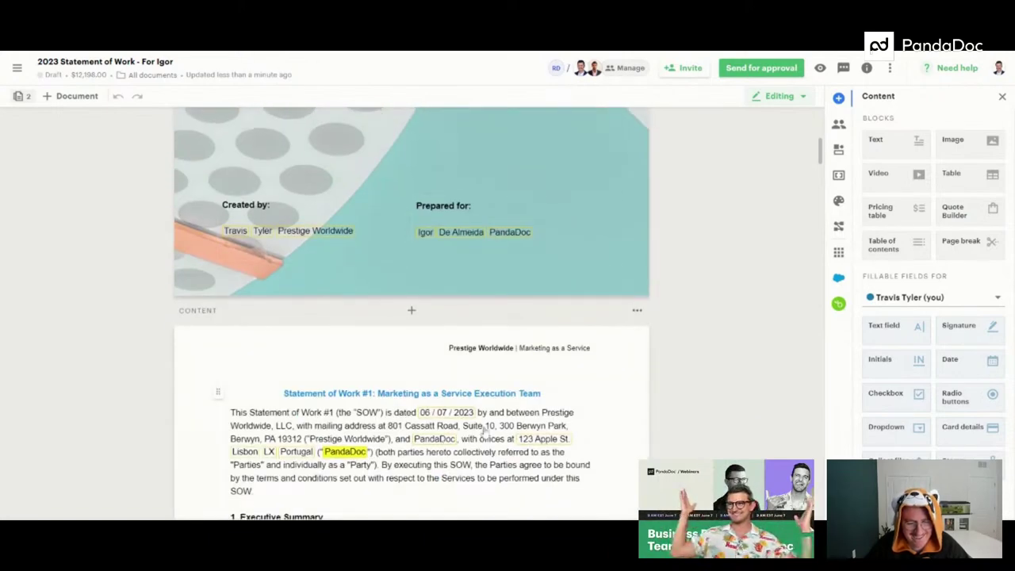
scroll(246, 452, down, 2)
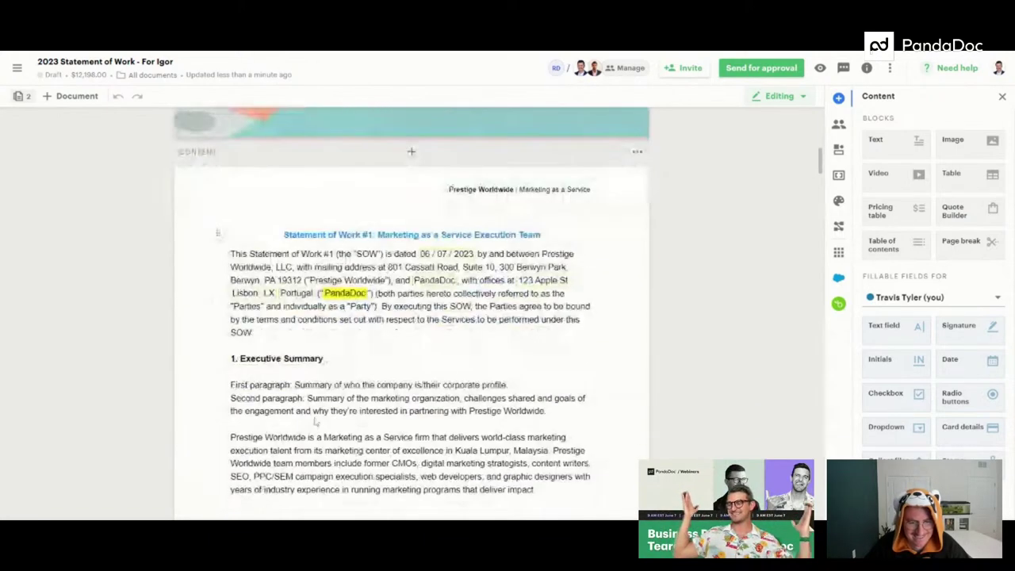
click(380, 305)
scroll(432, 326, down, 2)
scroll(432, 325, down, 10)
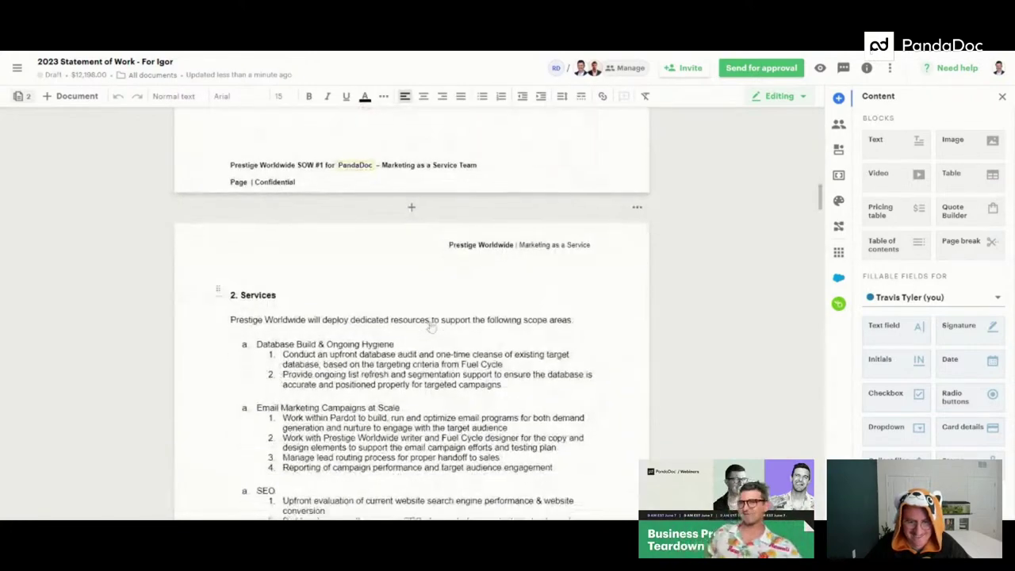
scroll(432, 326, down, 8)
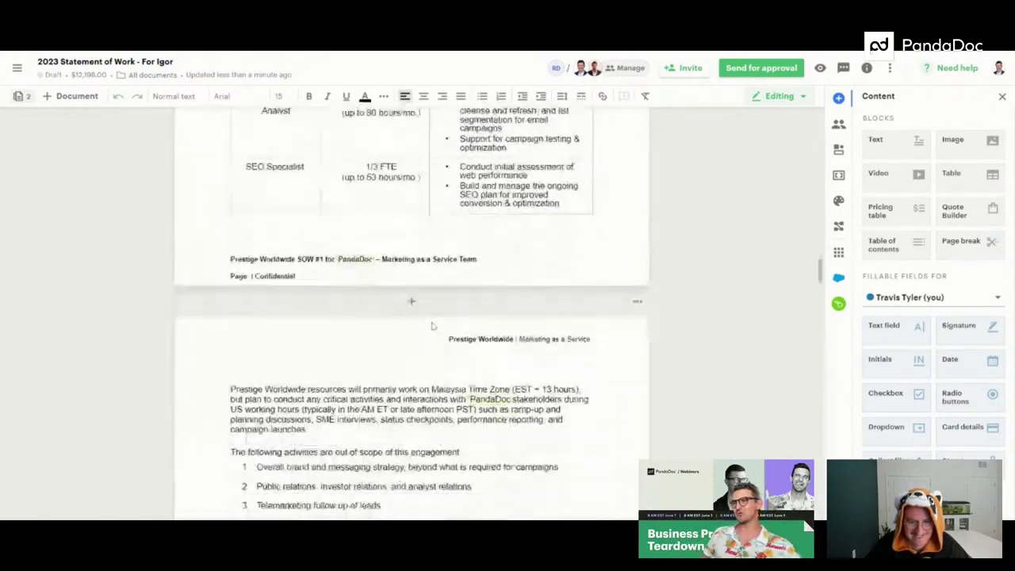
scroll(488, 290, down, 8)
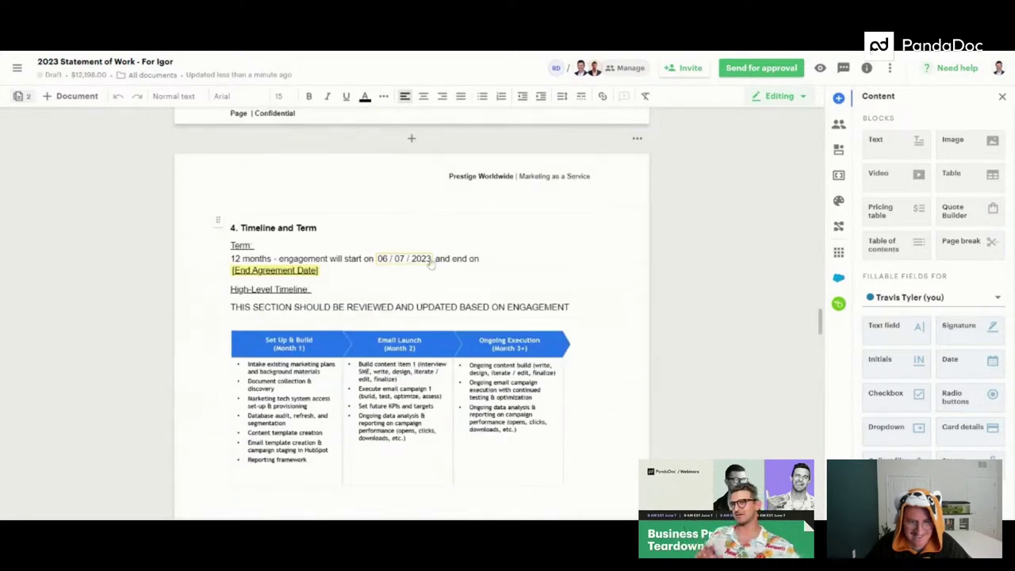
scroll(382, 266, down, 2)
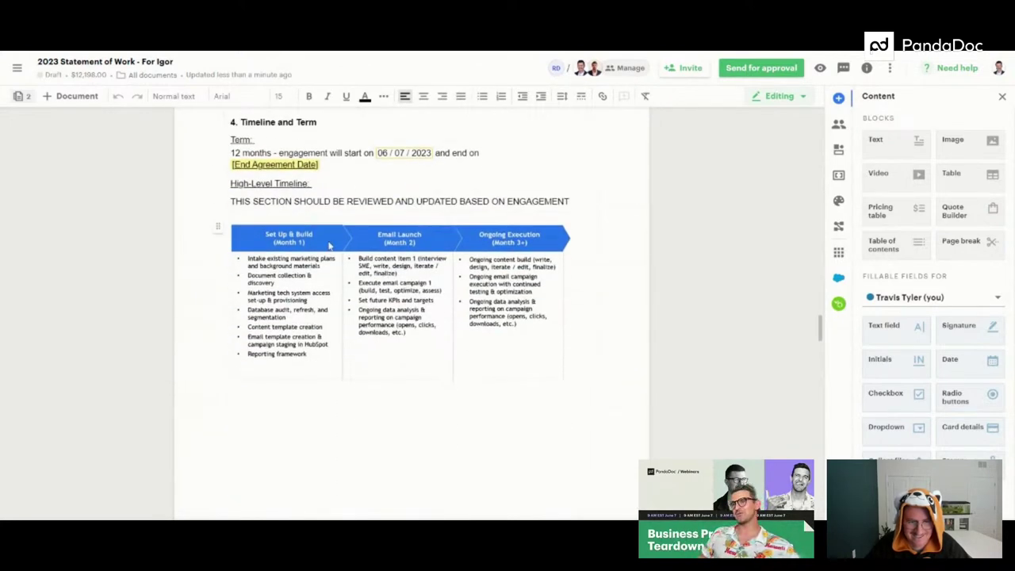
scroll(534, 279, down, 10)
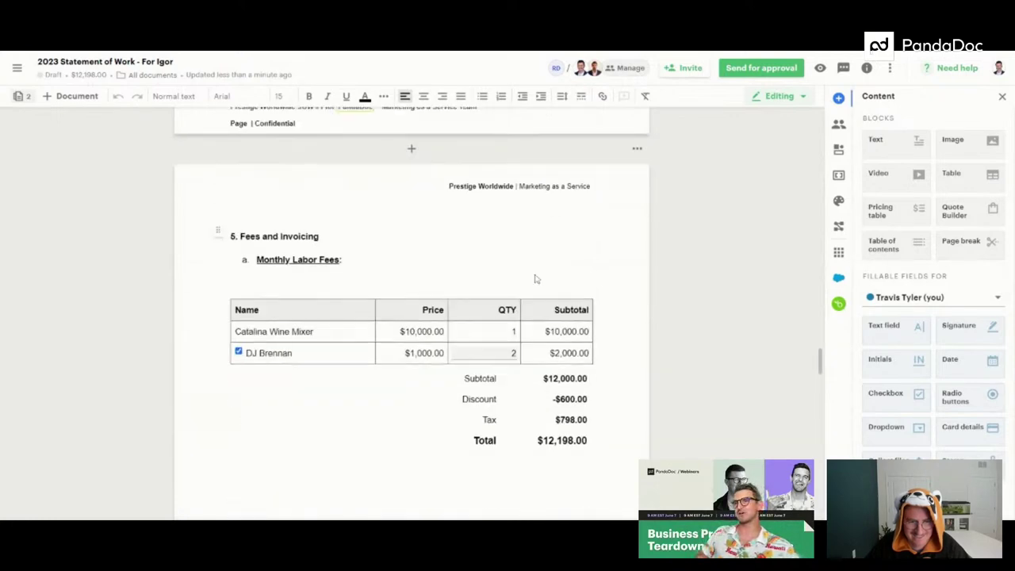
scroll(534, 278, down, 15)
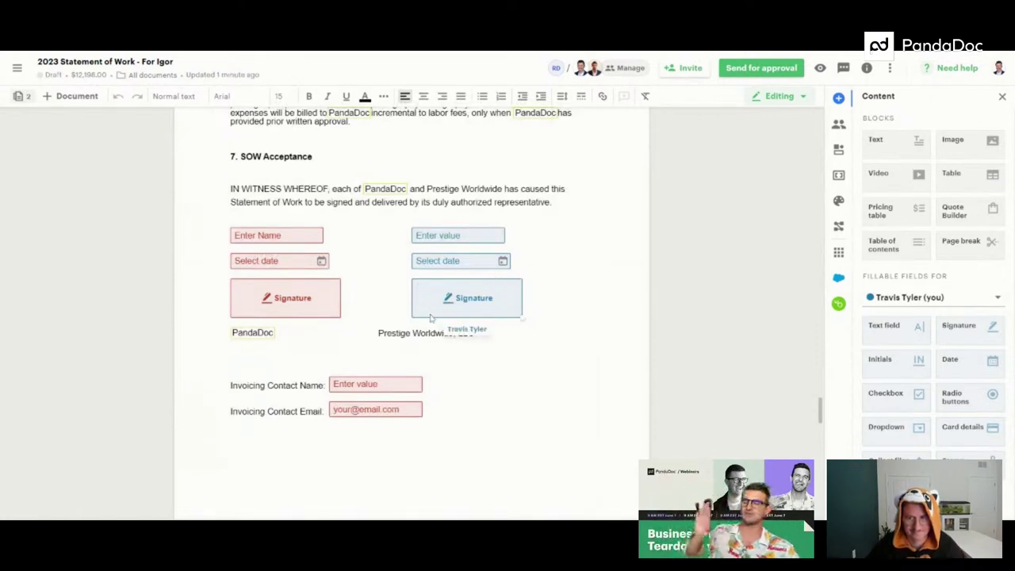
scroll(414, 315, down, 6)
scroll(411, 315, down, 15)
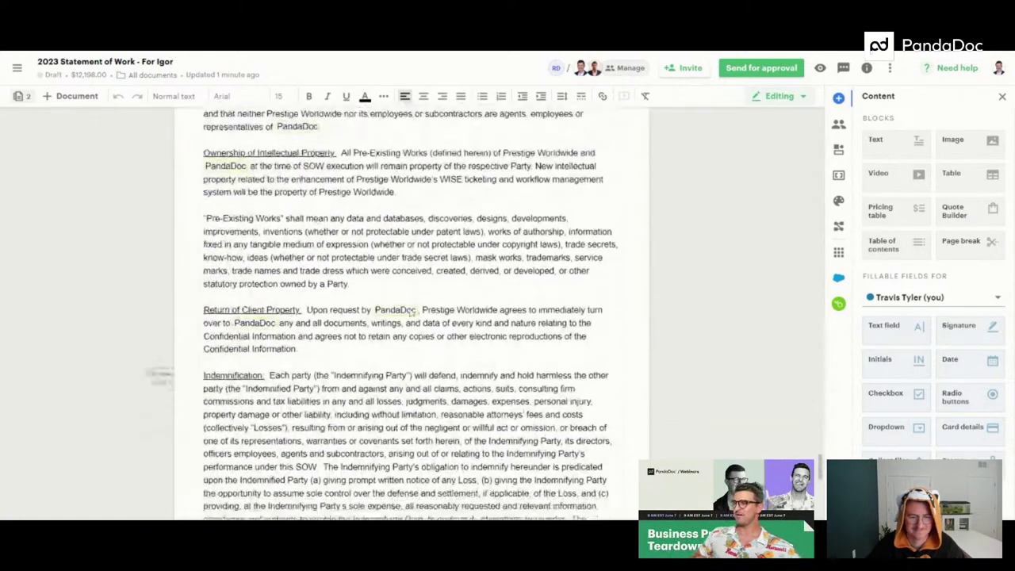
click(23, 96)
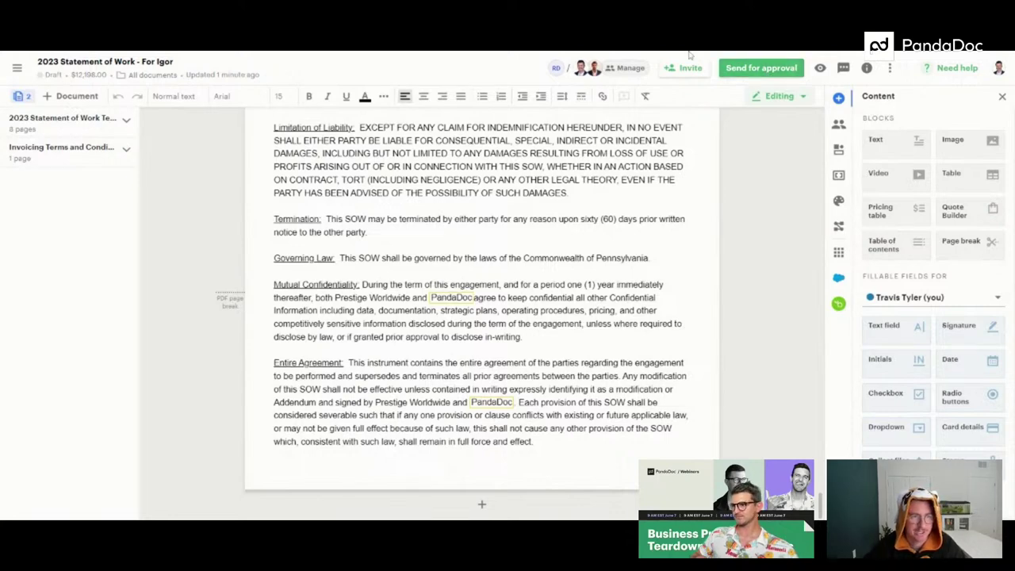
Open the "2023 Engagement Standard SOW Template - Marketing as a Service" template from the Marketing Team Templates folder.
click(15, 68)
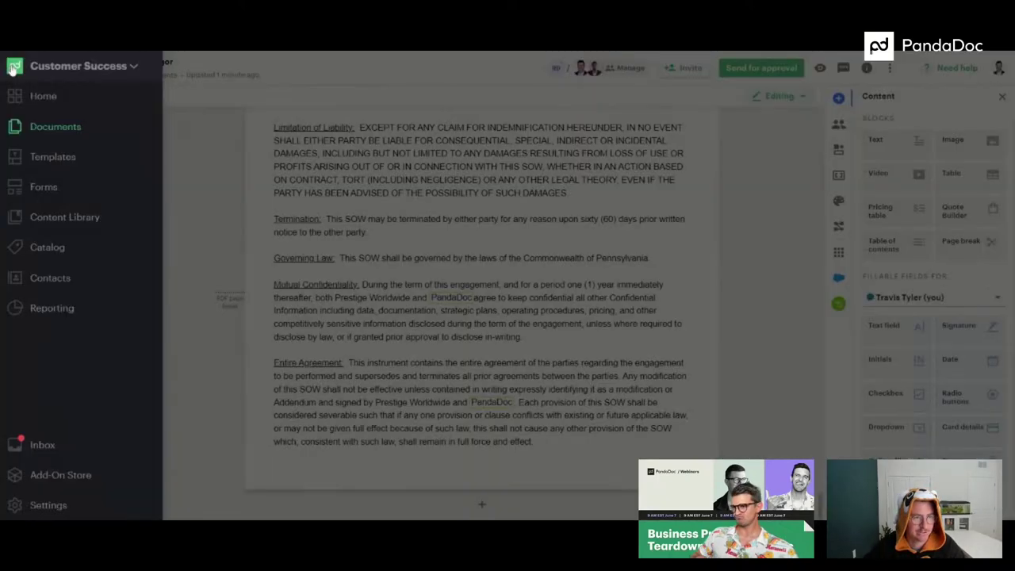
click(43, 159)
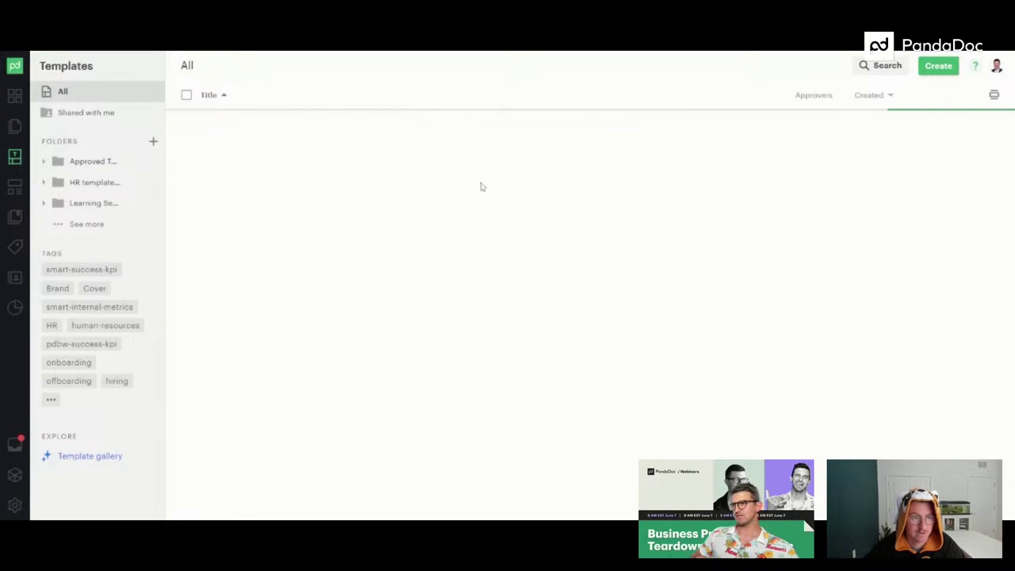
click(304, 250)
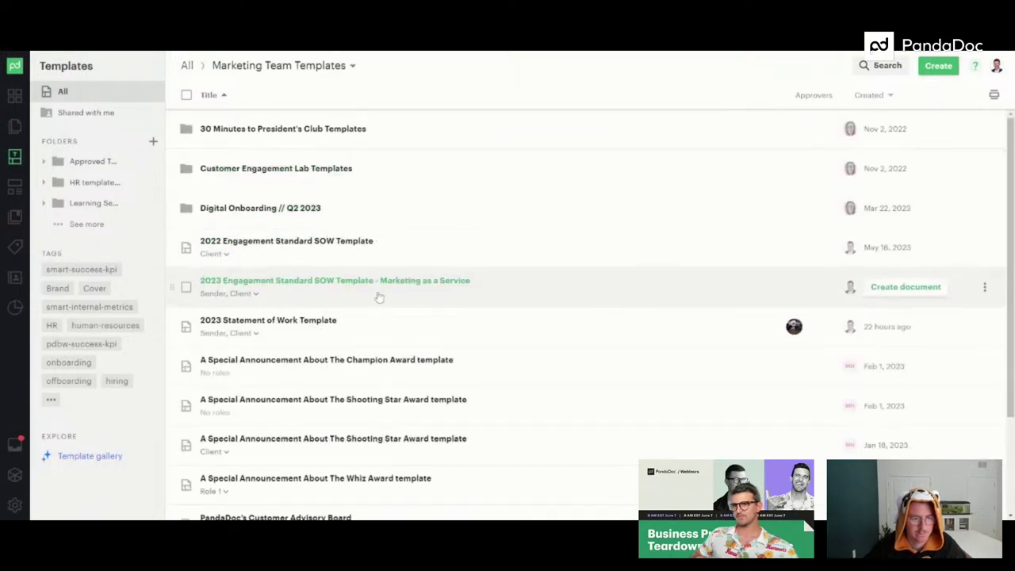
click(273, 295)
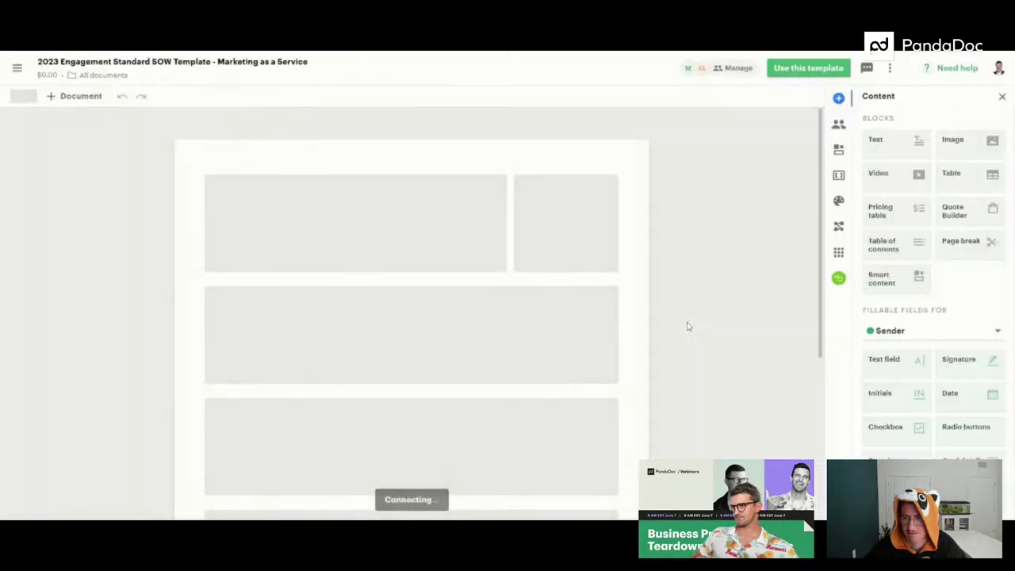
Switch to the 2023 Statement of Work Template in the Marketing Team Templates folder and turn off its approval requirement.
scroll(687, 324, down, 10)
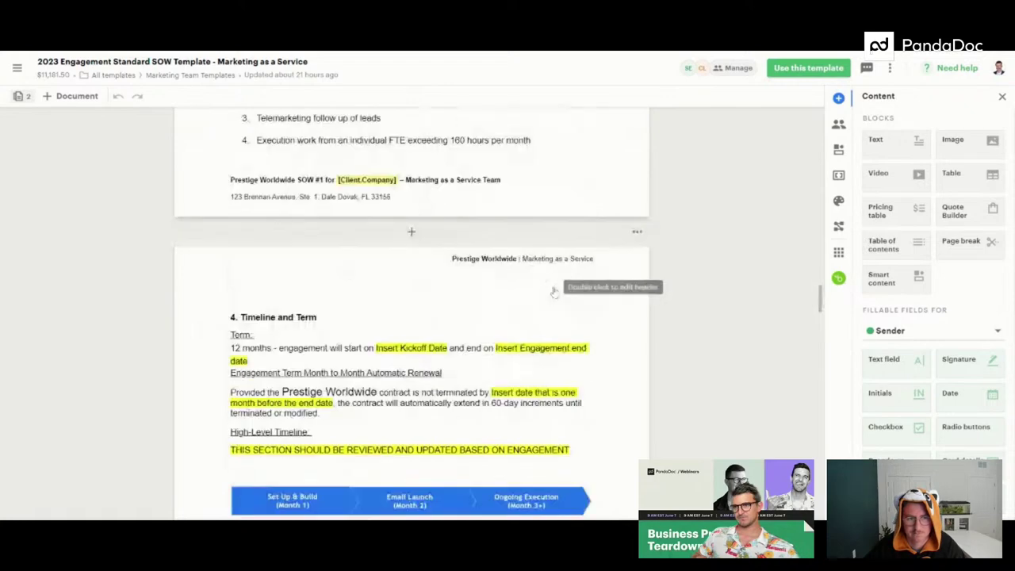
scroll(545, 290, up, 10)
key(alt+Left)
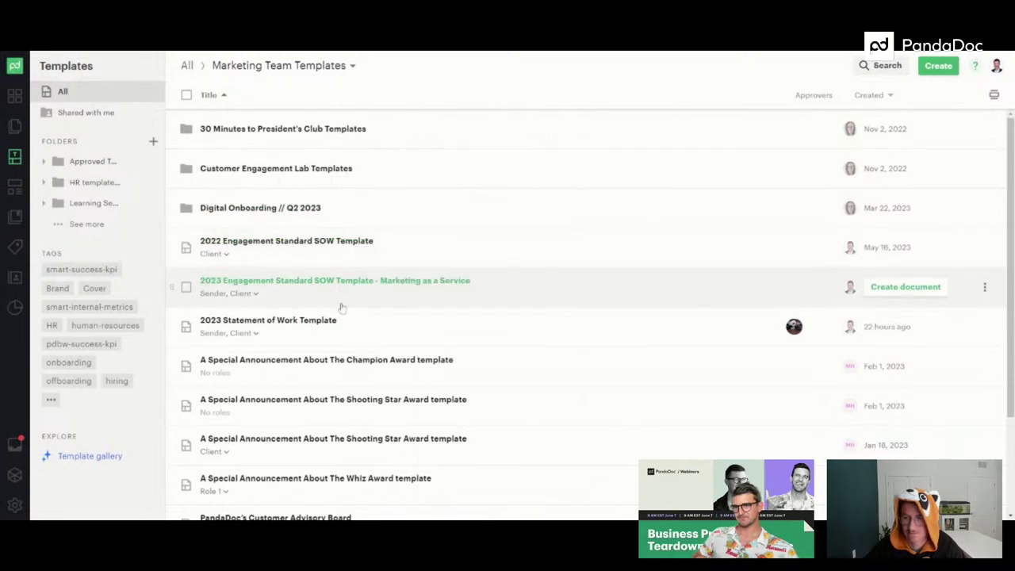
click(512, 333)
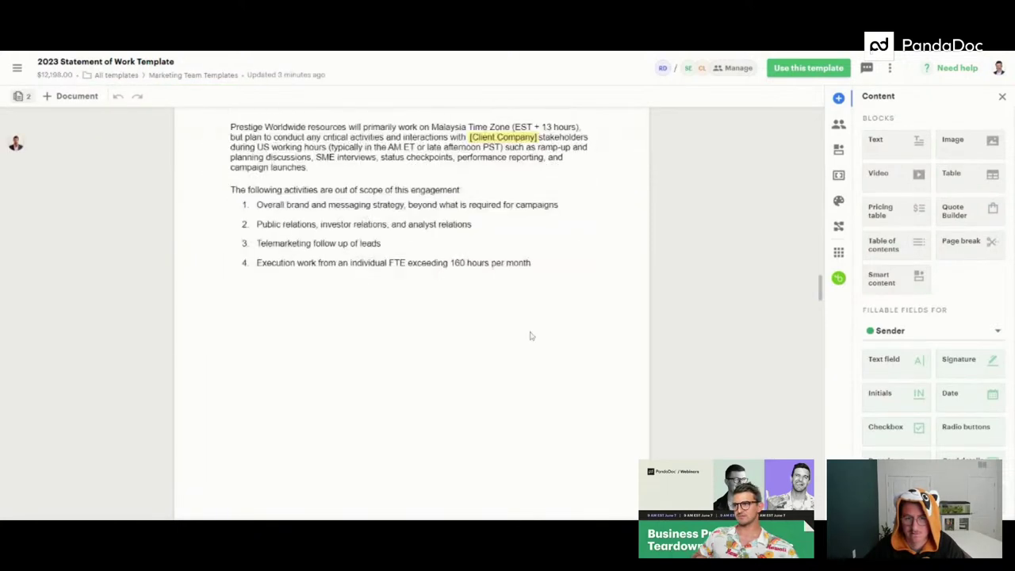
click(840, 127)
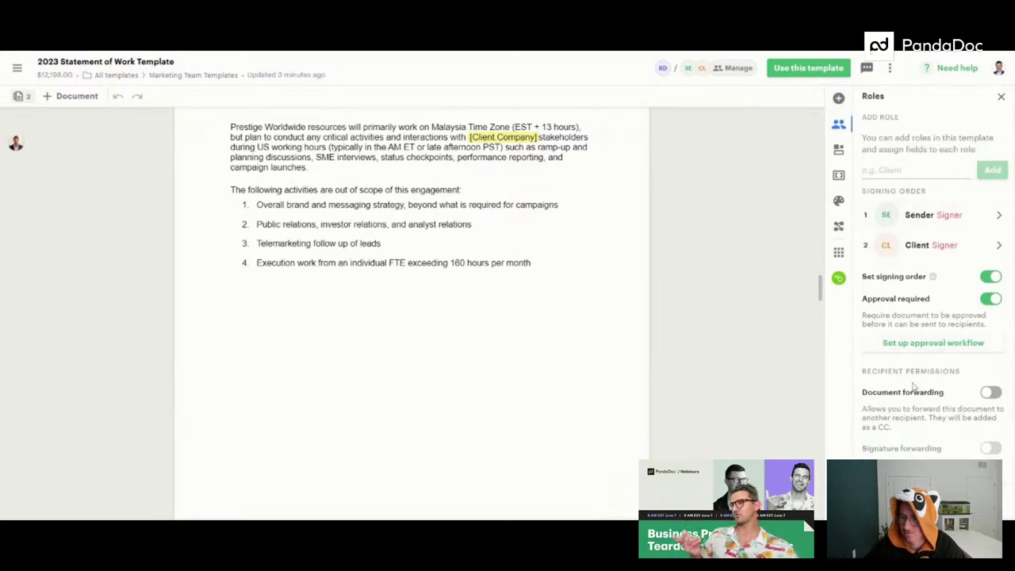
click(992, 300)
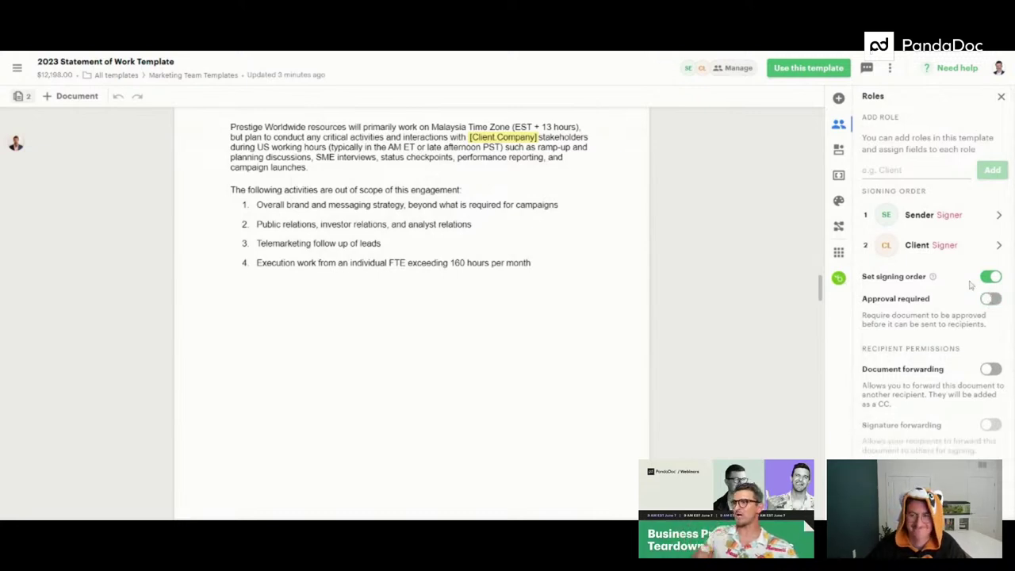
Create a document from the template, looking up the client's saved contact by first name and assigning it to the Client role.
click(805, 68)
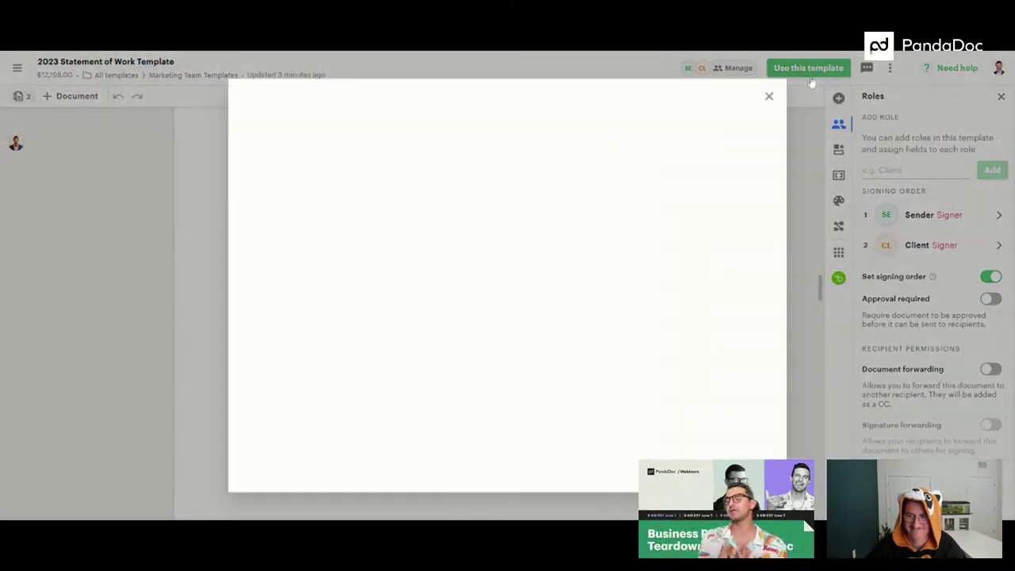
click(341, 364)
text(IGor)
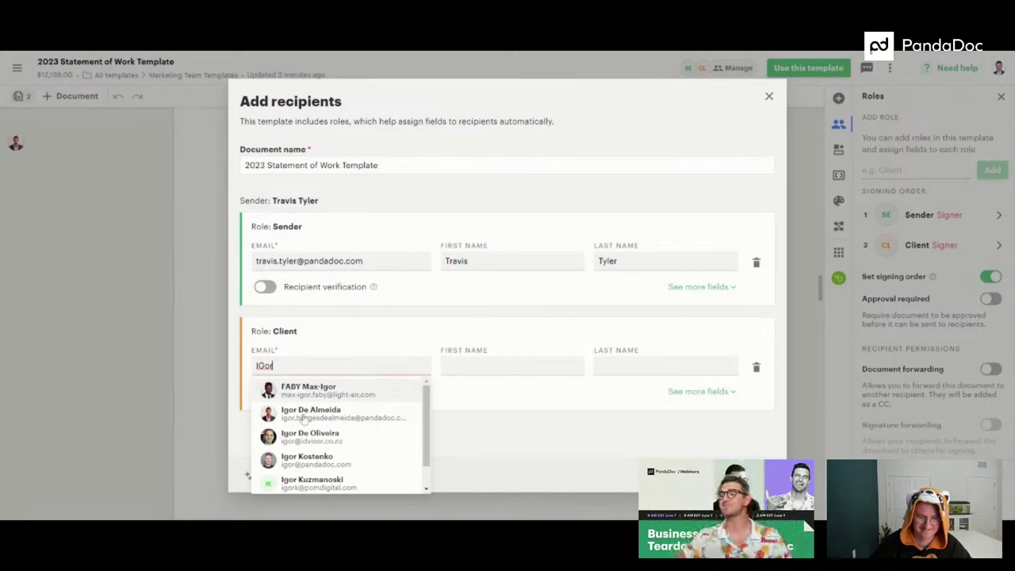
click(306, 409)
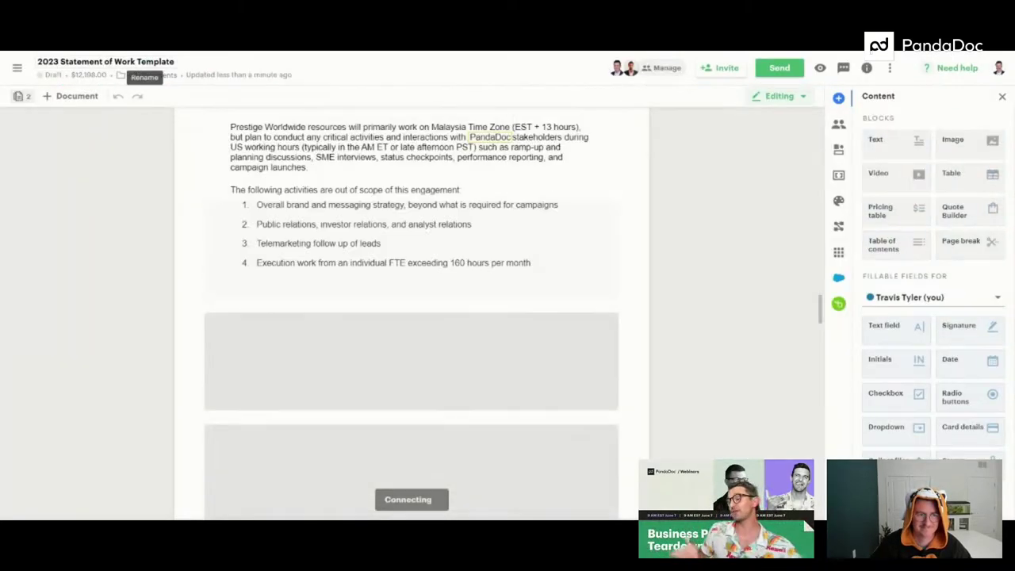
Rename the document as "2023 Statement of Work for" followed by the client's first name.
double_click(156, 61)
key(BackSpace)
text(fo)
key(BackSpace)
key(BackSpace)
text(for Igor)
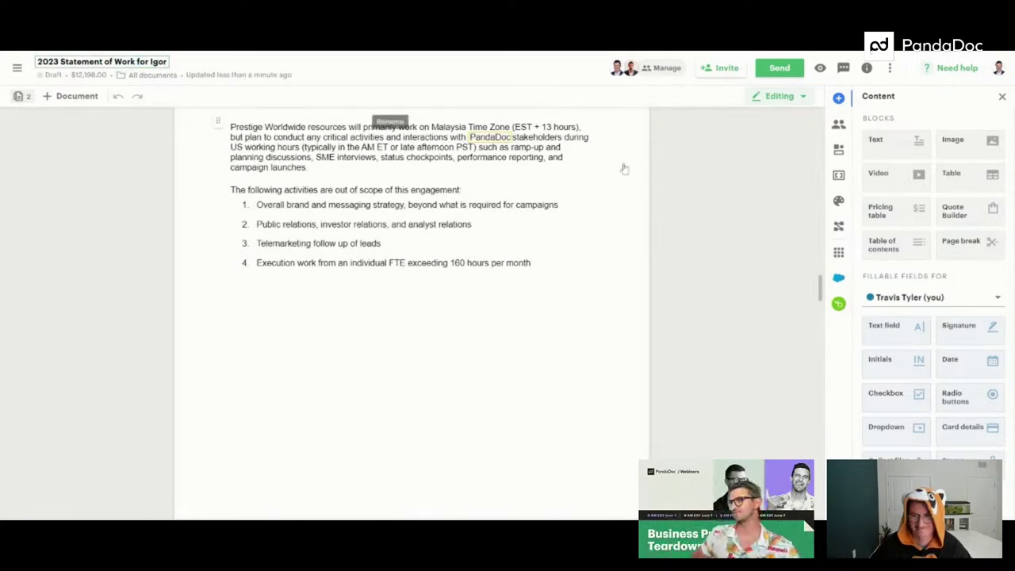
Skim the document from the cover page to the timeline, start sending it via email and choose to review and fill the unfilled variables.
drag(822, 289, 809, 90)
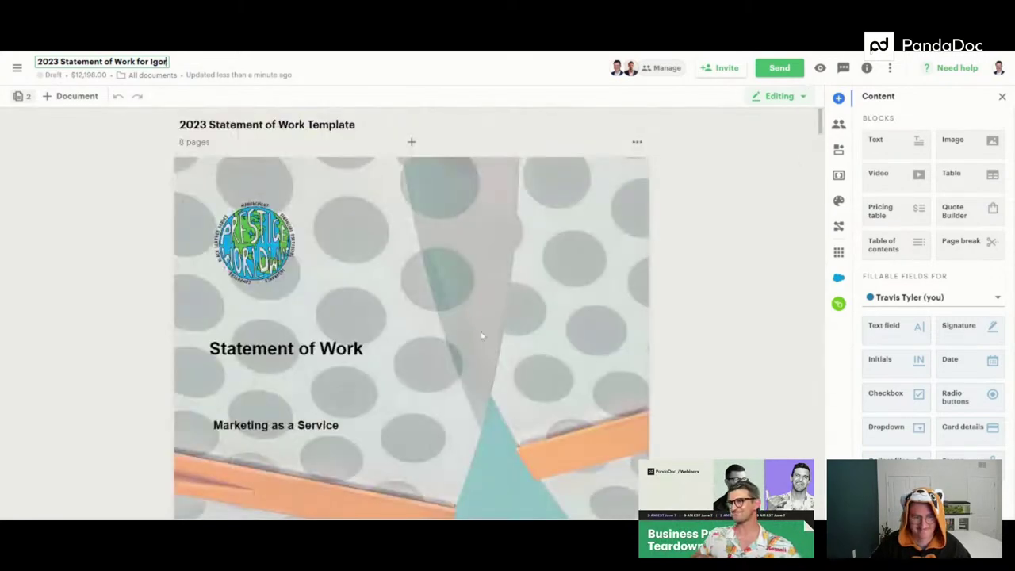
scroll(485, 325, down, 10)
scroll(457, 318, up, 4)
scroll(457, 319, down, 15)
scroll(457, 306, down, 8)
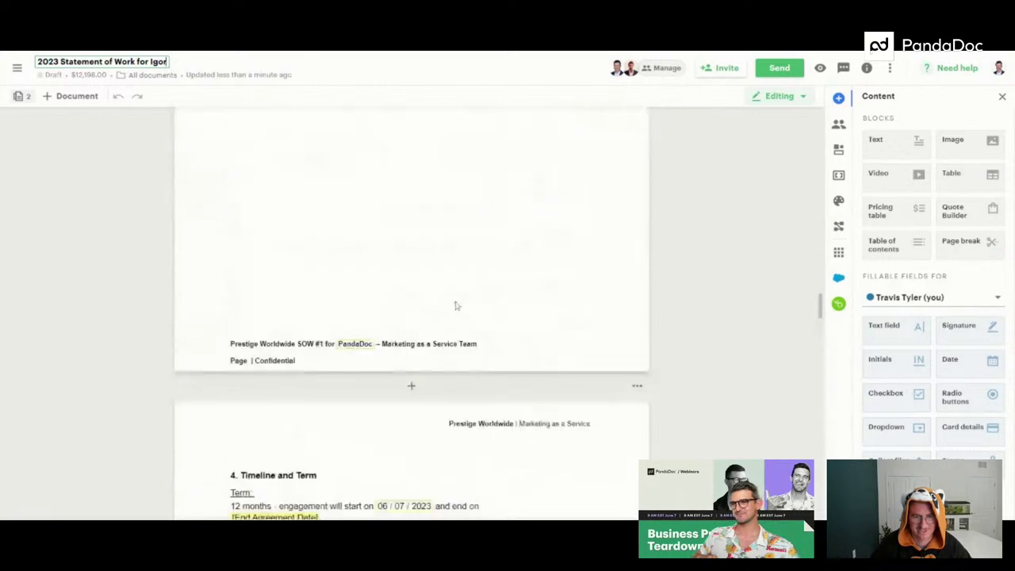
click(778, 70)
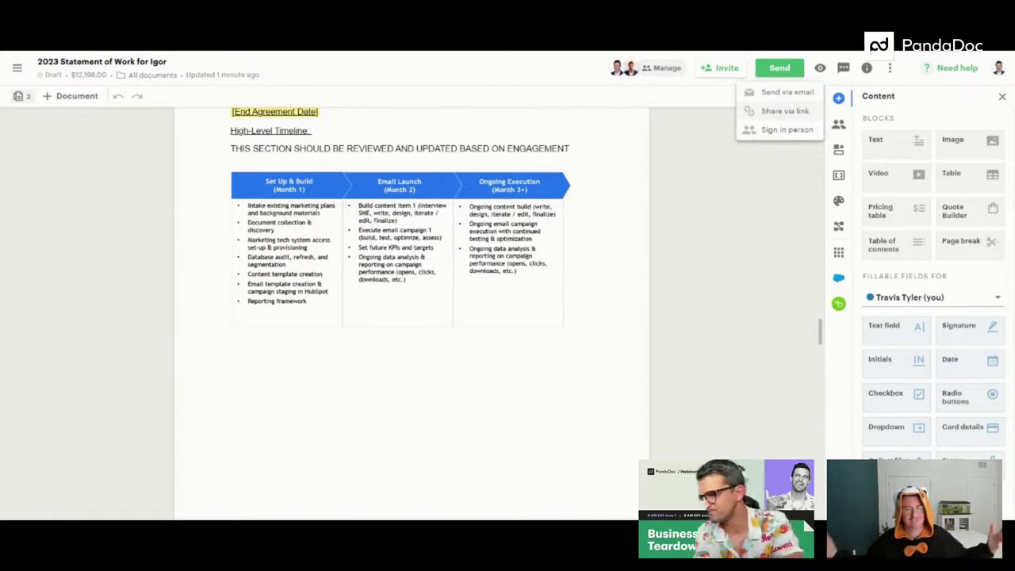
click(777, 94)
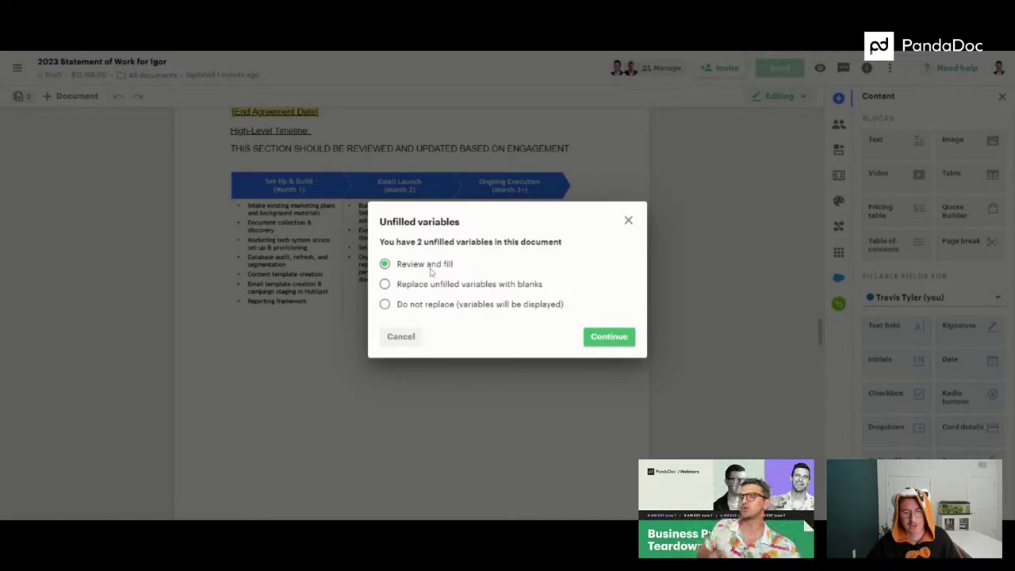
click(596, 338)
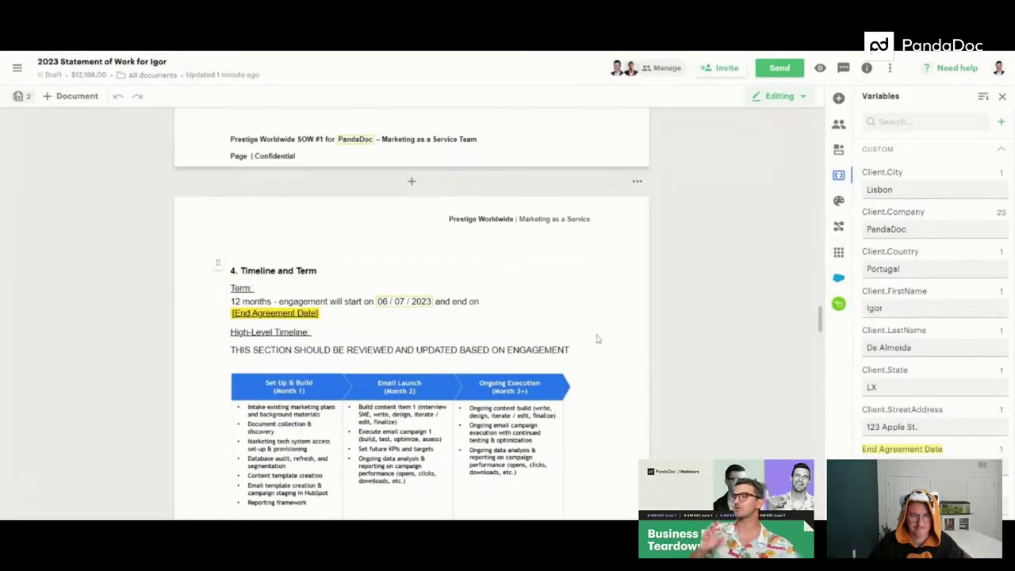
Fill the End Agreement Date variable in the Timeline and Term section with 07/07/2023.
click(304, 314)
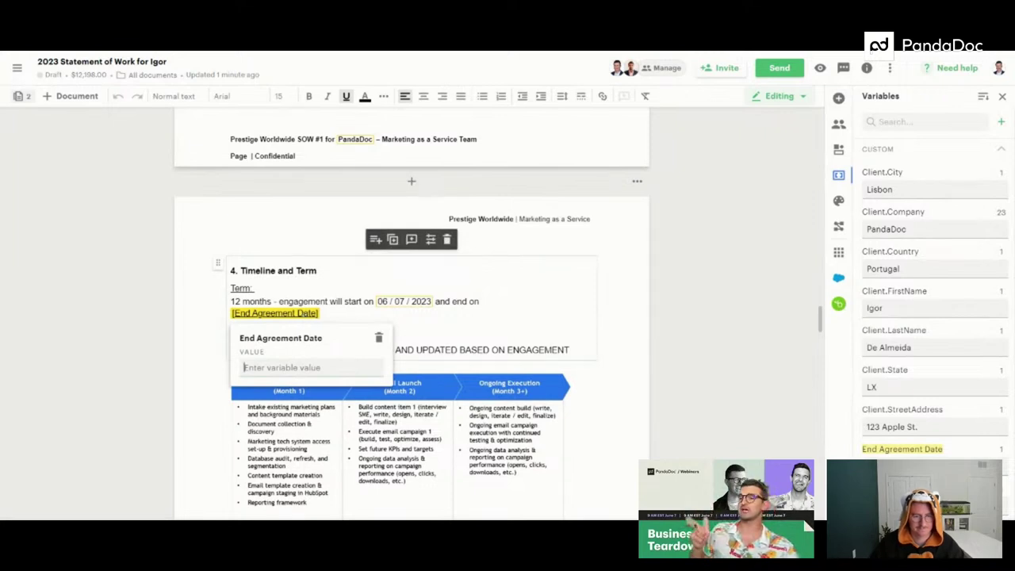
text(07/07)
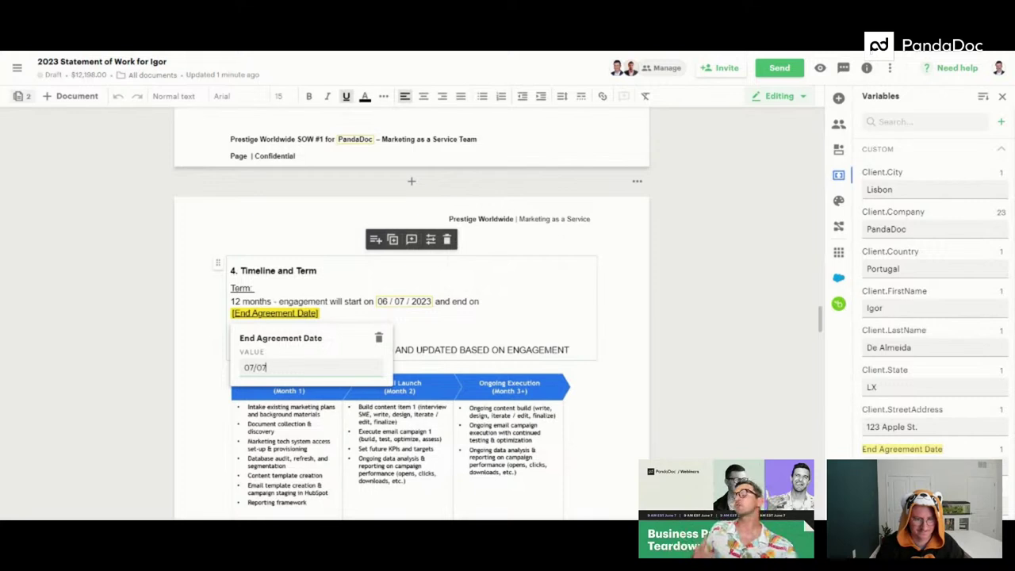
text(/2023)
key(Return)
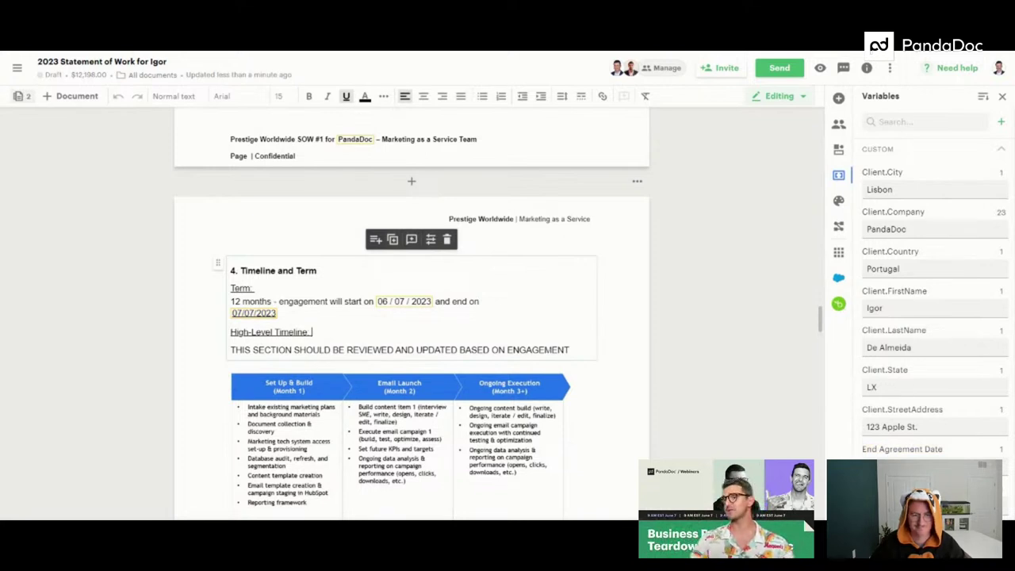
Send via email again with the review-and-fill option and fill the Kickoff Date variable in the Invoicing Terms with 06/10/2023.
click(780, 69)
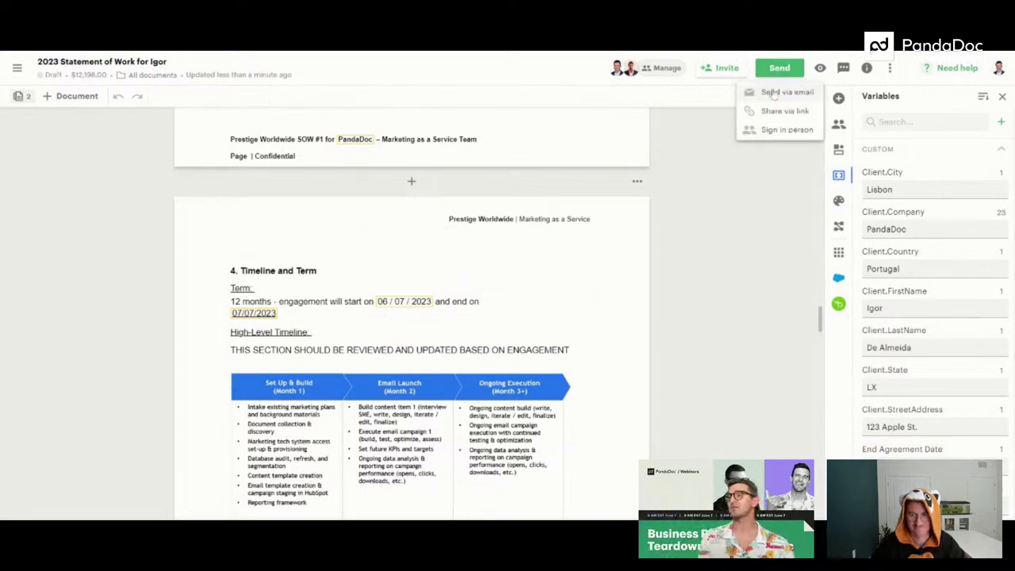
click(773, 94)
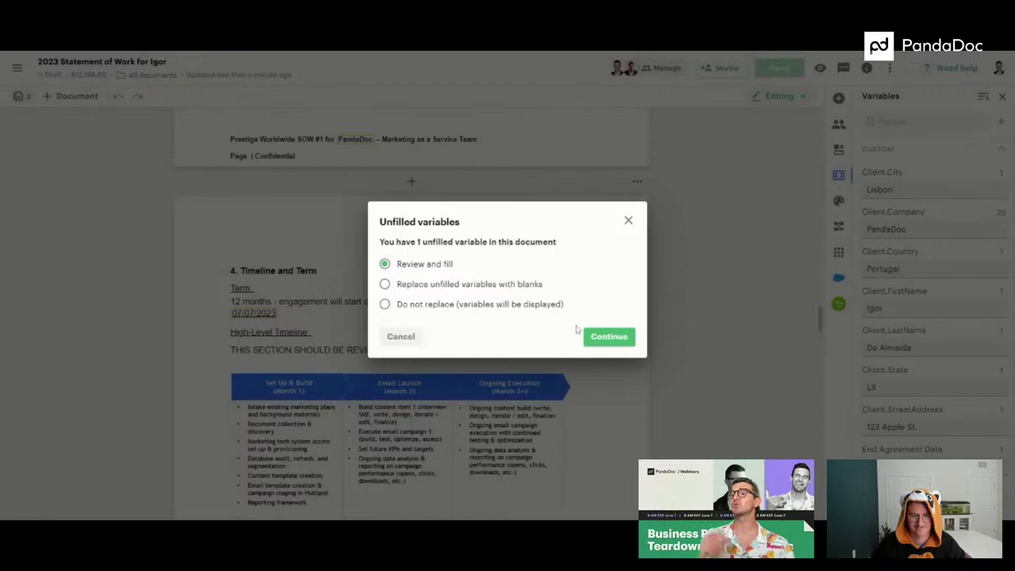
click(608, 337)
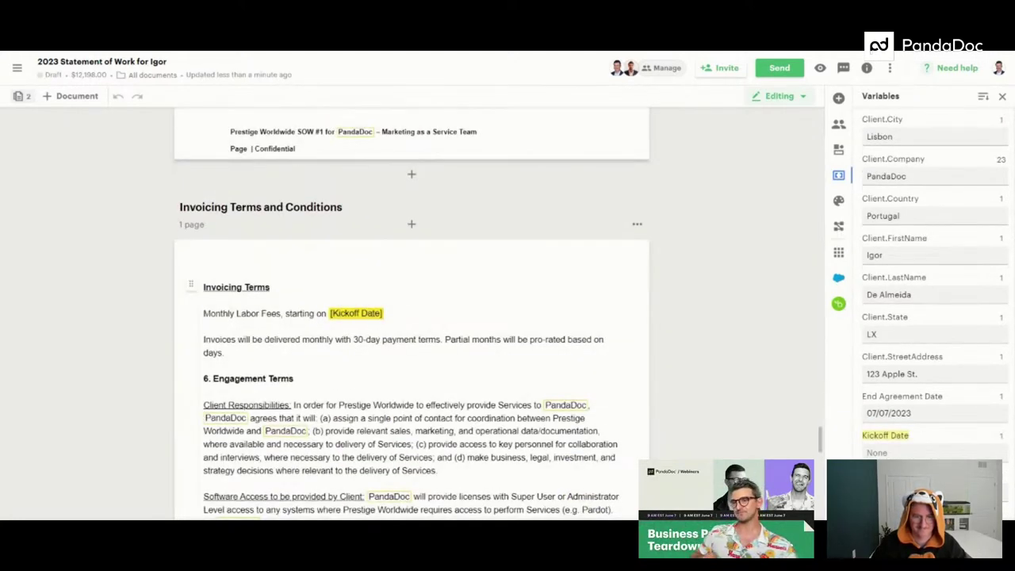
double_click(371, 316)
click(373, 368)
text(06/10)
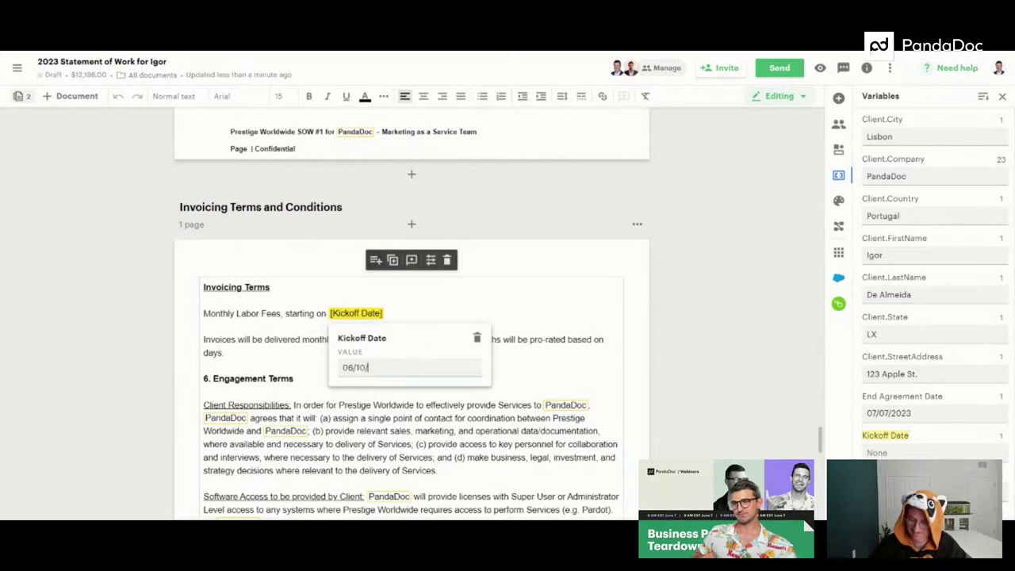
text(/2023)
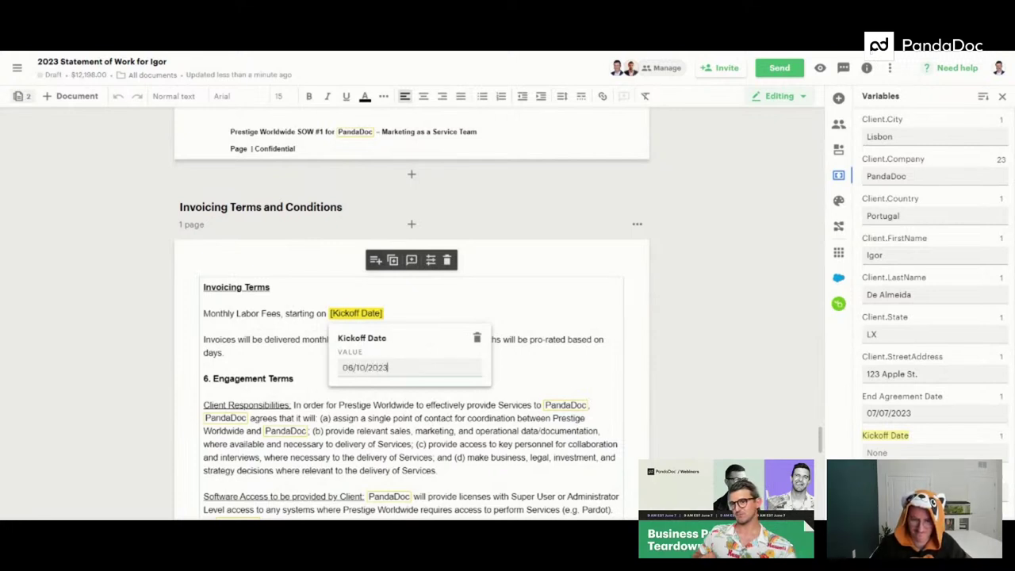
key(Return)
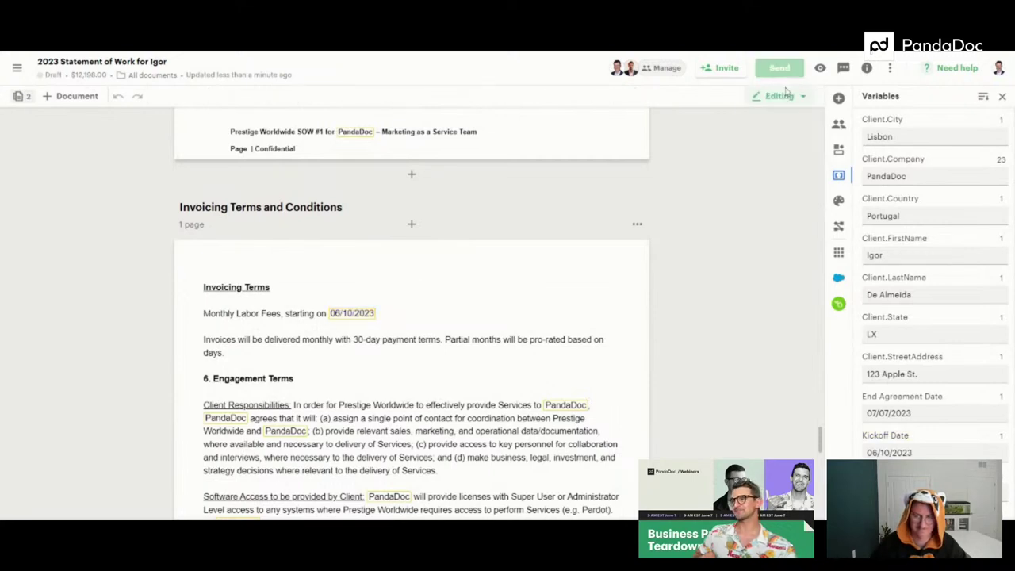
Start sending the document by email and begin the optional message with "Hey" and the client's first name.
click(782, 73)
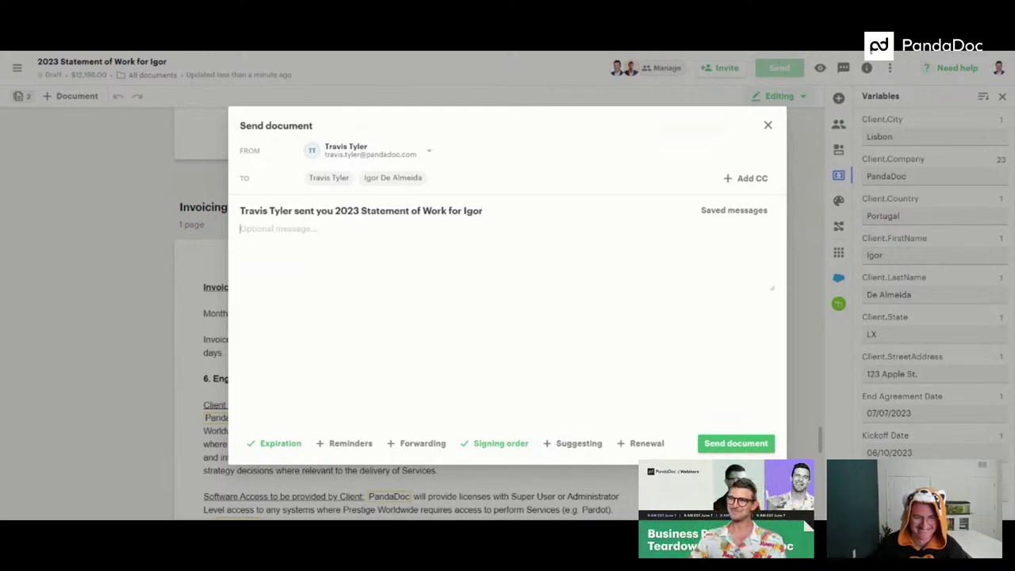
text(Hey Igor)
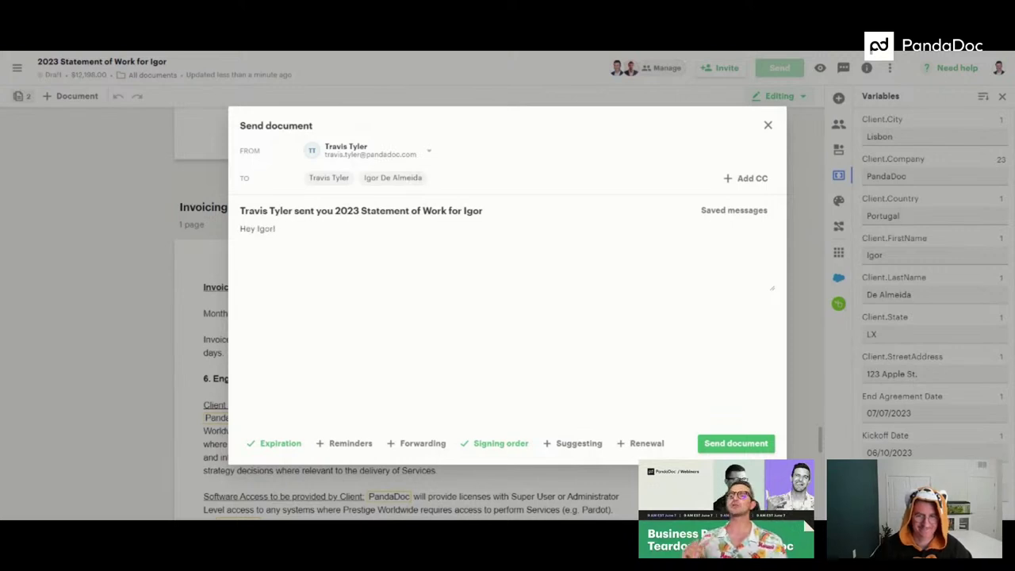
text(!)
Browse the saved messages and load "CSM - First Time Meeting Check In Message" as the email message.
click(735, 211)
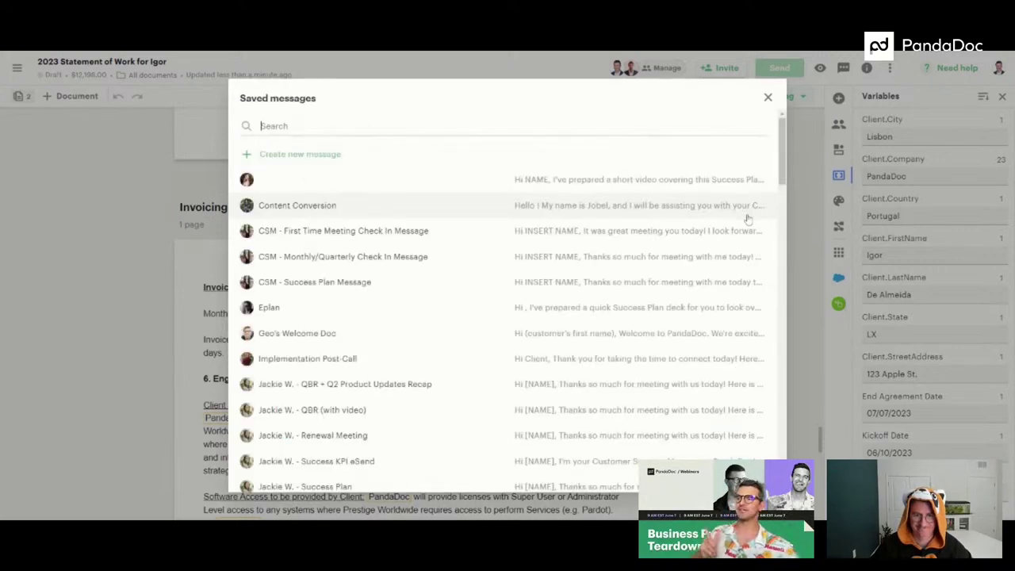
scroll(748, 219, down, 5)
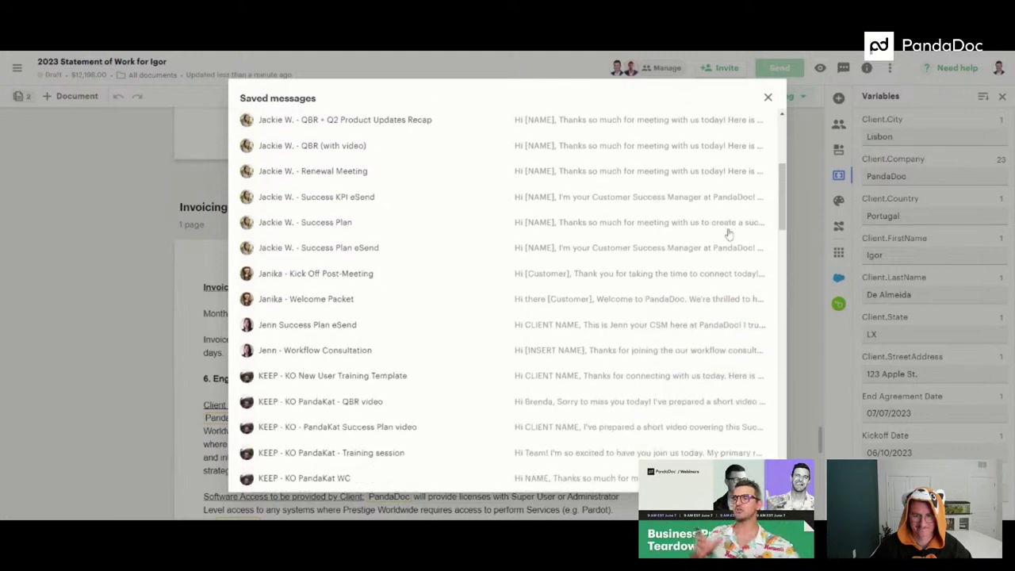
scroll(728, 232, down, 4)
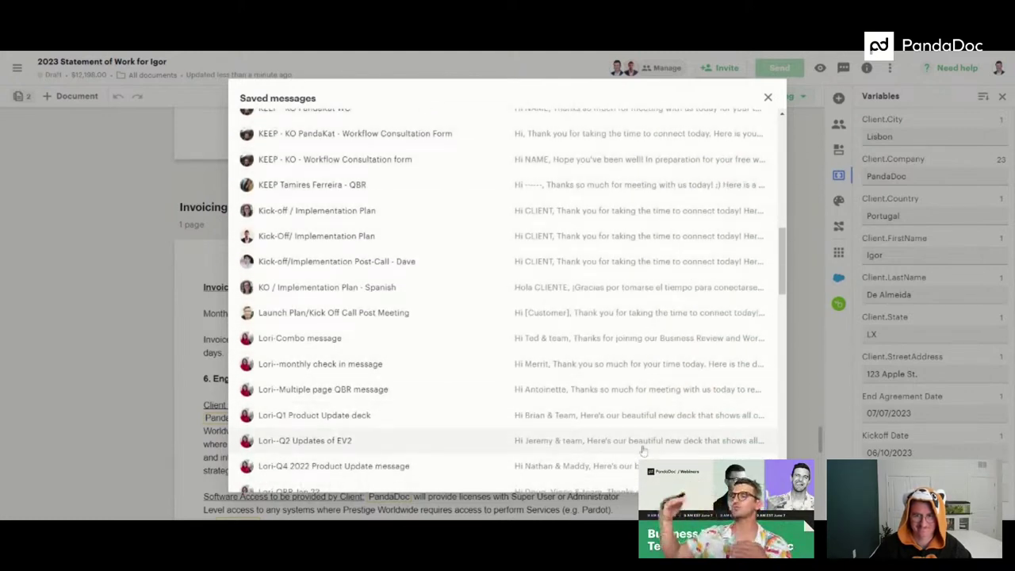
scroll(643, 450, up, 2)
scroll(643, 450, up, 8)
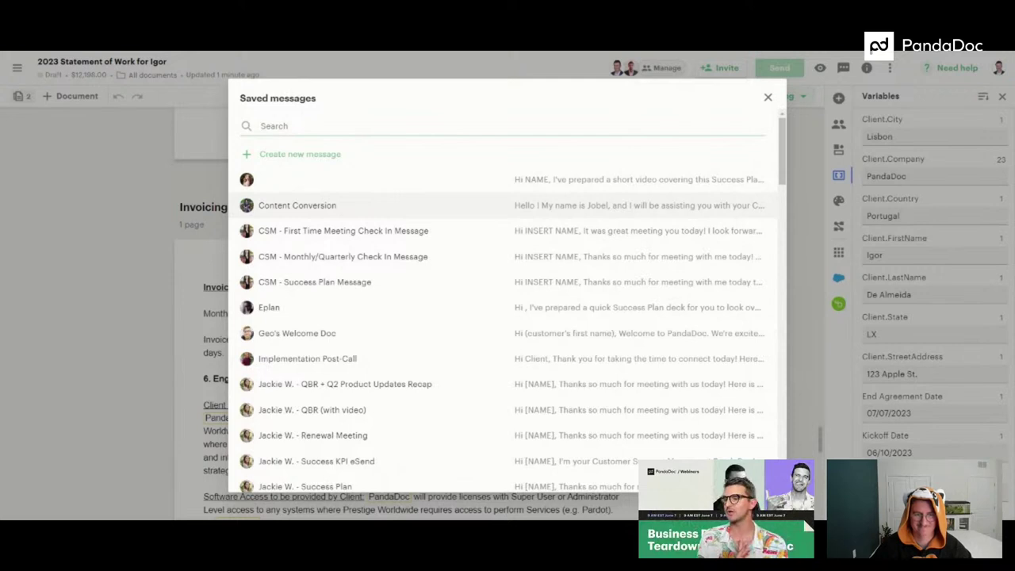
click(548, 239)
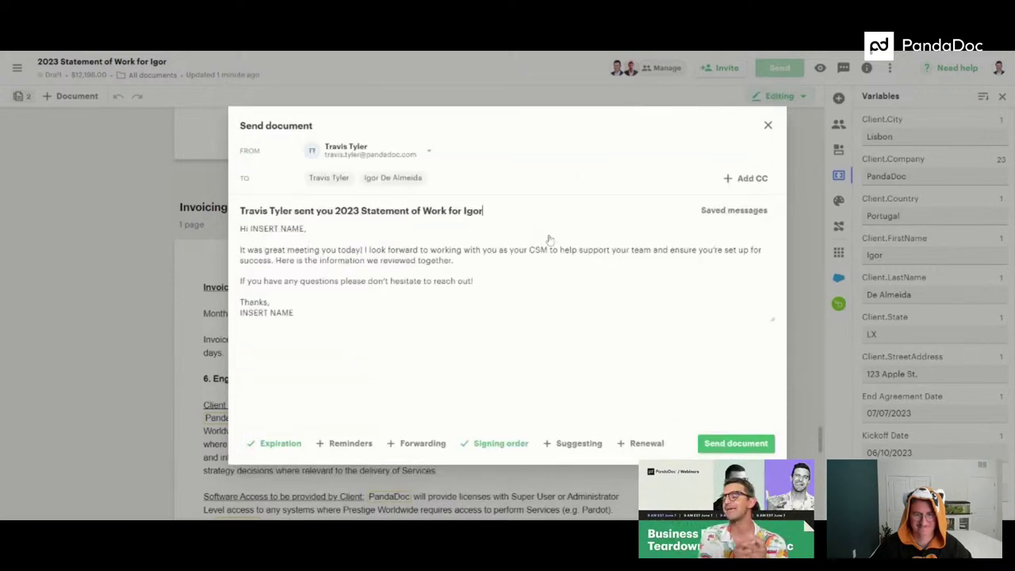
Replace the INSERT NAME placeholders with the client's first name in the greeting and the sender's first name in the sign-off.
drag(305, 228, 251, 228)
text(Igor,)
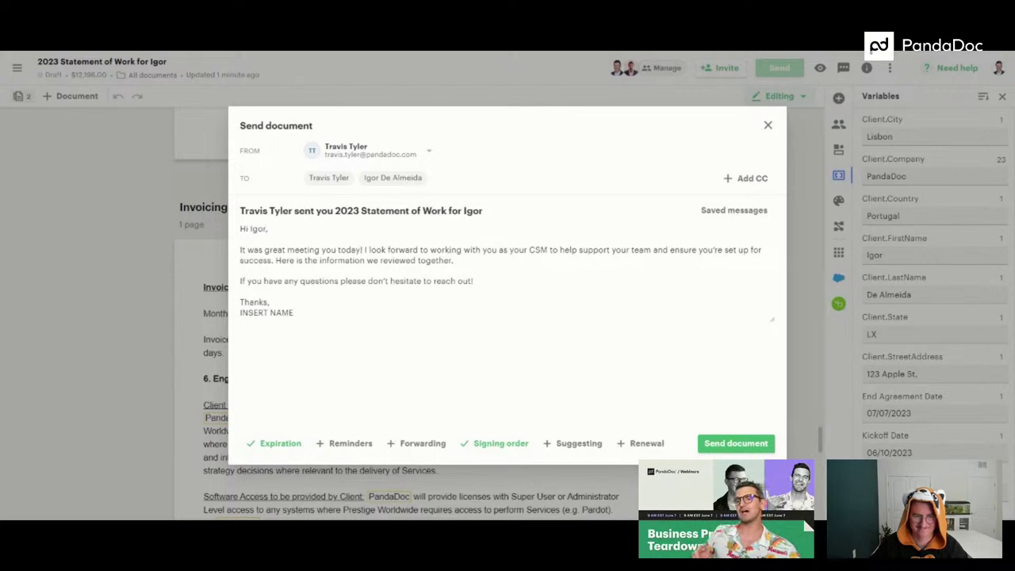
drag(294, 313, 235, 319)
text(Igor)
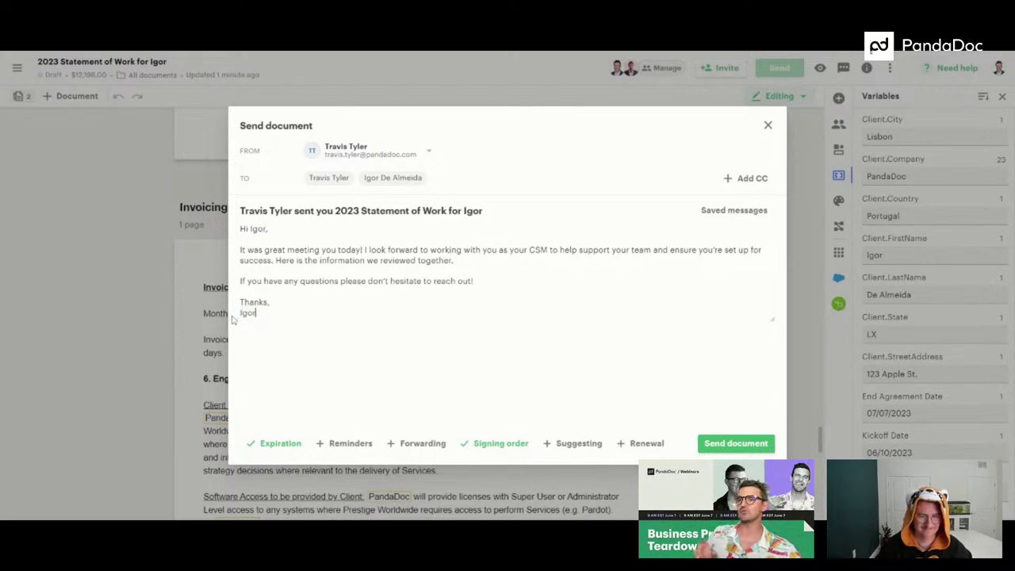
key(shift+Home)
text(Trav)
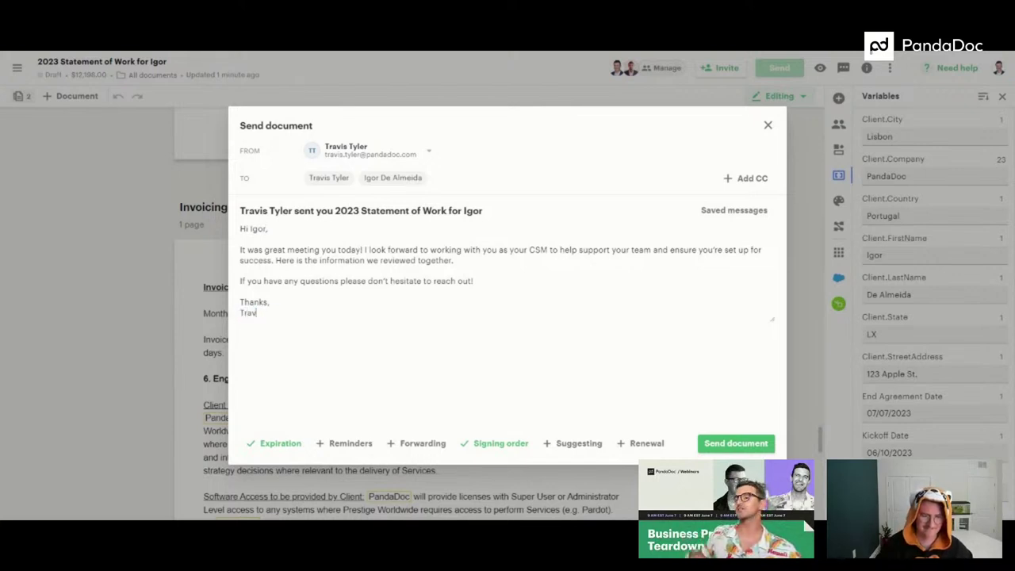
Enable the automatic first reminder and the recurring reminder every week for the document's signers.
click(349, 443)
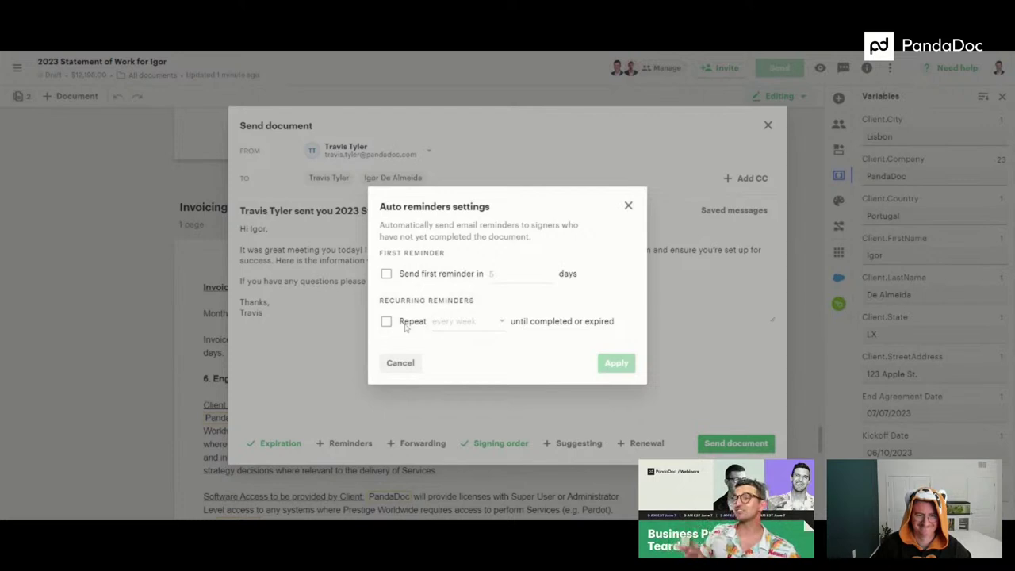
click(387, 274)
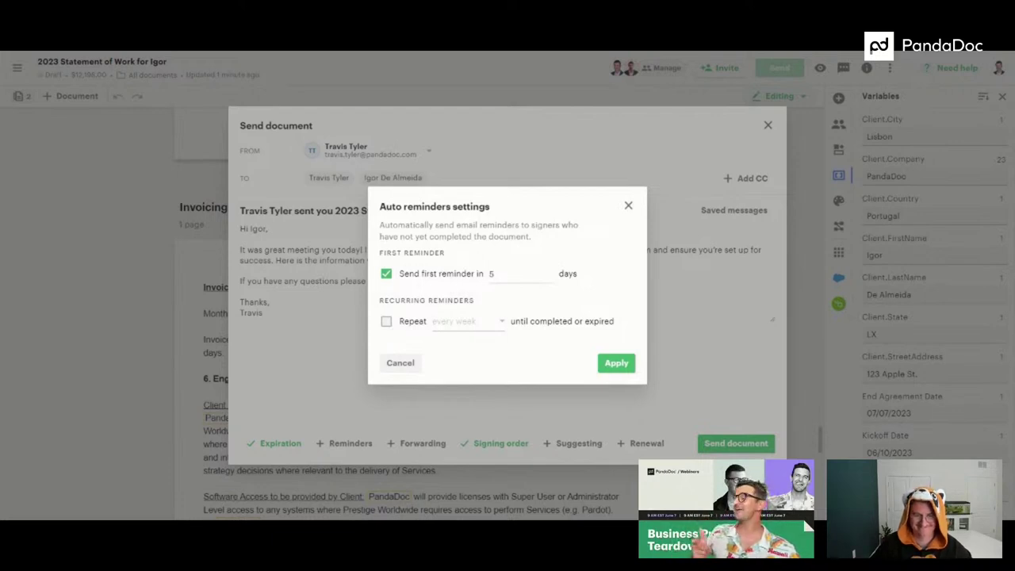
click(386, 322)
click(487, 330)
click(480, 320)
click(481, 320)
click(474, 323)
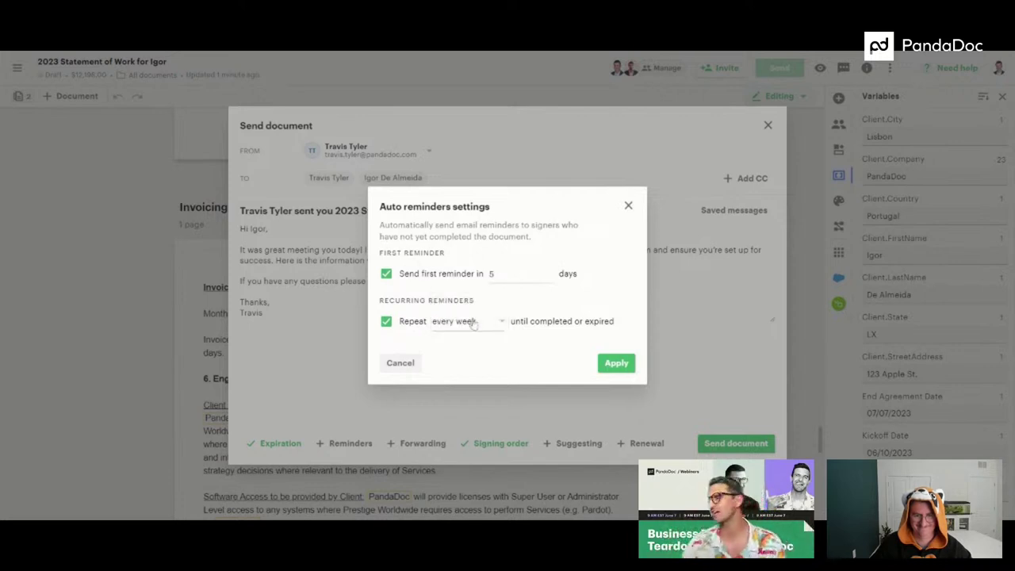
Set the first reminder to 7 days, apply the reminder settings and send the document.
key(BackSpace)
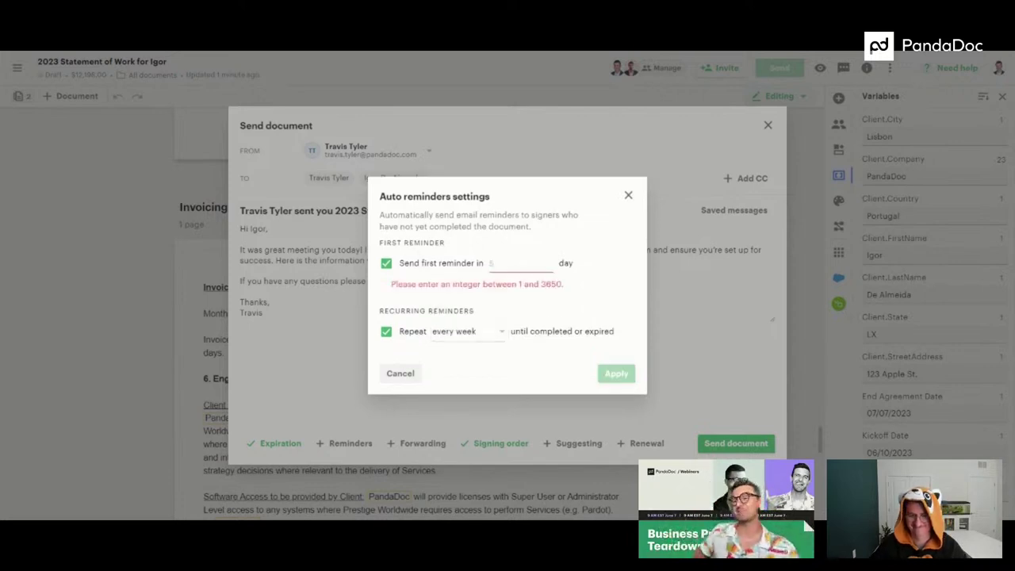
text(7)
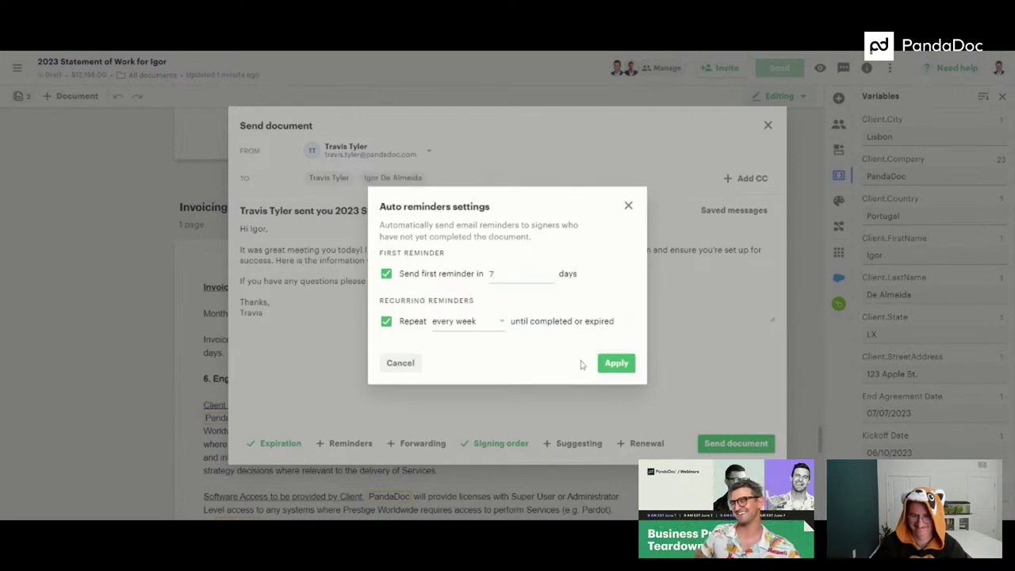
click(621, 364)
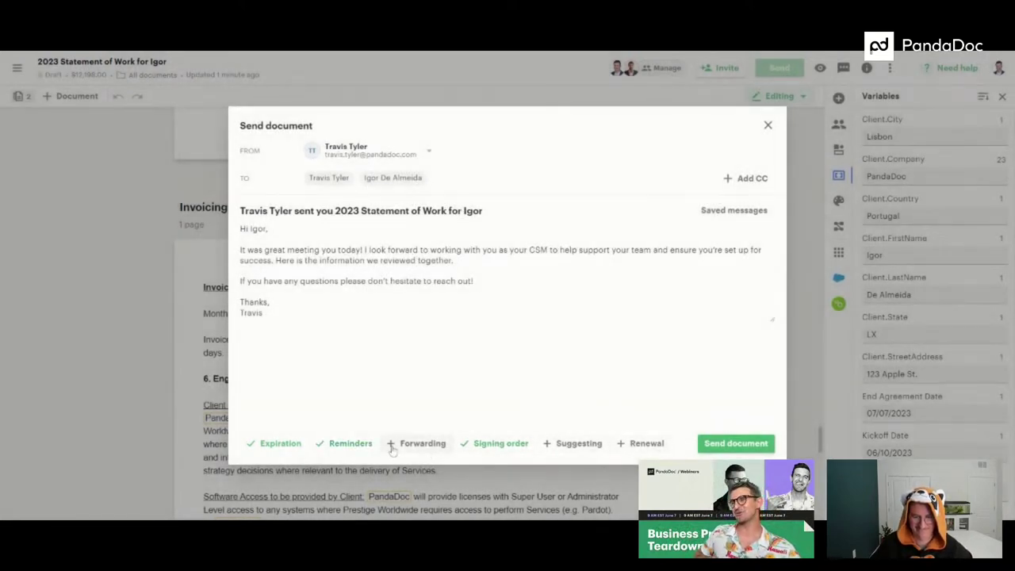
click(736, 446)
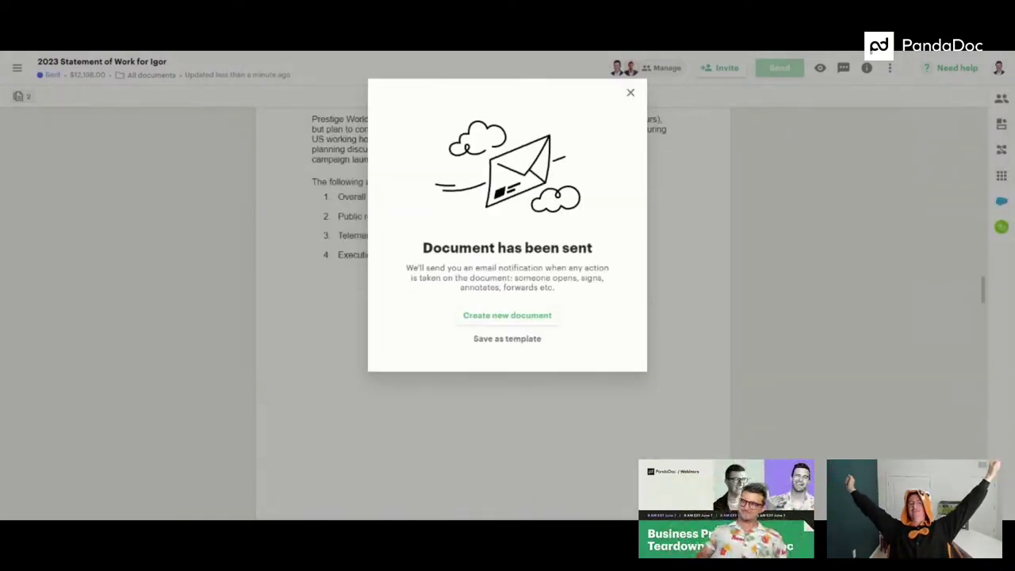
click(629, 94)
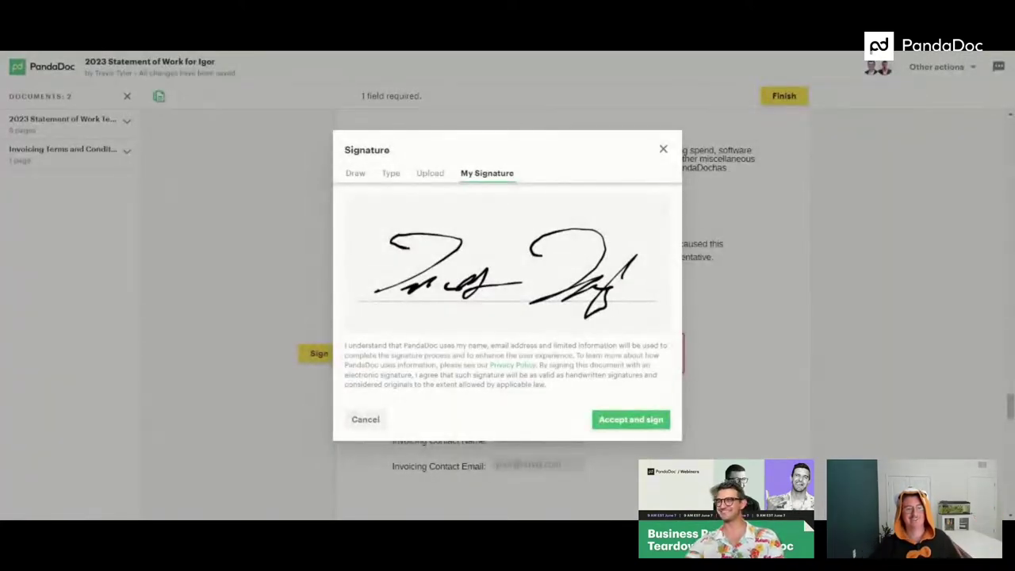
Dismiss the signature dialog and review the sent Statement of Work from the cover page down to the SOW Acceptance section.
key(Escape)
scroll(771, 131, up, 10)
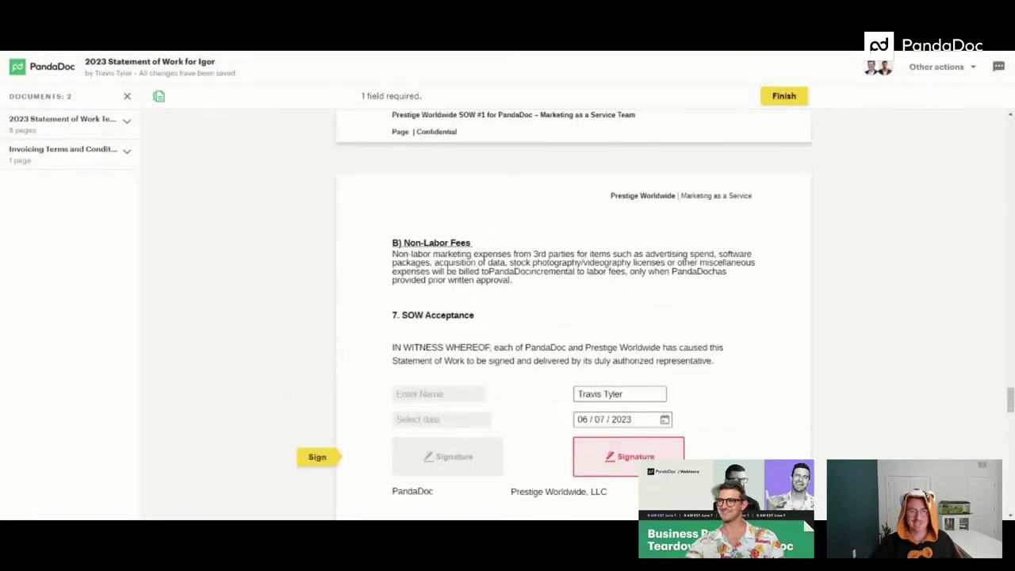
scroll(650, 282, up, 20)
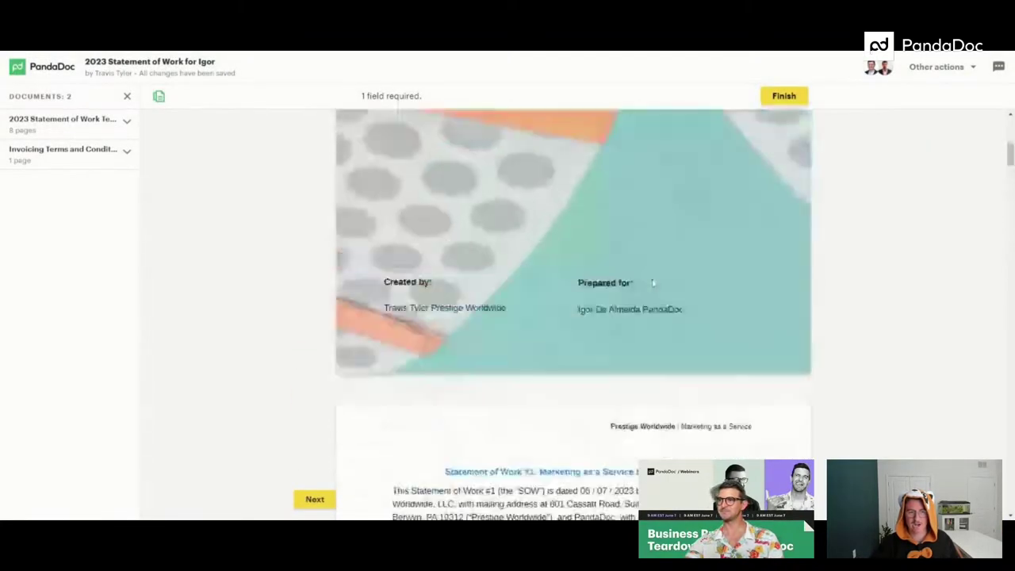
scroll(653, 284, up, 2)
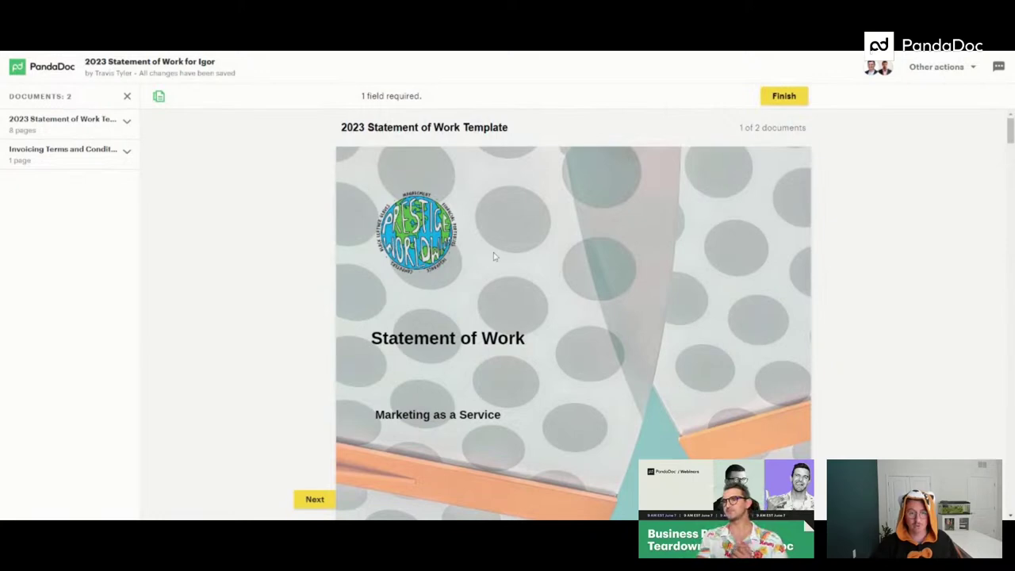
scroll(502, 257, down, 1)
scroll(501, 256, down, 20)
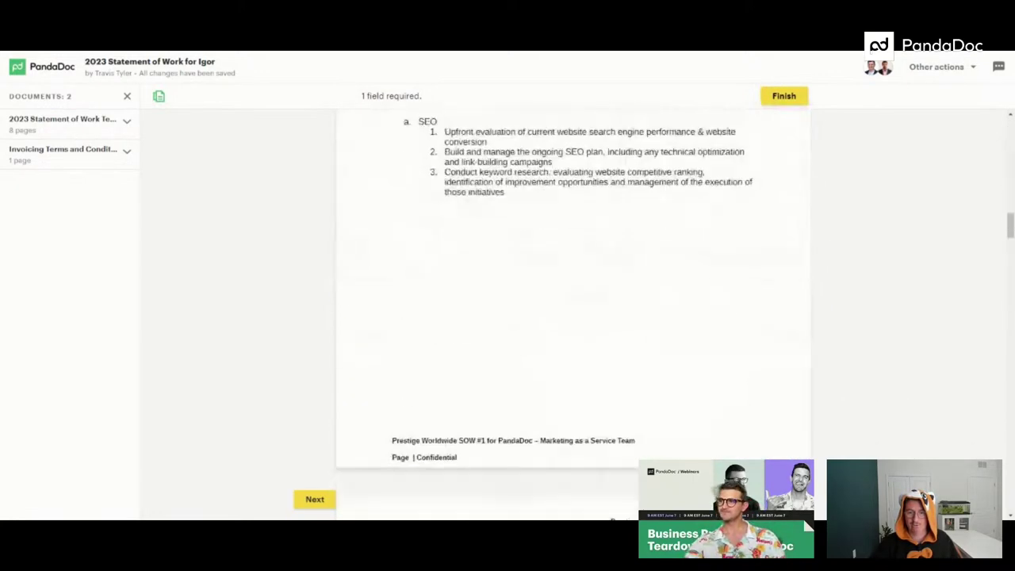
scroll(513, 251, down, 10)
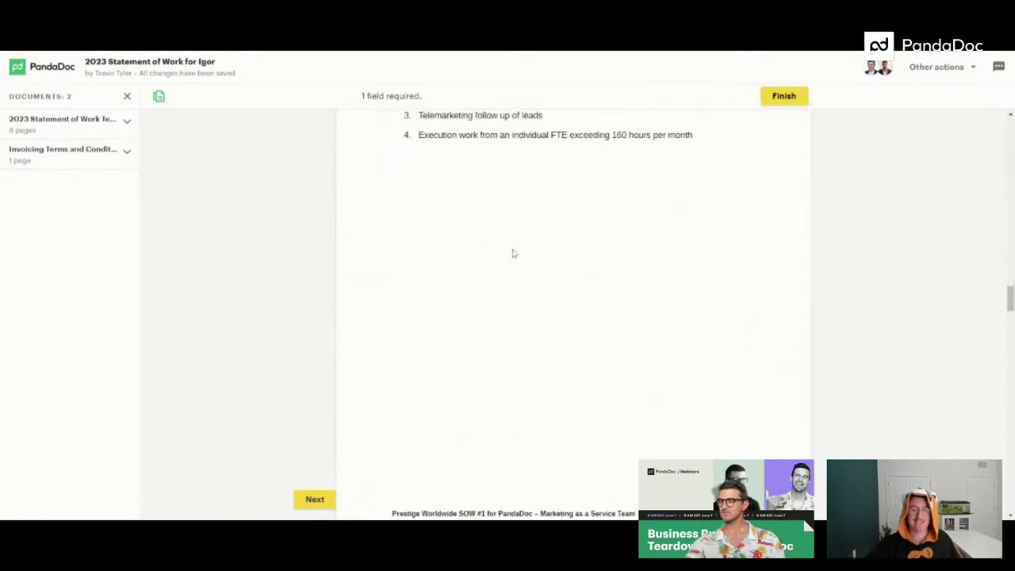
scroll(744, 234, down, 2)
Sign the Prestige Worldwide signature field with the saved signature after reviewing the other signature options, and finish the document.
click(782, 96)
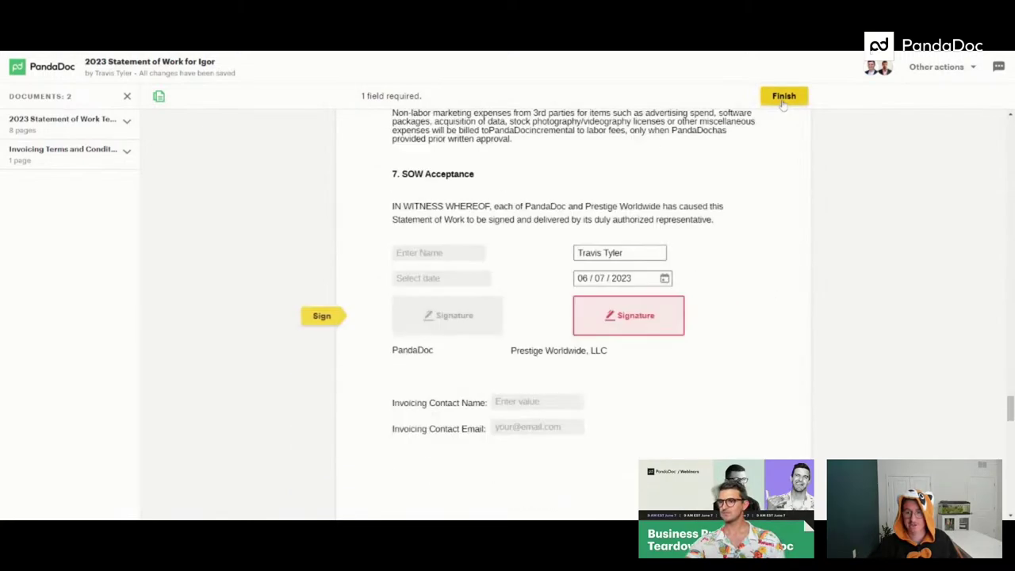
click(639, 318)
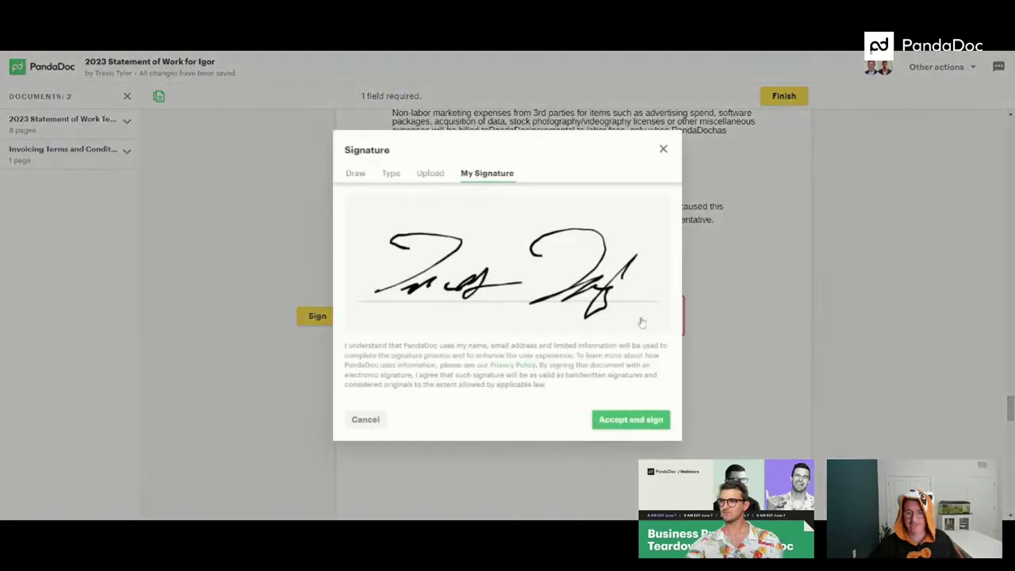
click(355, 172)
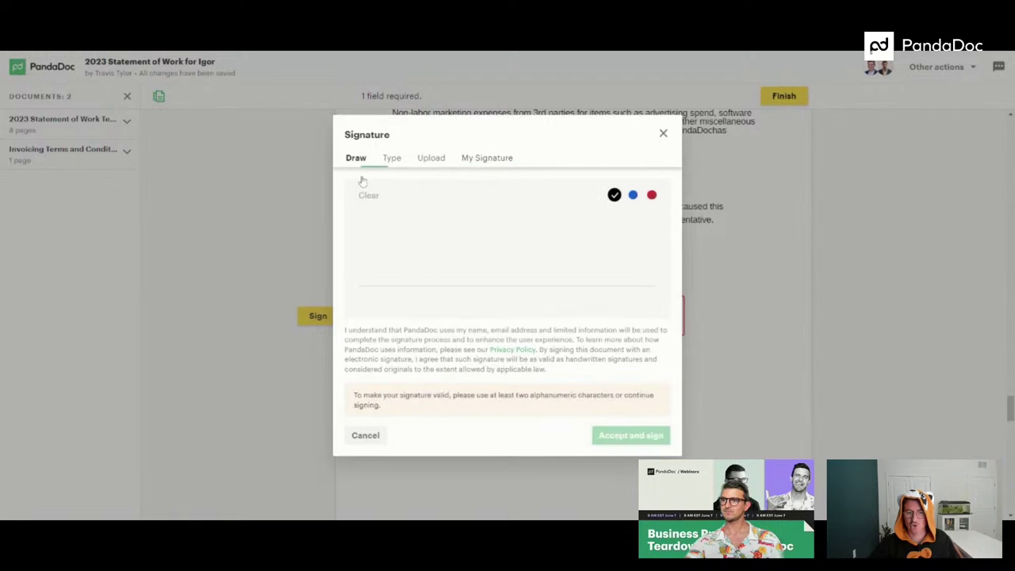
click(391, 173)
click(431, 172)
click(480, 174)
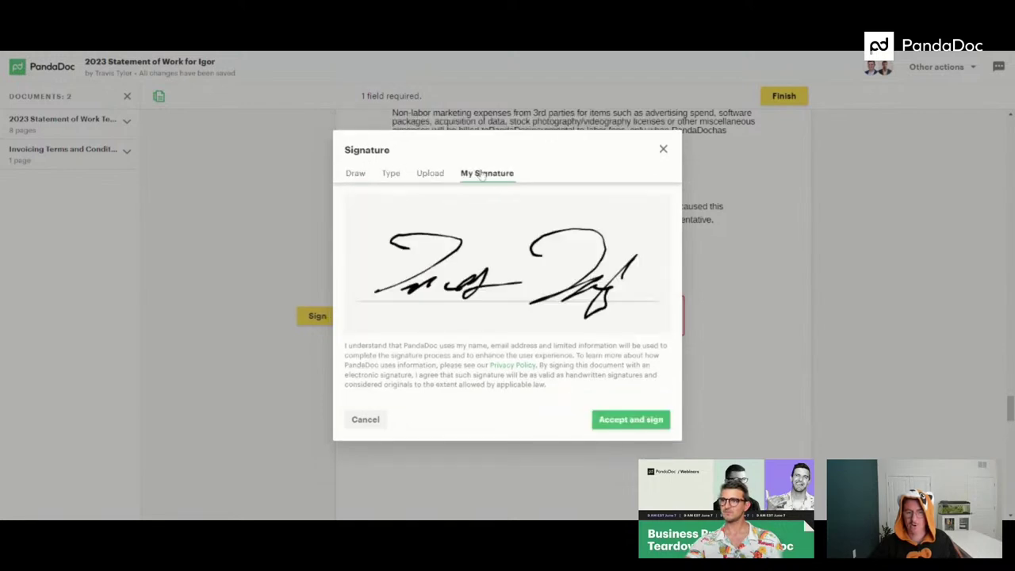
click(658, 422)
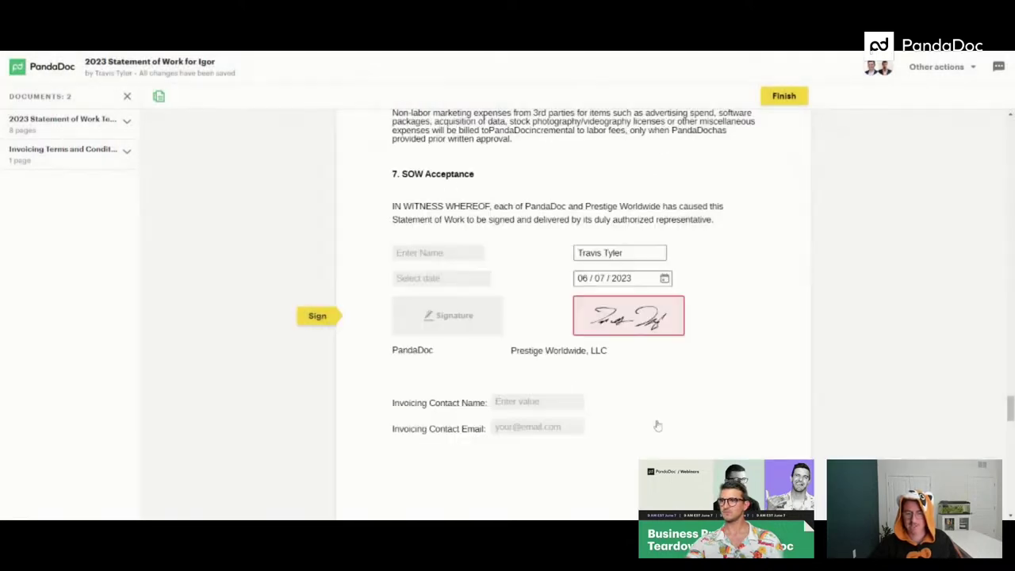
click(781, 96)
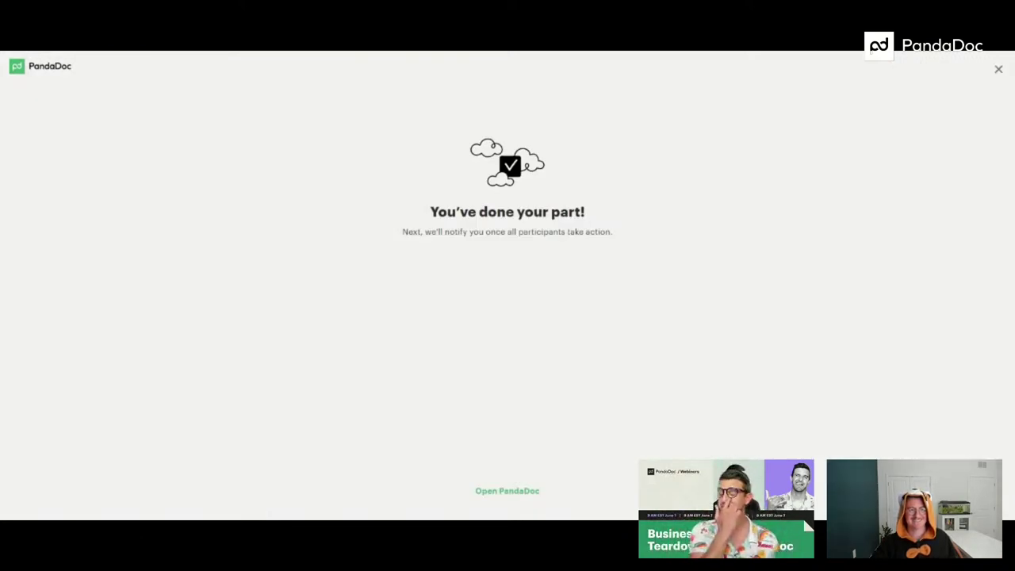
key(ctrl+w)
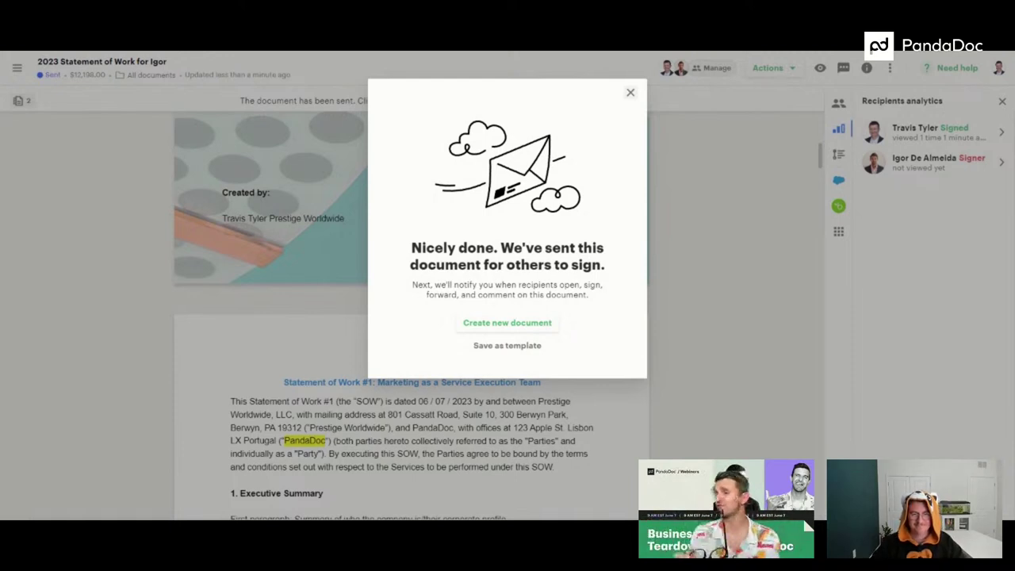
click(631, 93)
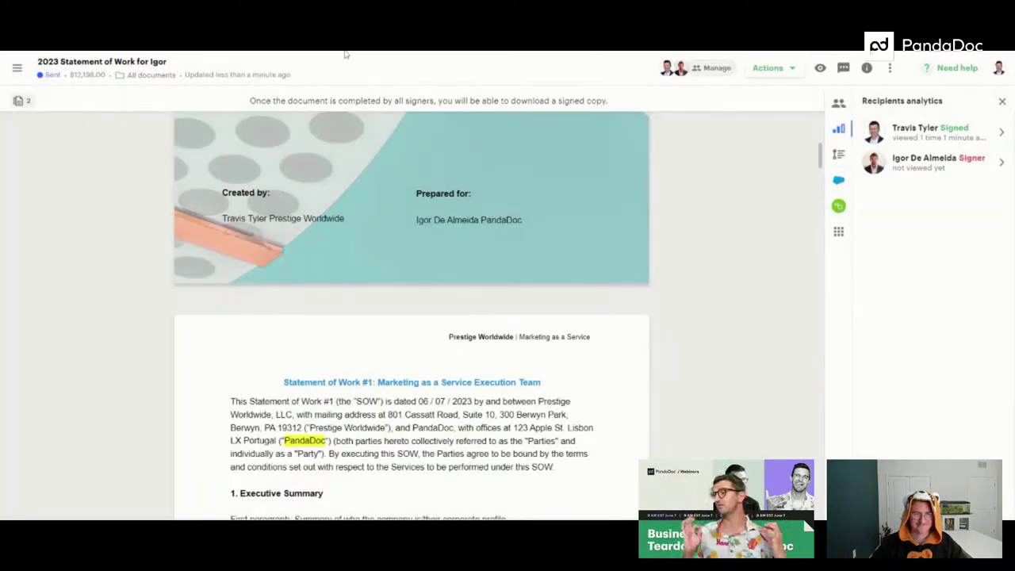